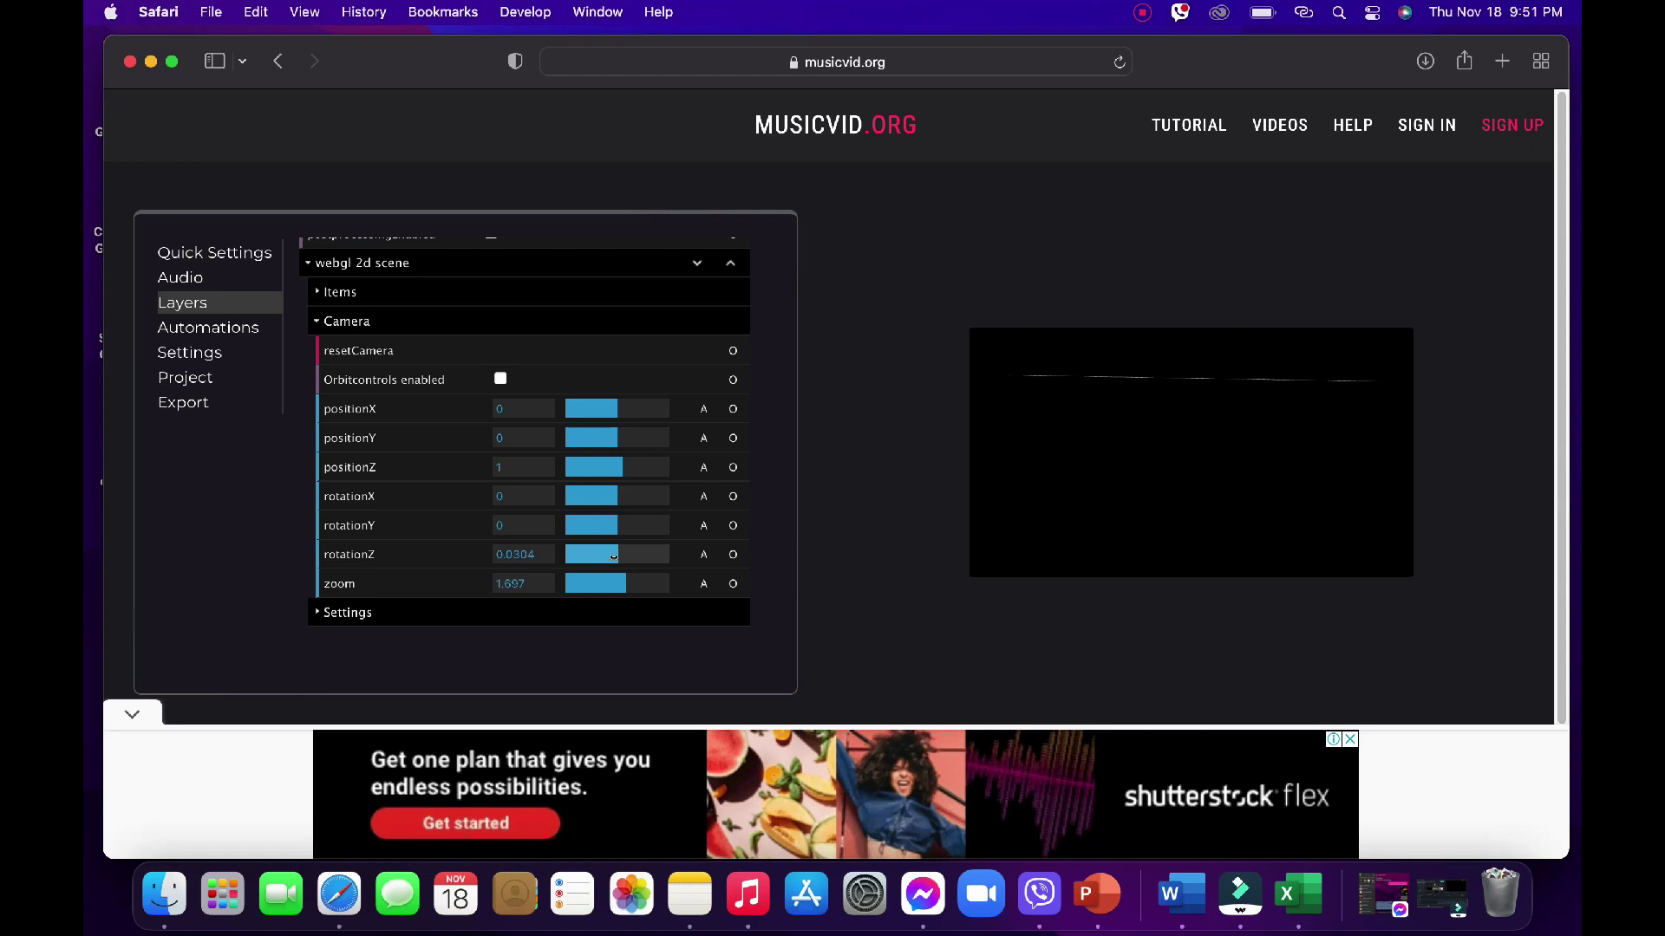
Set the camera's rotationZ to about -0.0324 in the webgl 2d scene layer and collapse the Camera settings.
right_click(613, 558)
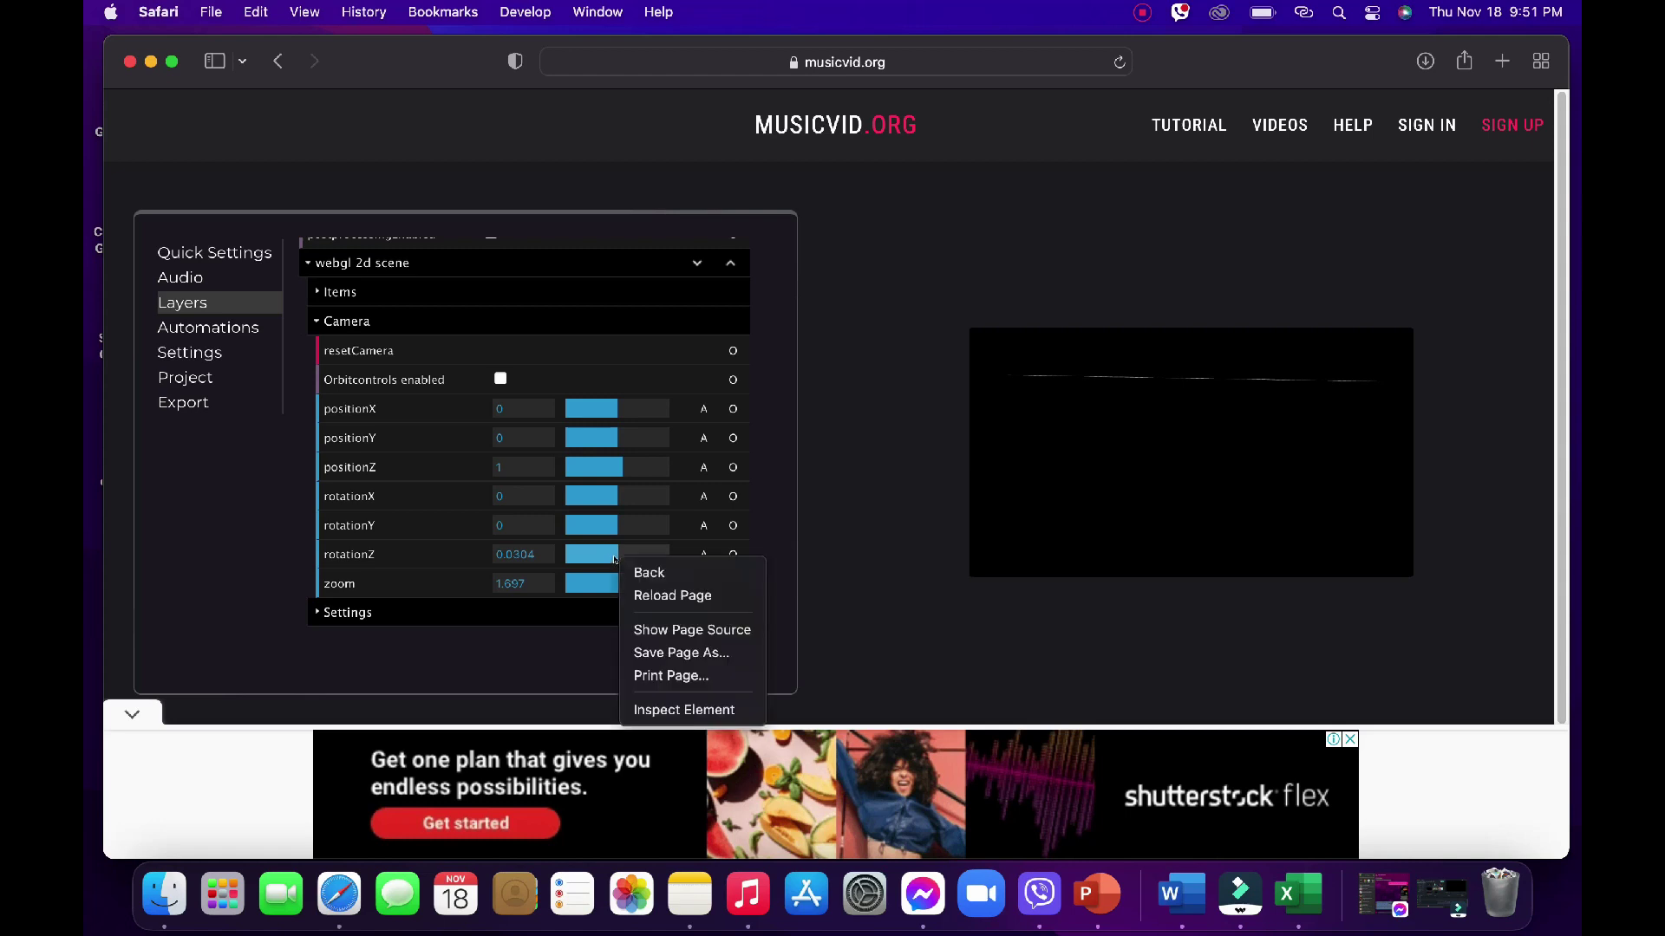
left_click(614, 559)
left_click_drag(615, 557, 611, 554)
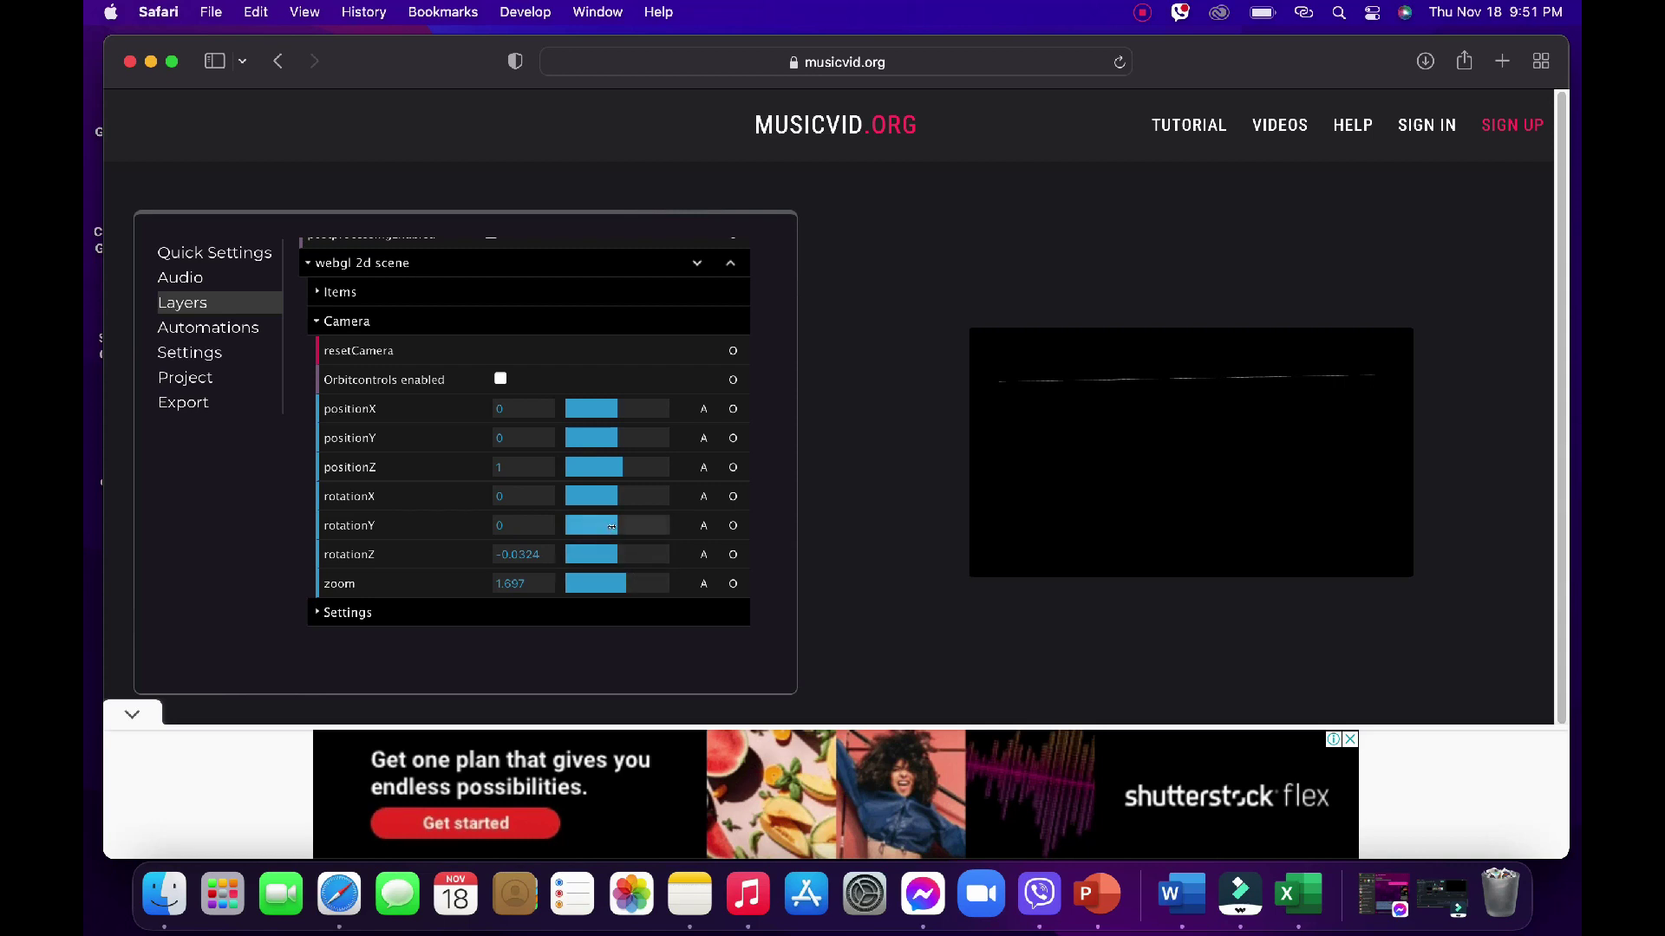
left_click(313, 320)
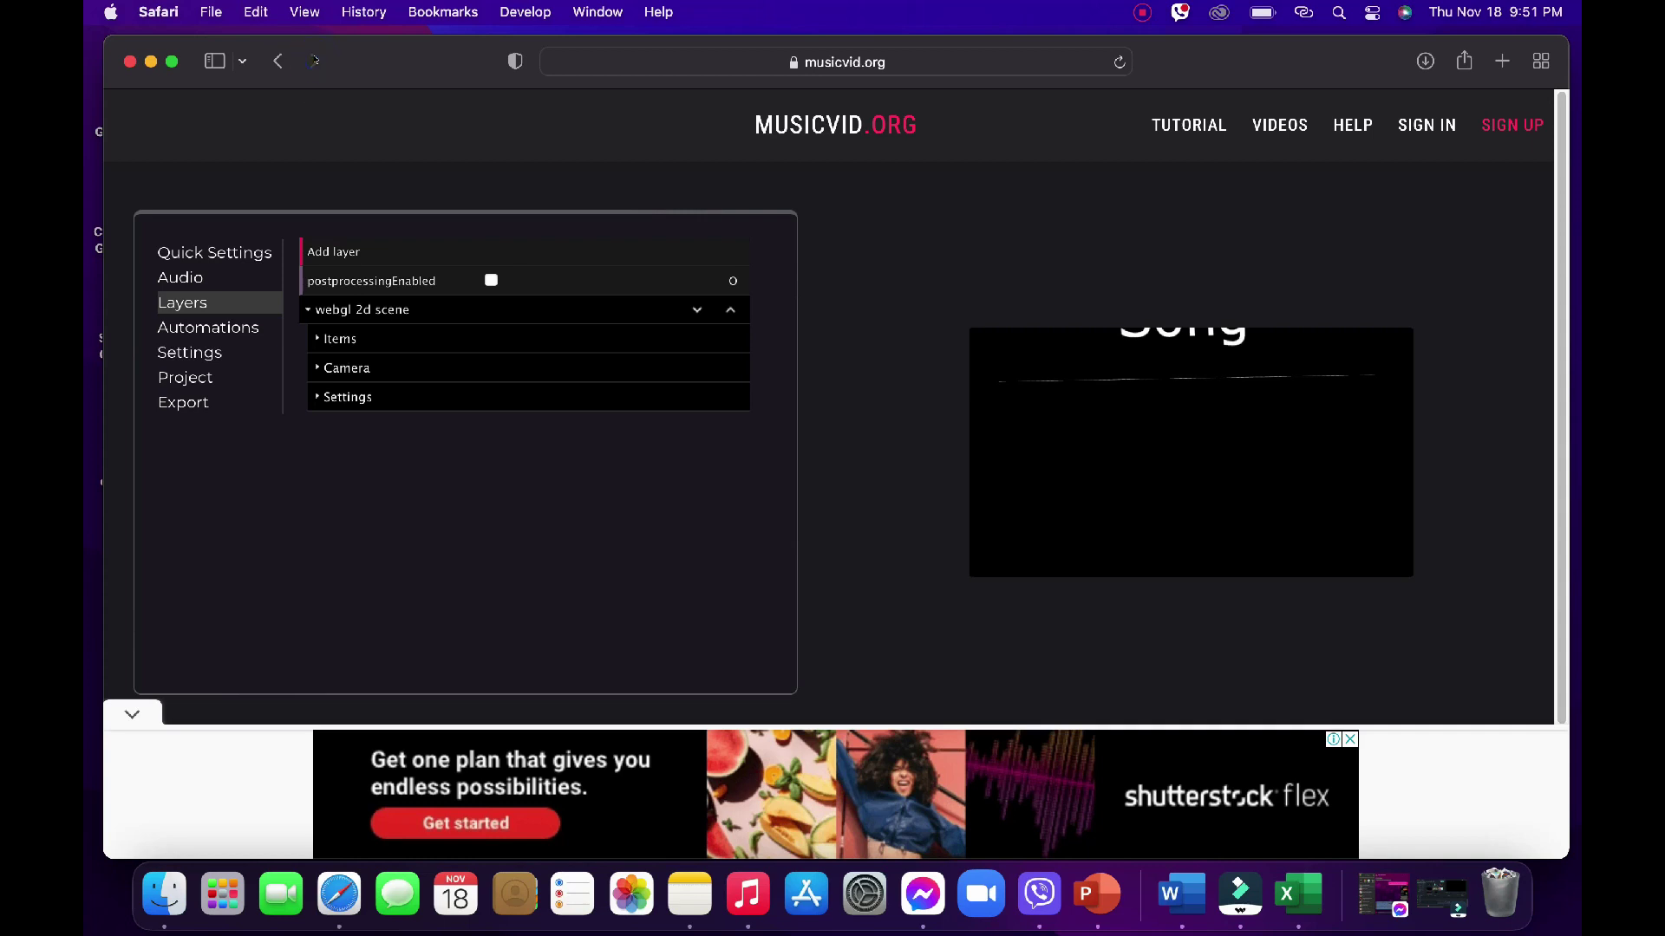
Expand the webgl 2d scene's items and check the text of the first Sprite Text item.
left_click(304, 310)
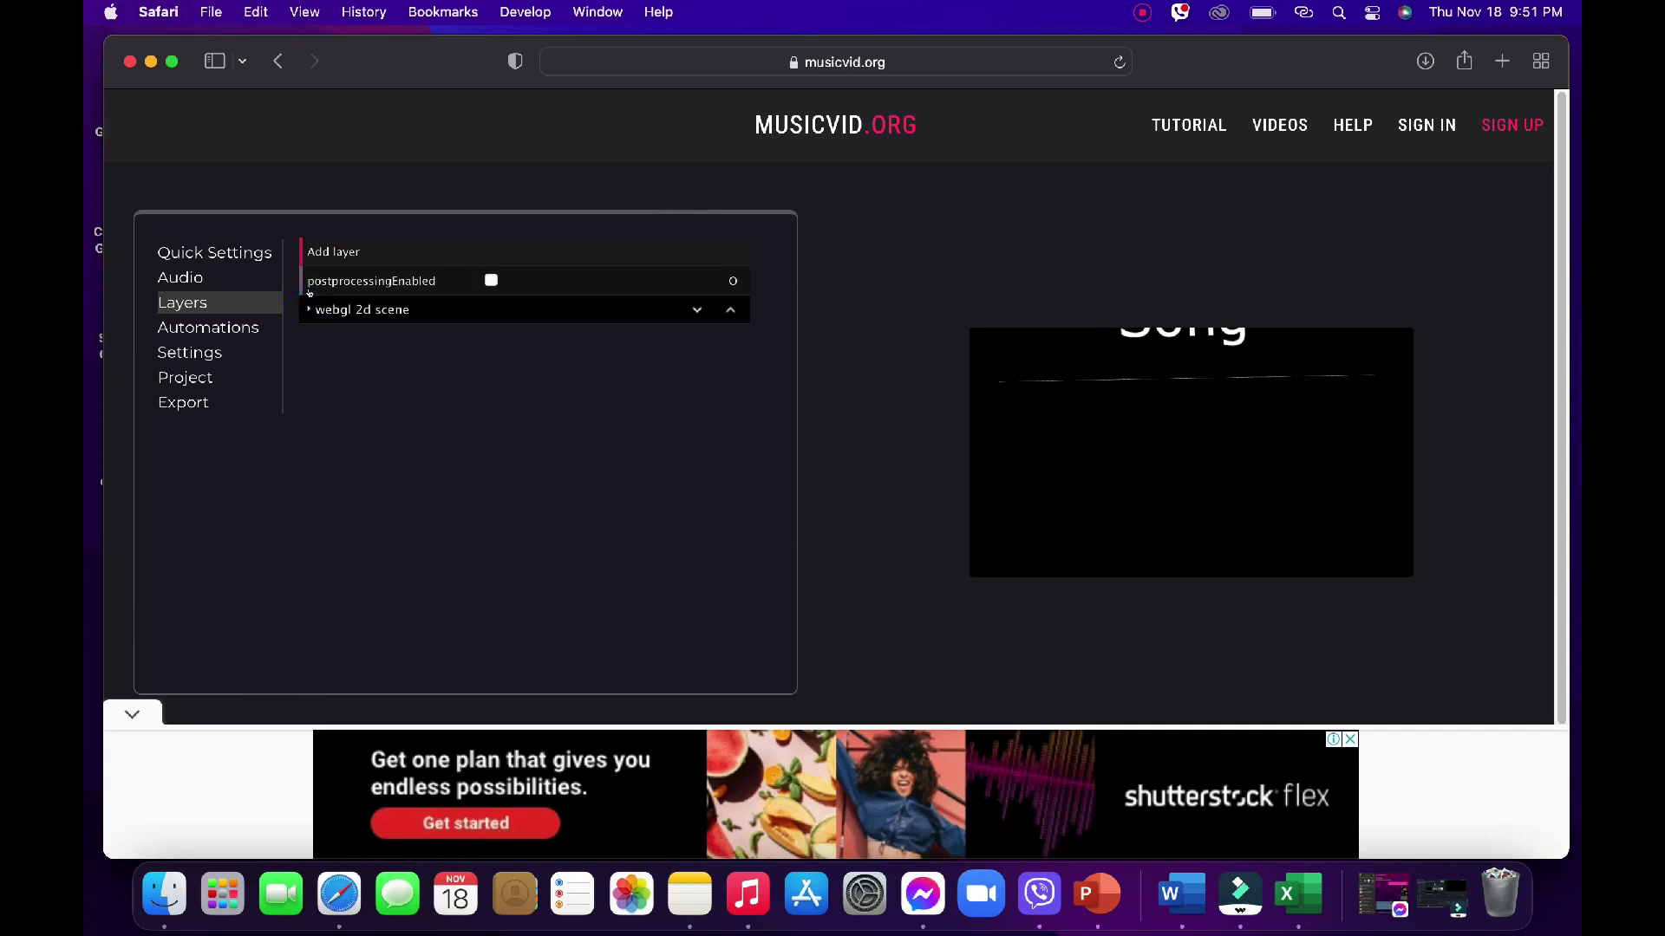
left_click(212, 276)
left_click(205, 303)
left_click(309, 310)
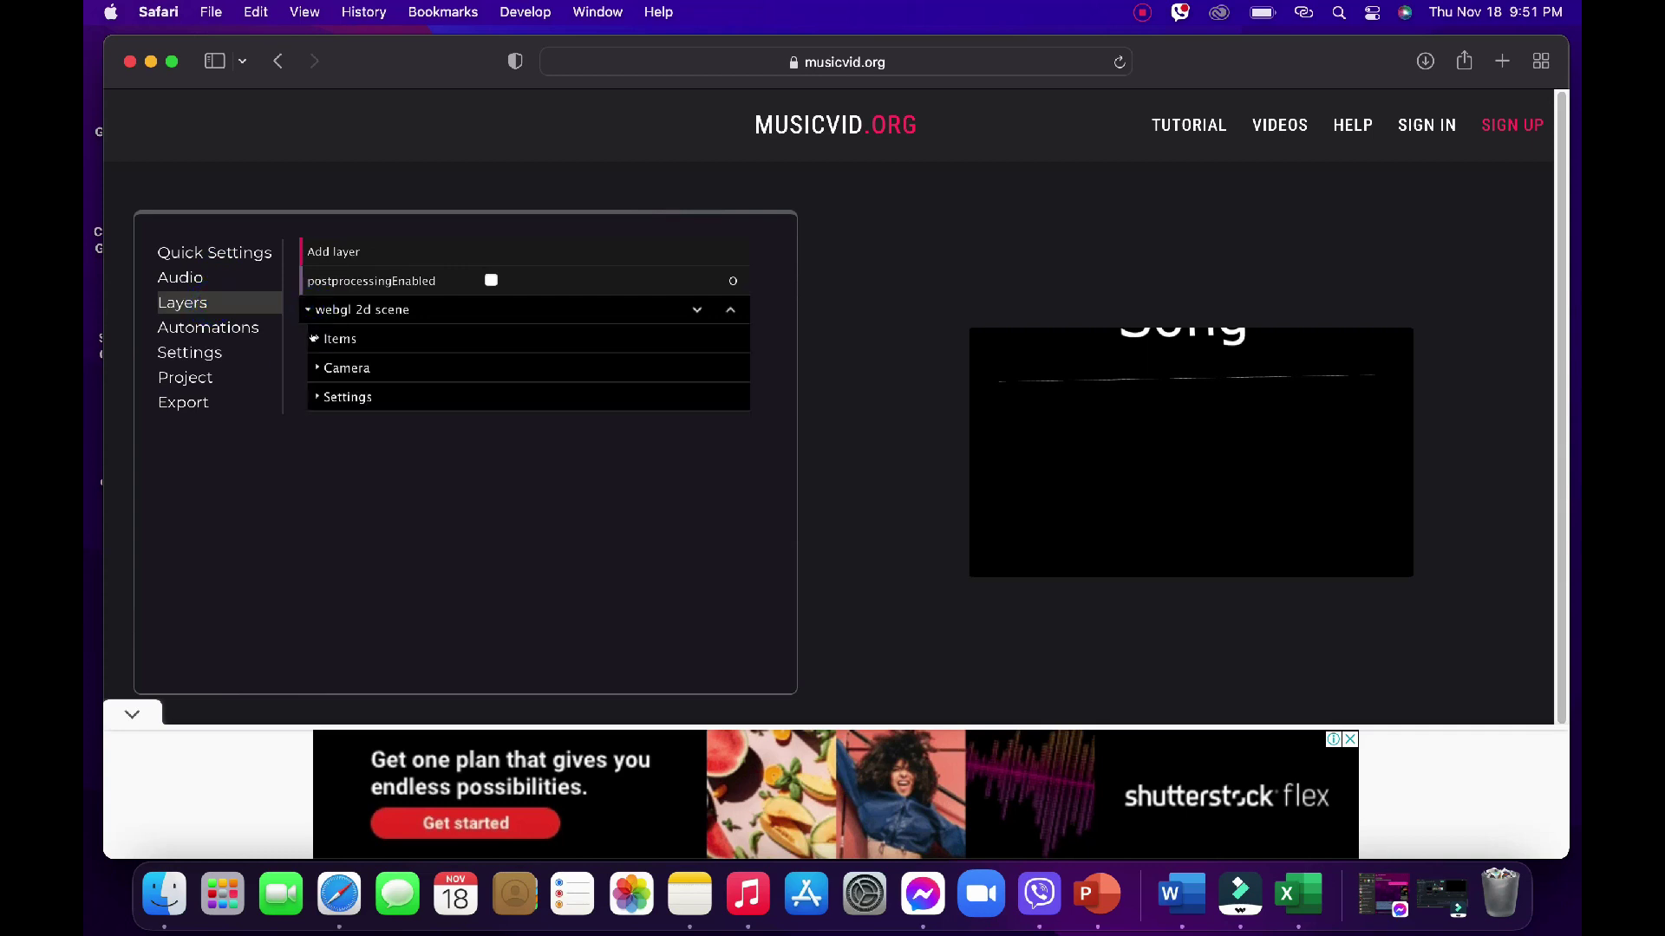
left_click(314, 339)
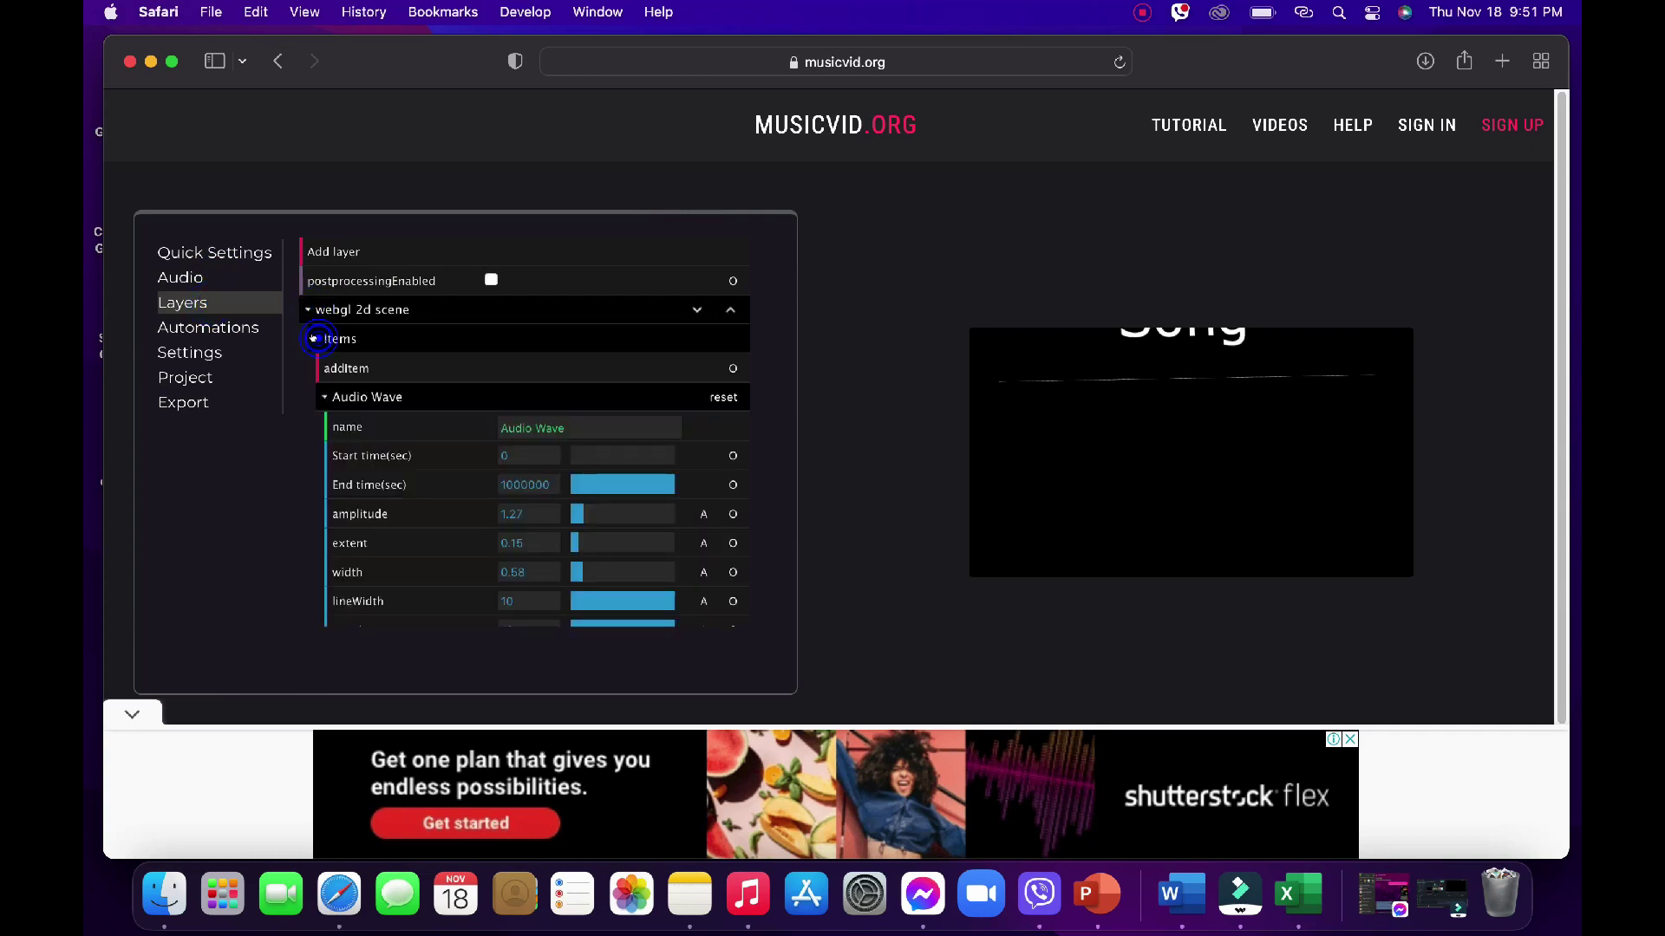
left_click(321, 395)
left_click(327, 425)
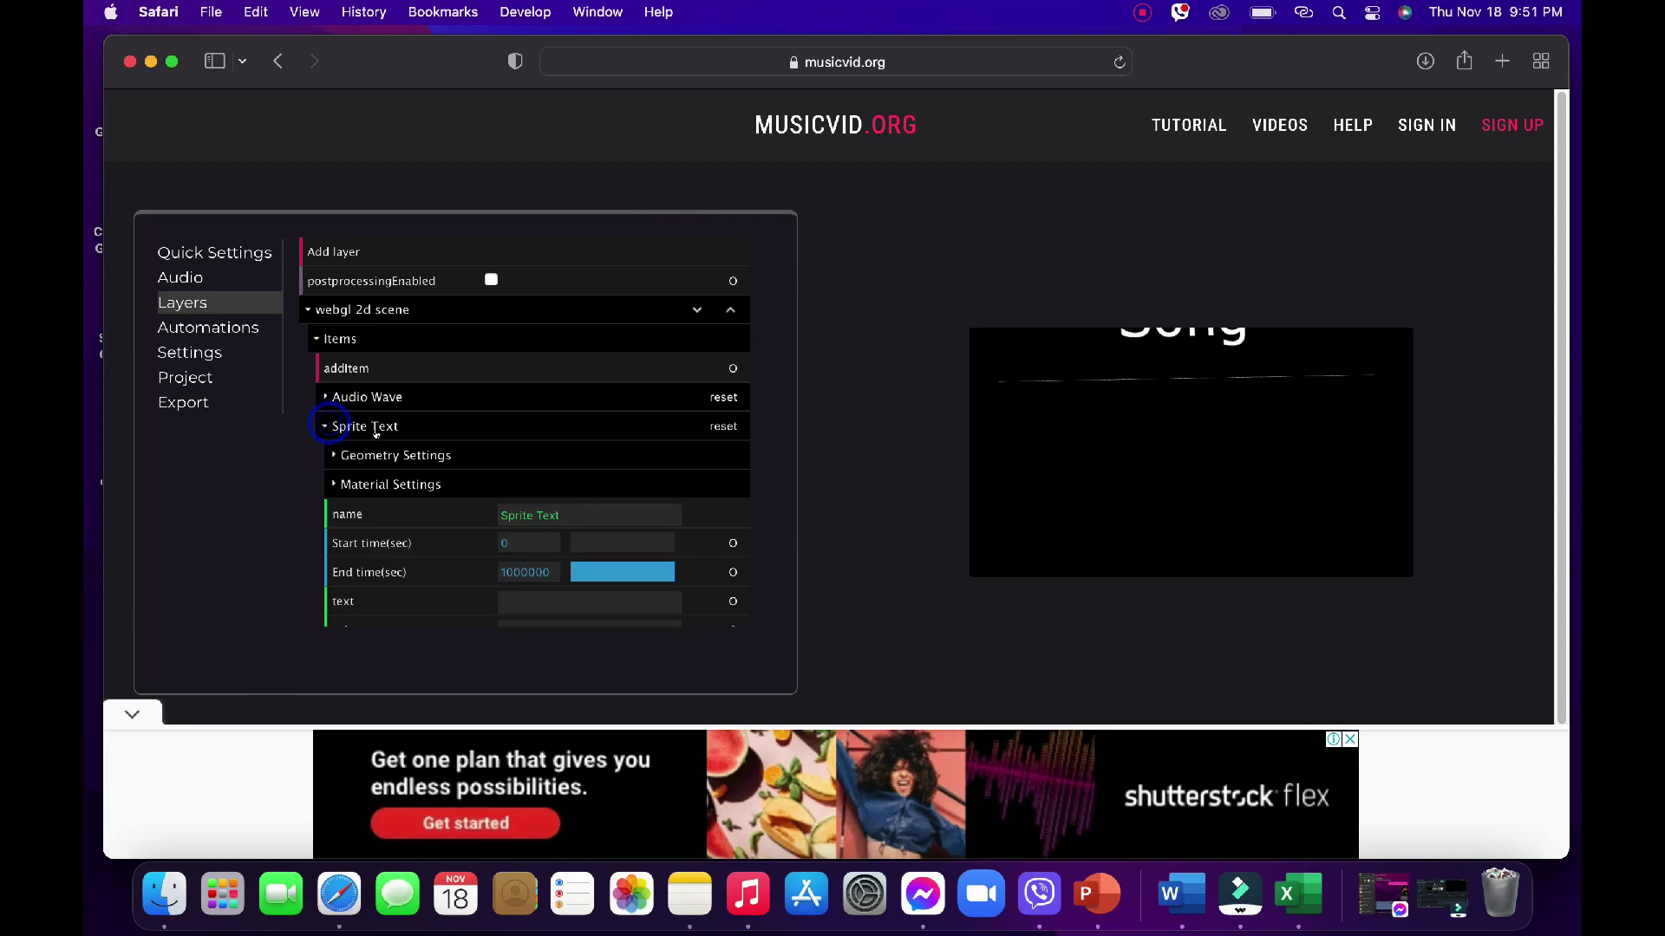
left_click(327, 426)
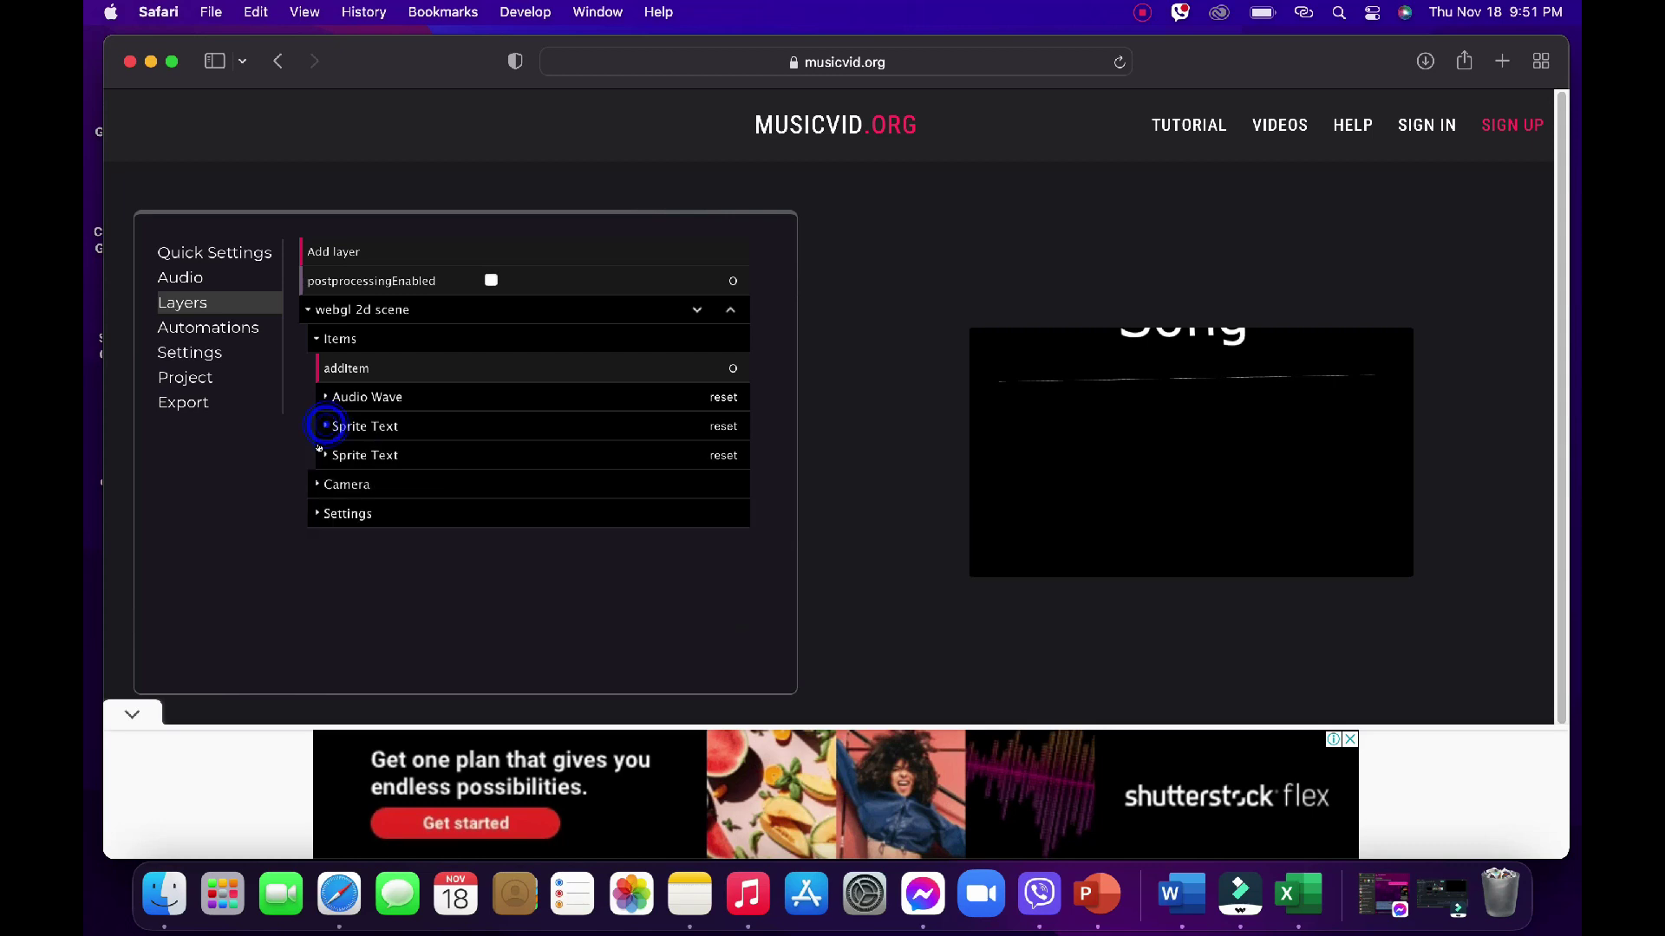
Clear the "Song" text from the second Sprite Text item and expand its Material Settings.
left_click(327, 454)
scroll(409, 462, "down", 2)
scroll(416, 473, "down", 1)
left_click(432, 492)
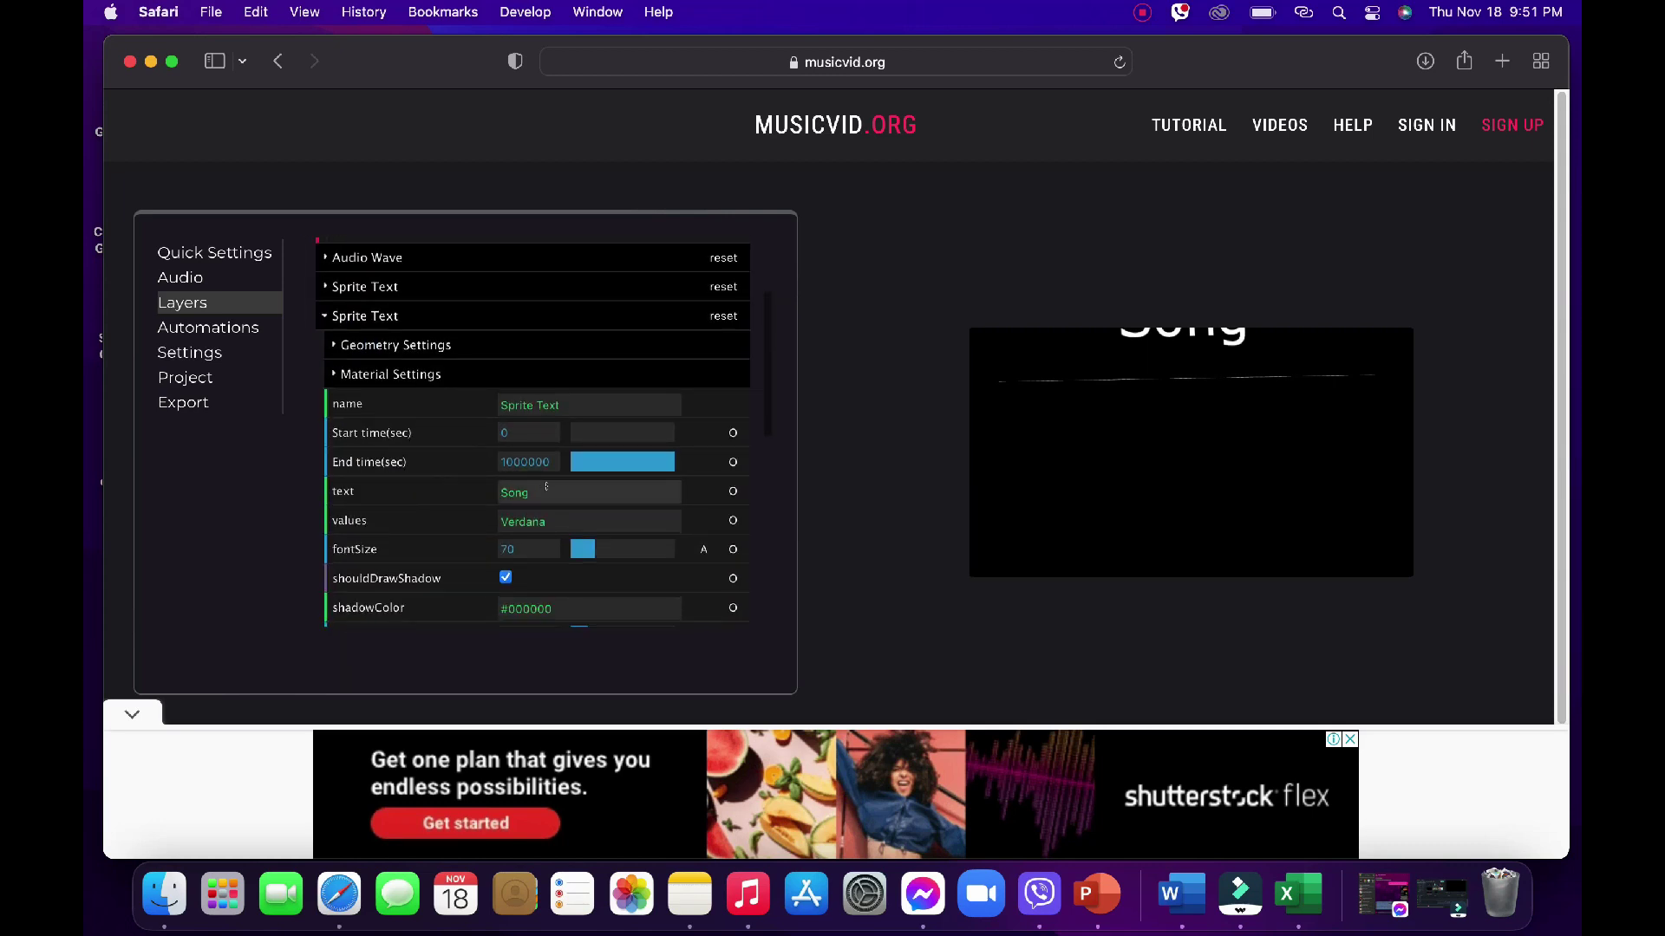
key("cmd+a")
key("BackSpace")
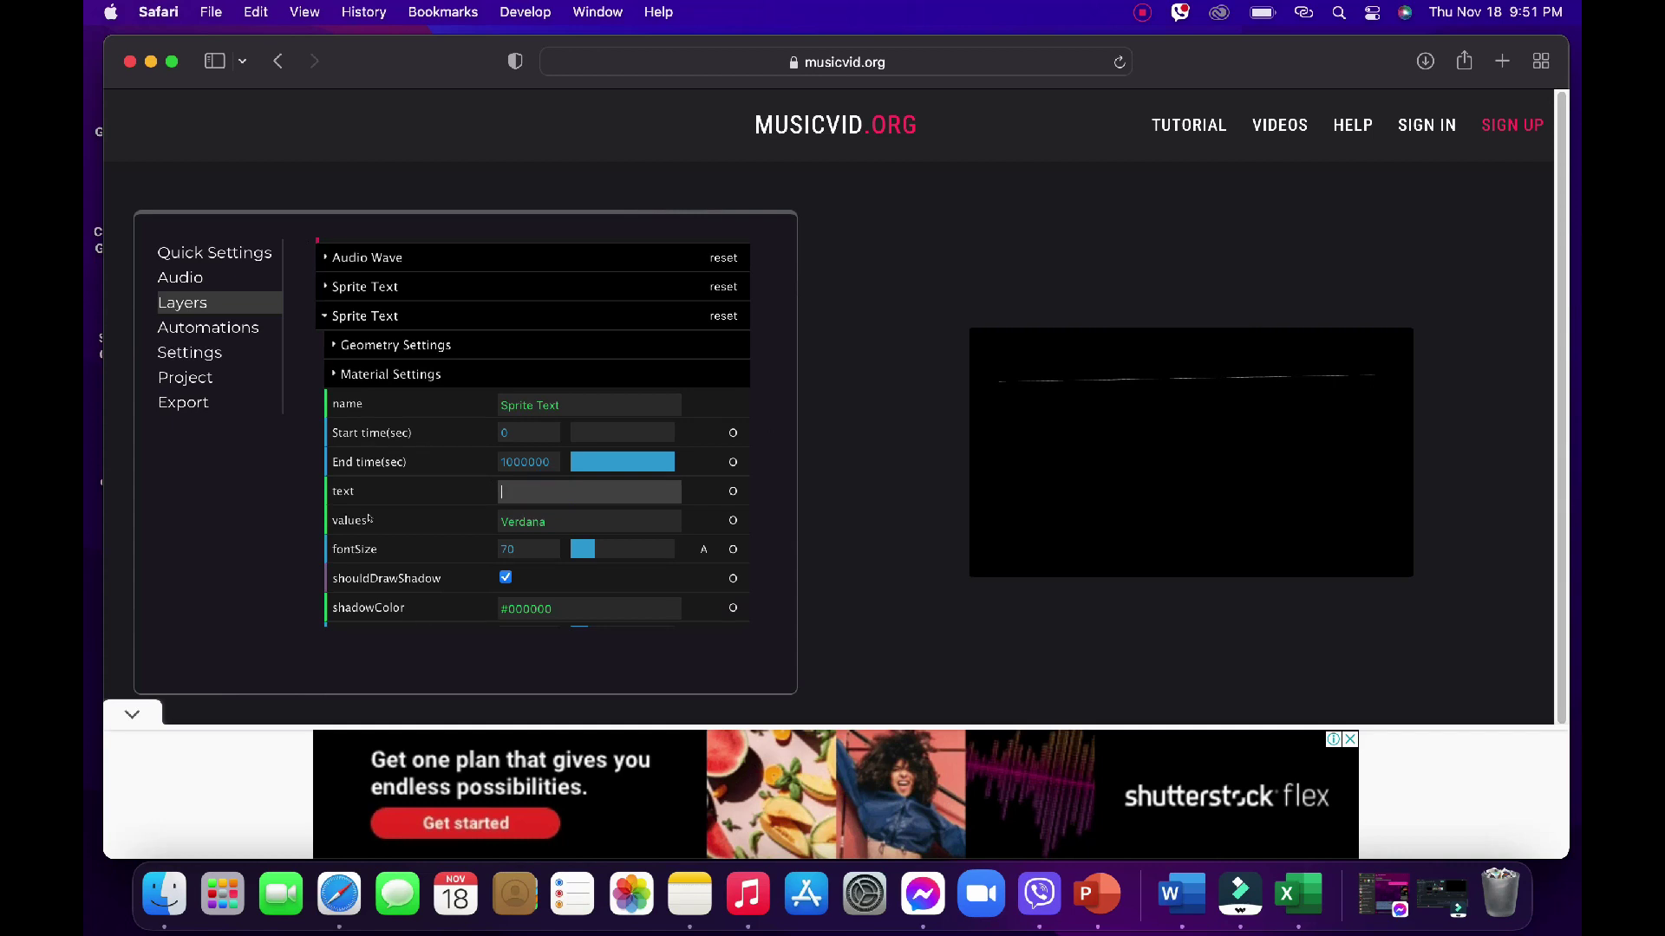
left_click(331, 371)
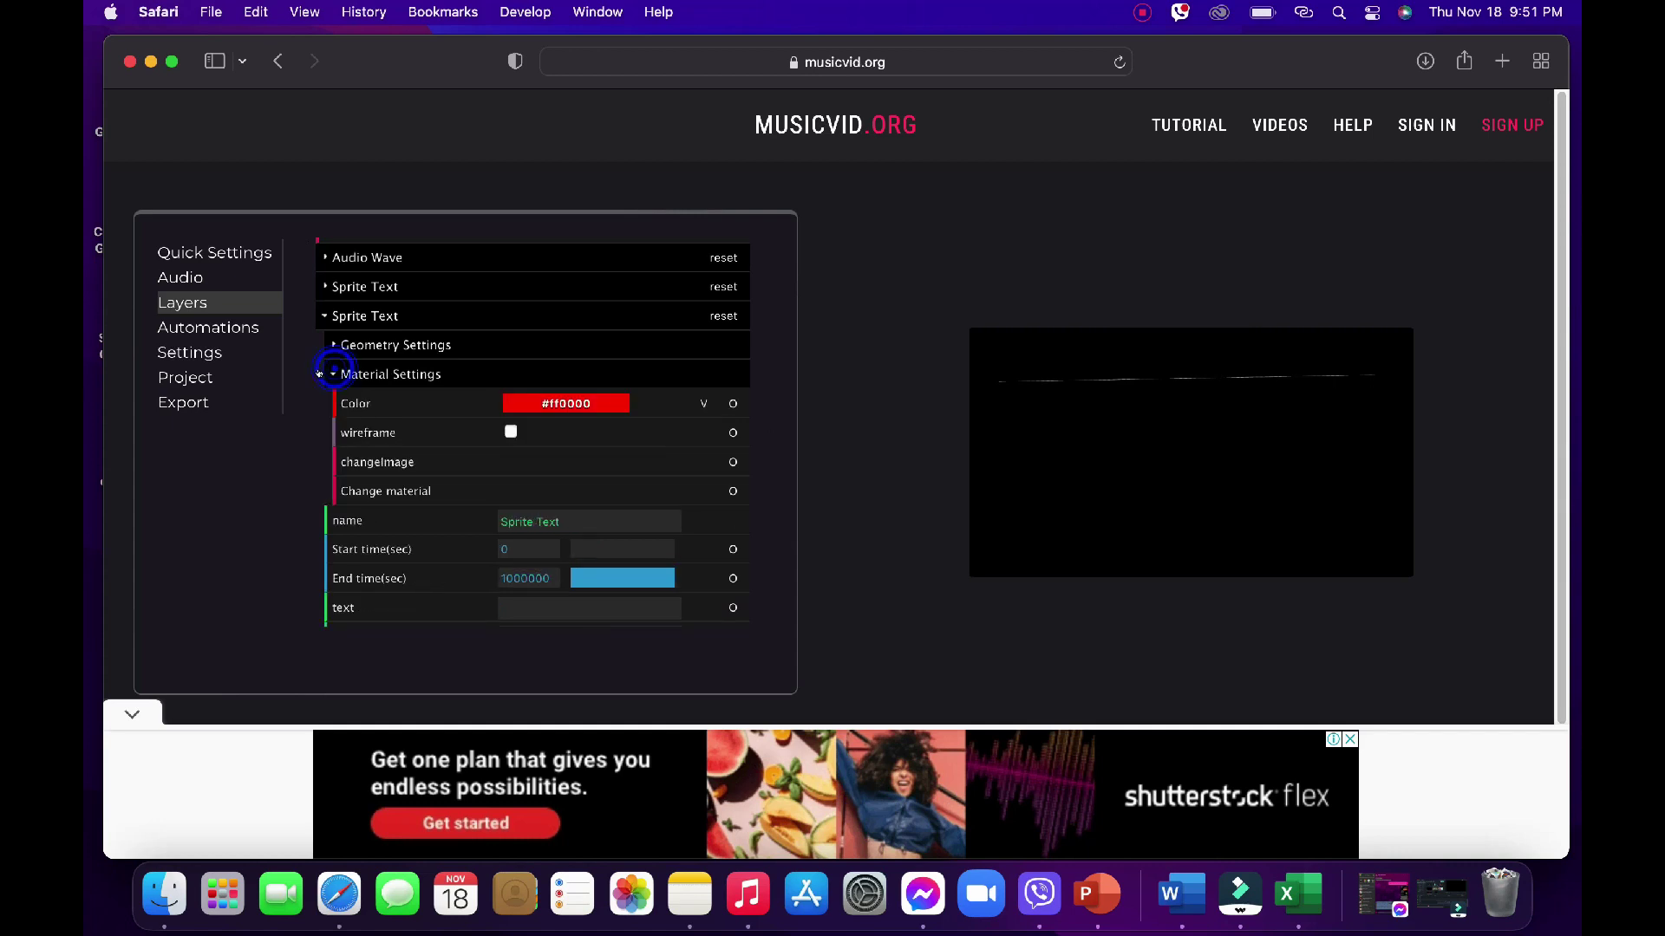
Export the visualizer video as myvid.mp4 at 60 fps with the ultrafast preset.
left_click(183, 402)
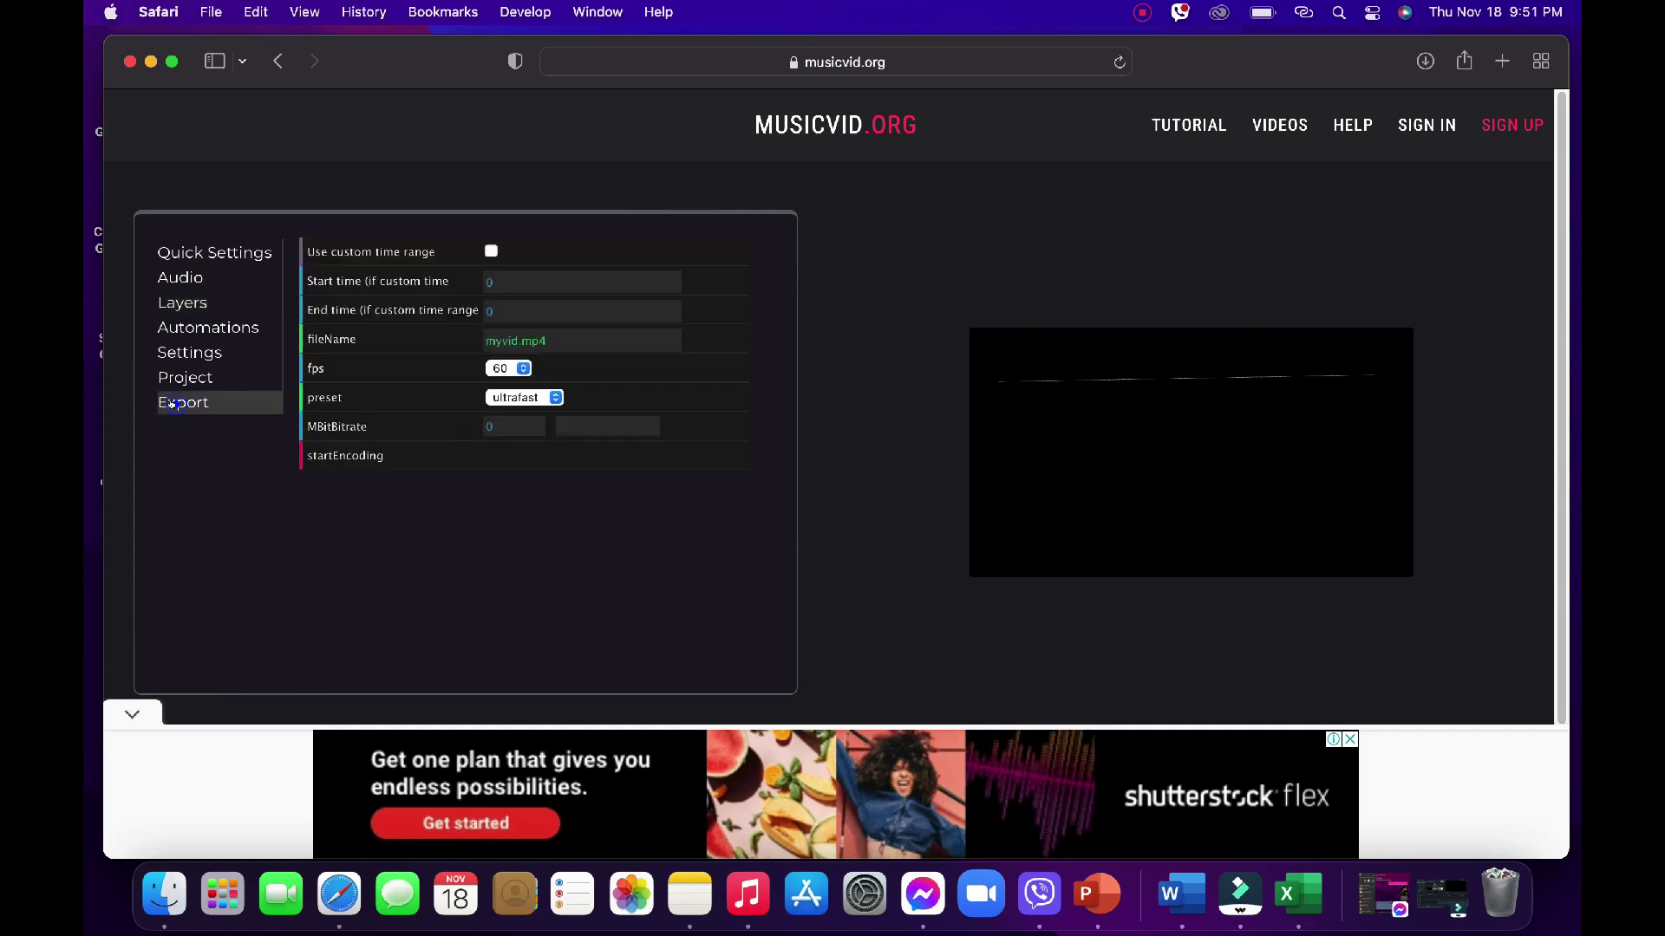
left_click(374, 457)
left_click(1089, 564)
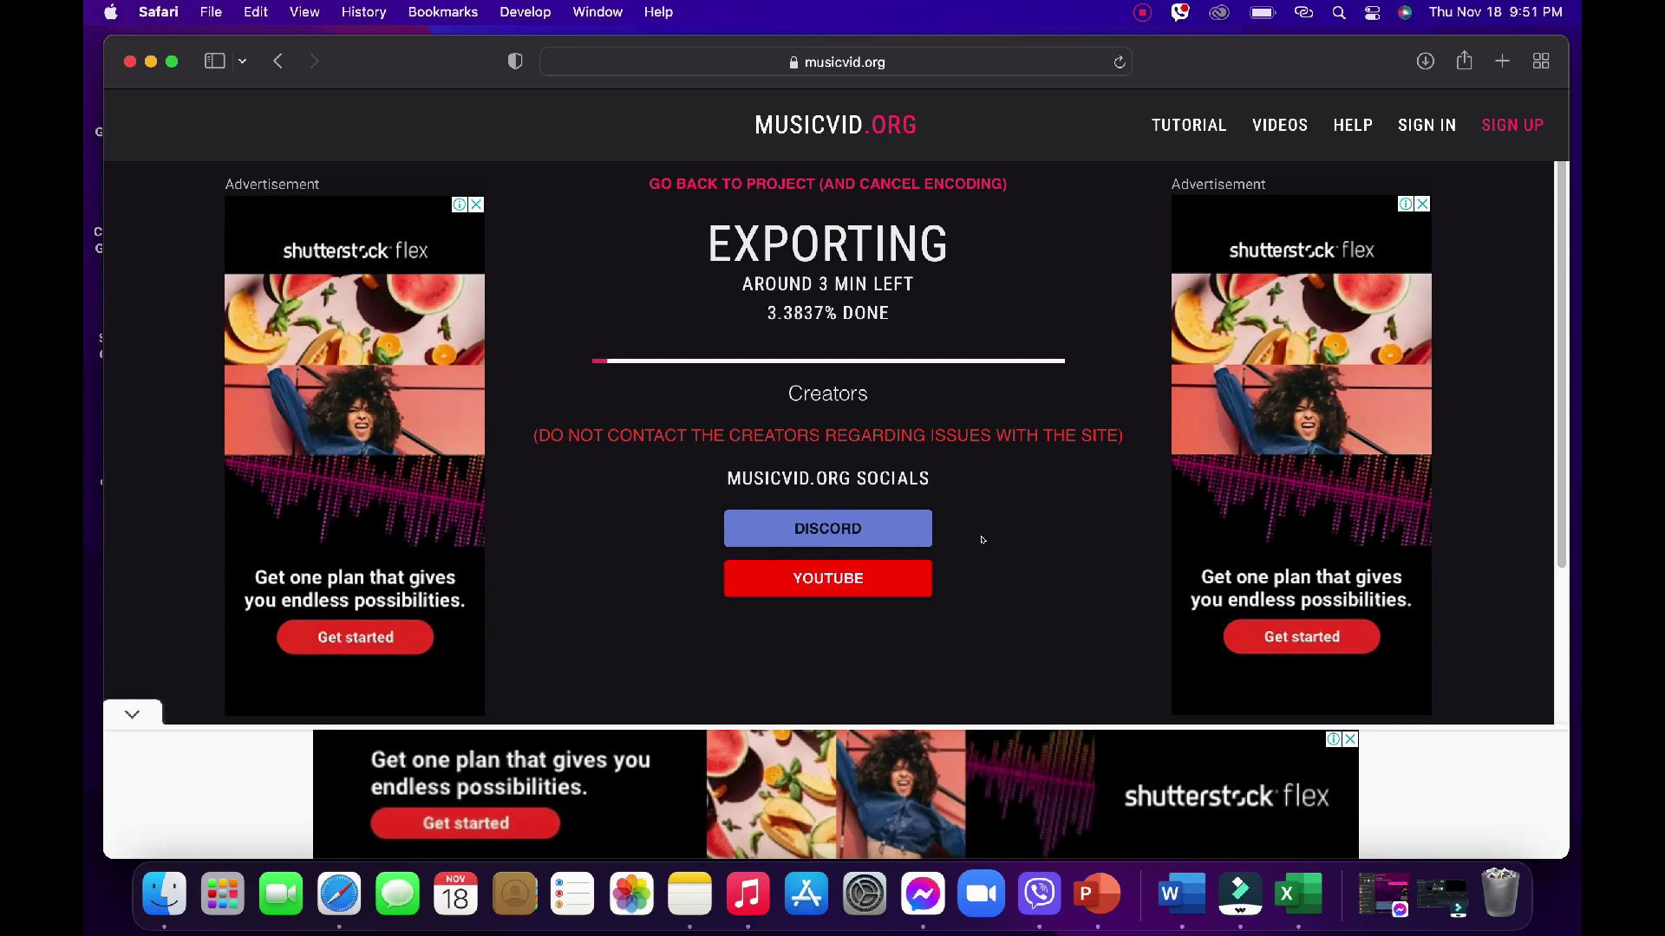
left_click(1143, 13)
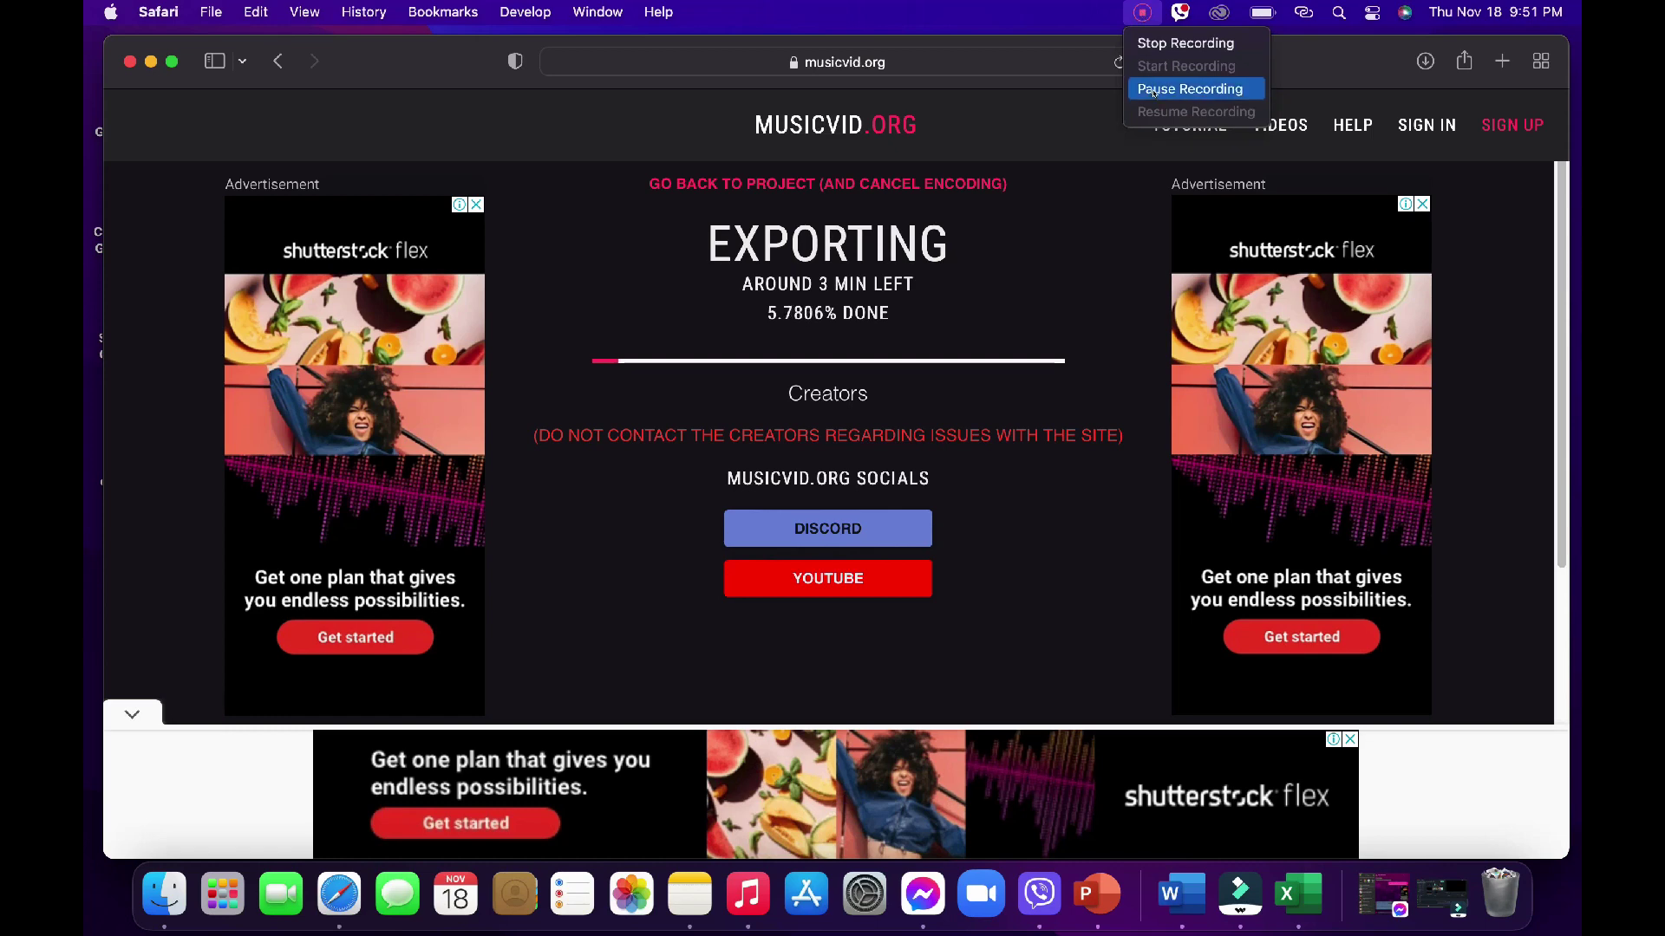
left_click(1154, 90)
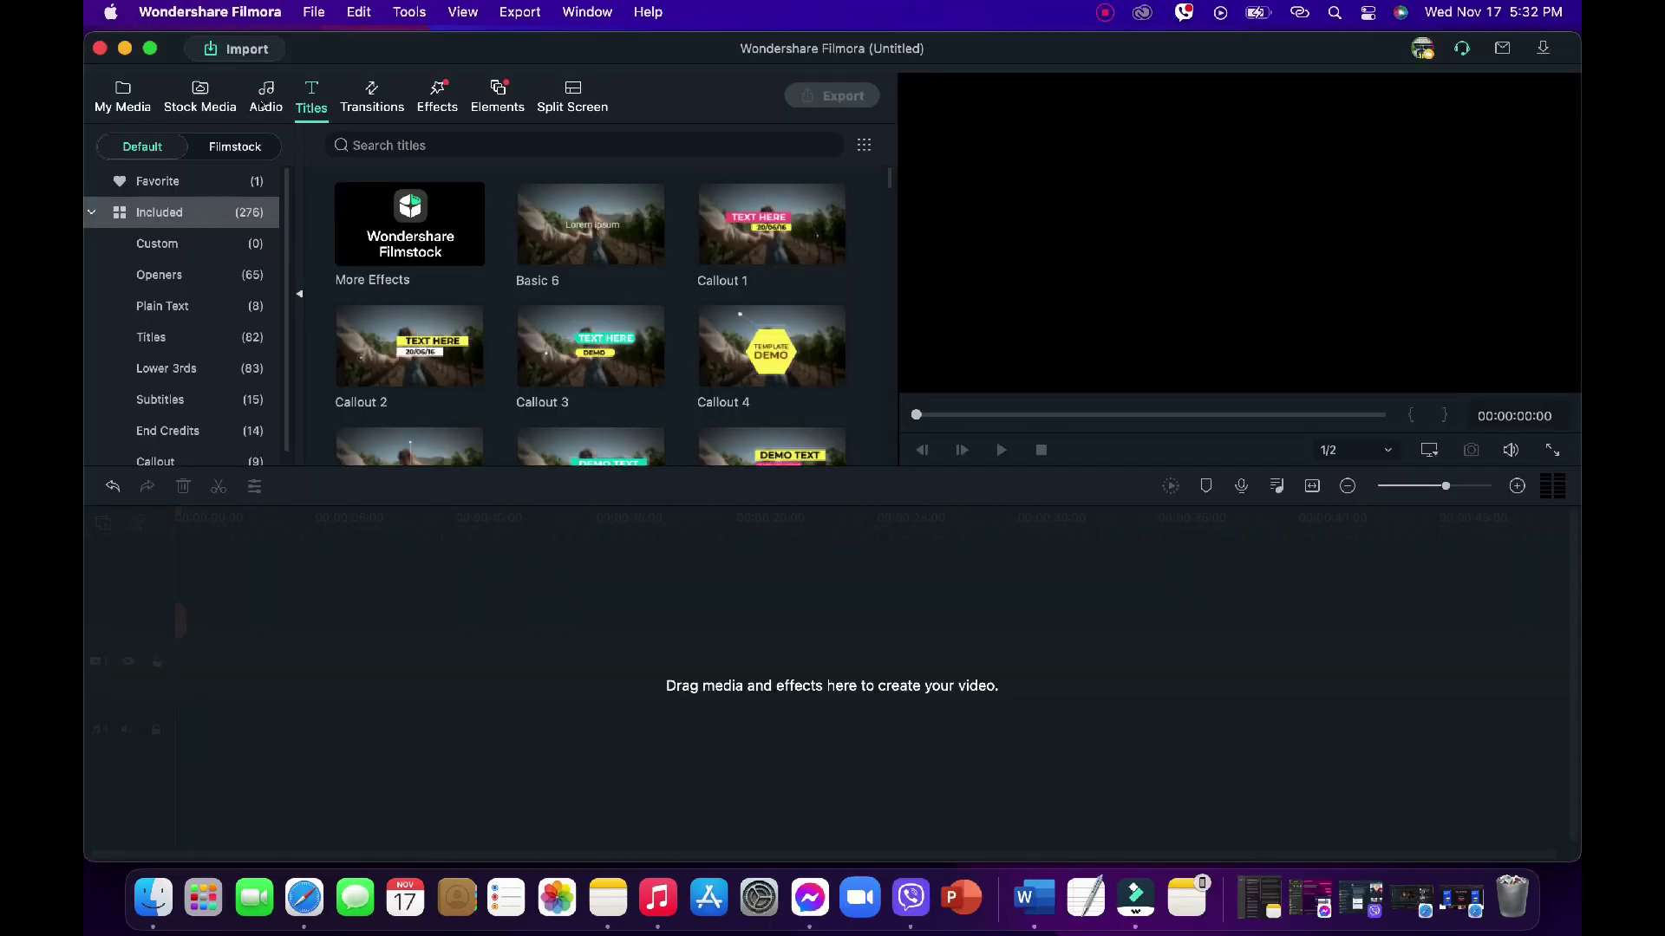
In Wondershare Filmora, import the photo 10860.JPG from the Downloads folder into the project media.
left_click(122, 101)
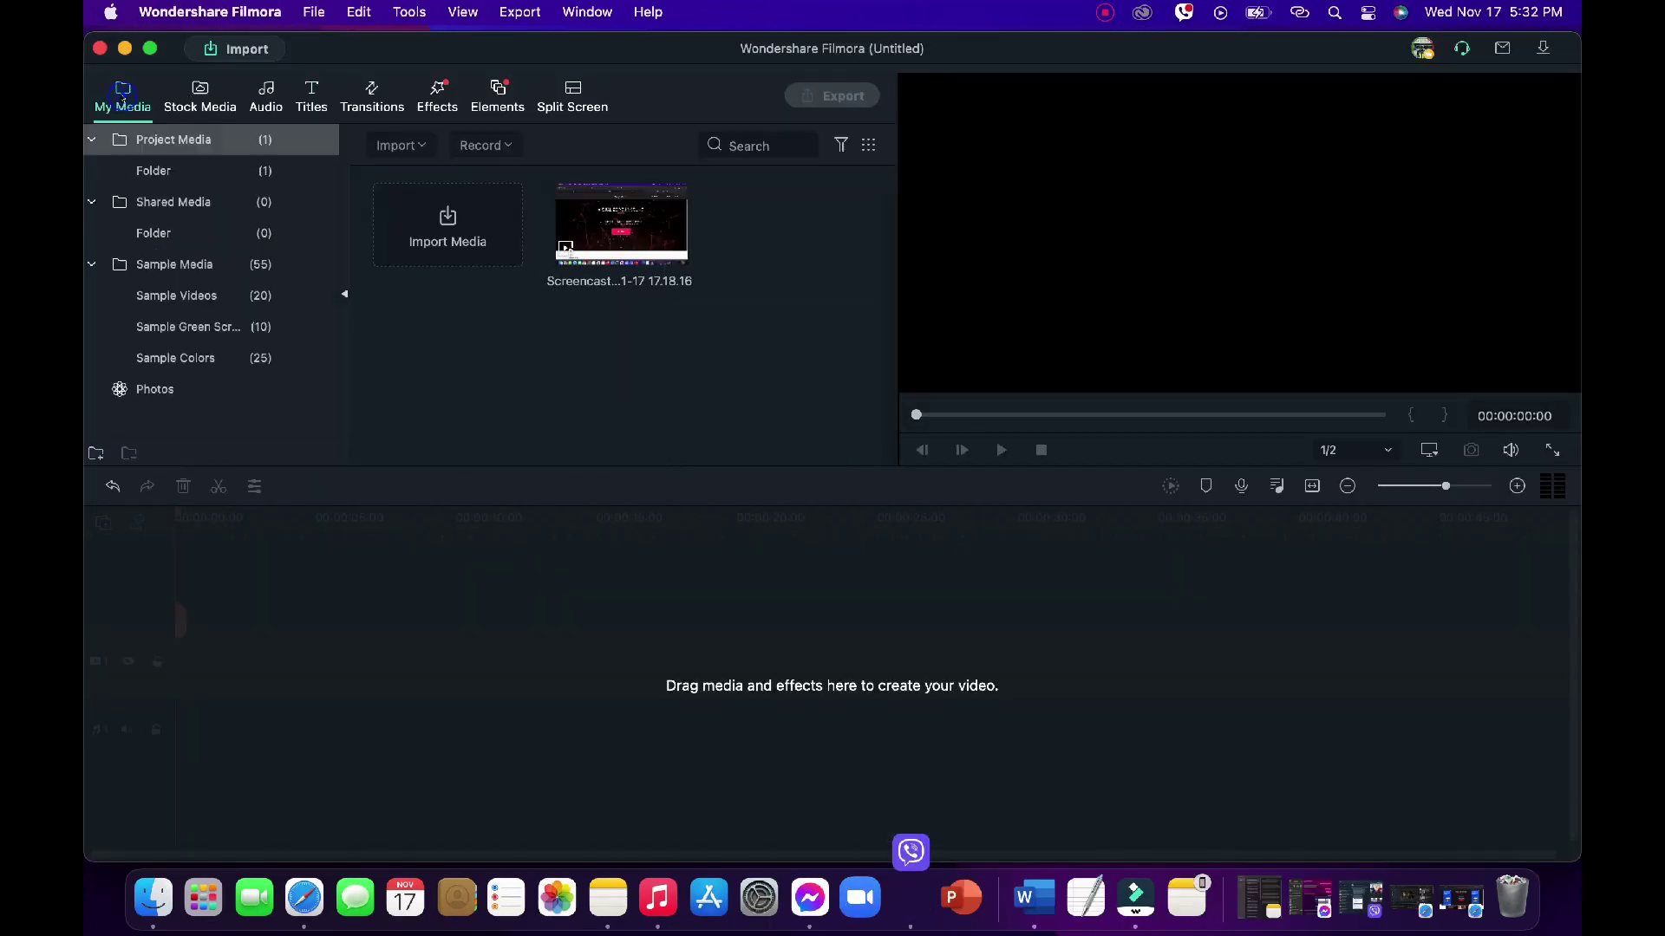
left_click(471, 236)
left_click(509, 348)
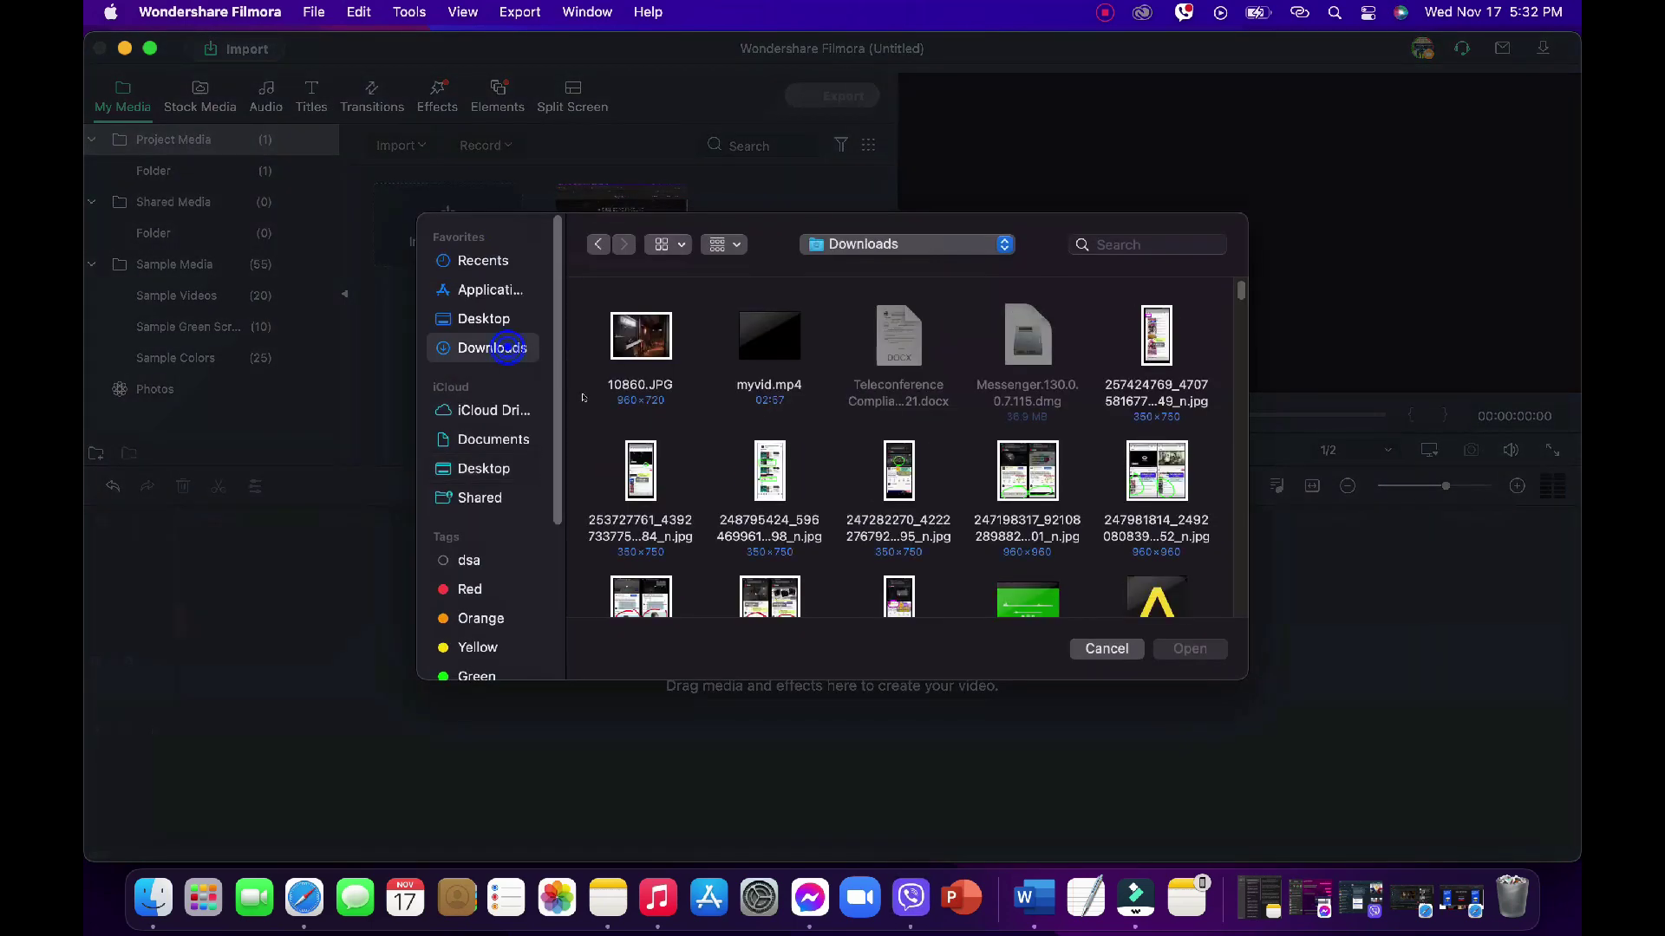
double_click(641, 336)
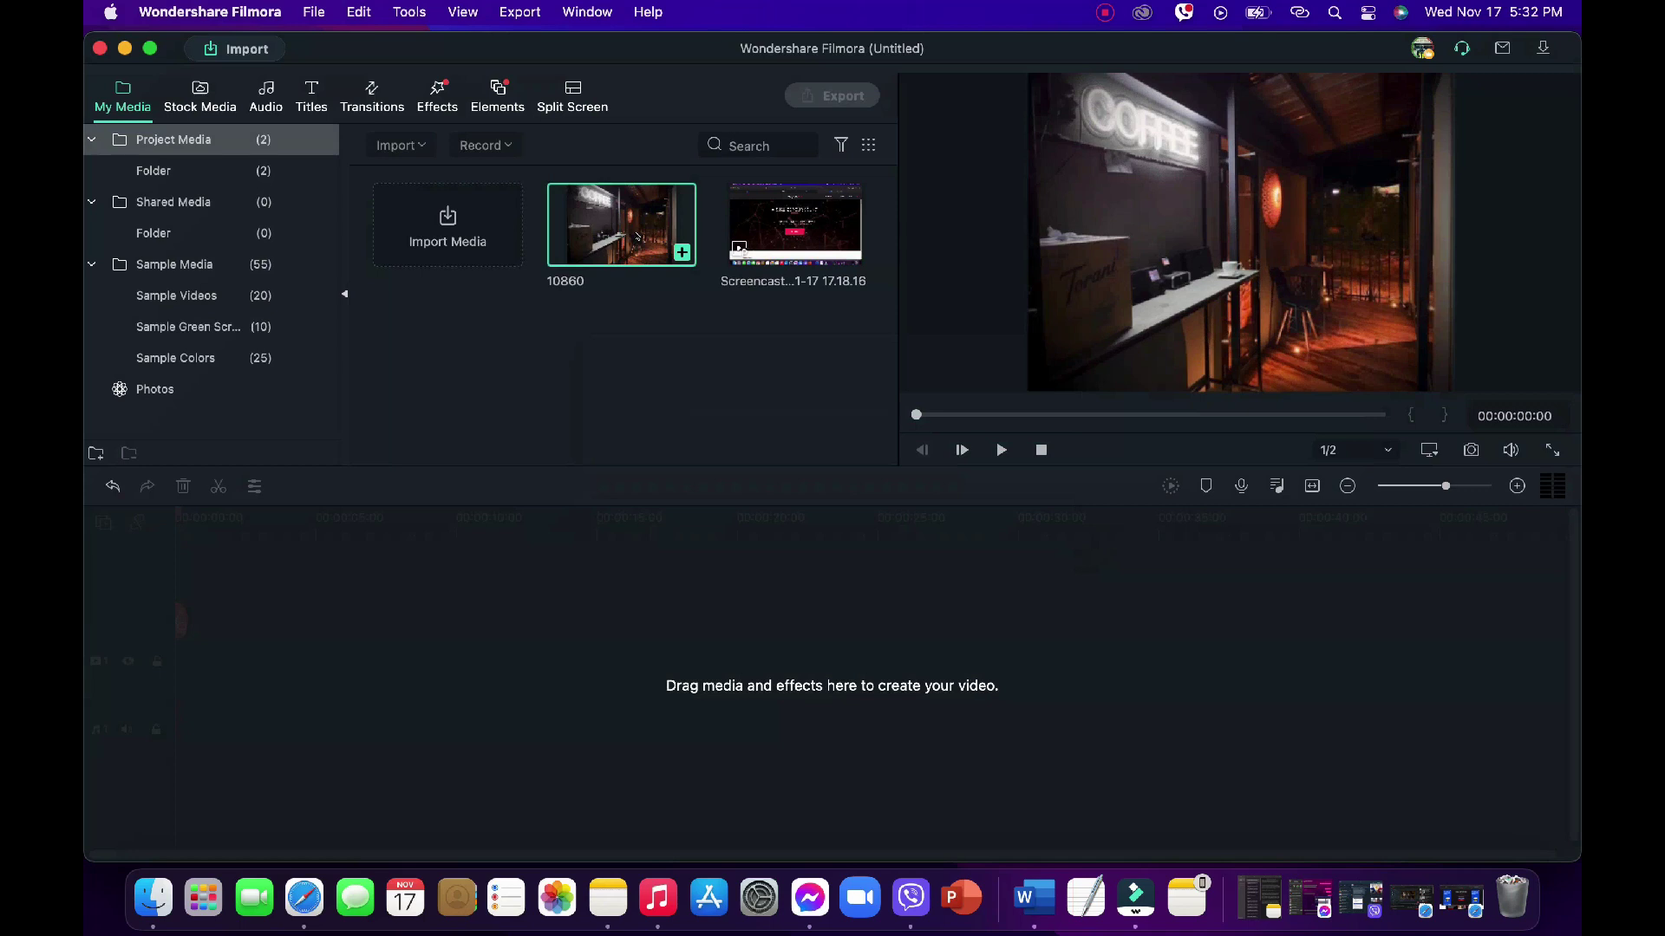
Place the 10860 photo at the start of the first video track and select the clip.
left_click_drag(637, 235, 182, 683)
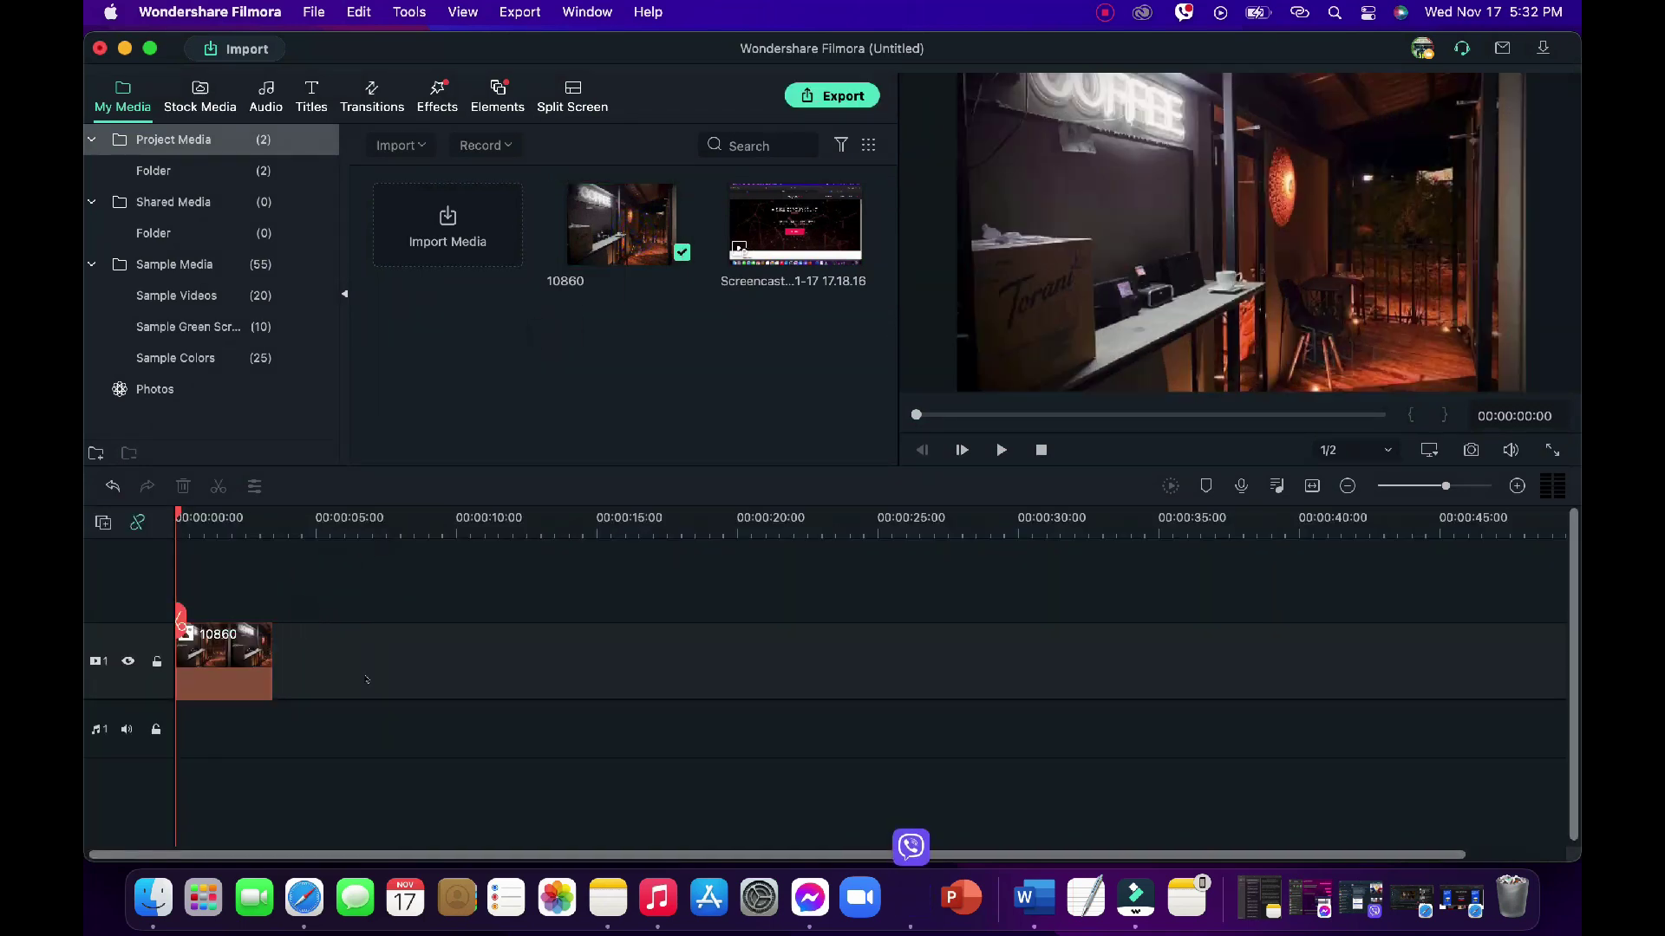
scroll(226, 528, "up", 10)
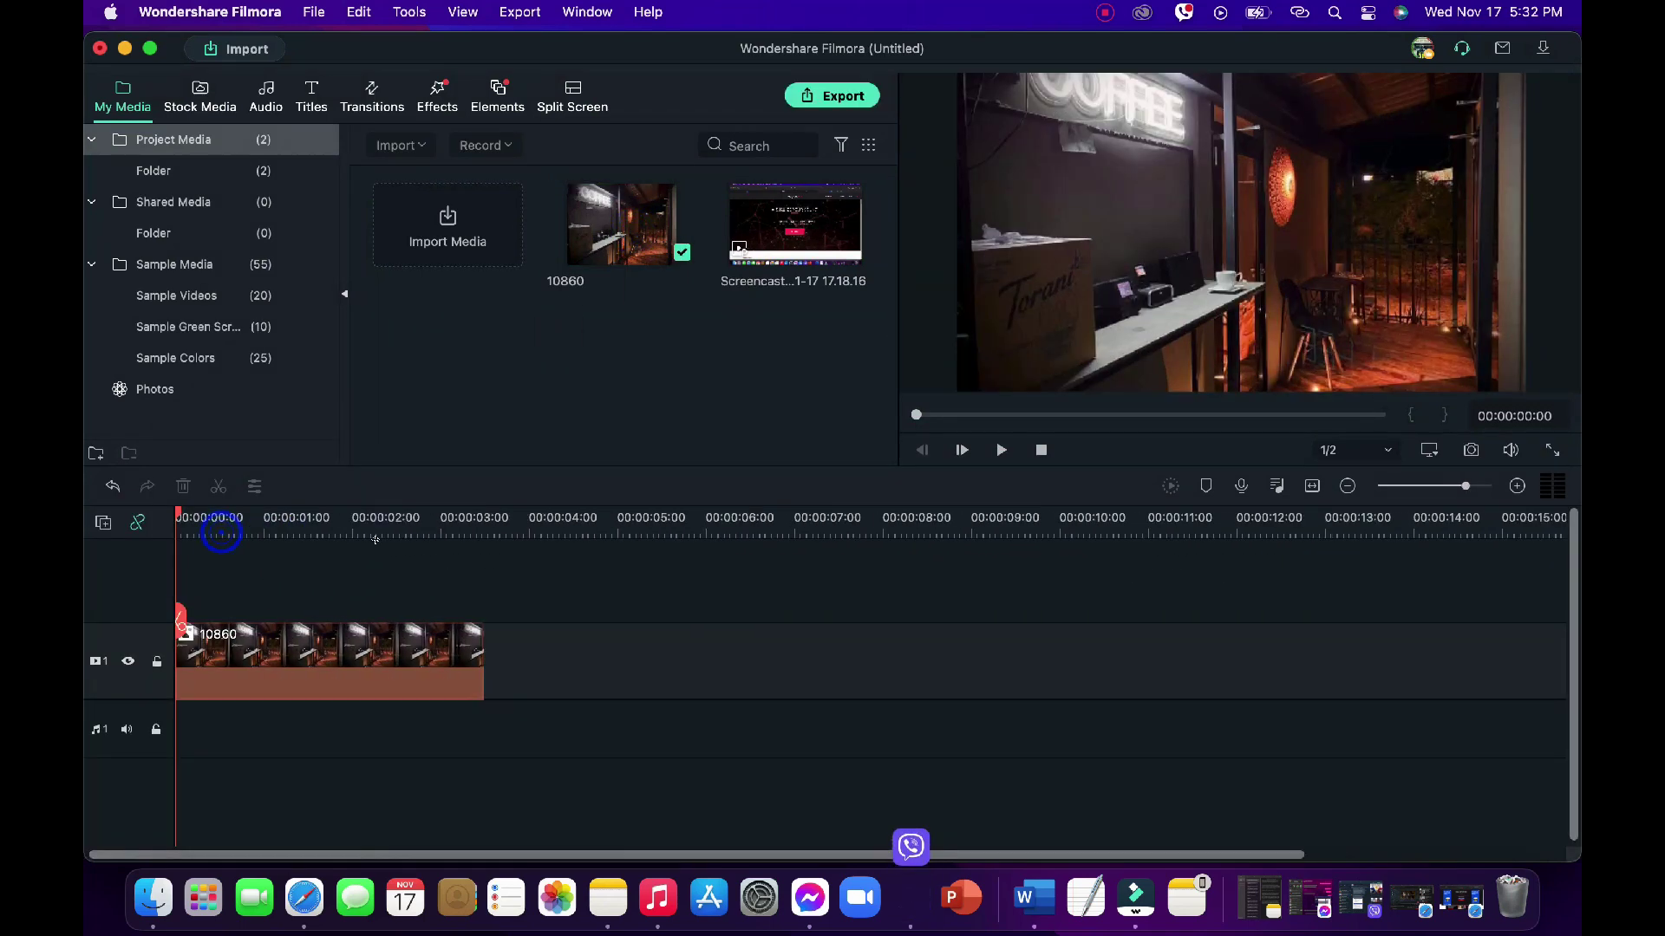
left_click(484, 643)
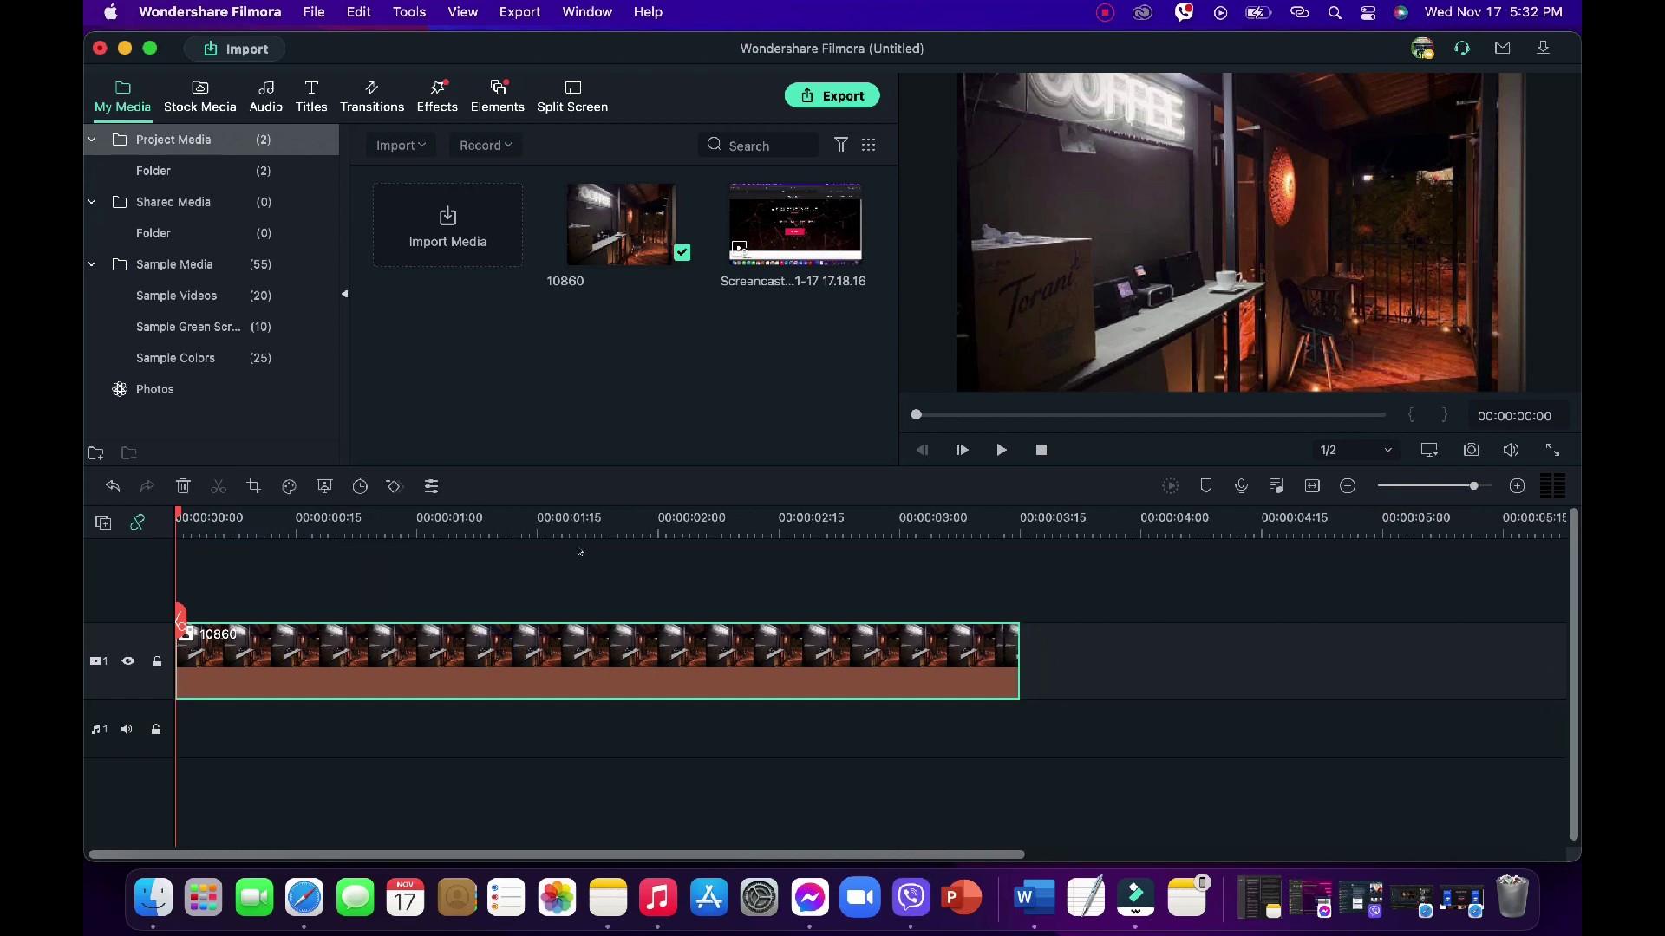
Search the default effects for "square" and apply Square Blur to the 10860 clip.
left_click(458, 88)
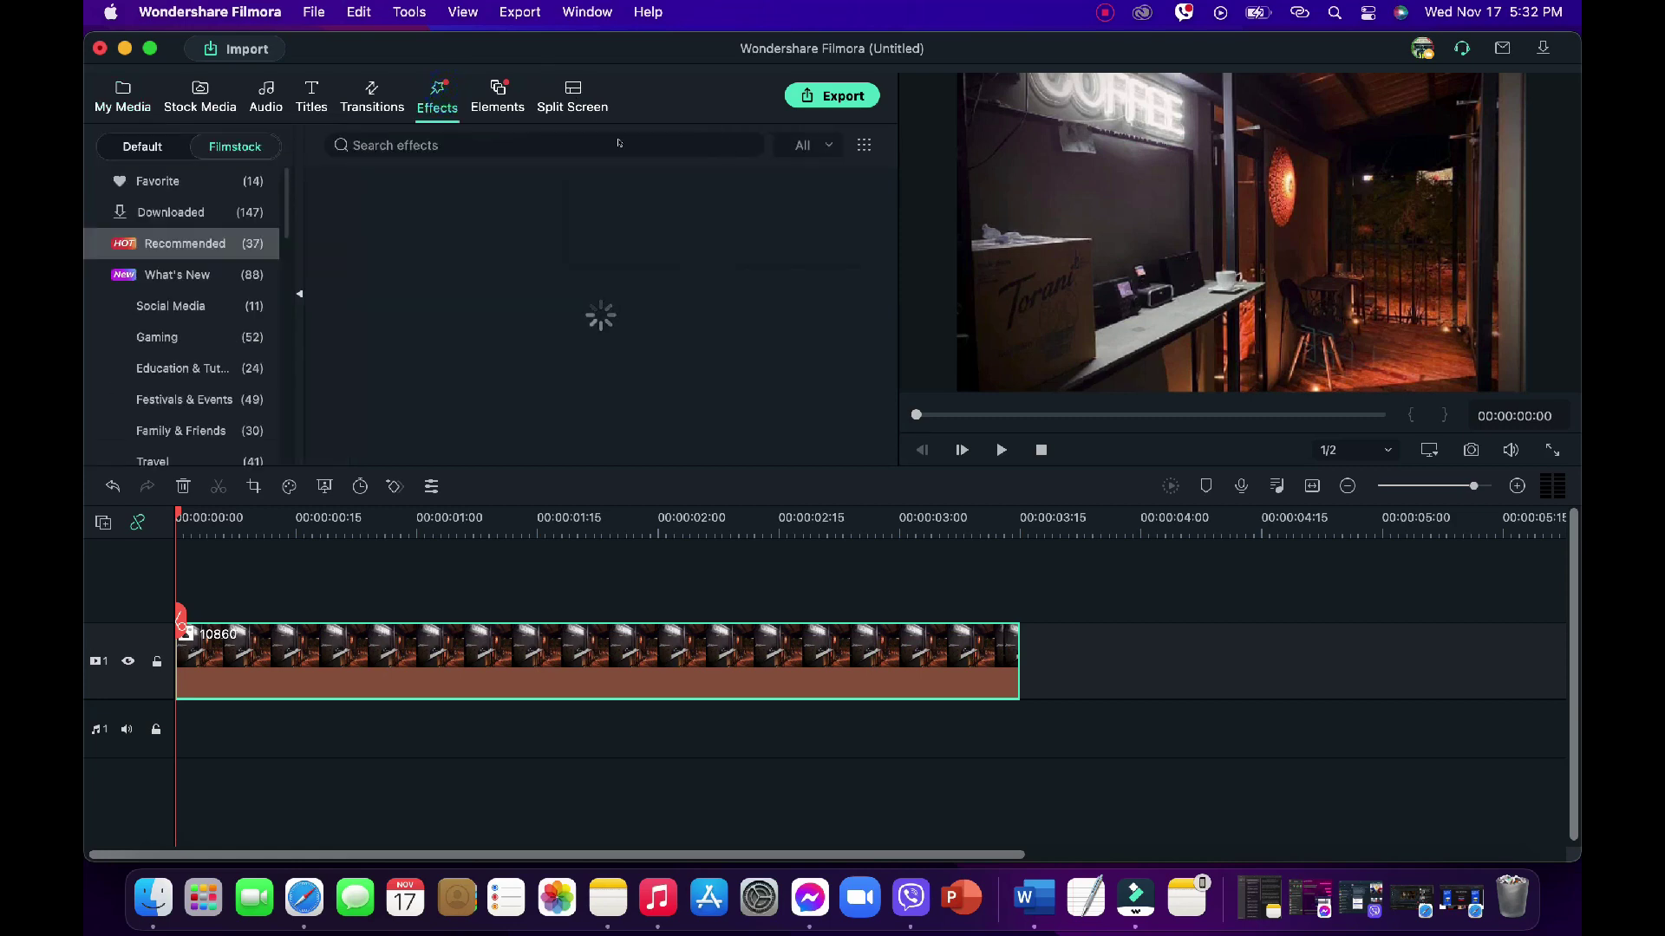
left_click(142, 146)
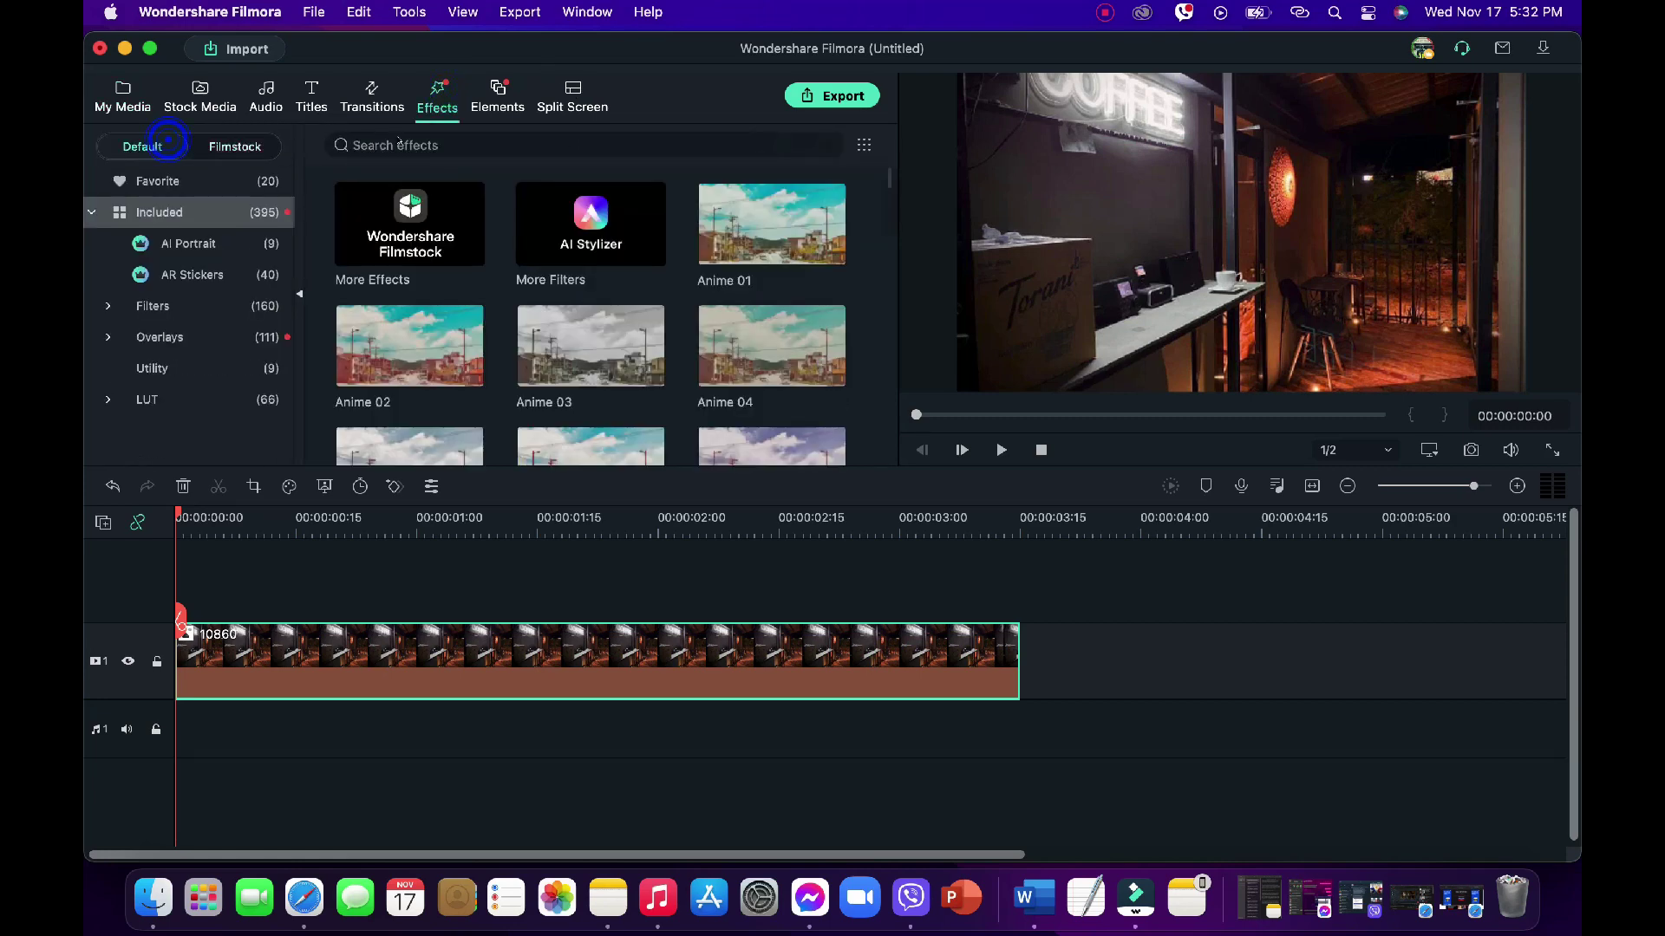
left_click(446, 156)
type("square")
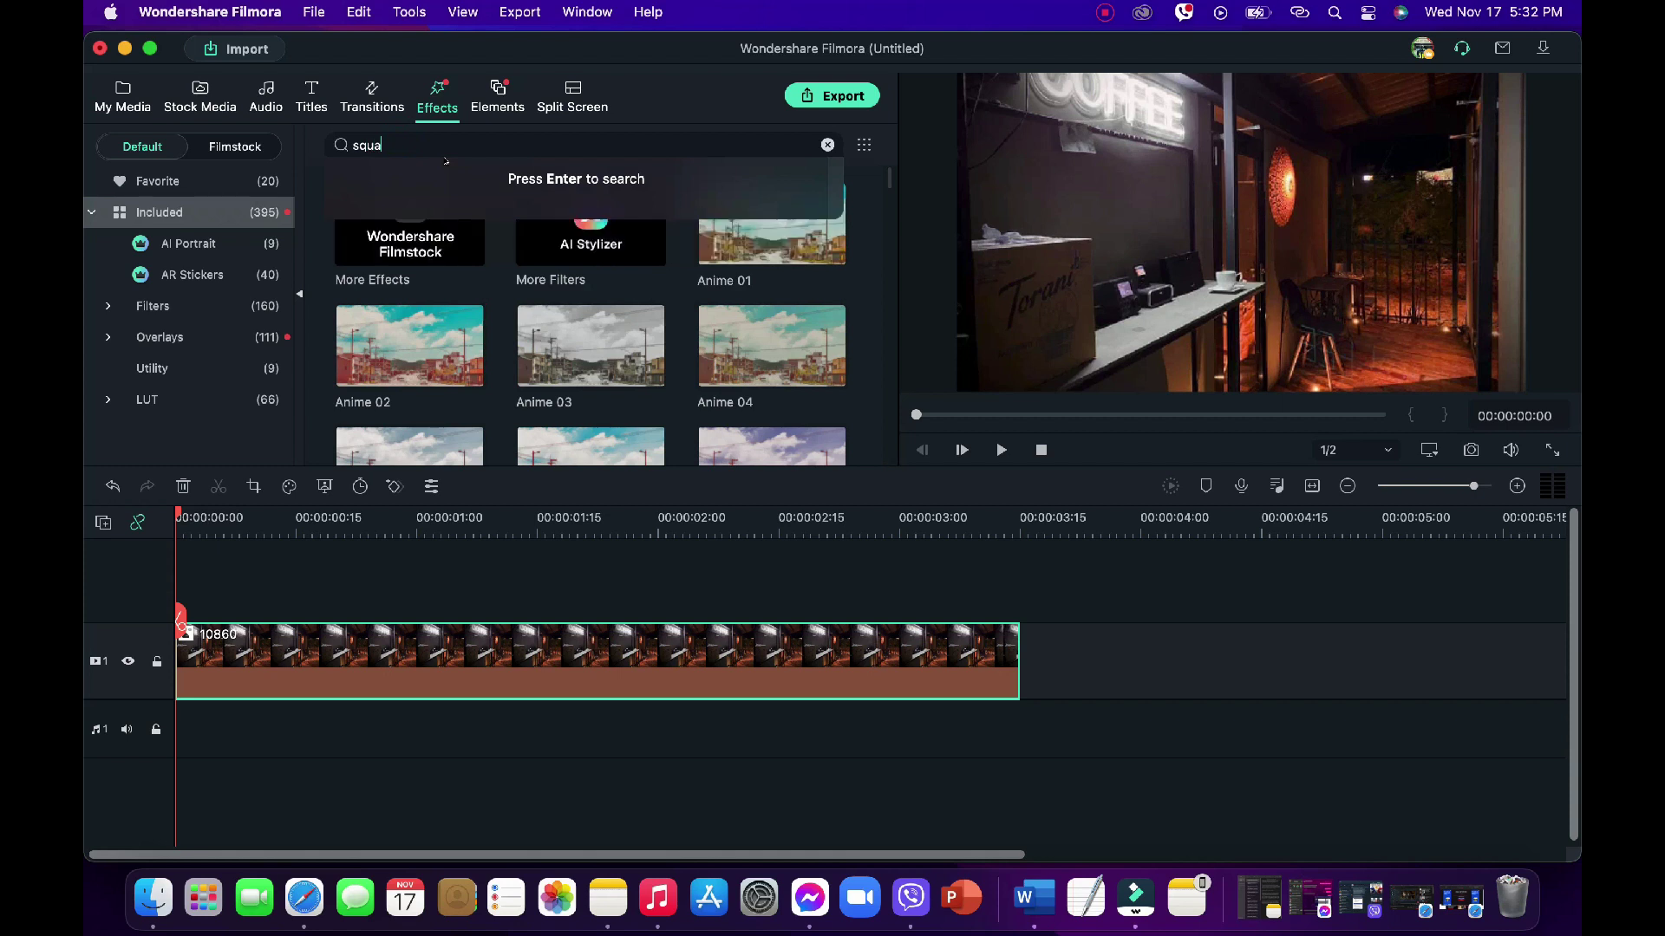
key("Return")
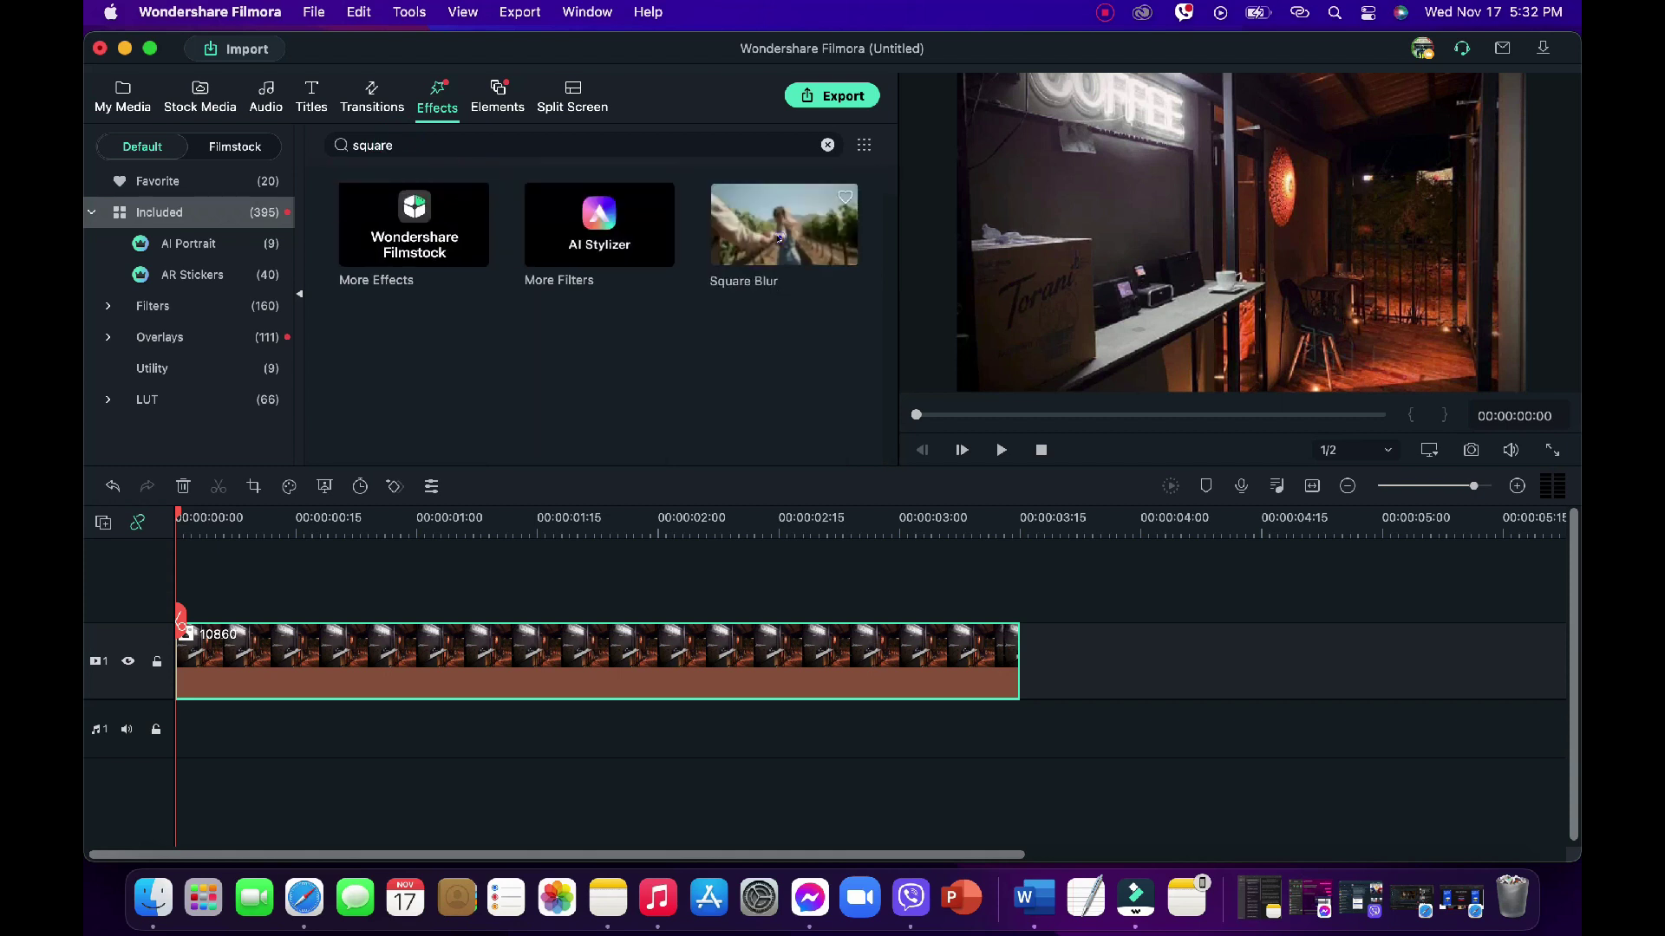
left_click(771, 259)
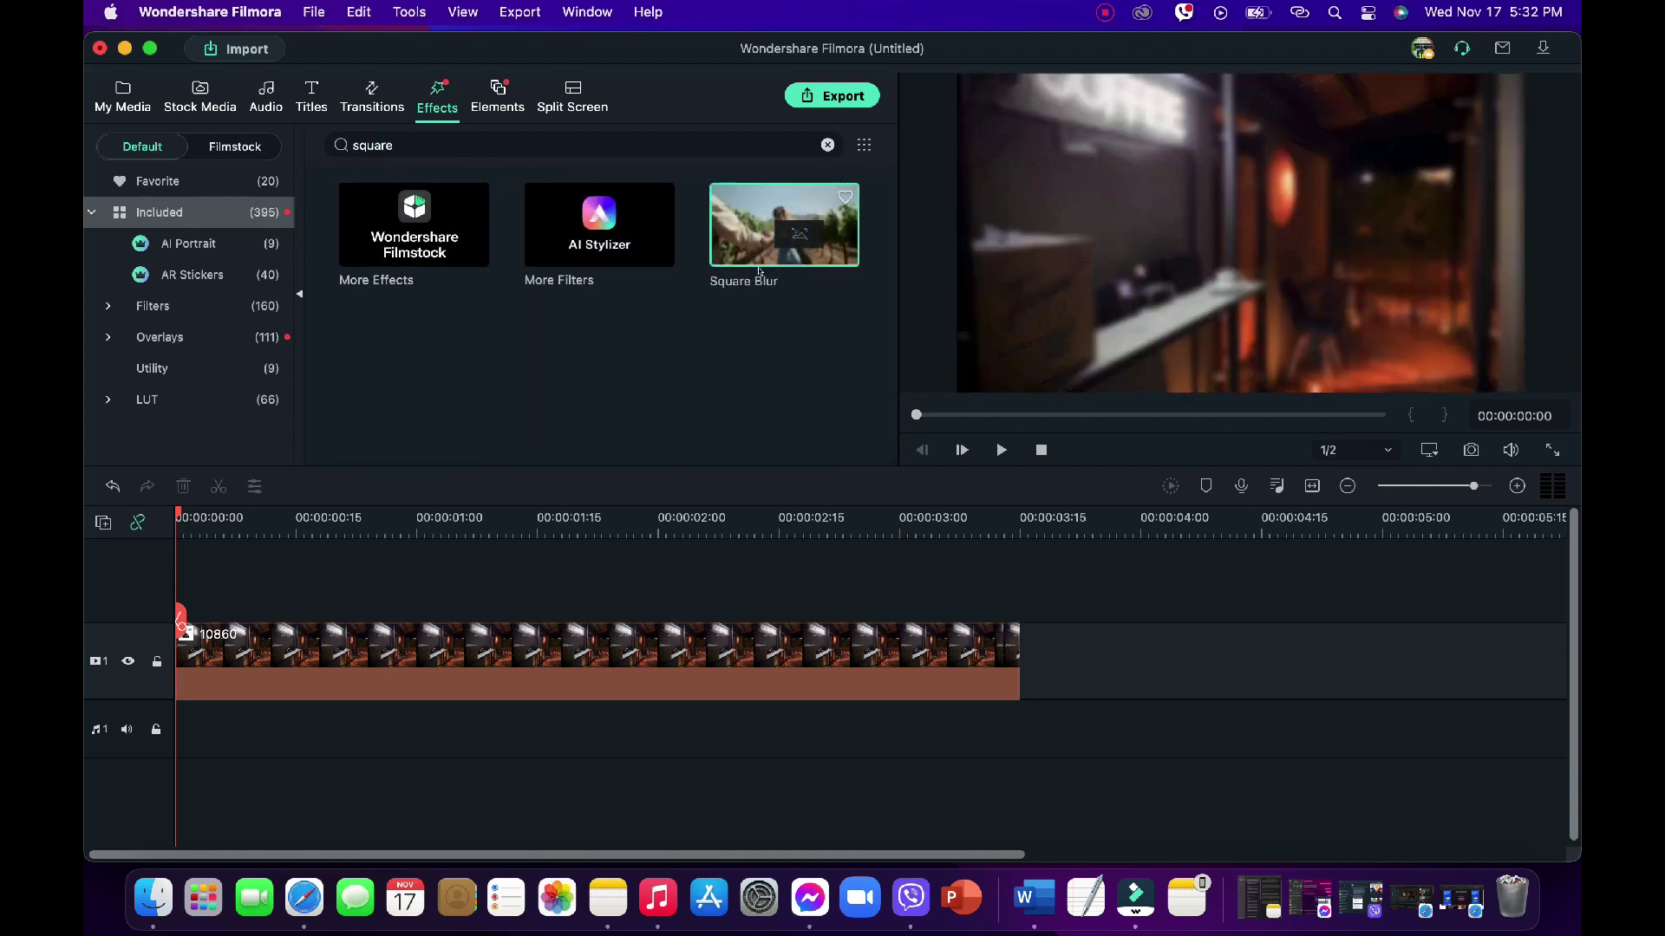
left_click(465, 641)
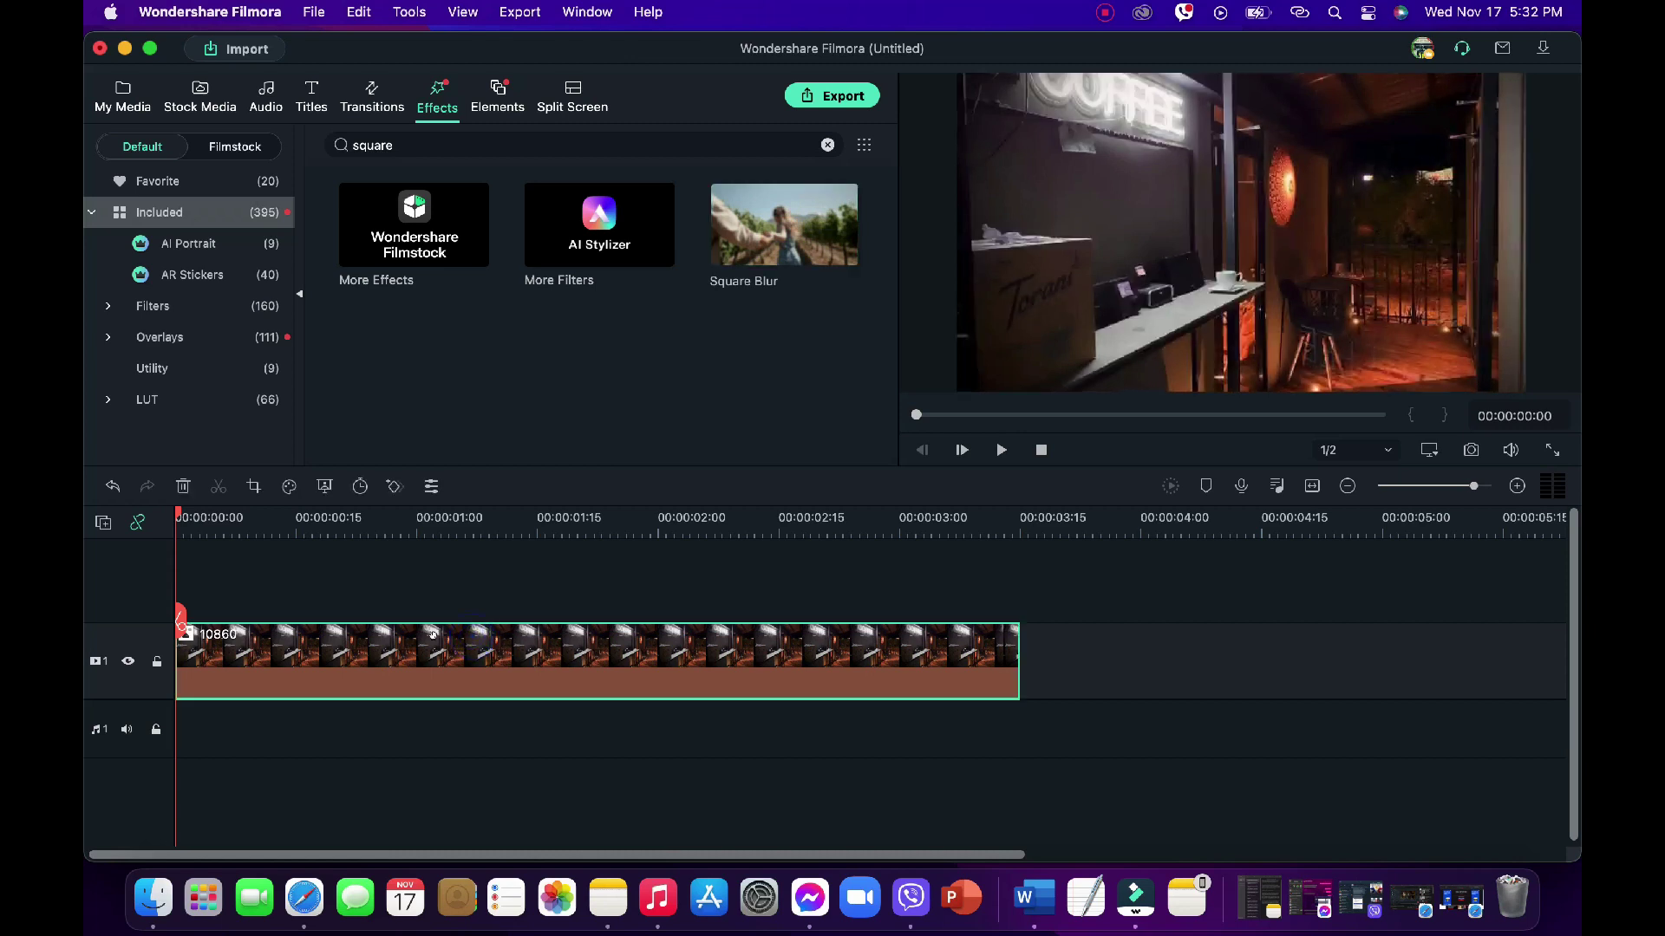
left_click_drag(784, 225, 454, 661)
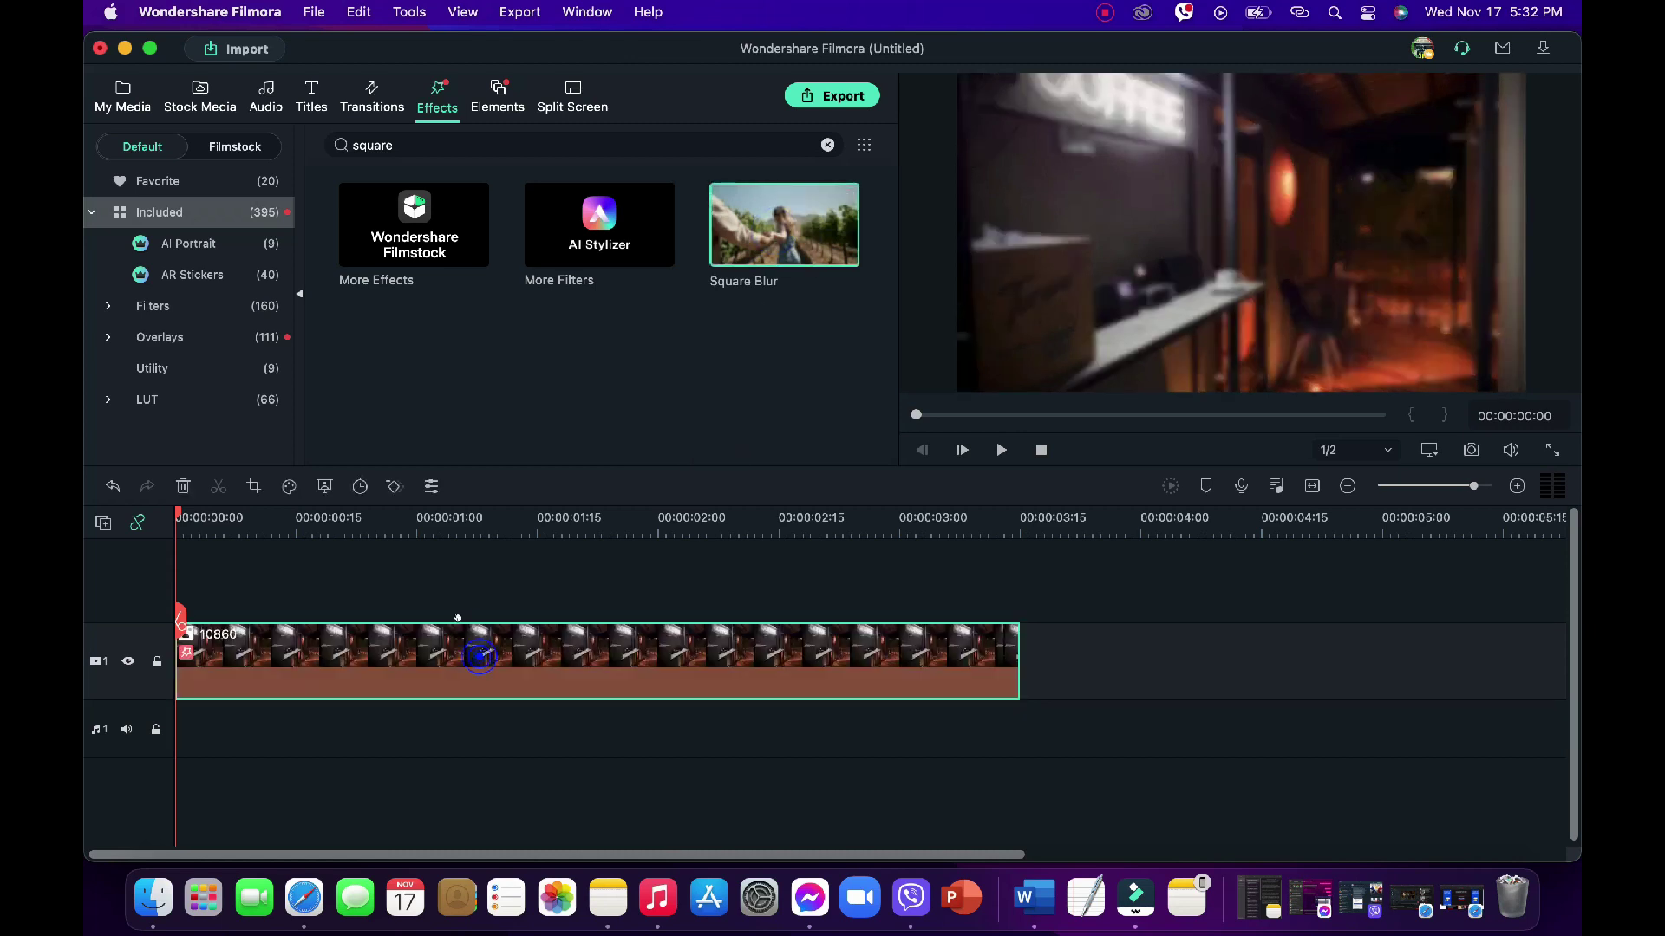
Set the size of the 10860 clip's Square Blur effect to 4 and accept the change.
double_click(480, 656)
scroll(215, 357, "down", 10)
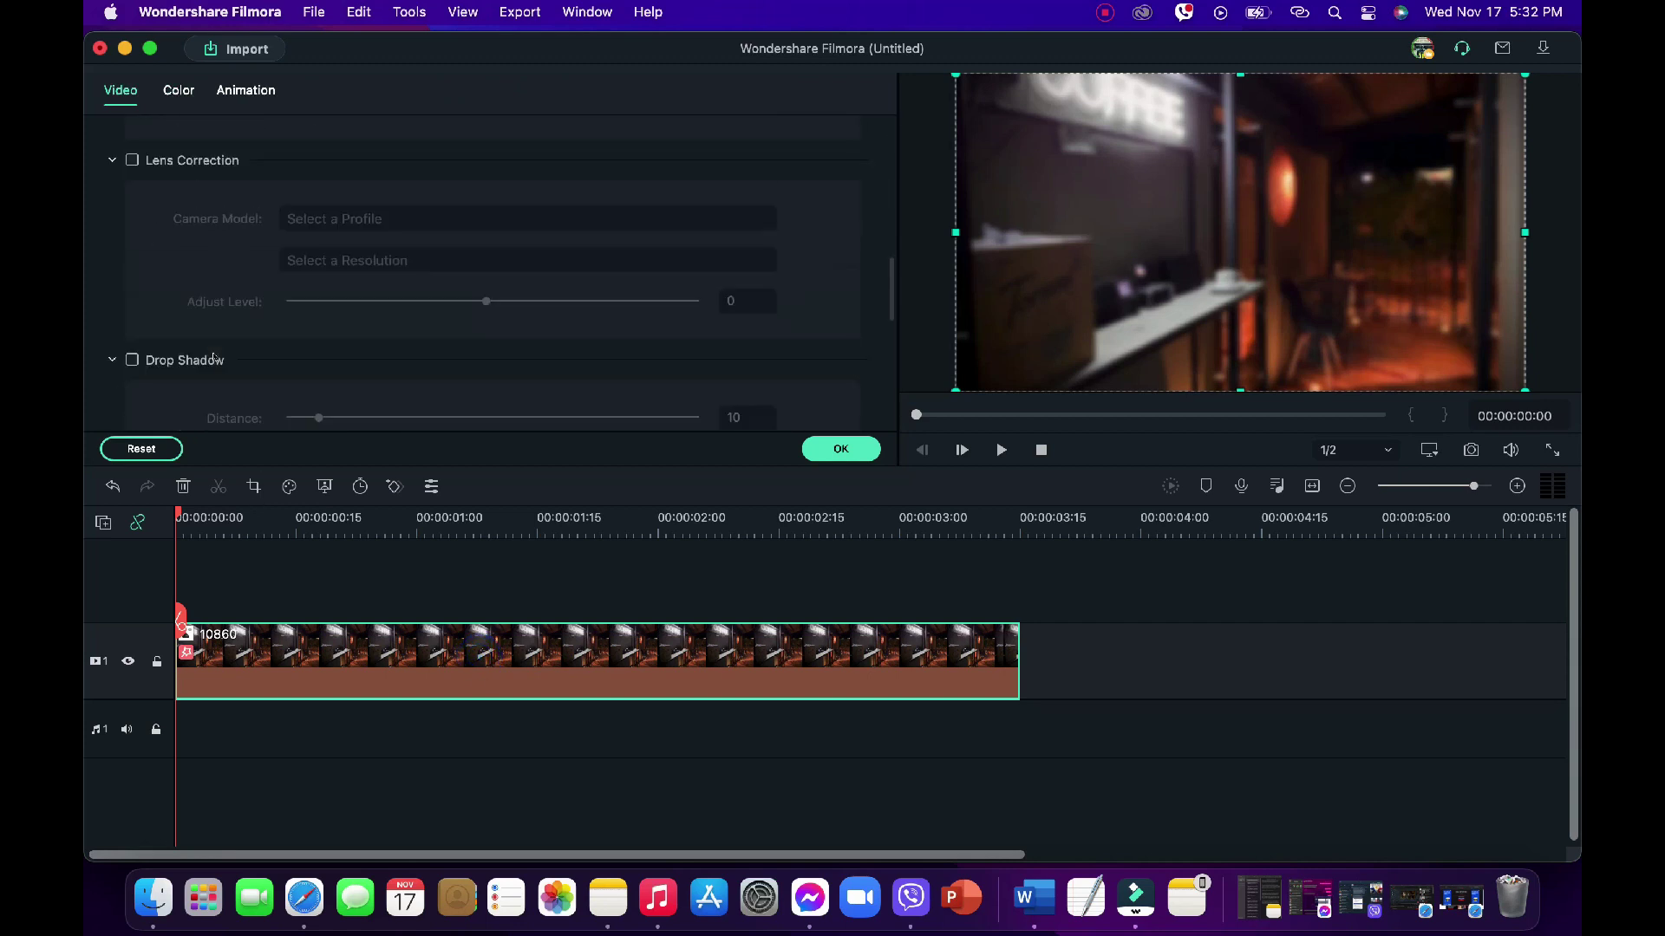
scroll(215, 357, "down", 10)
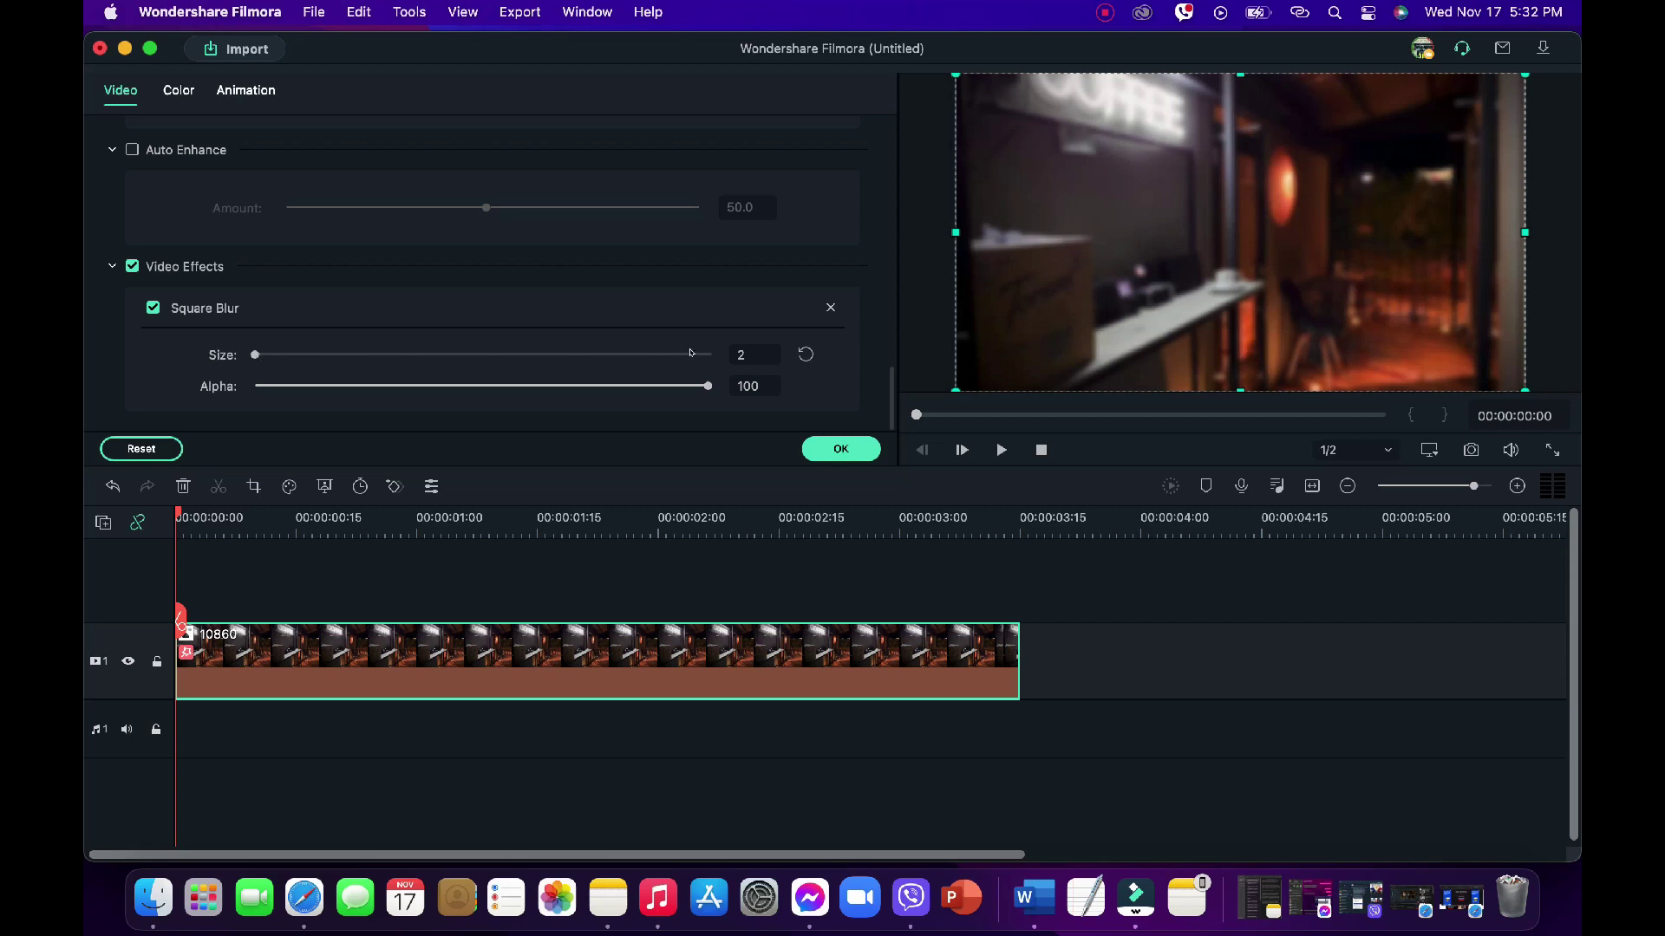
left_click(751, 354)
key("BackSpace")
type("4")
key("Return")
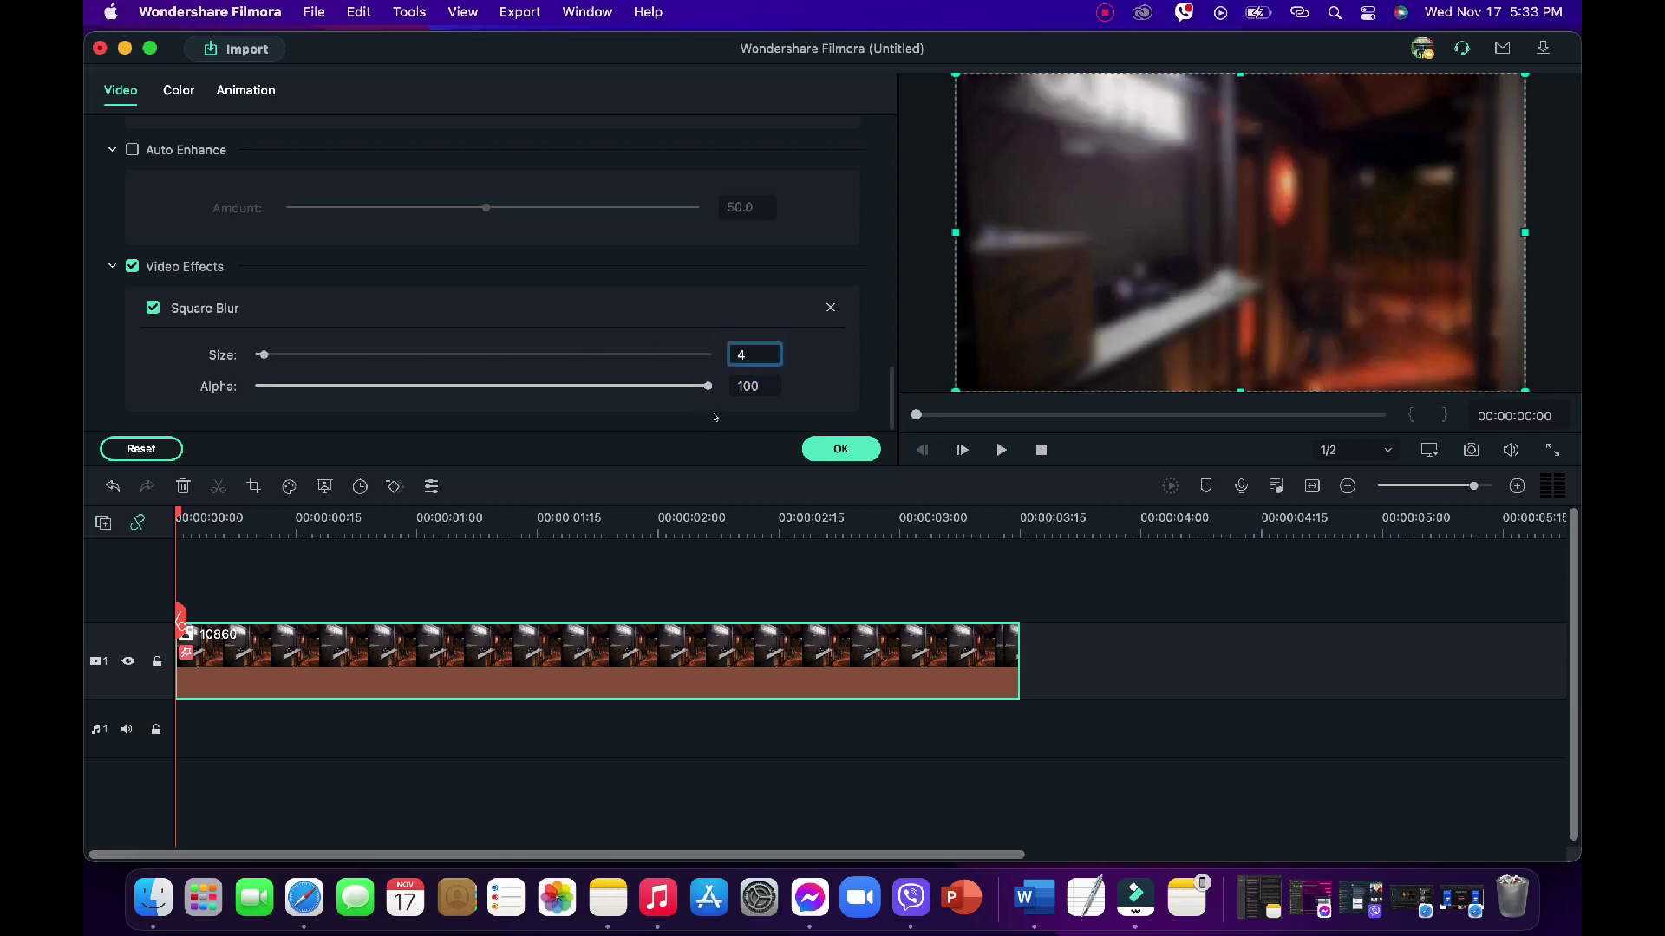
left_click(840, 448)
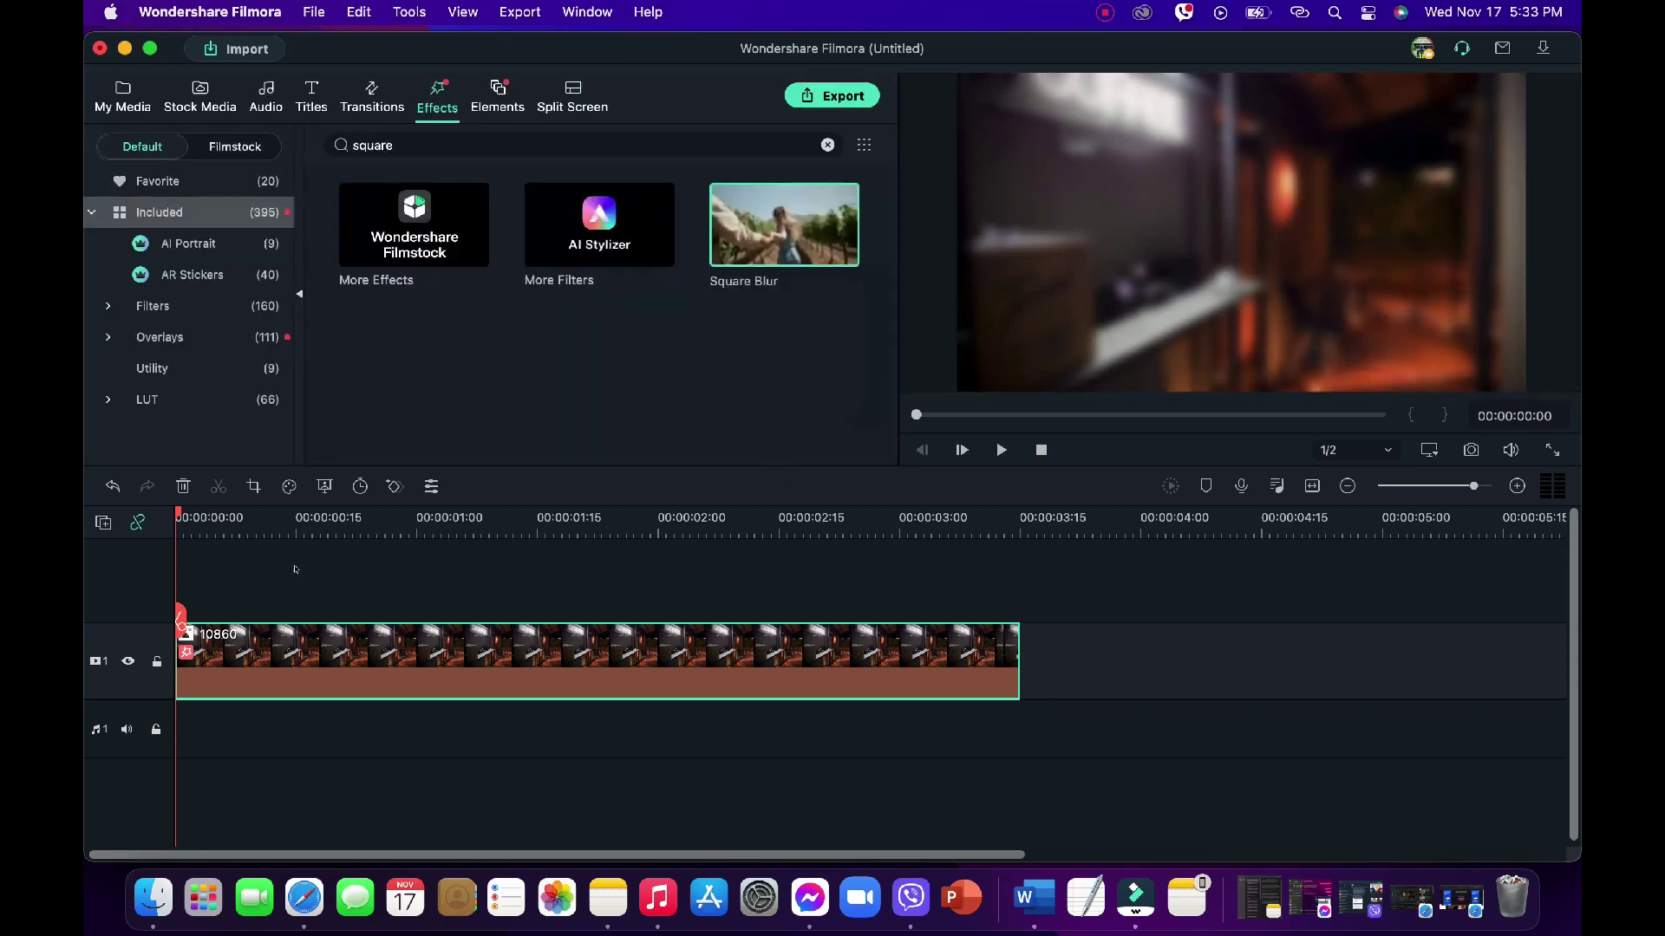
Import che.mov from the untitled folder inside FOR CONTENT on the Desktop into the project media.
left_click(401, 99)
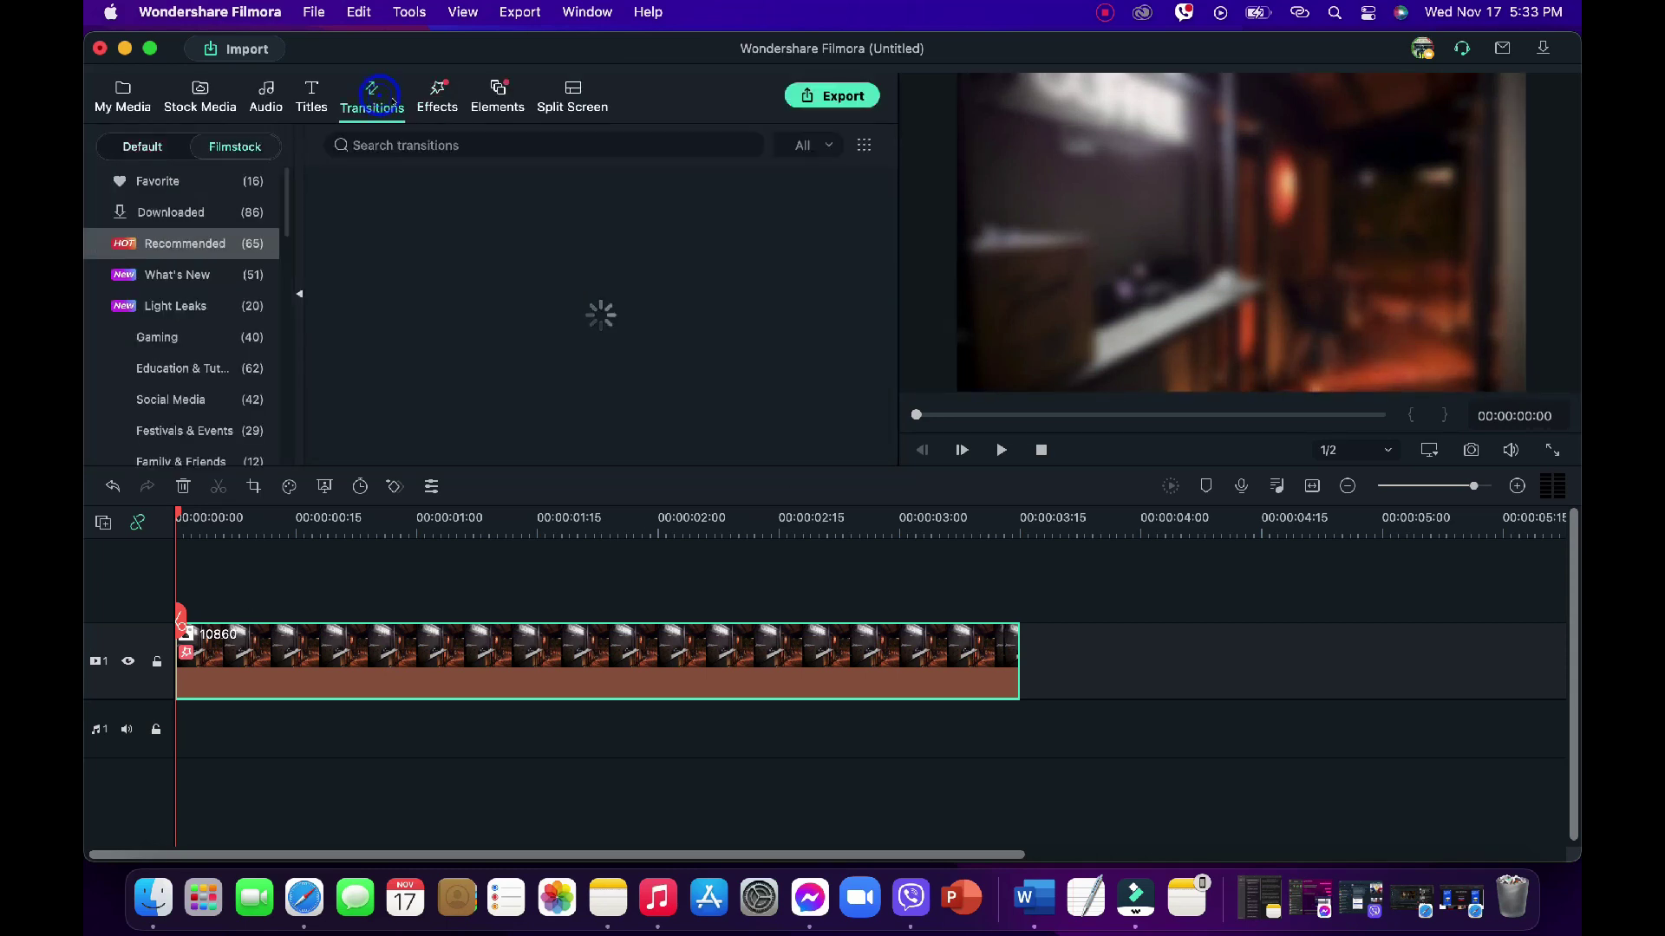
left_click(431, 94)
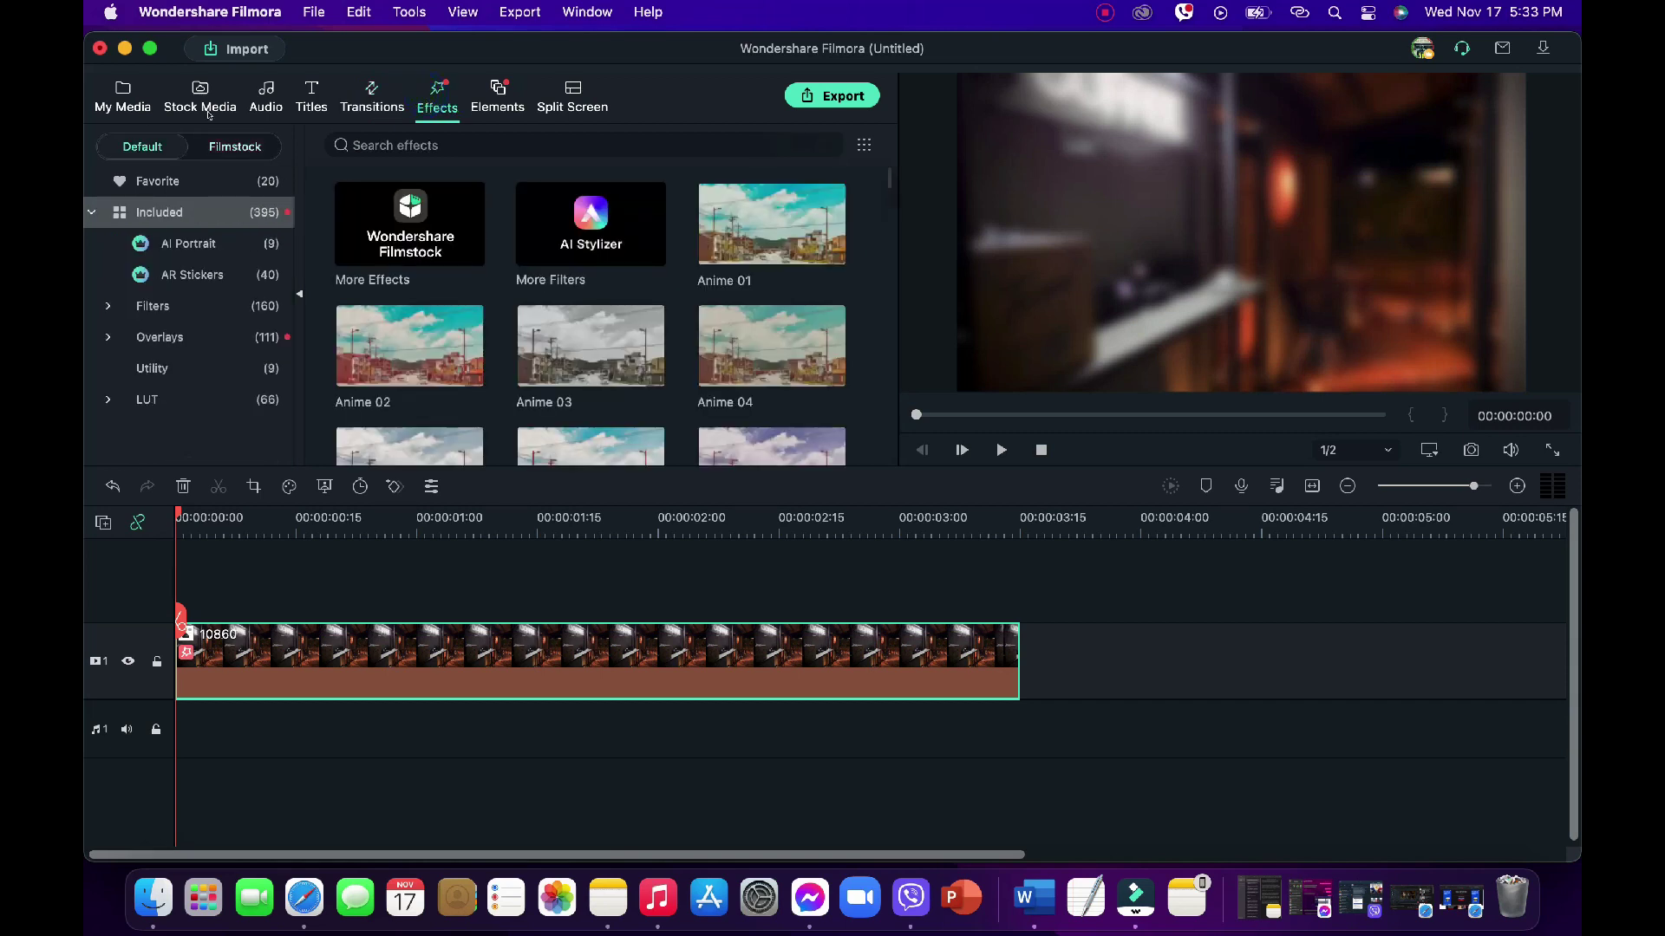
left_click(119, 96)
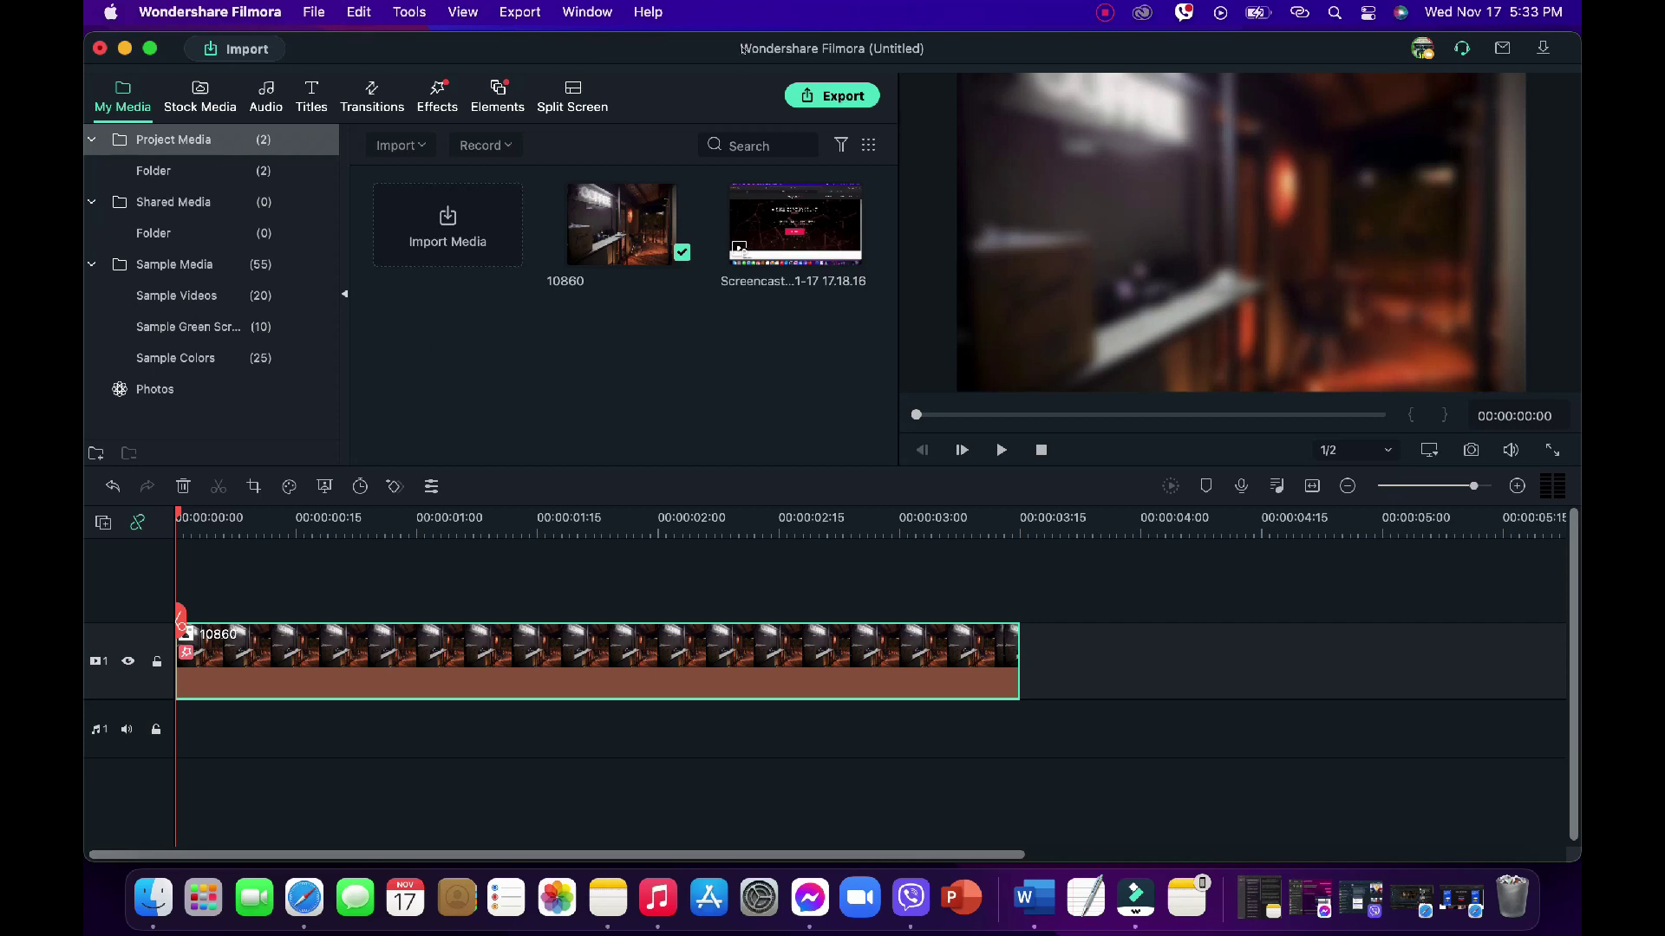
left_click_drag(741, 49, 742, 53)
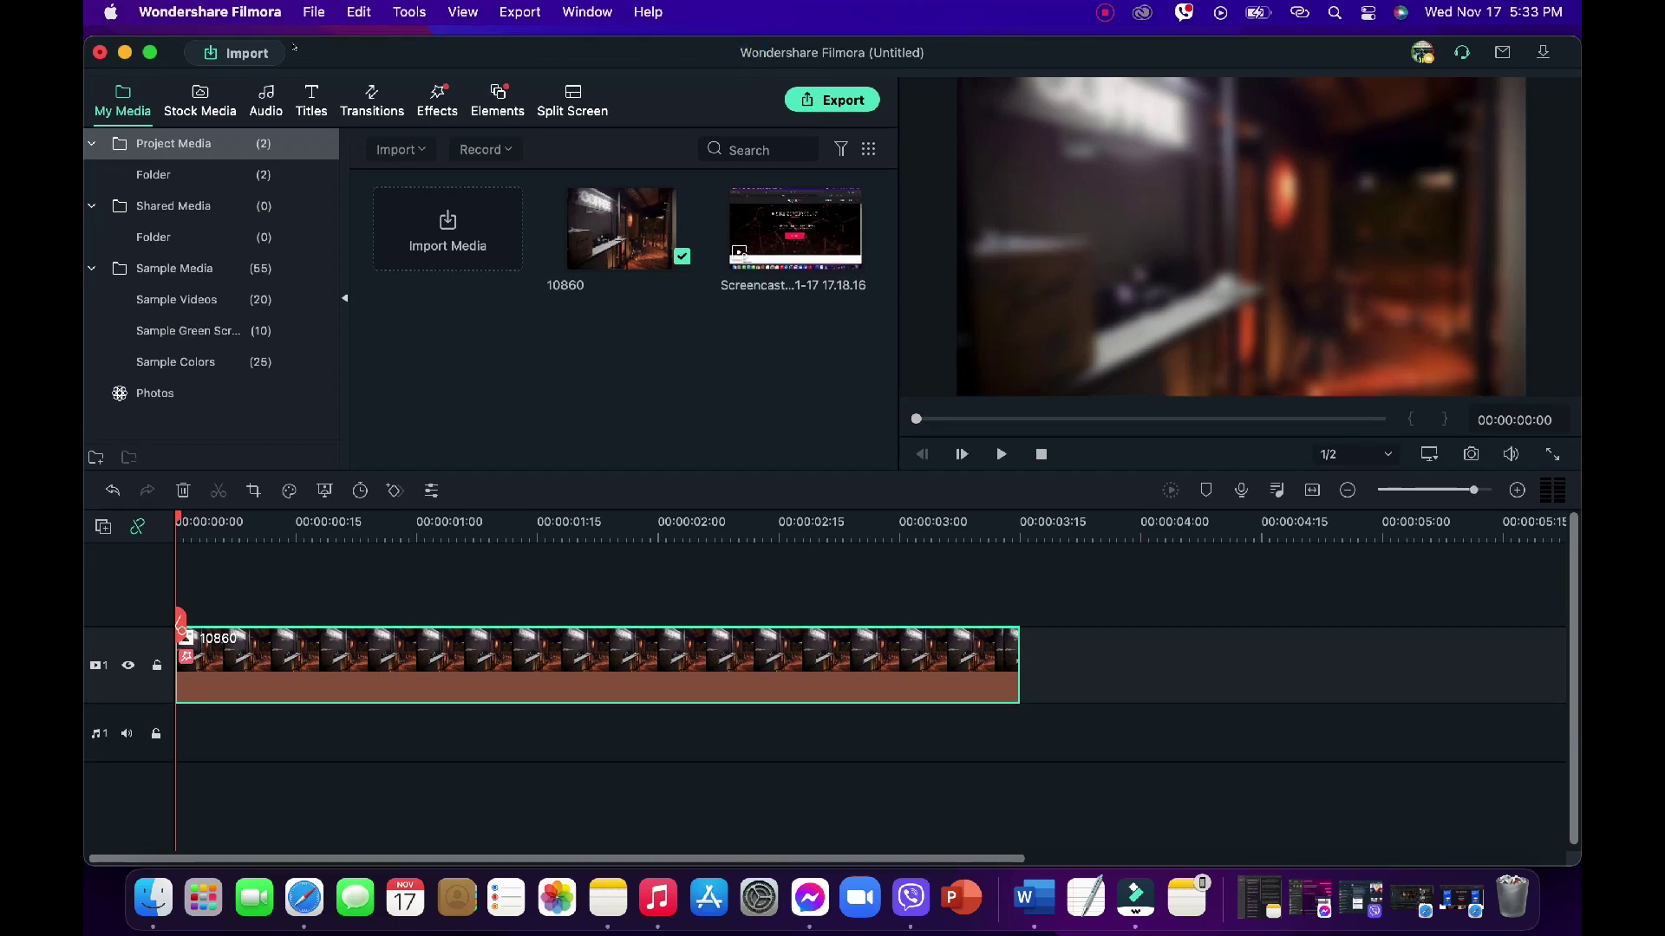
left_click(239, 52)
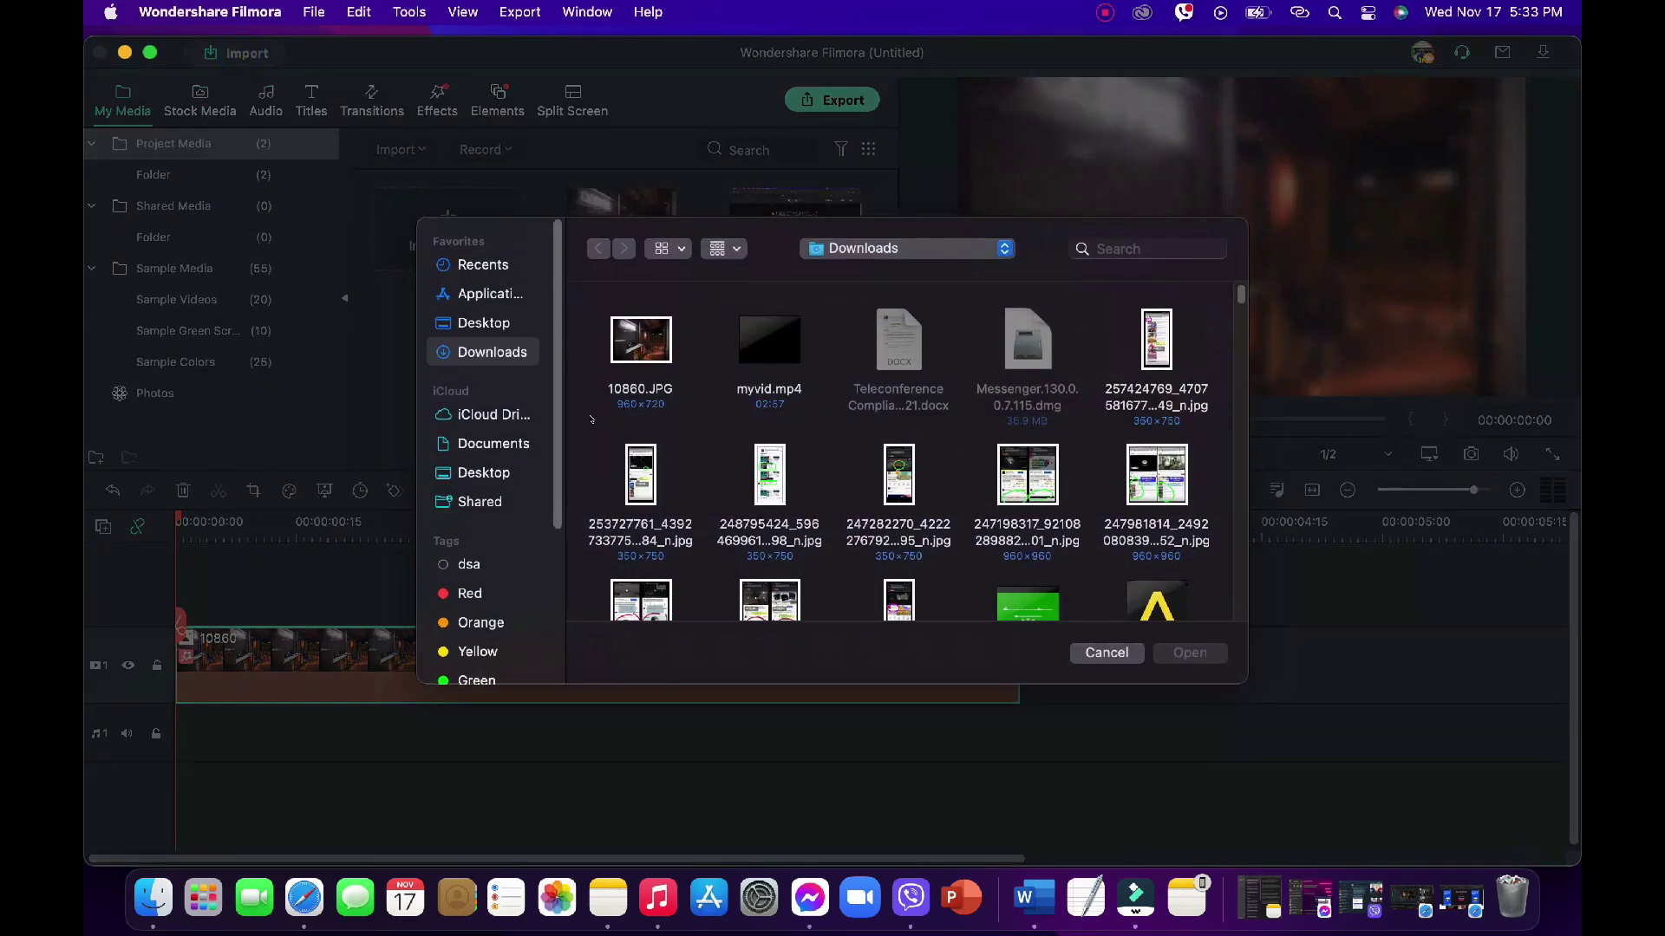
left_click(483, 322)
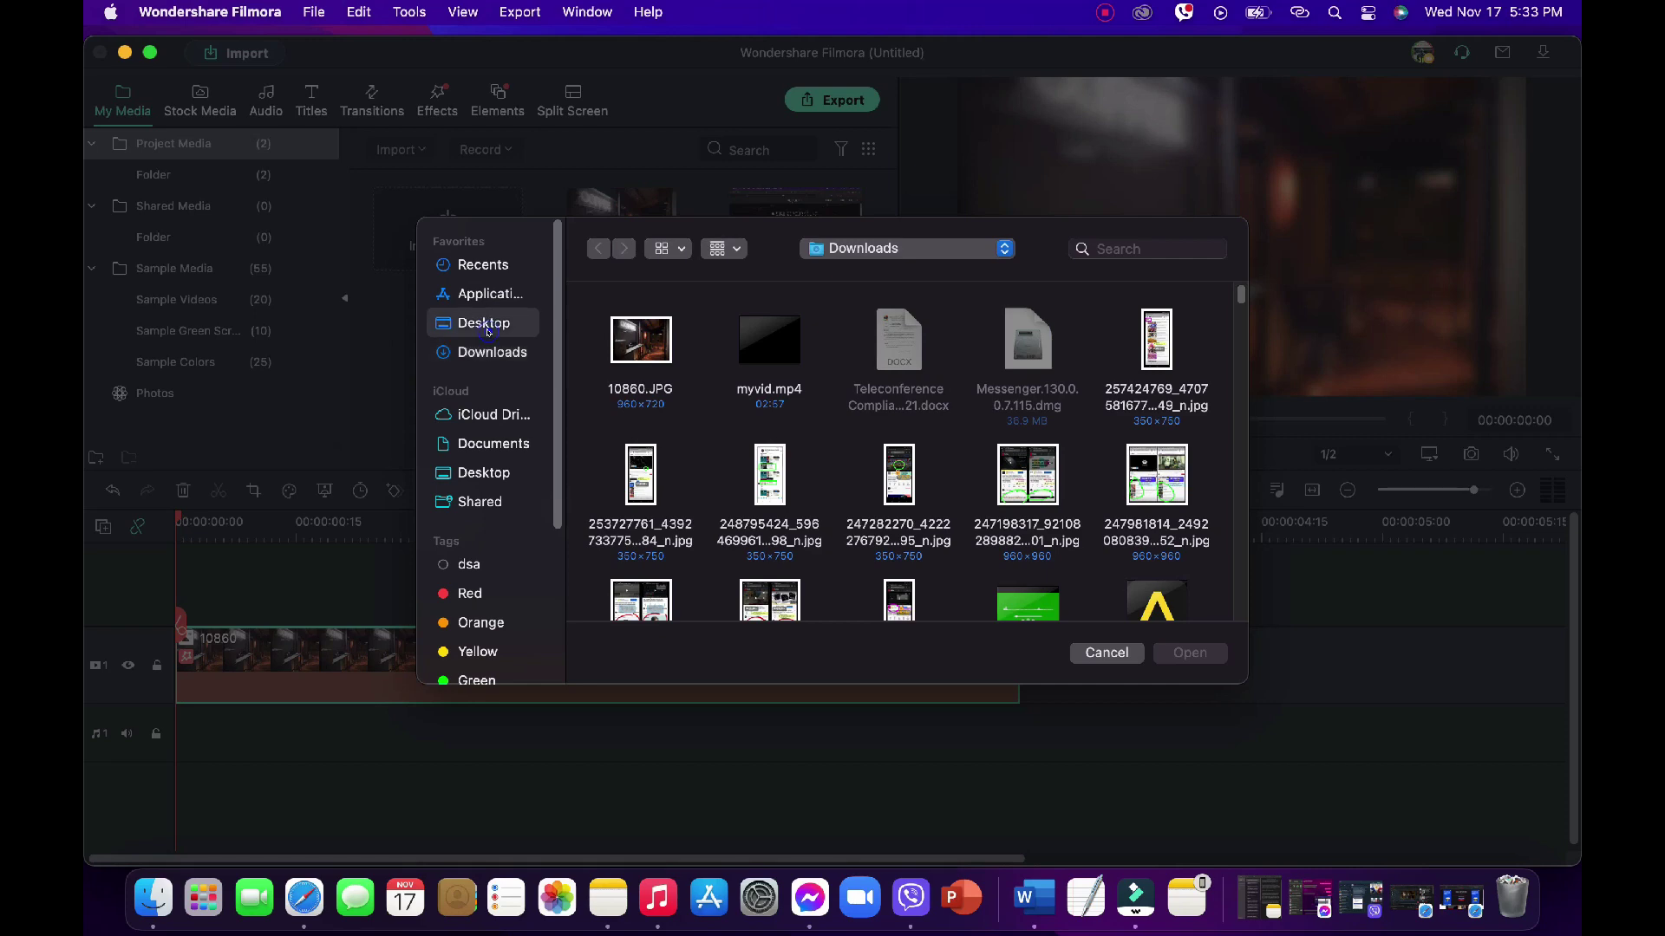
scroll(722, 401, "down", 5)
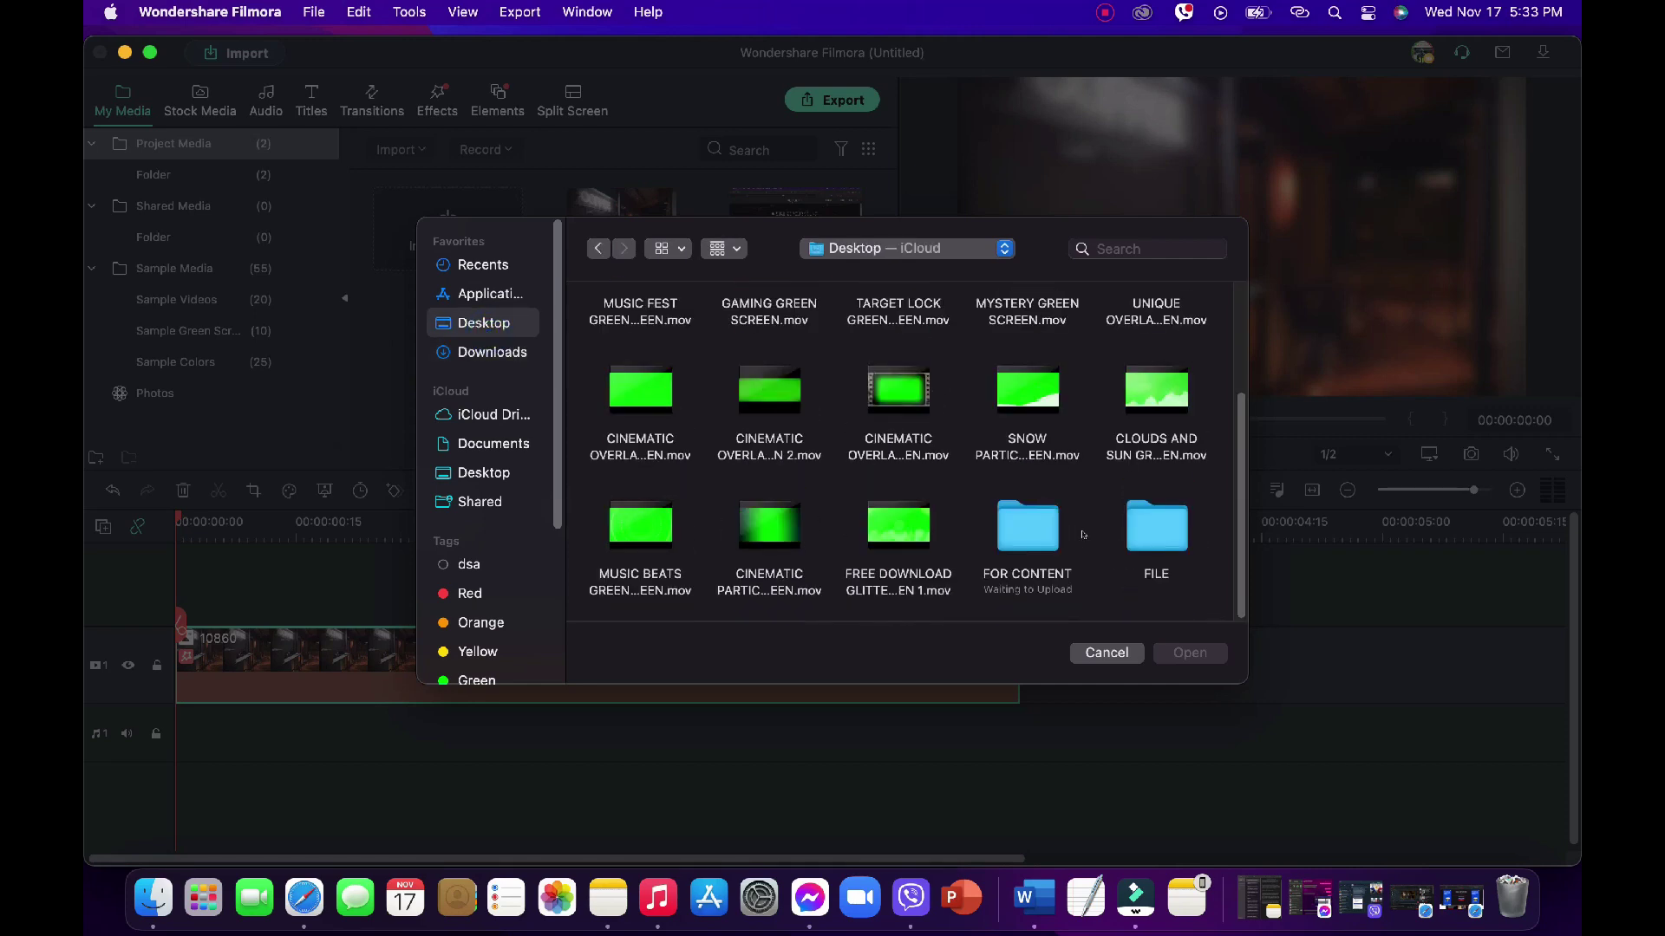
double_click(1033, 532)
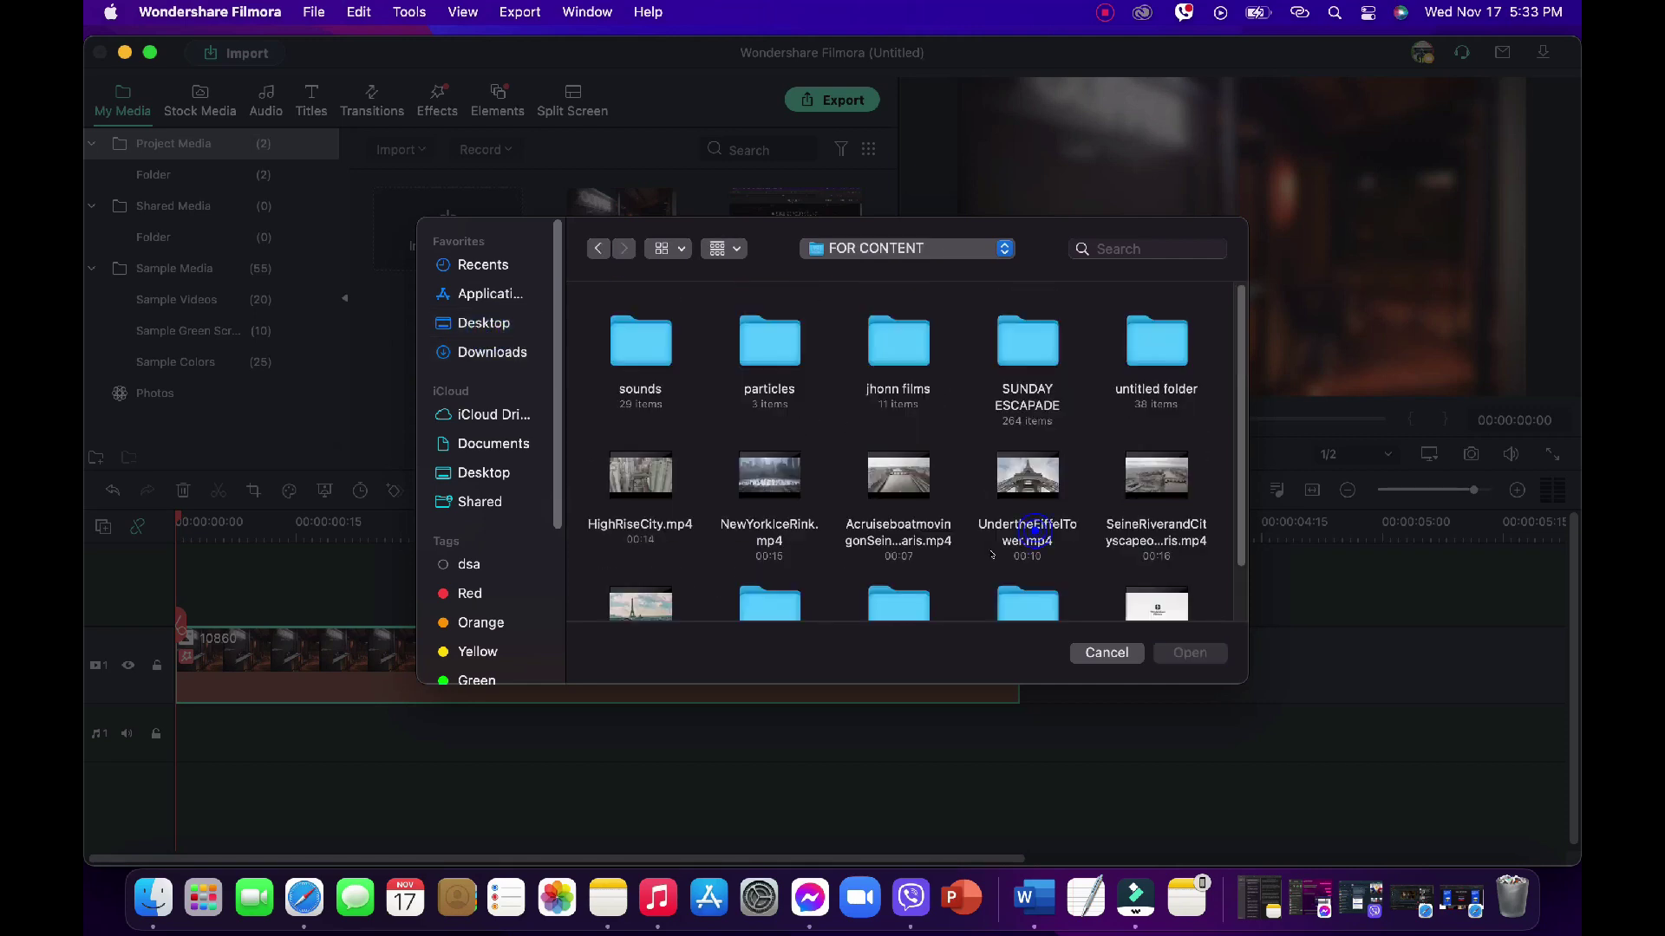
double_click(1179, 405)
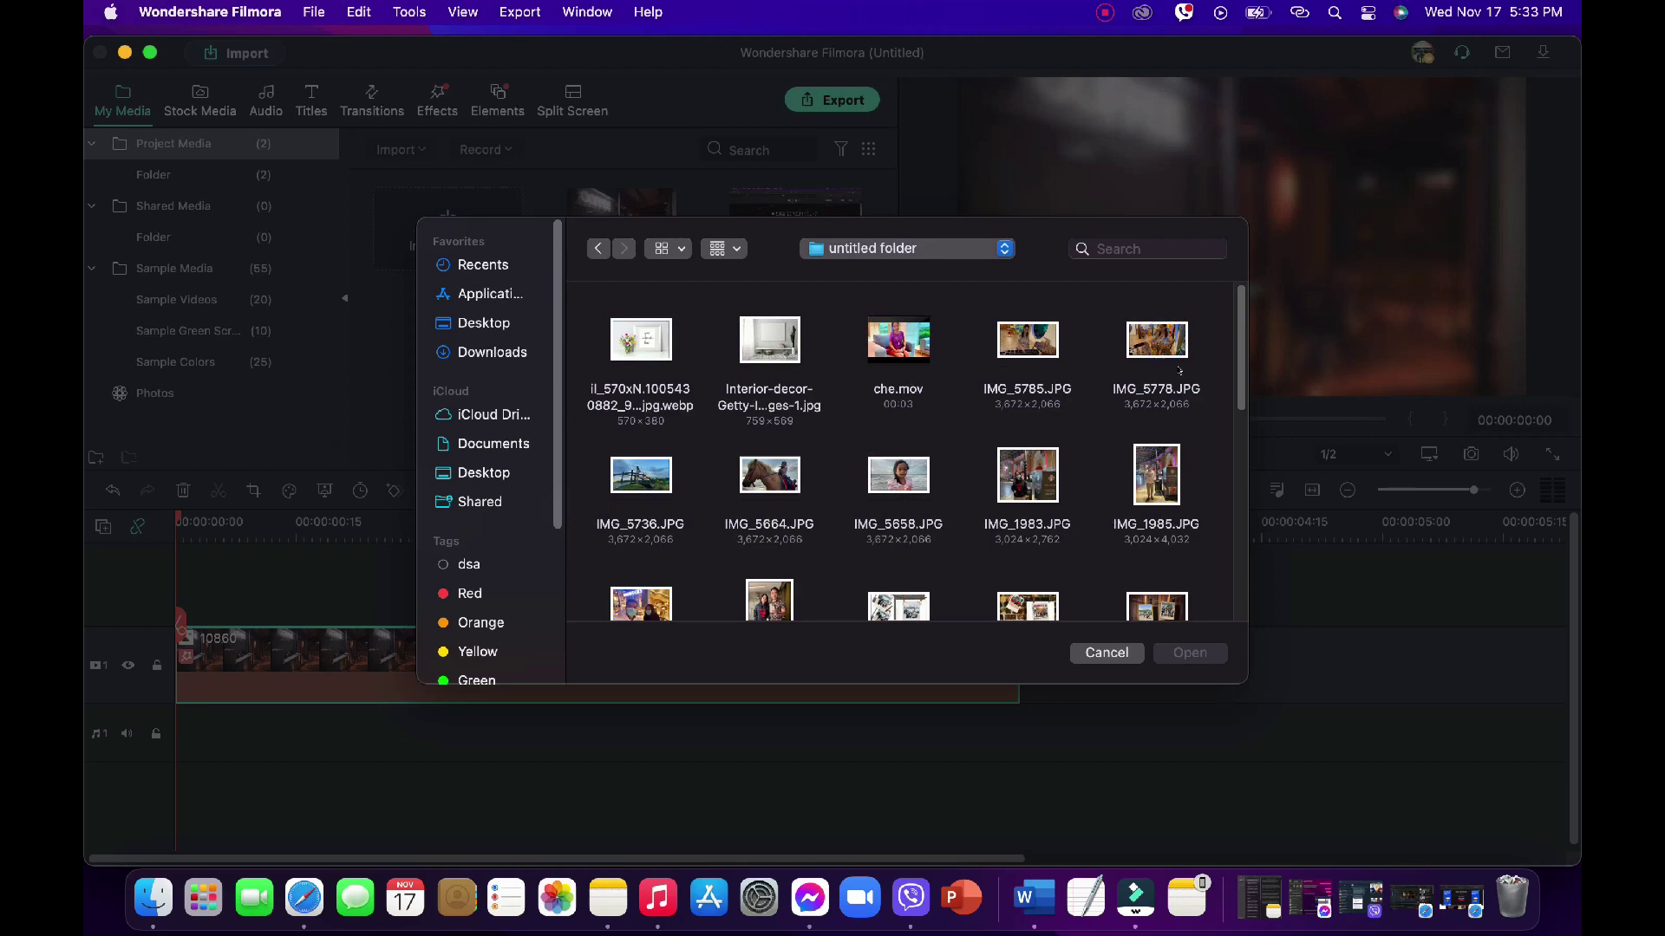
left_click_drag(1237, 360, 1249, 572)
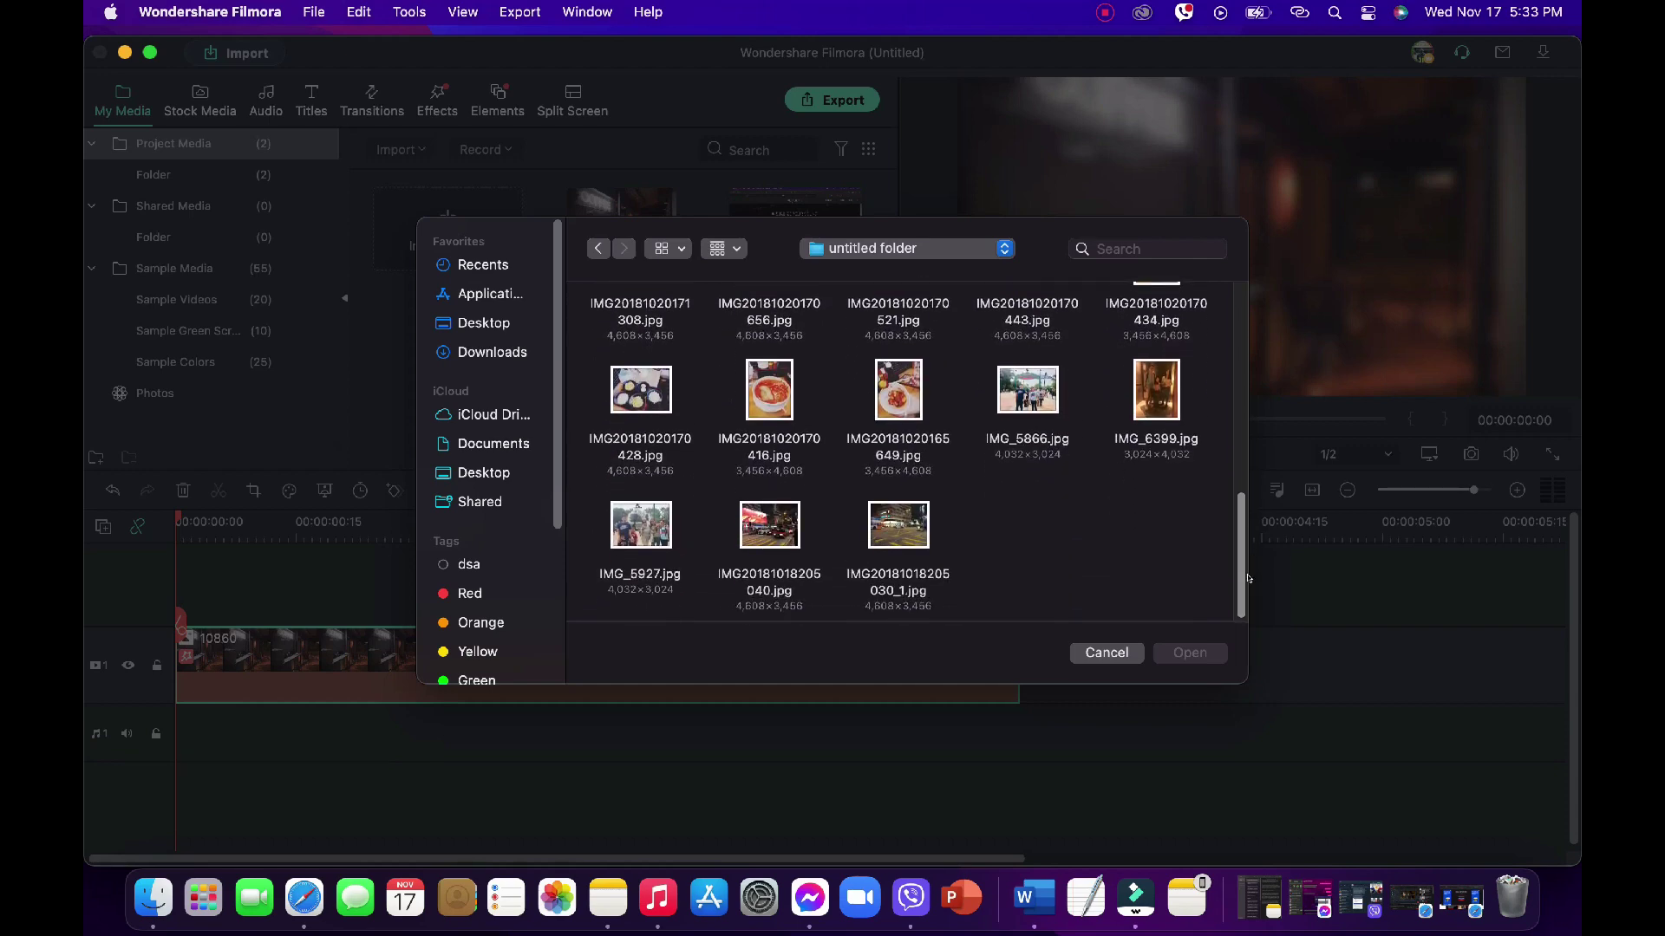
left_click_drag(1241, 507, 1241, 300)
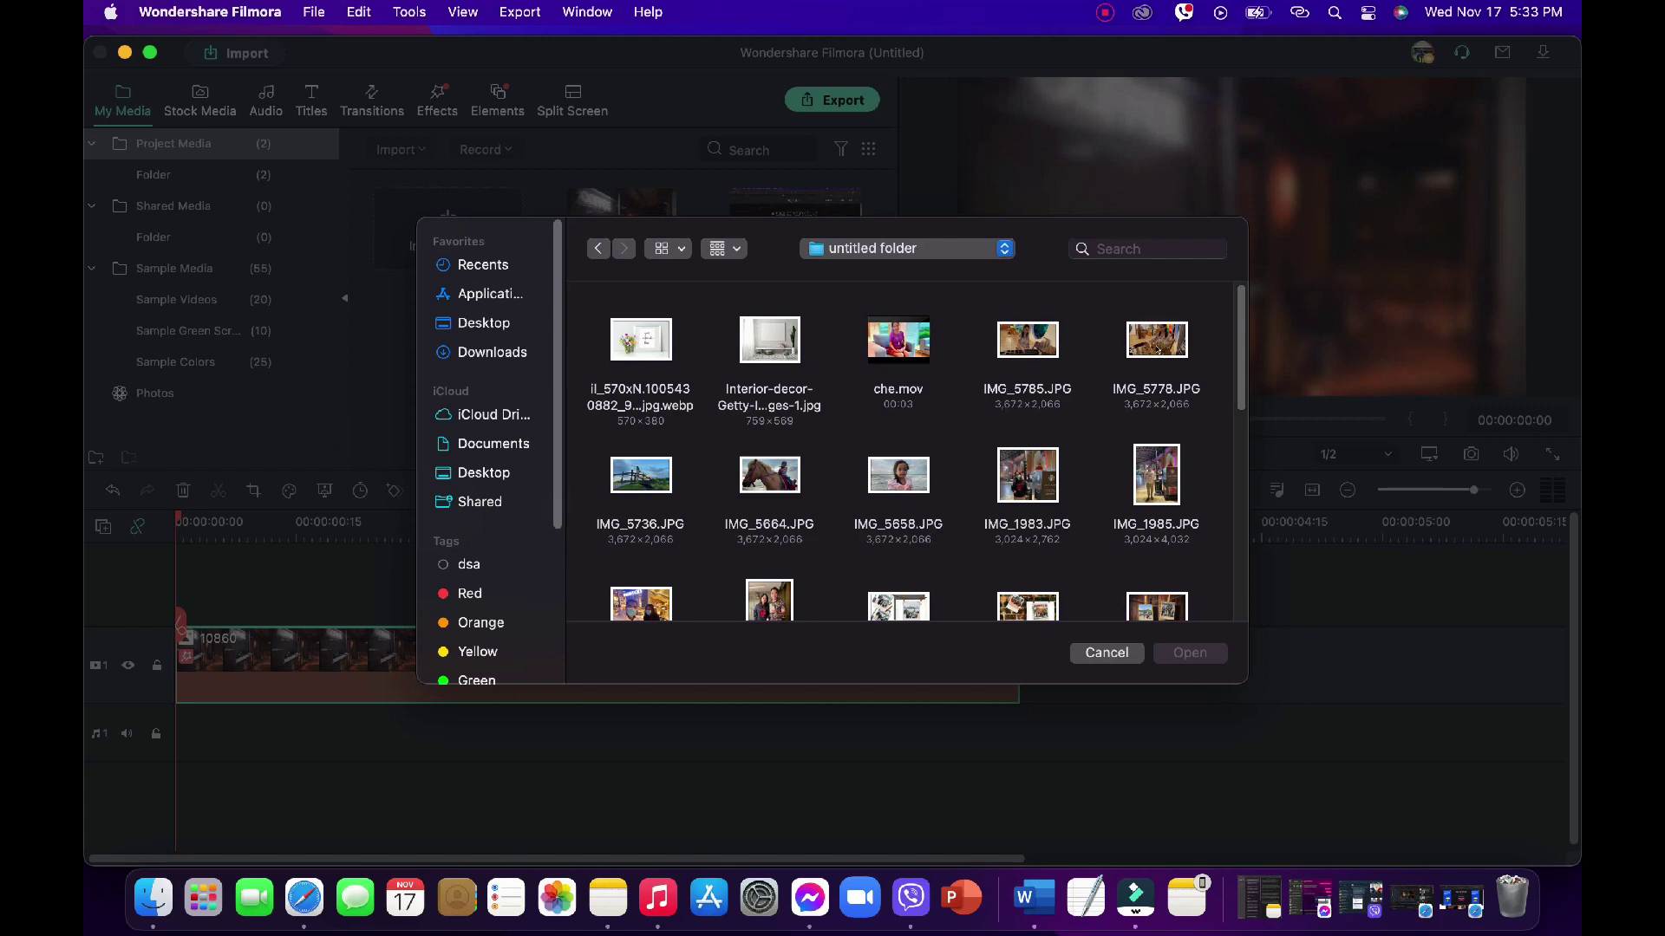
double_click(916, 340)
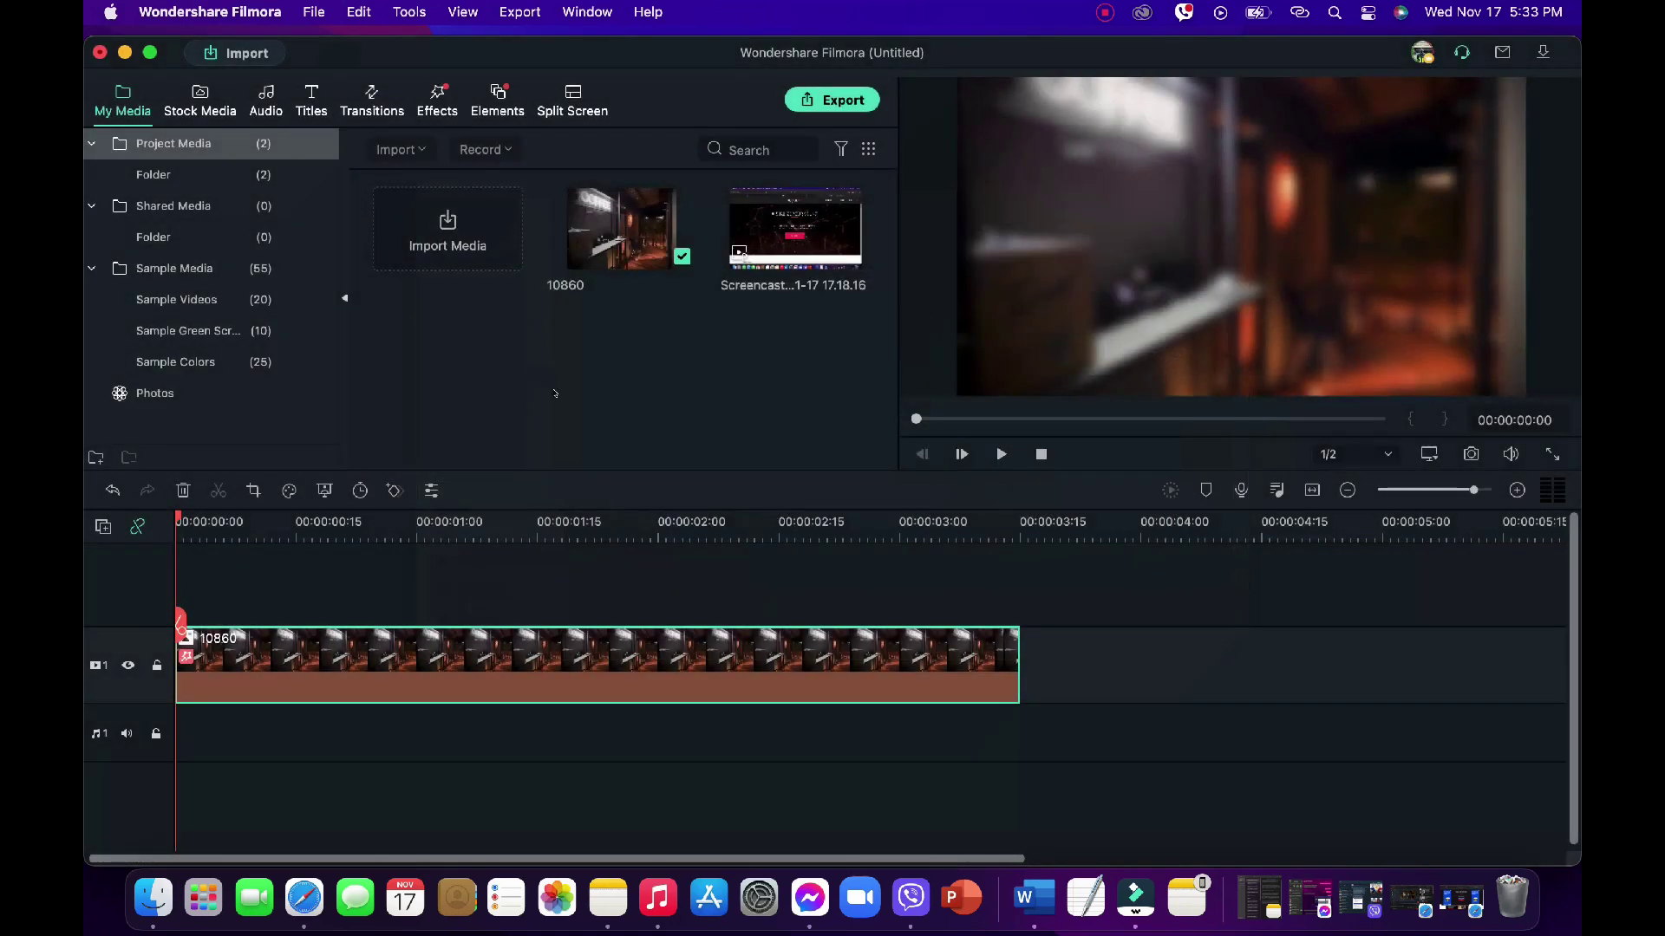
Place the che clip above the 10860 clip, keeping the 1920X1080 30.00fps project settings, and take a snapshot of its first frame.
left_click_drag(785, 251, 186, 601)
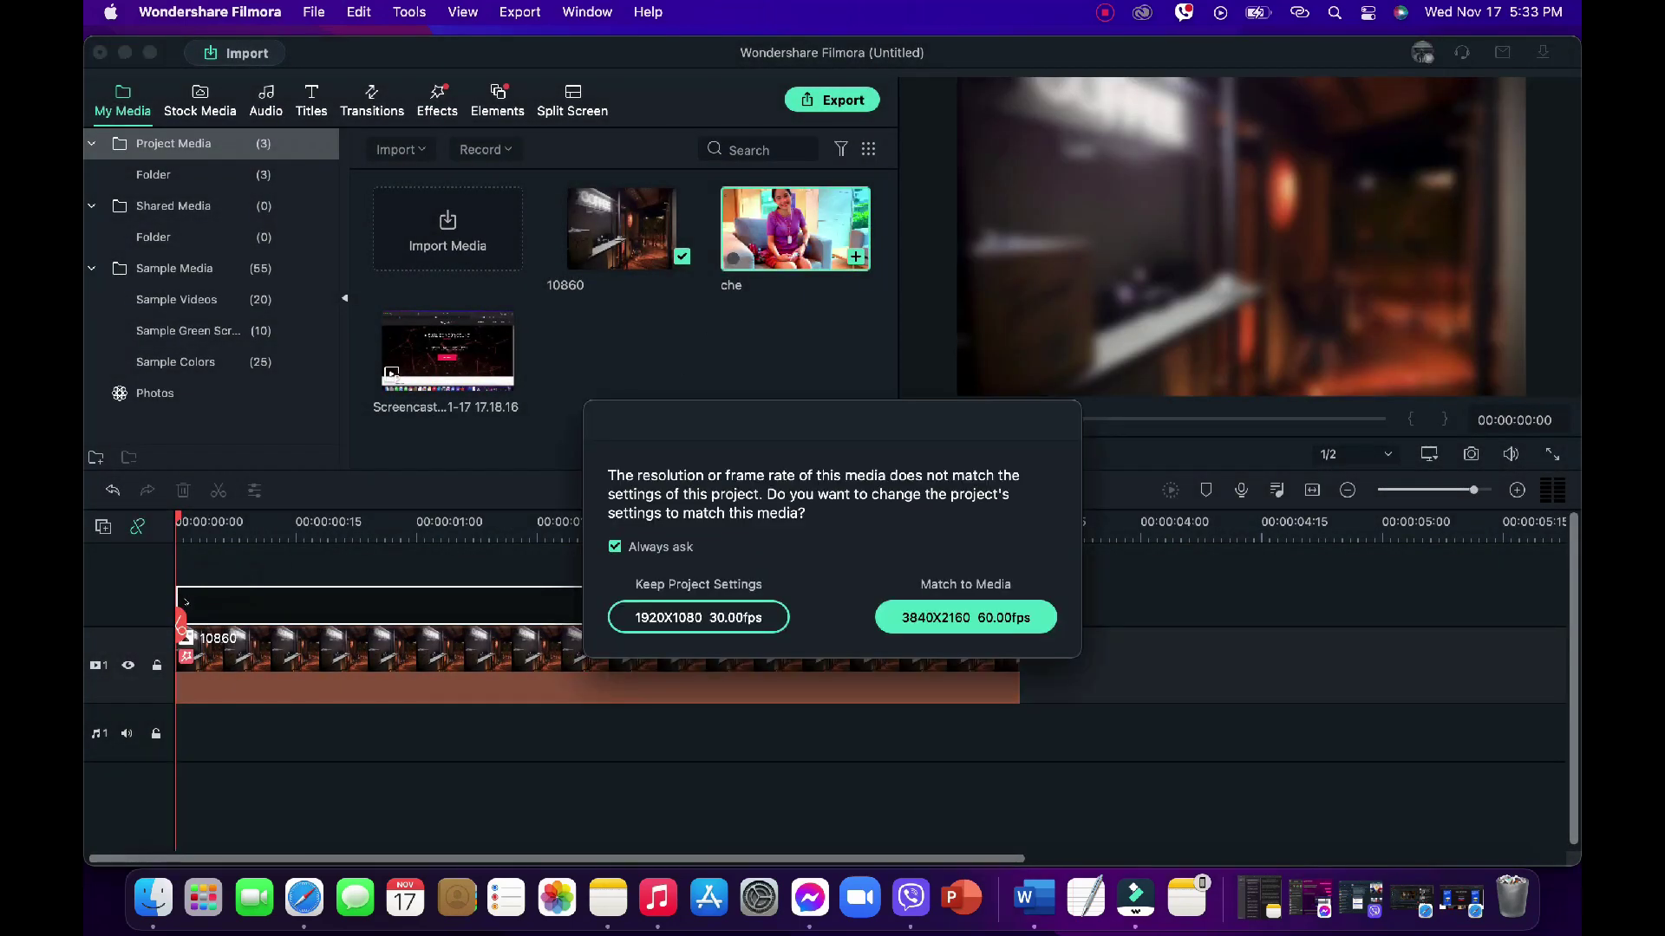
left_click(698, 618)
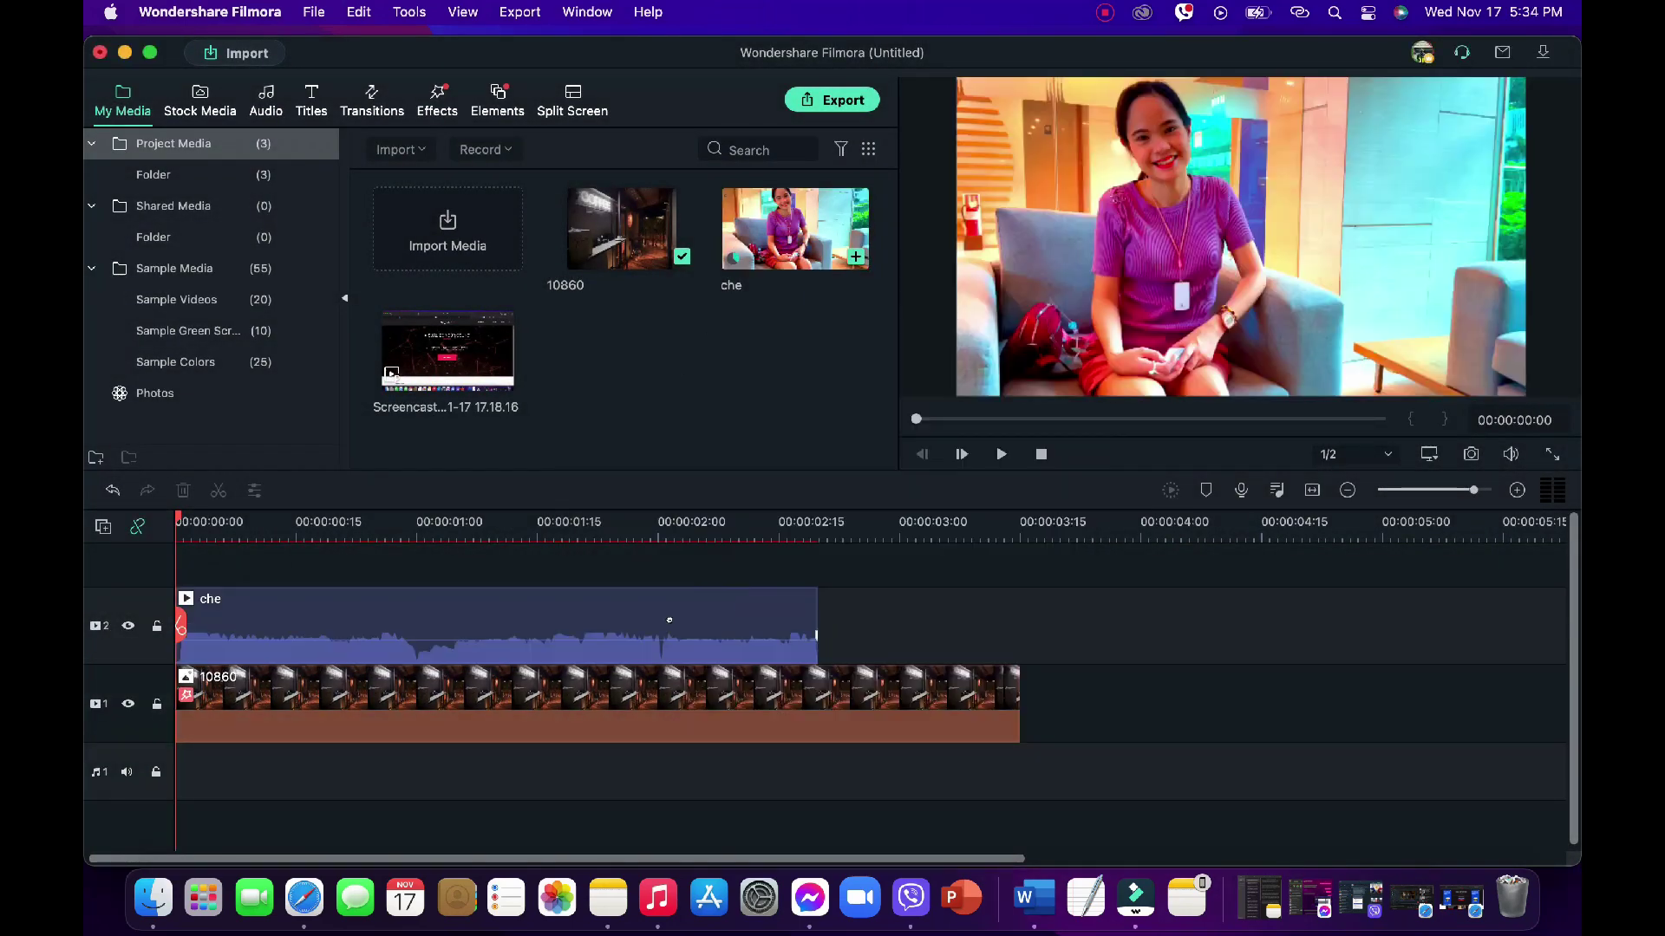
left_click(1552, 455)
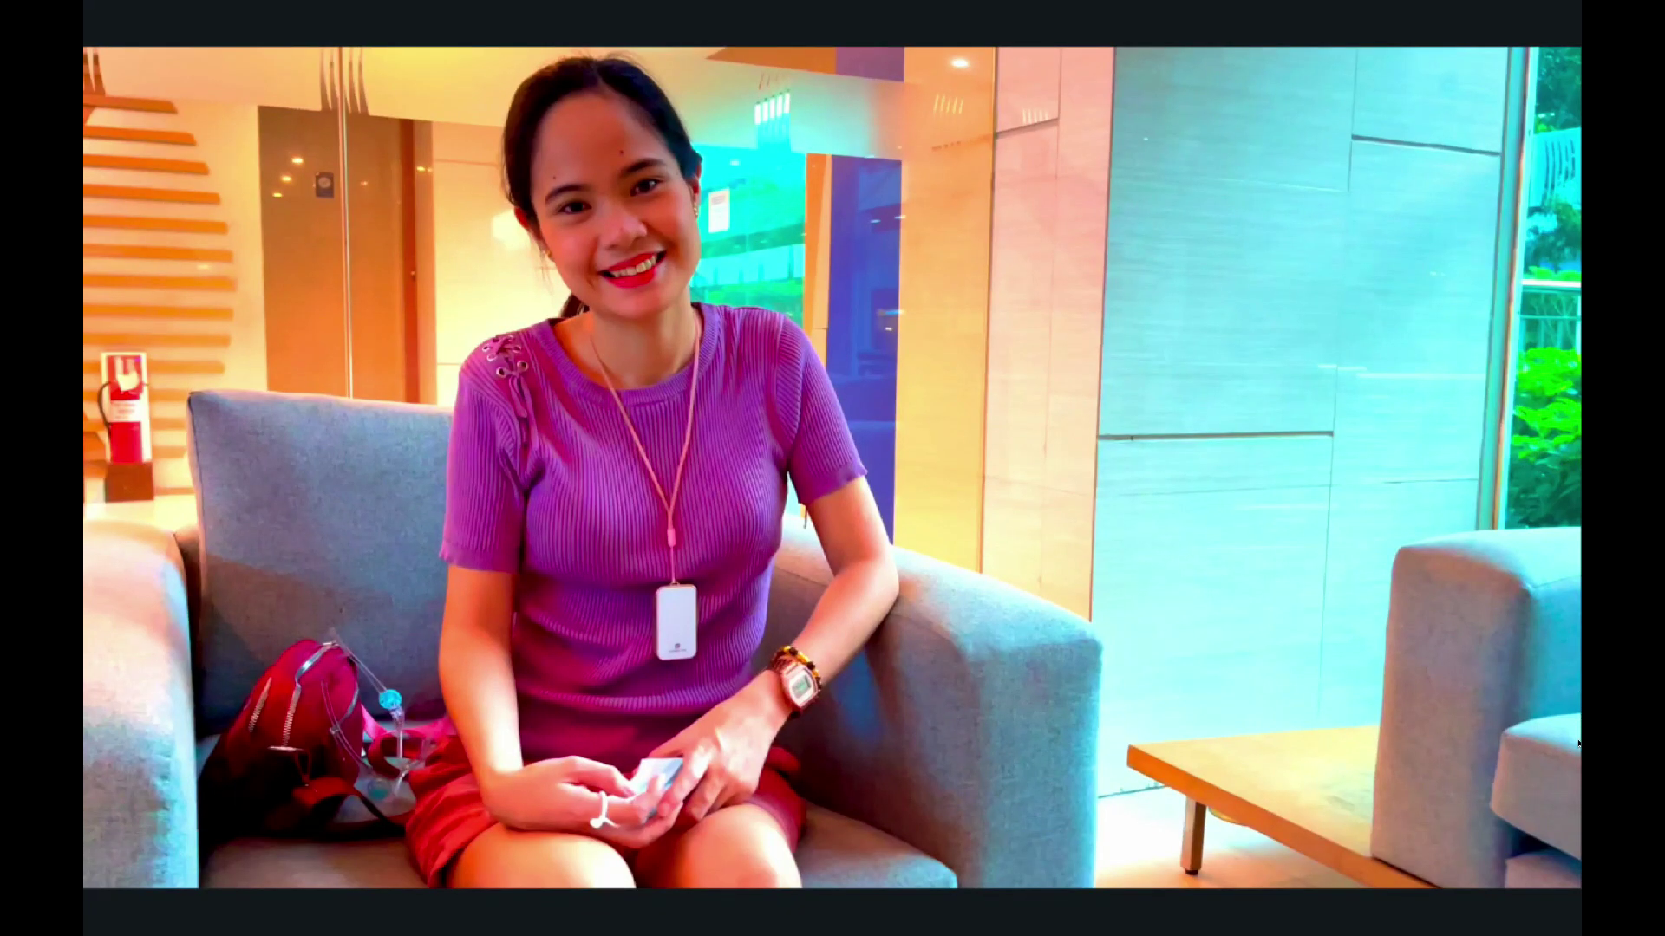
key("Escape")
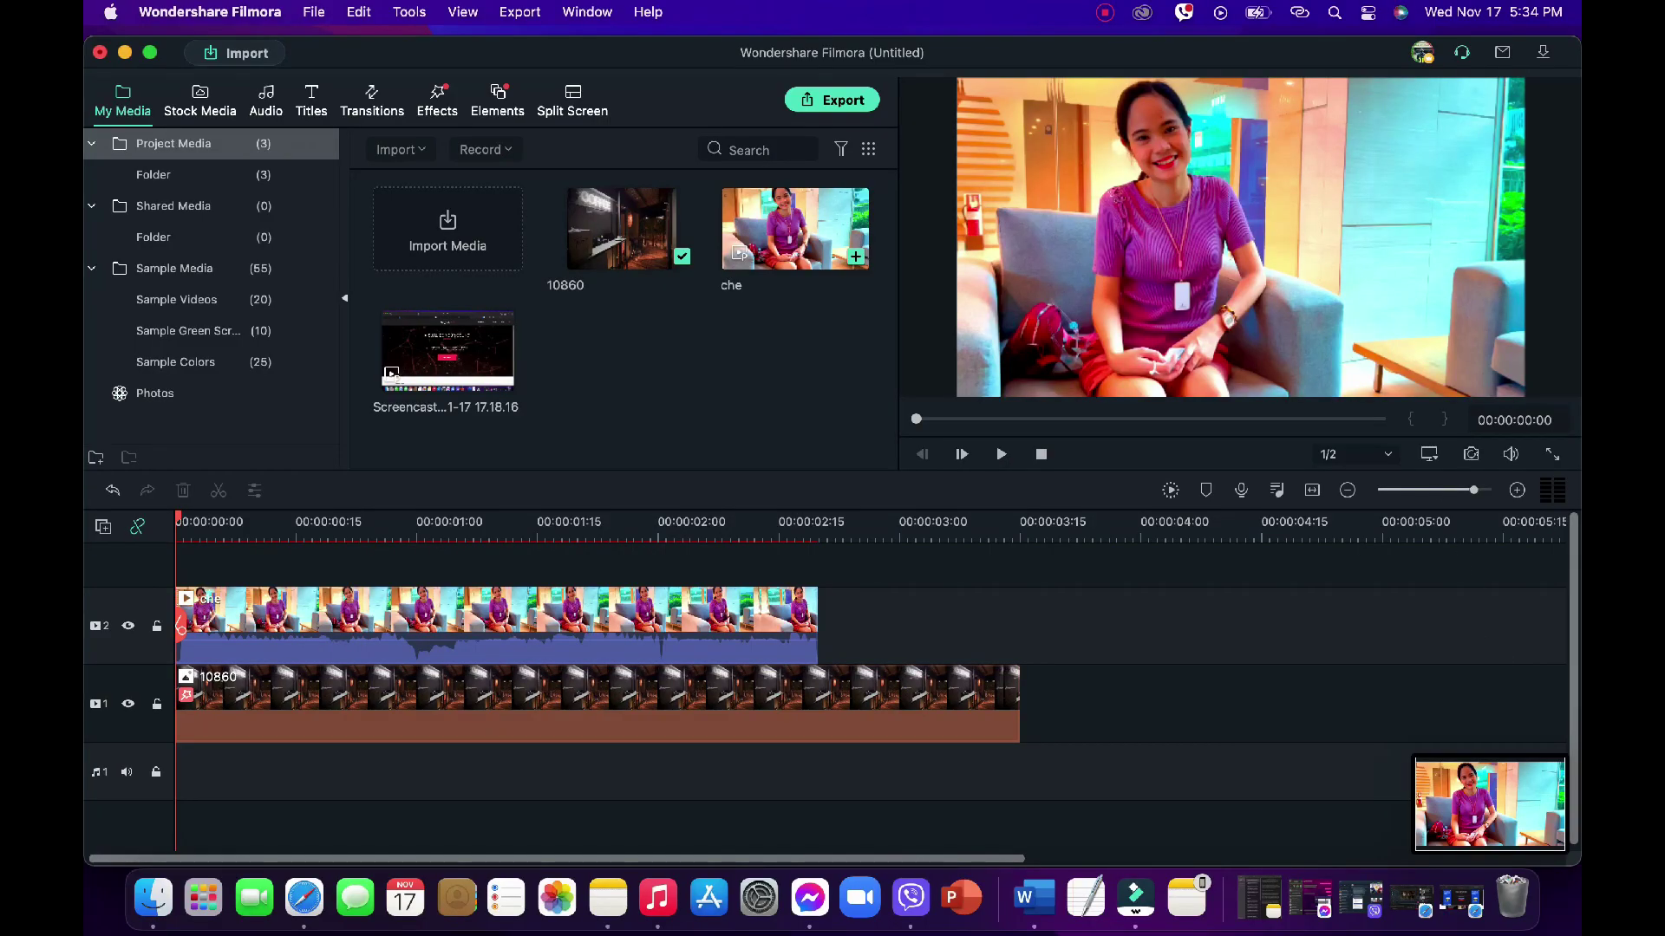
left_click(1471, 453)
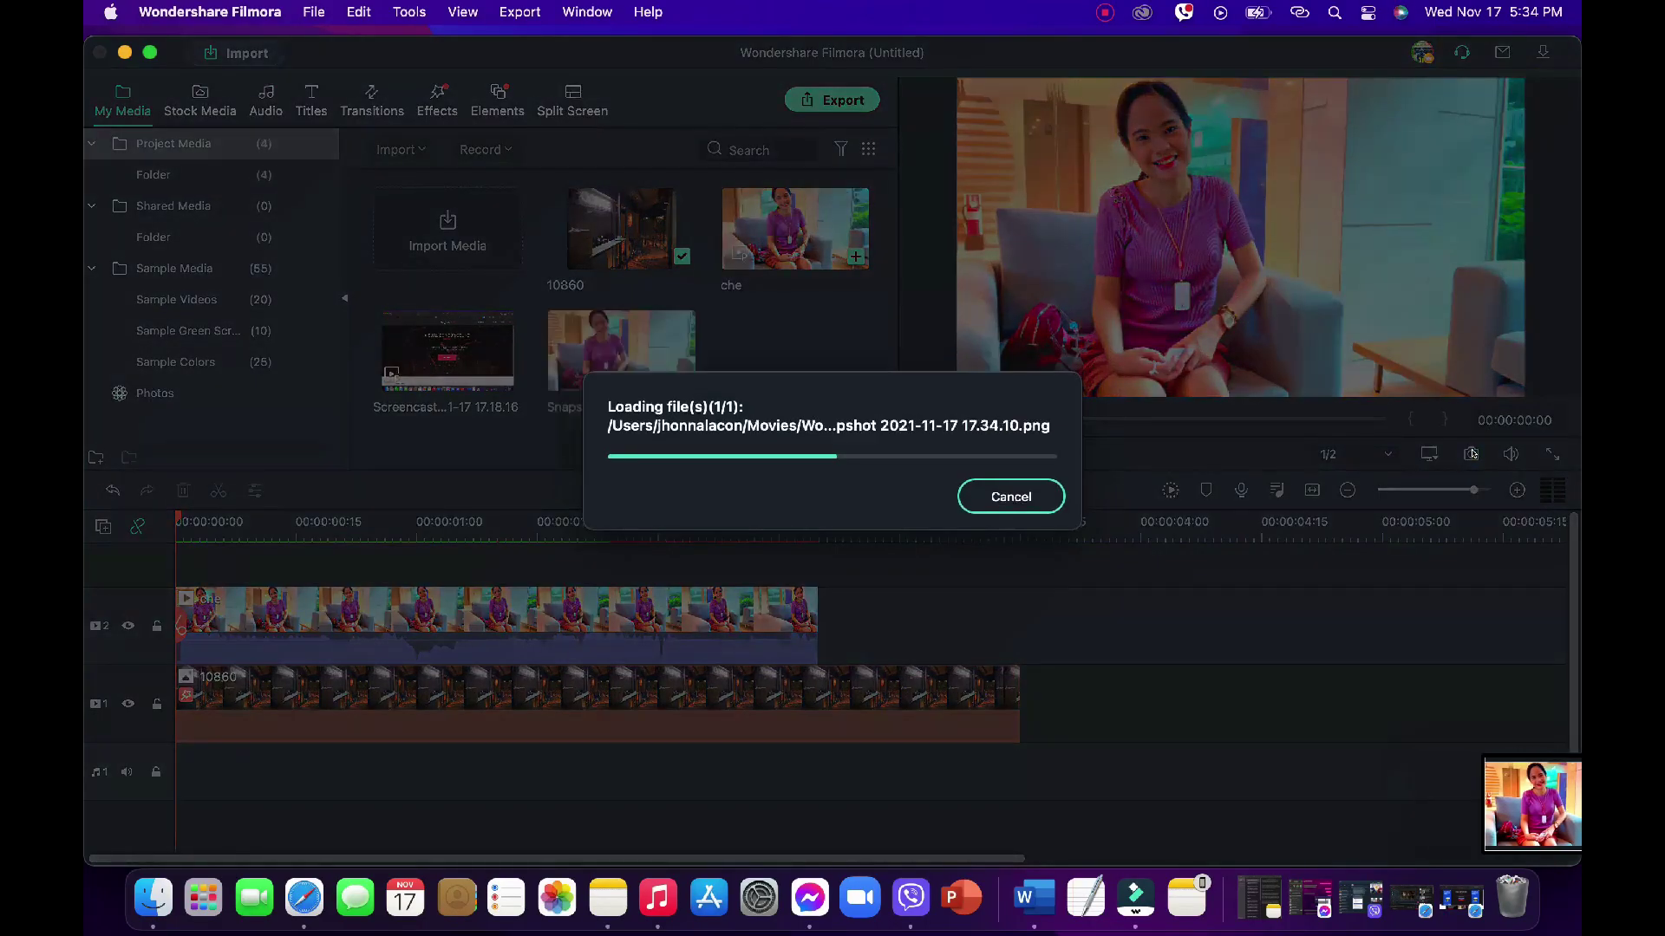
Replace the che clip on the second video track with the new snapshot image, starting at the beginning of the timeline.
left_click(598, 607)
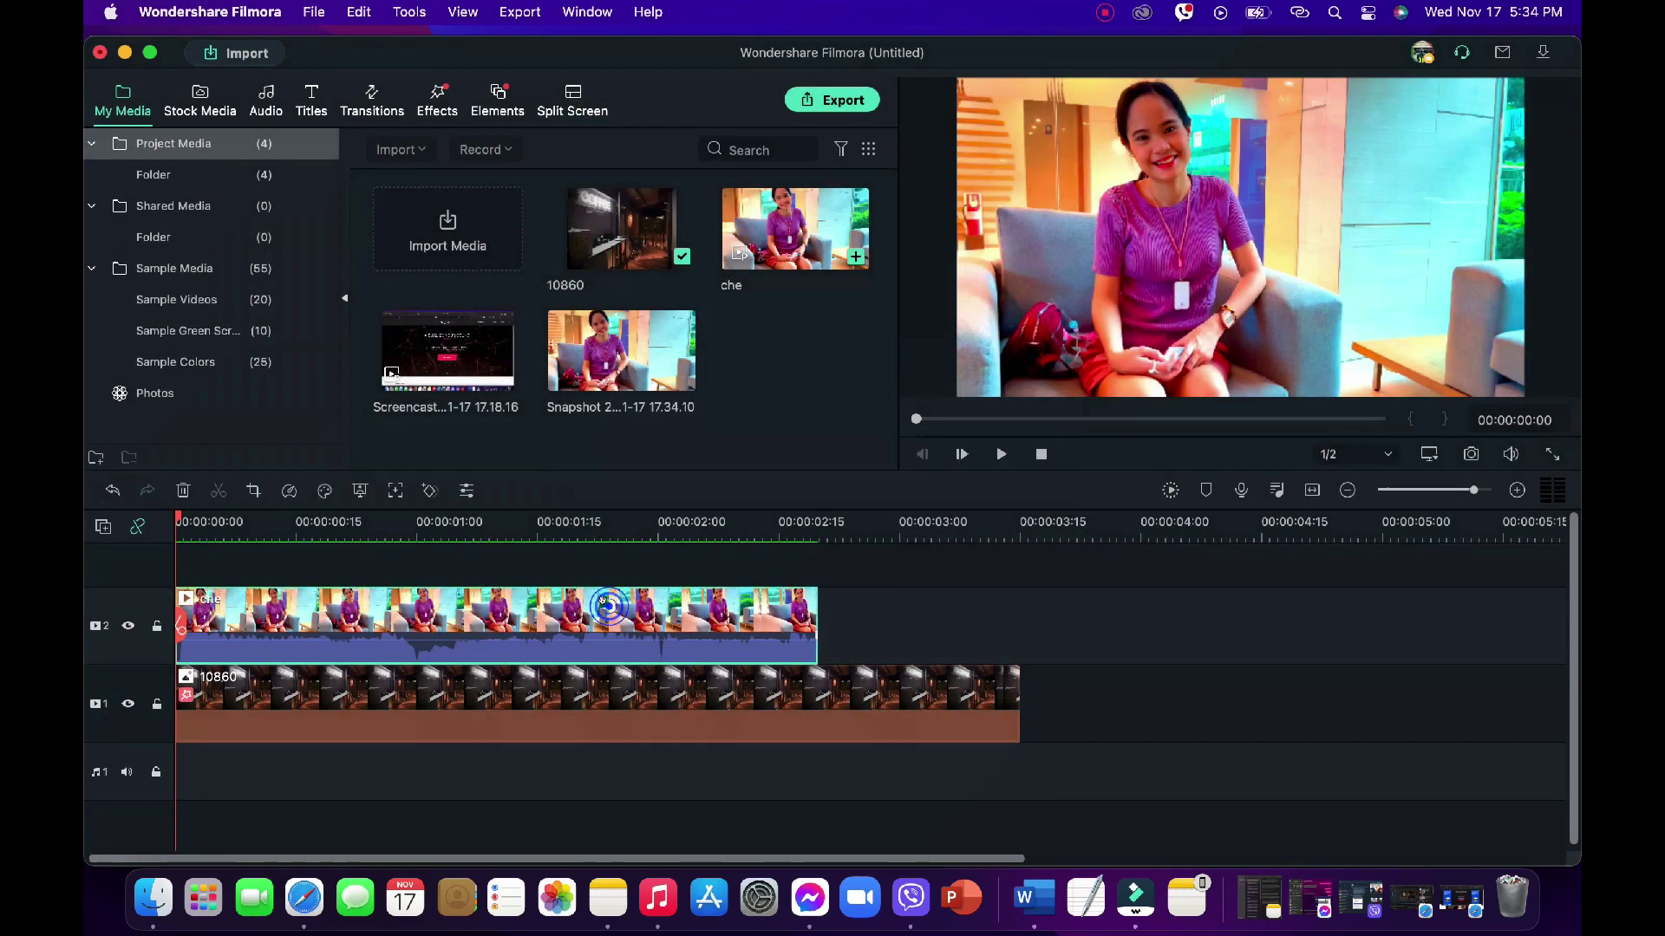
key("Delete")
left_click_drag(621, 354, 189, 623)
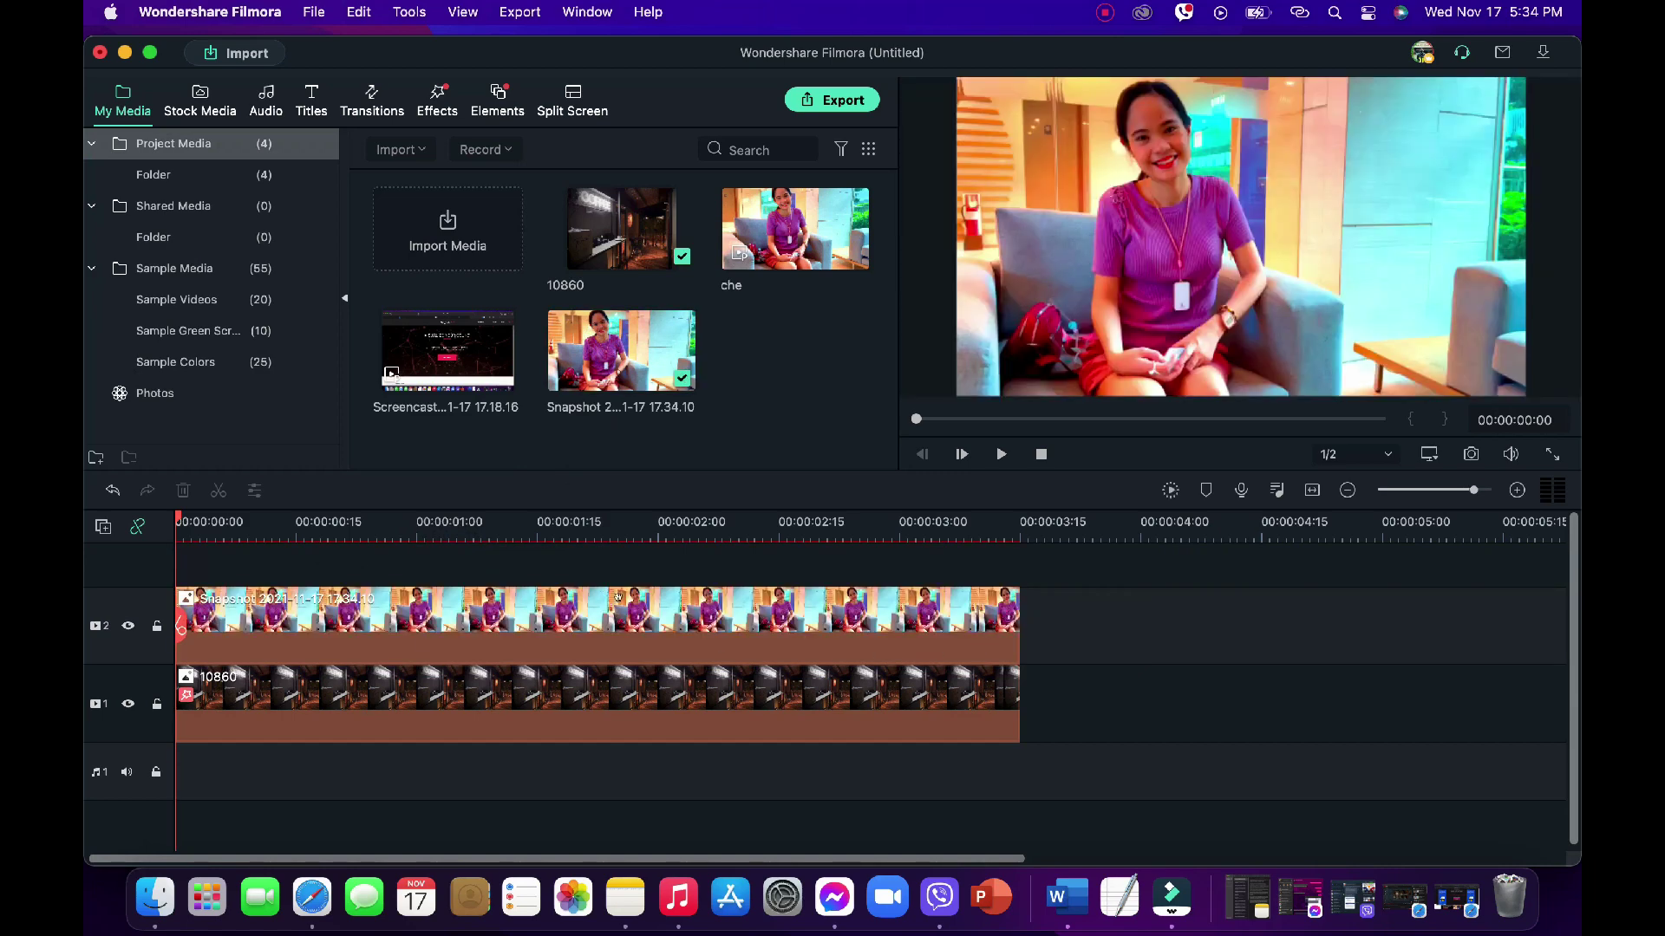
Crop the snapshot clip with a Custom ratio to a roughly square area around the seated woman and apply the crop.
double_click(1230, 232)
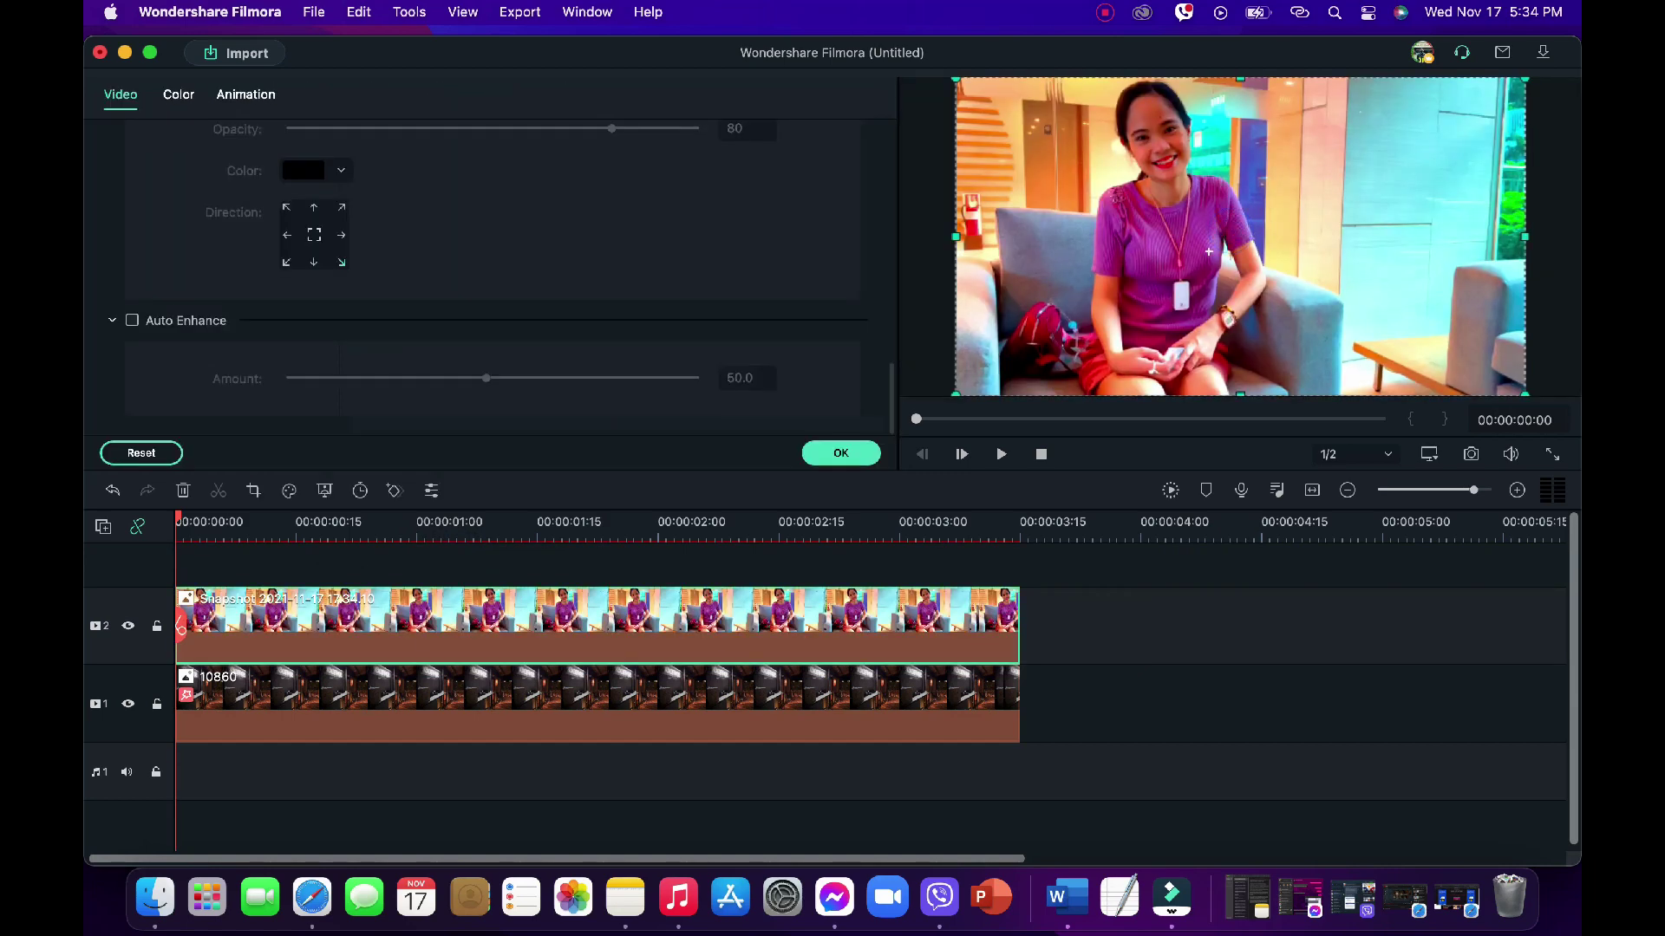
left_click(843, 451)
right_click(813, 612)
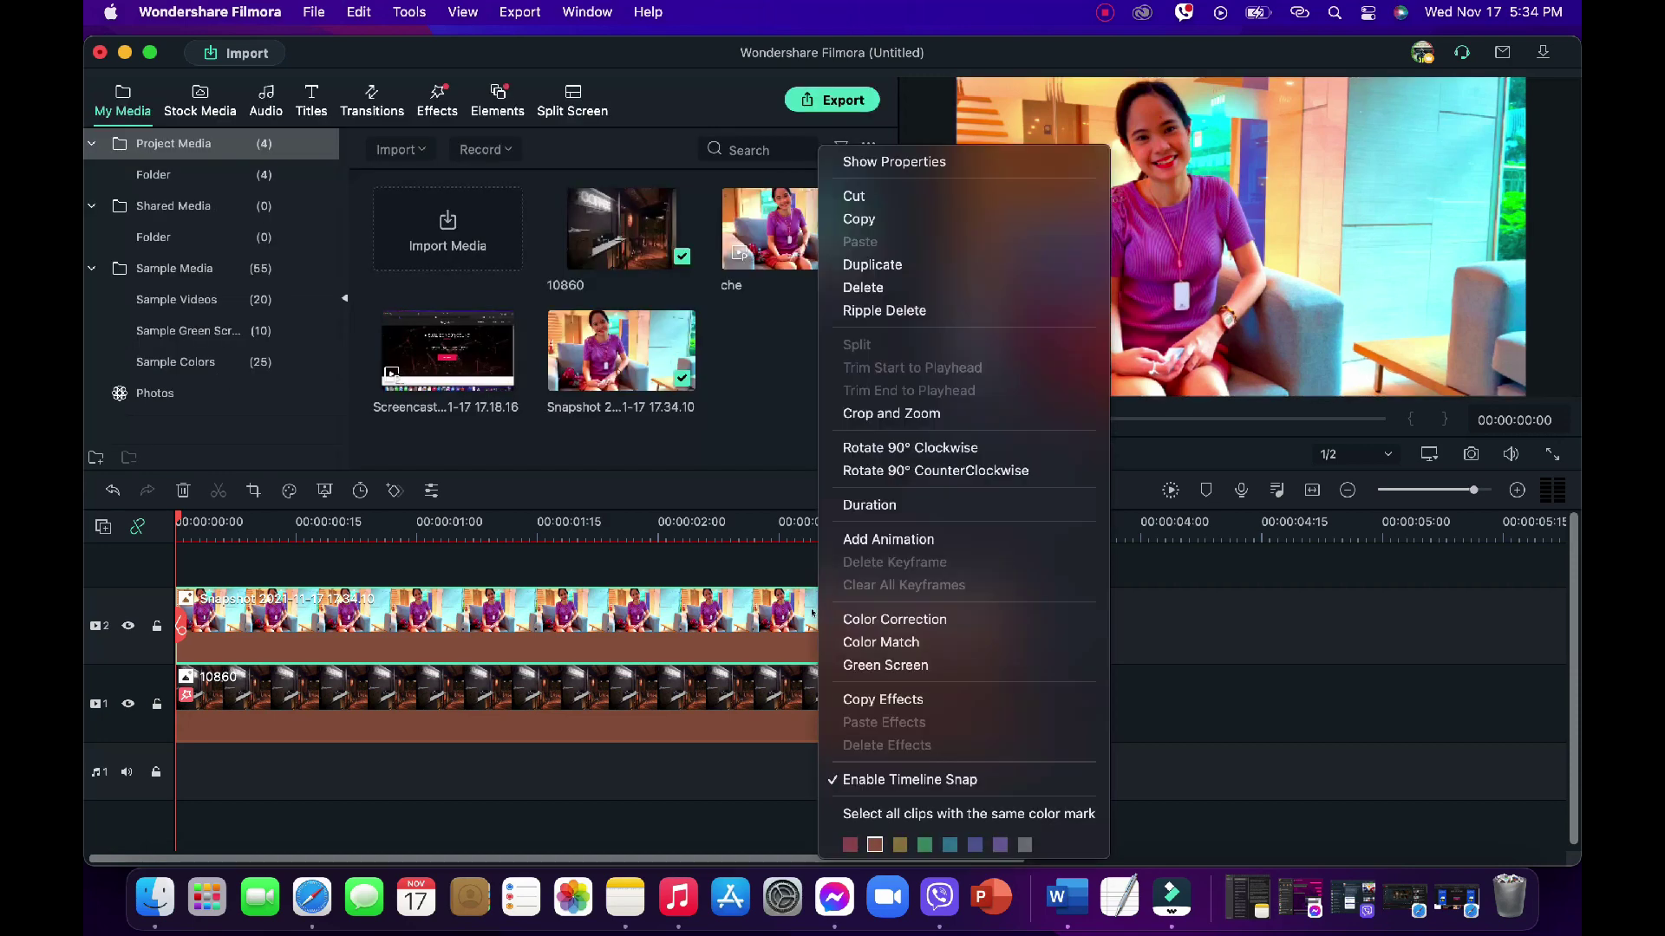
left_click(915, 414)
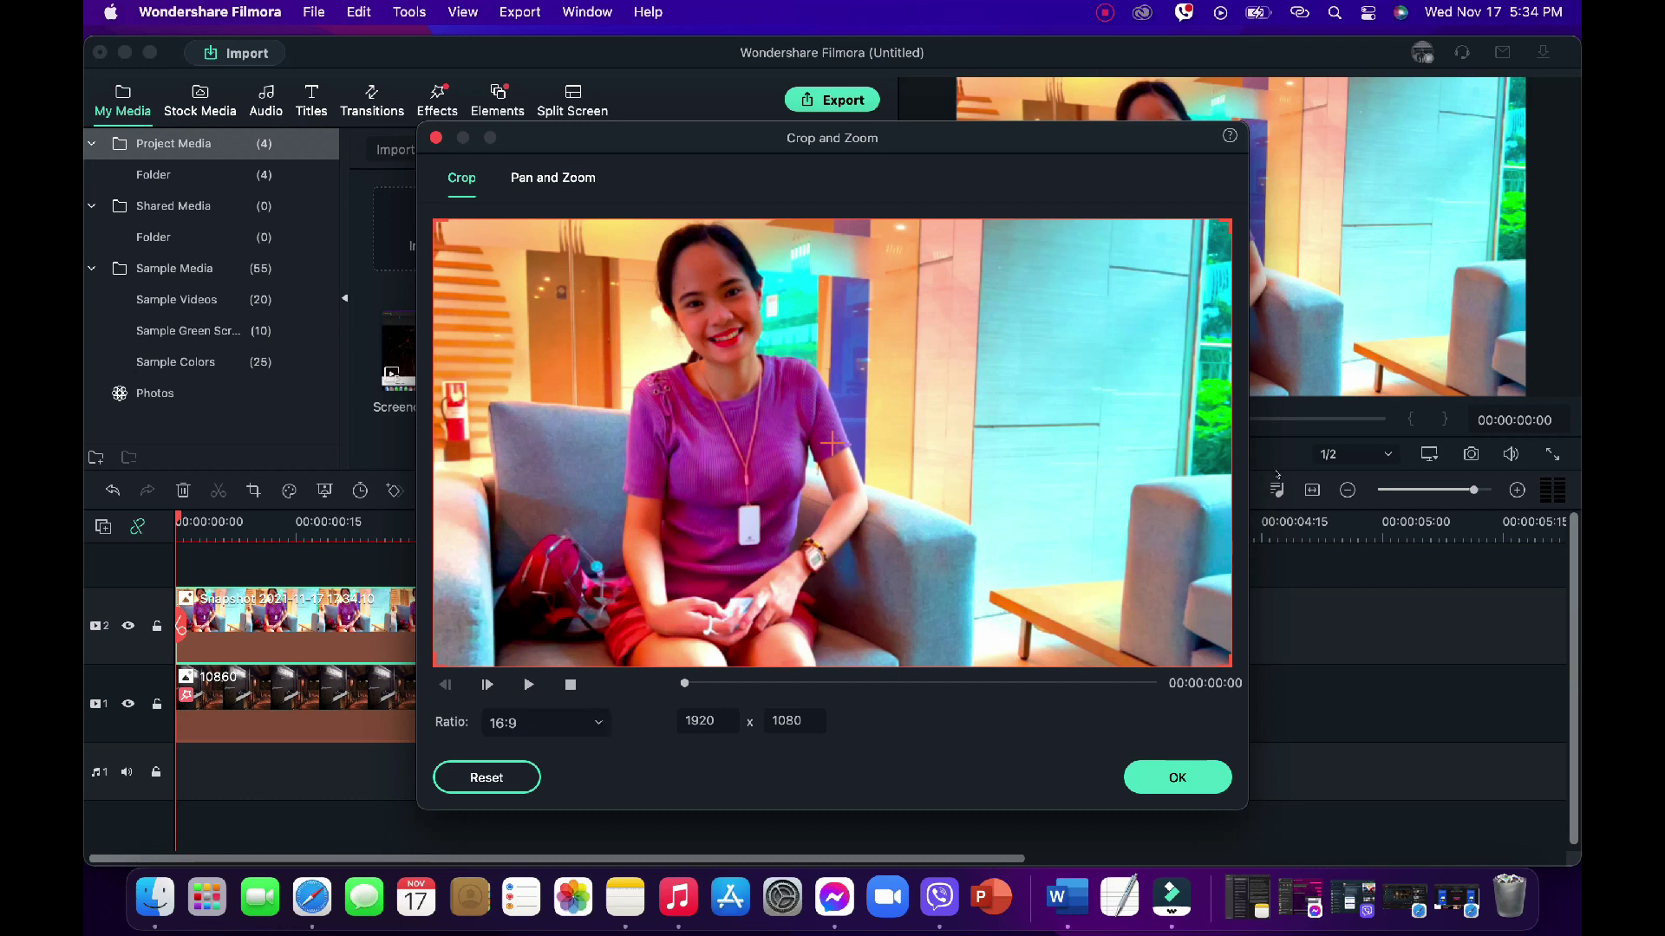
left_click_drag(1226, 661, 927, 497)
left_click_drag(777, 406, 827, 406)
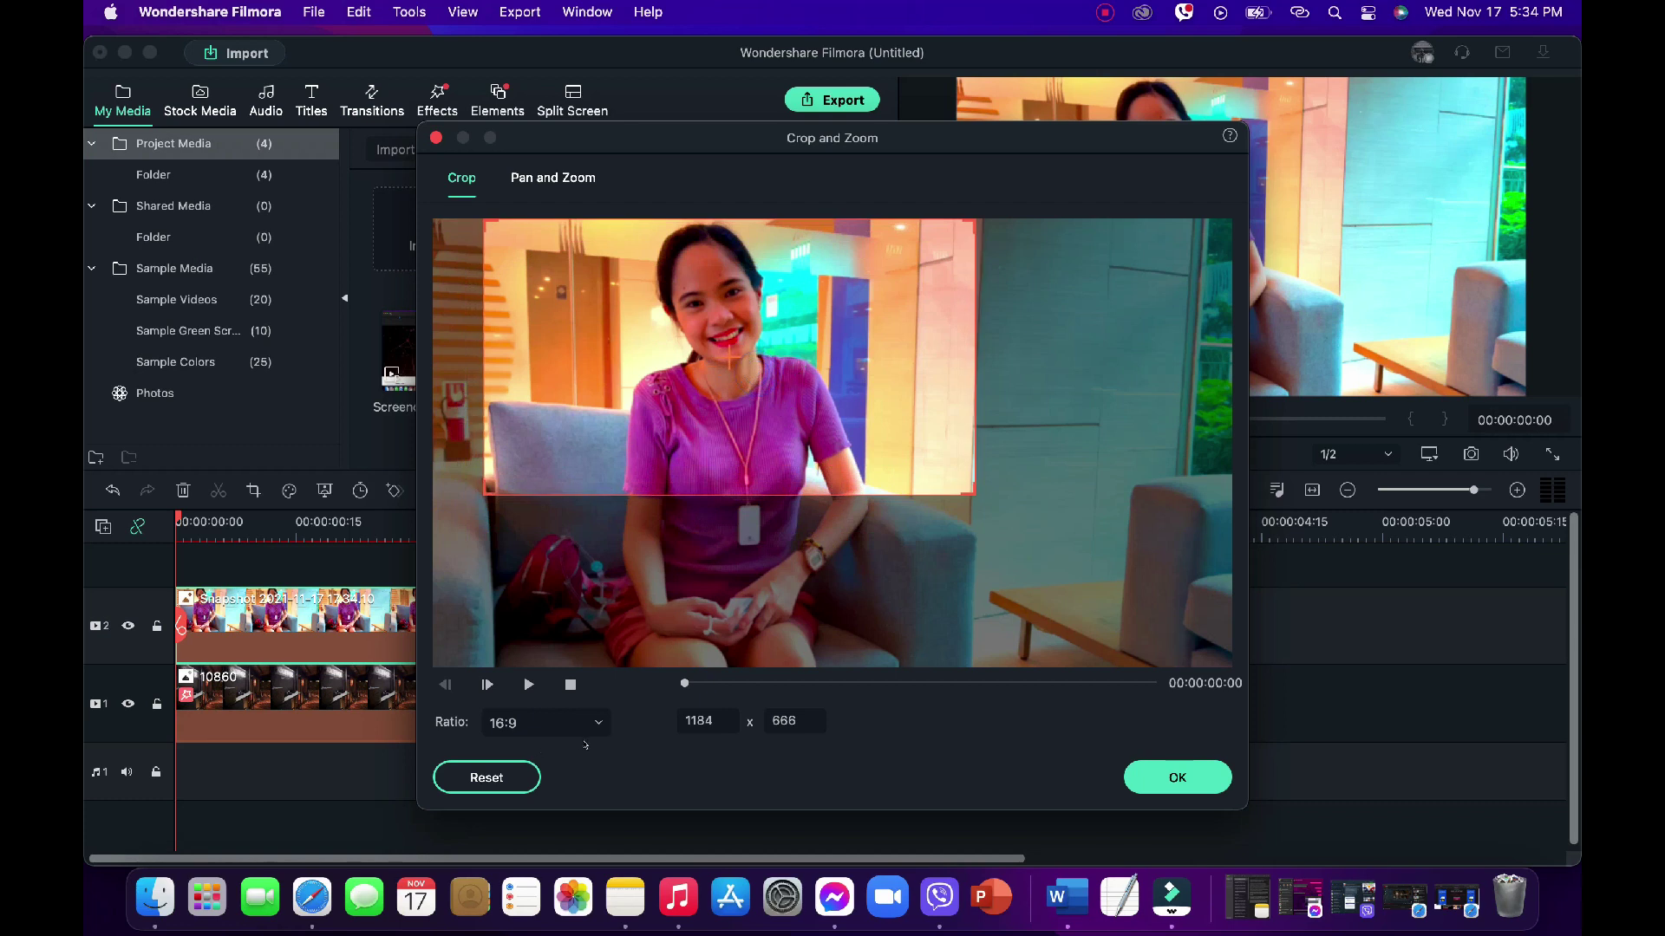
left_click(546, 722)
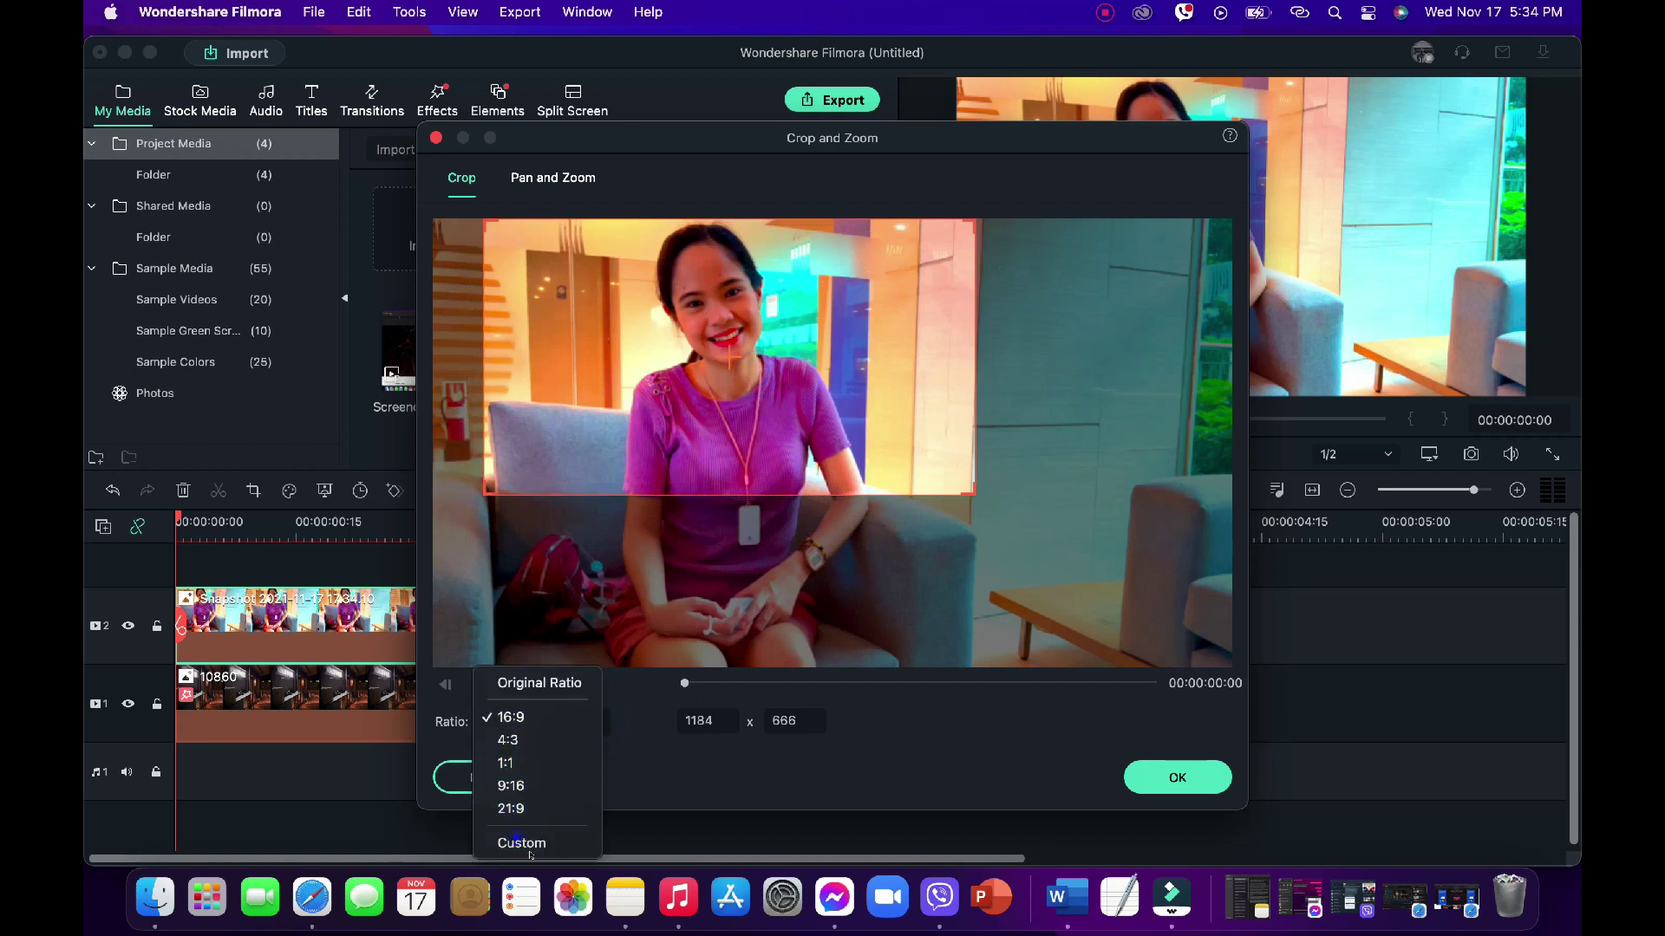
left_click(520, 844)
left_click_drag(487, 493, 500, 656)
left_click_drag(499, 658, 497, 659)
left_click(1166, 774)
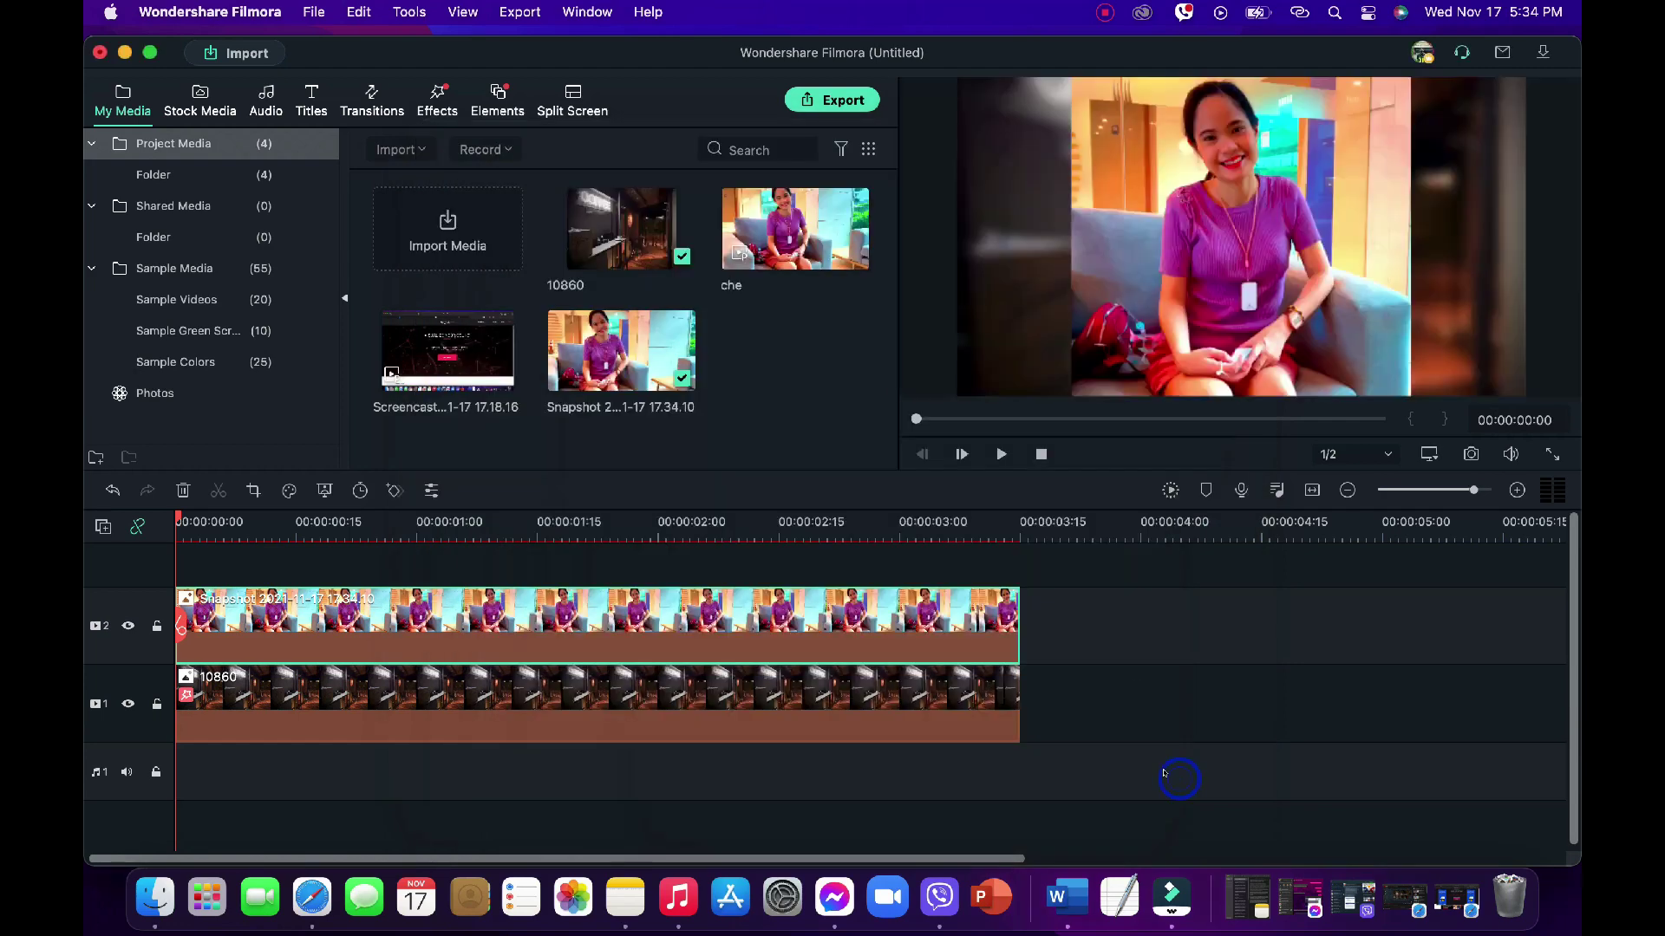
Scale the cropped snapshot down to about half its size and move it to the left side of the video frame.
double_click(1203, 266)
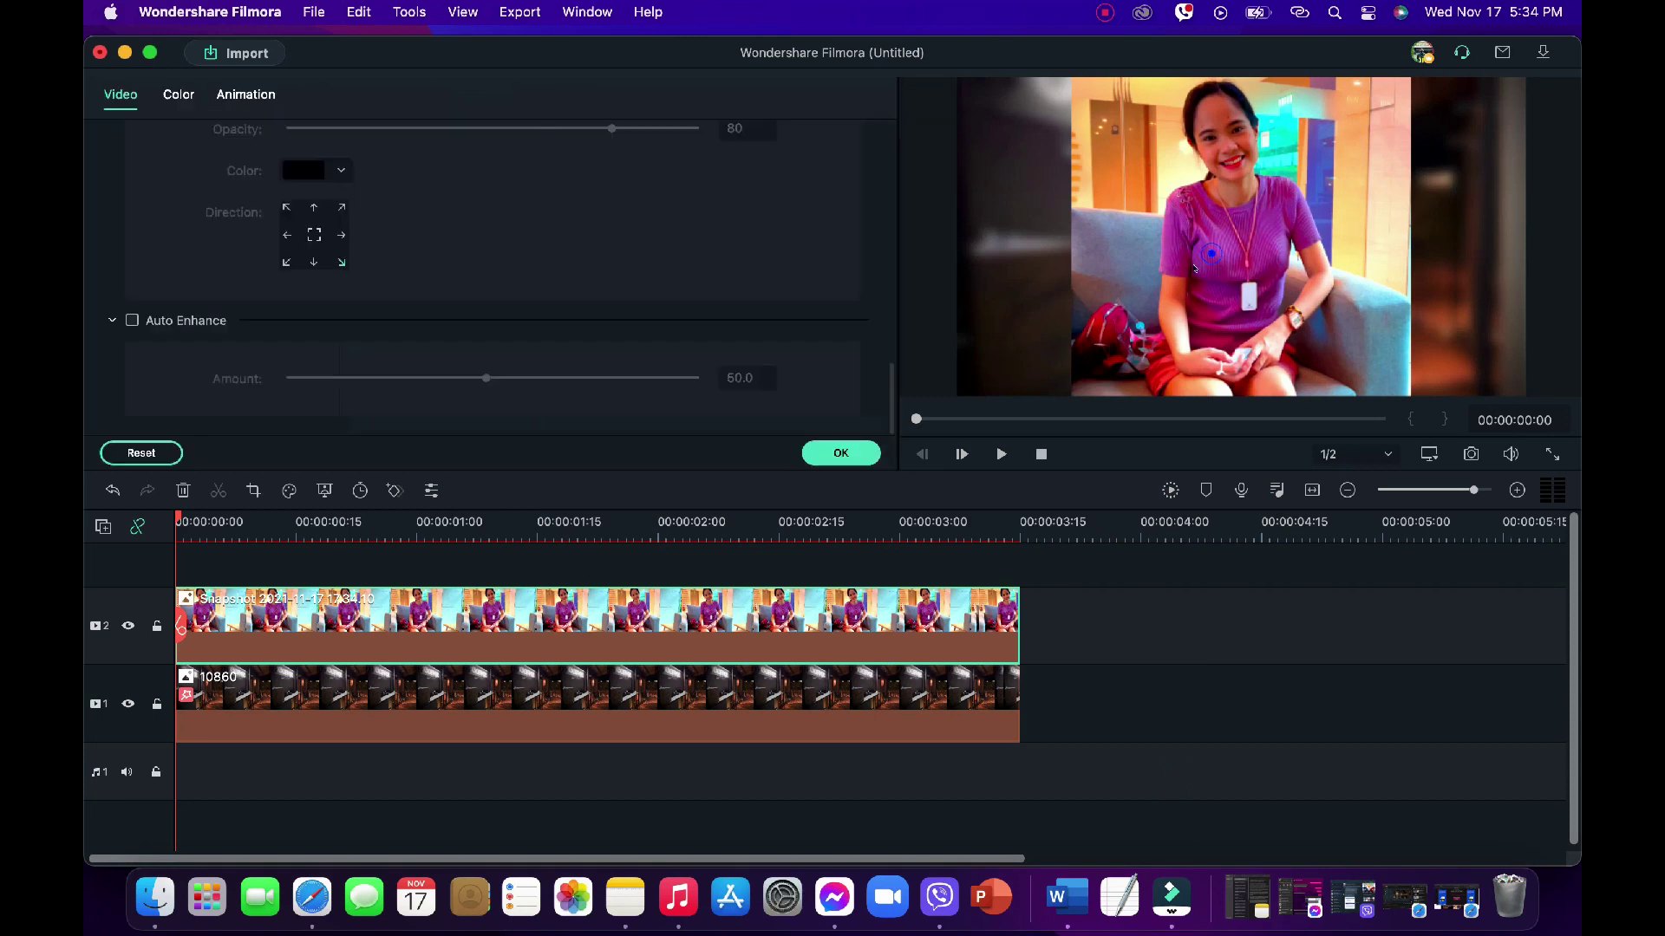
left_click_drag(1066, 76, 1231, 231)
left_click_drag(1320, 293, 1088, 185)
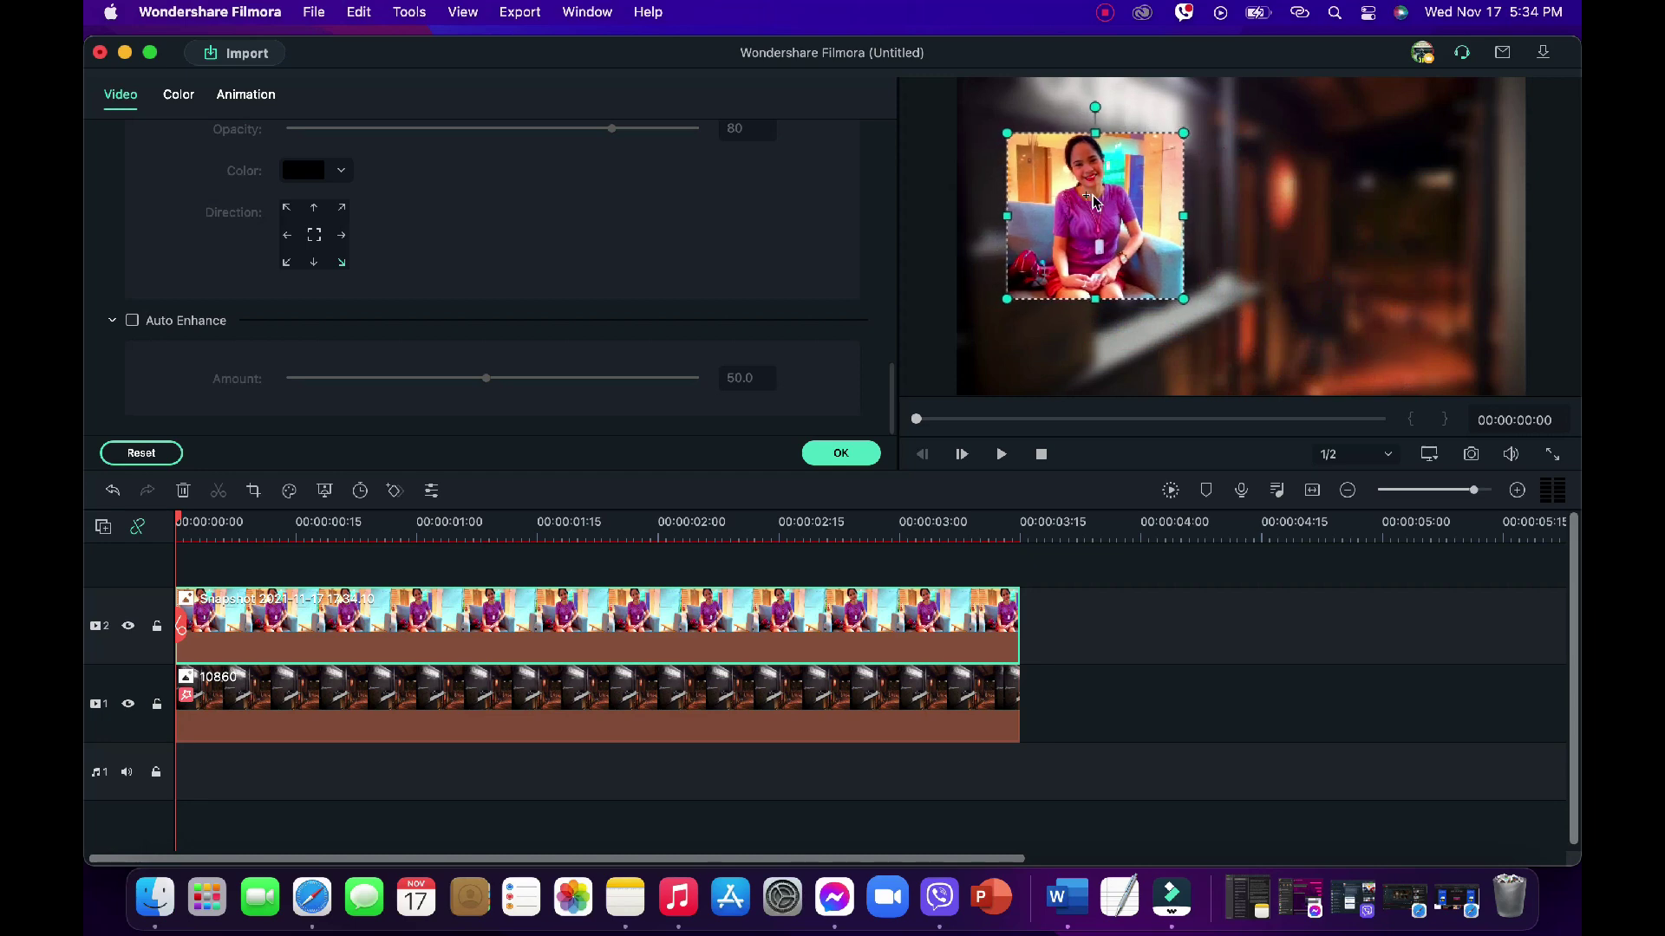
left_click(840, 454)
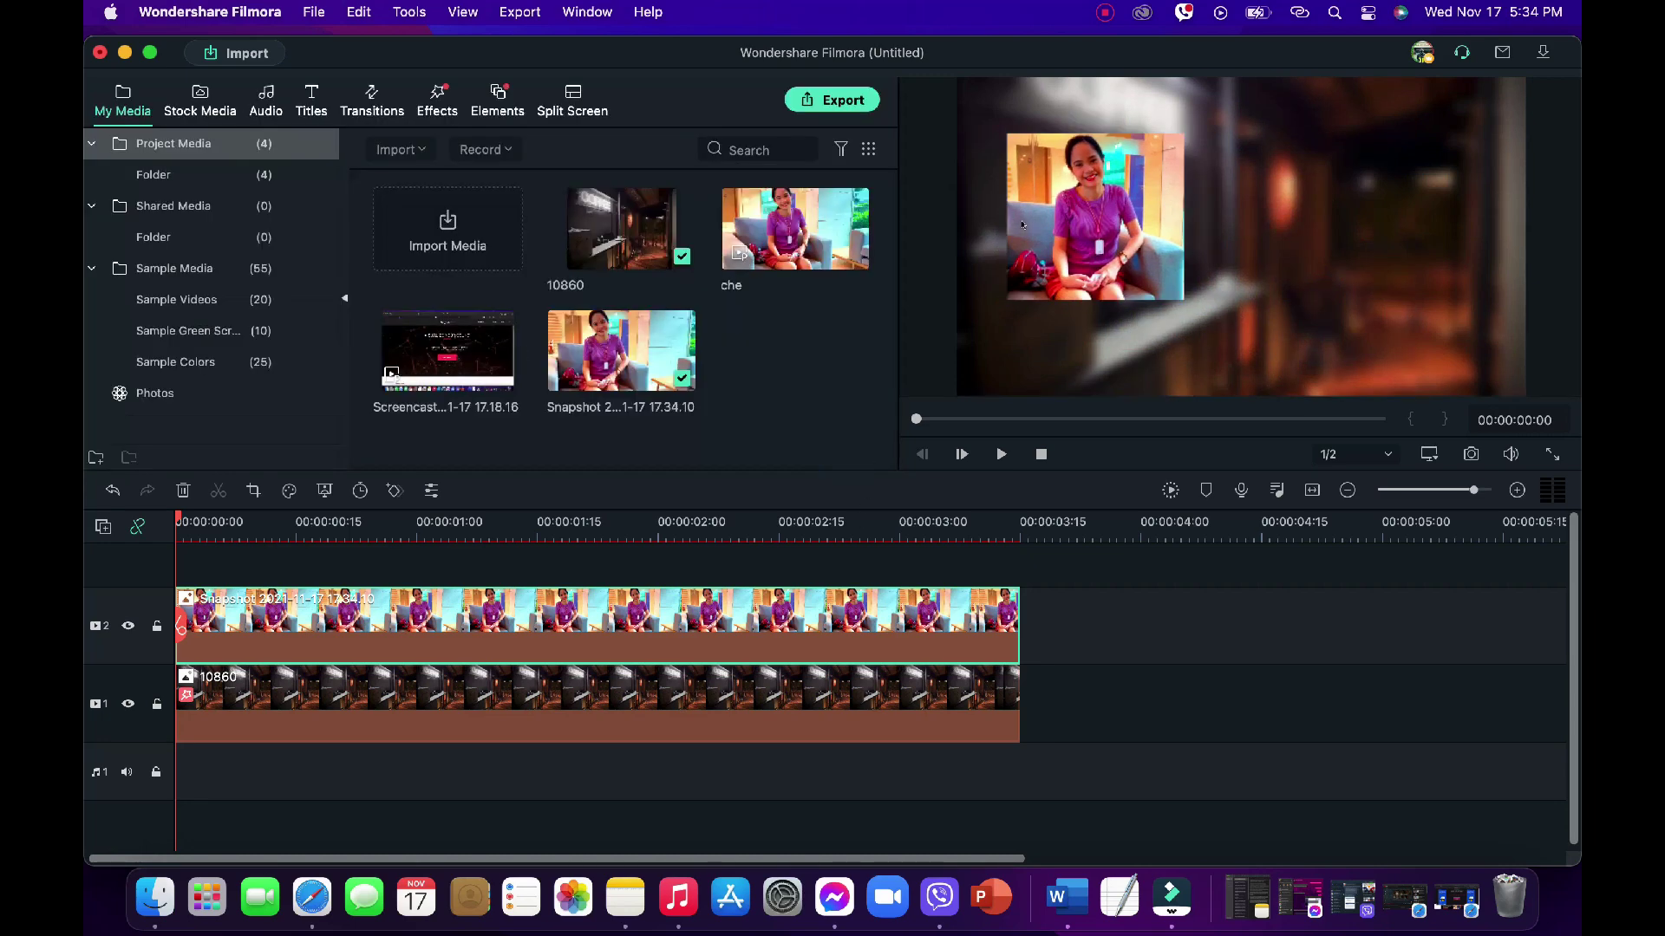
double_click(1046, 211)
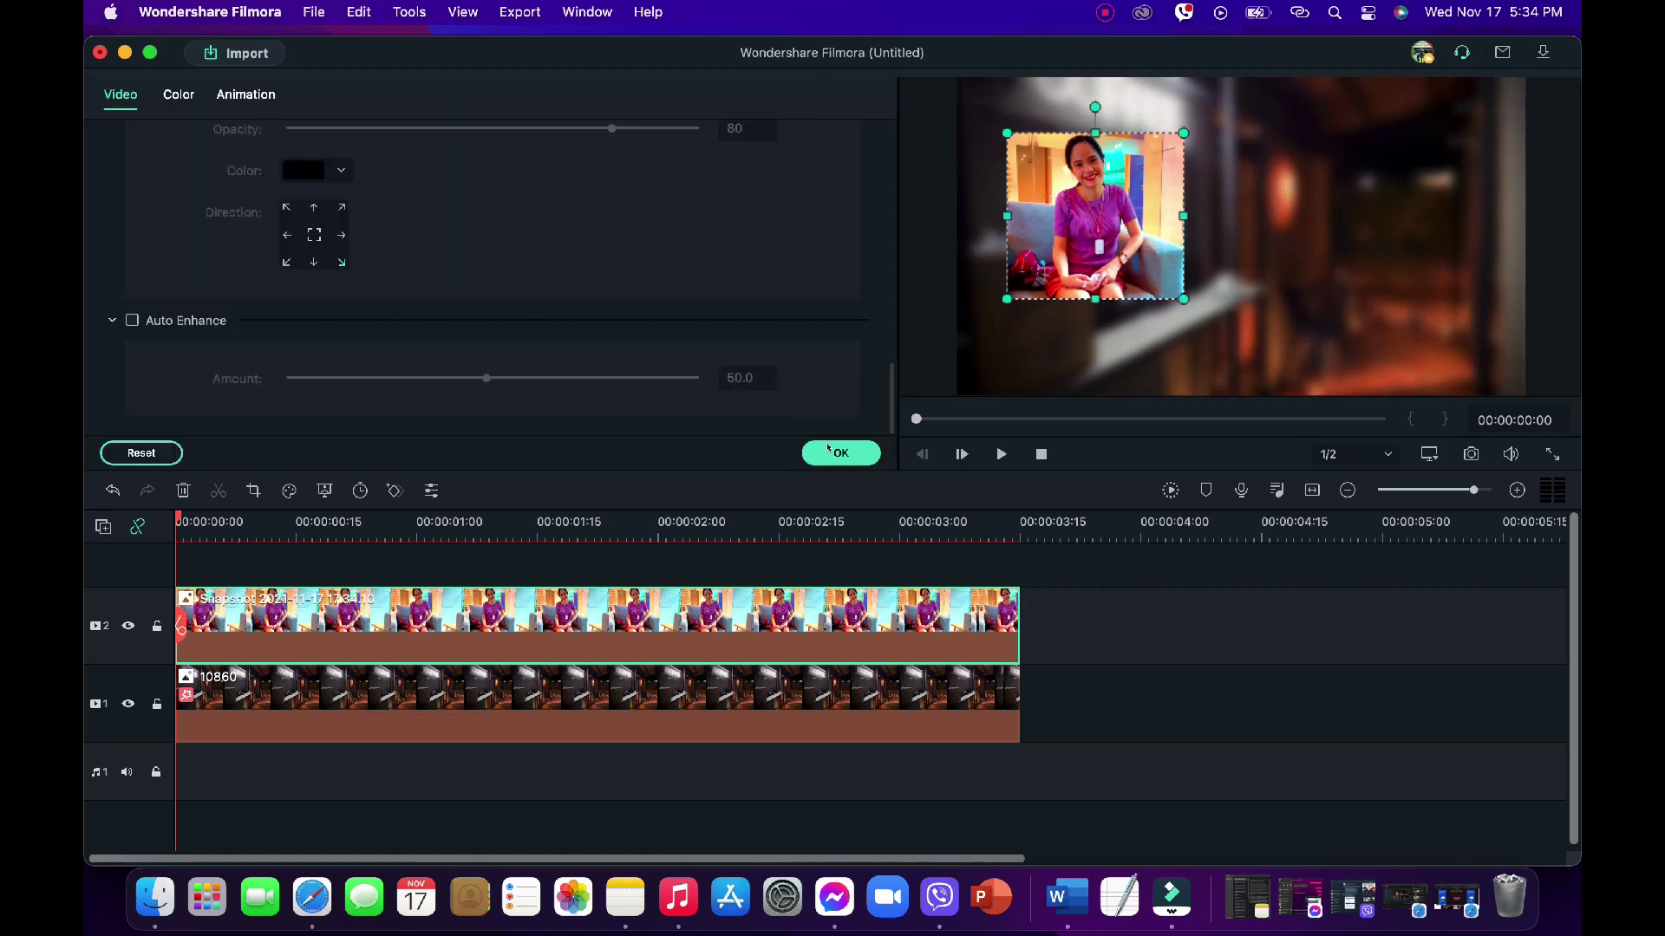
left_click(831, 452)
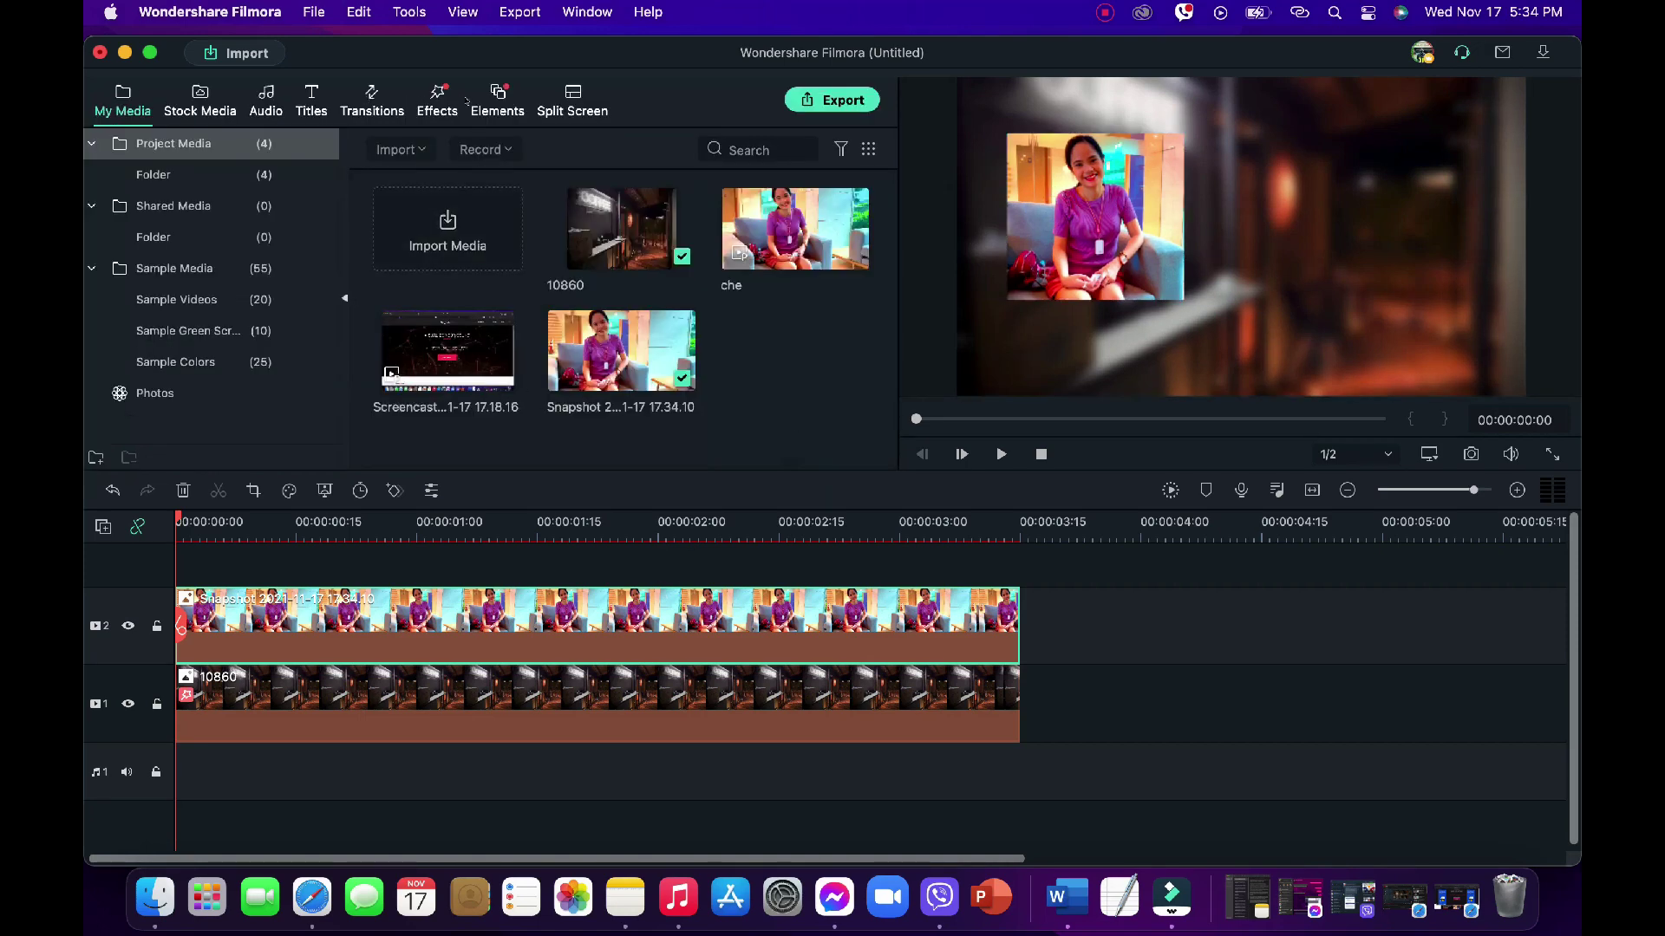
Search the default effects for "border" and apply the Border effect to the snapshot clip.
left_click(438, 102)
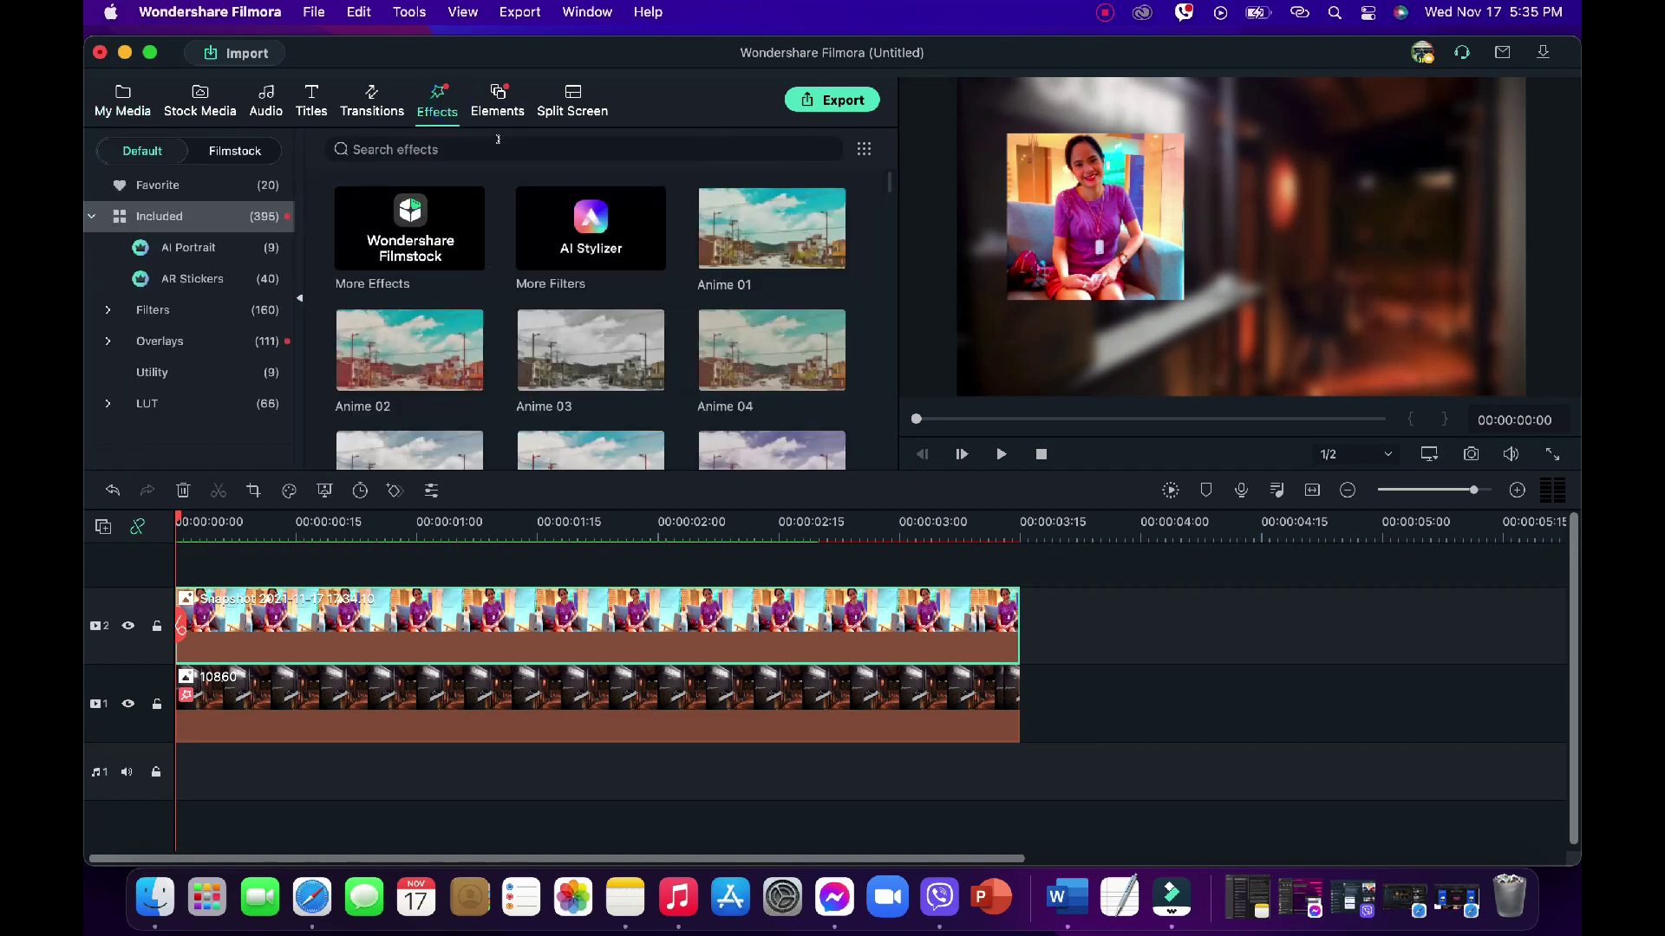
left_click(499, 144)
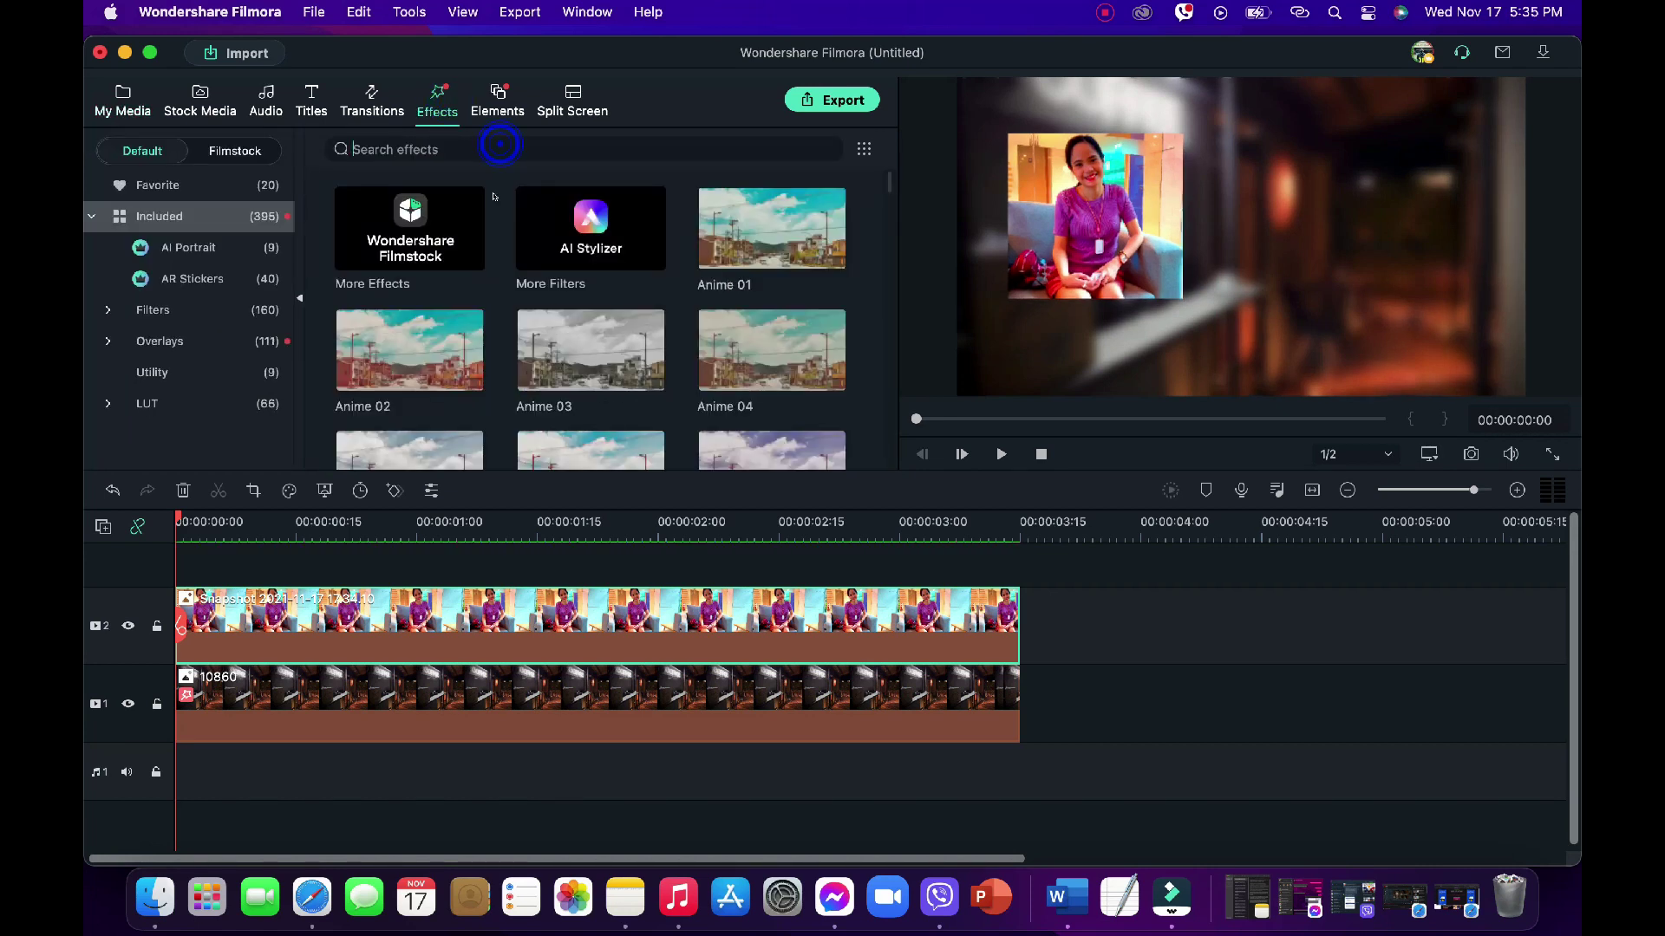
type("border")
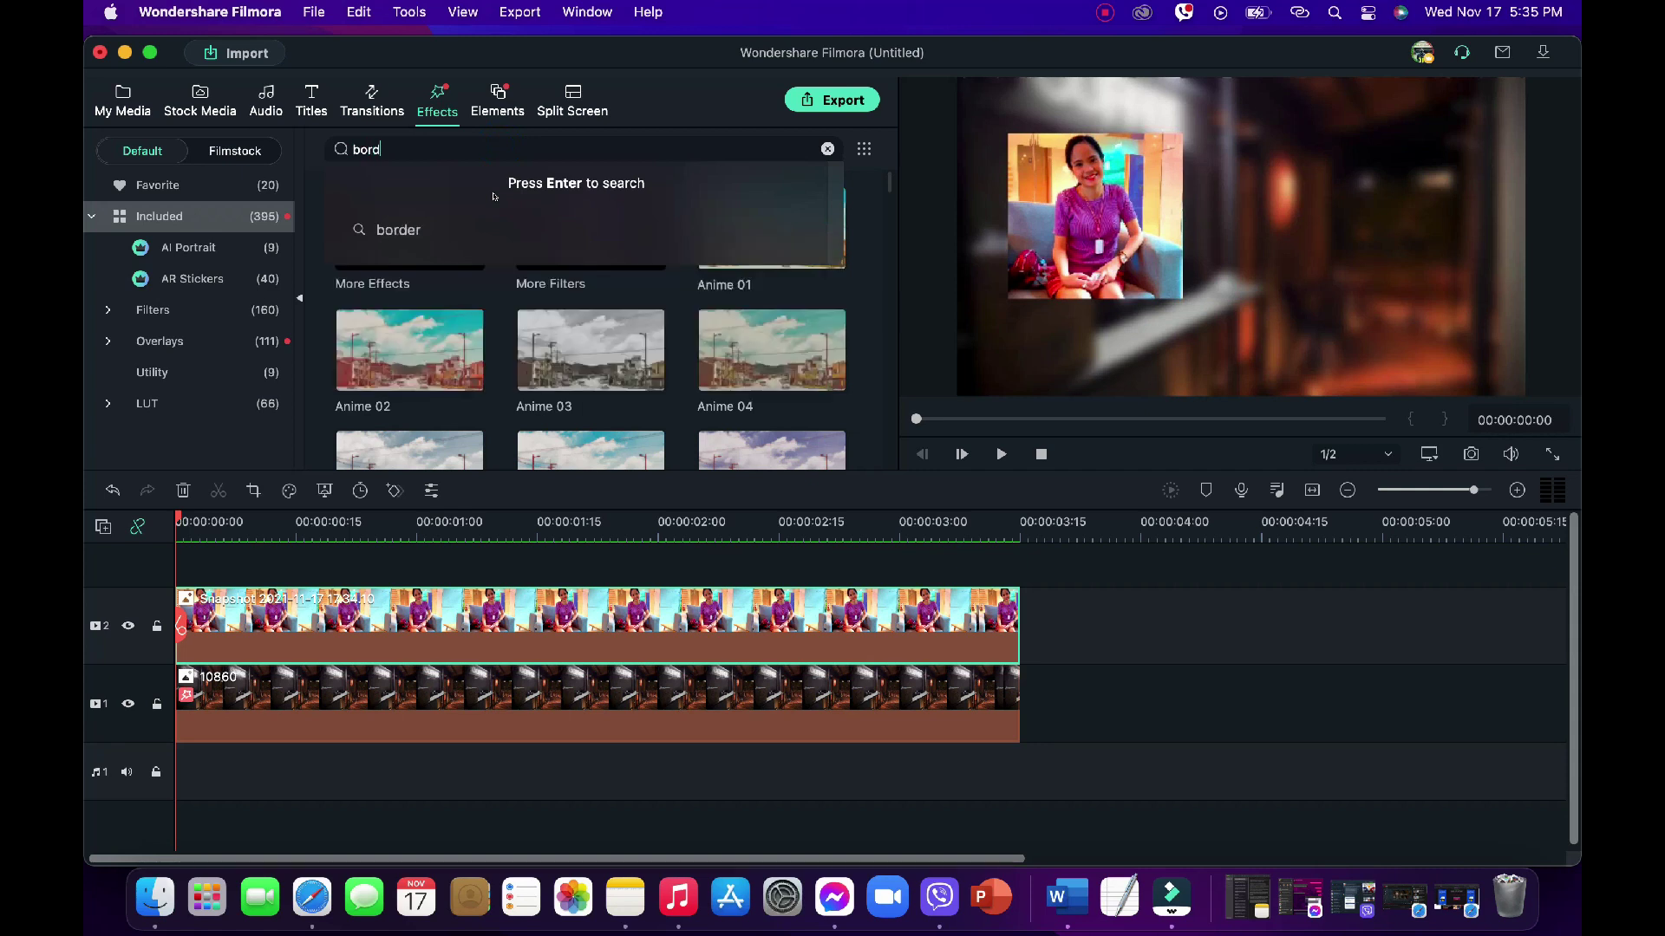
key("Return")
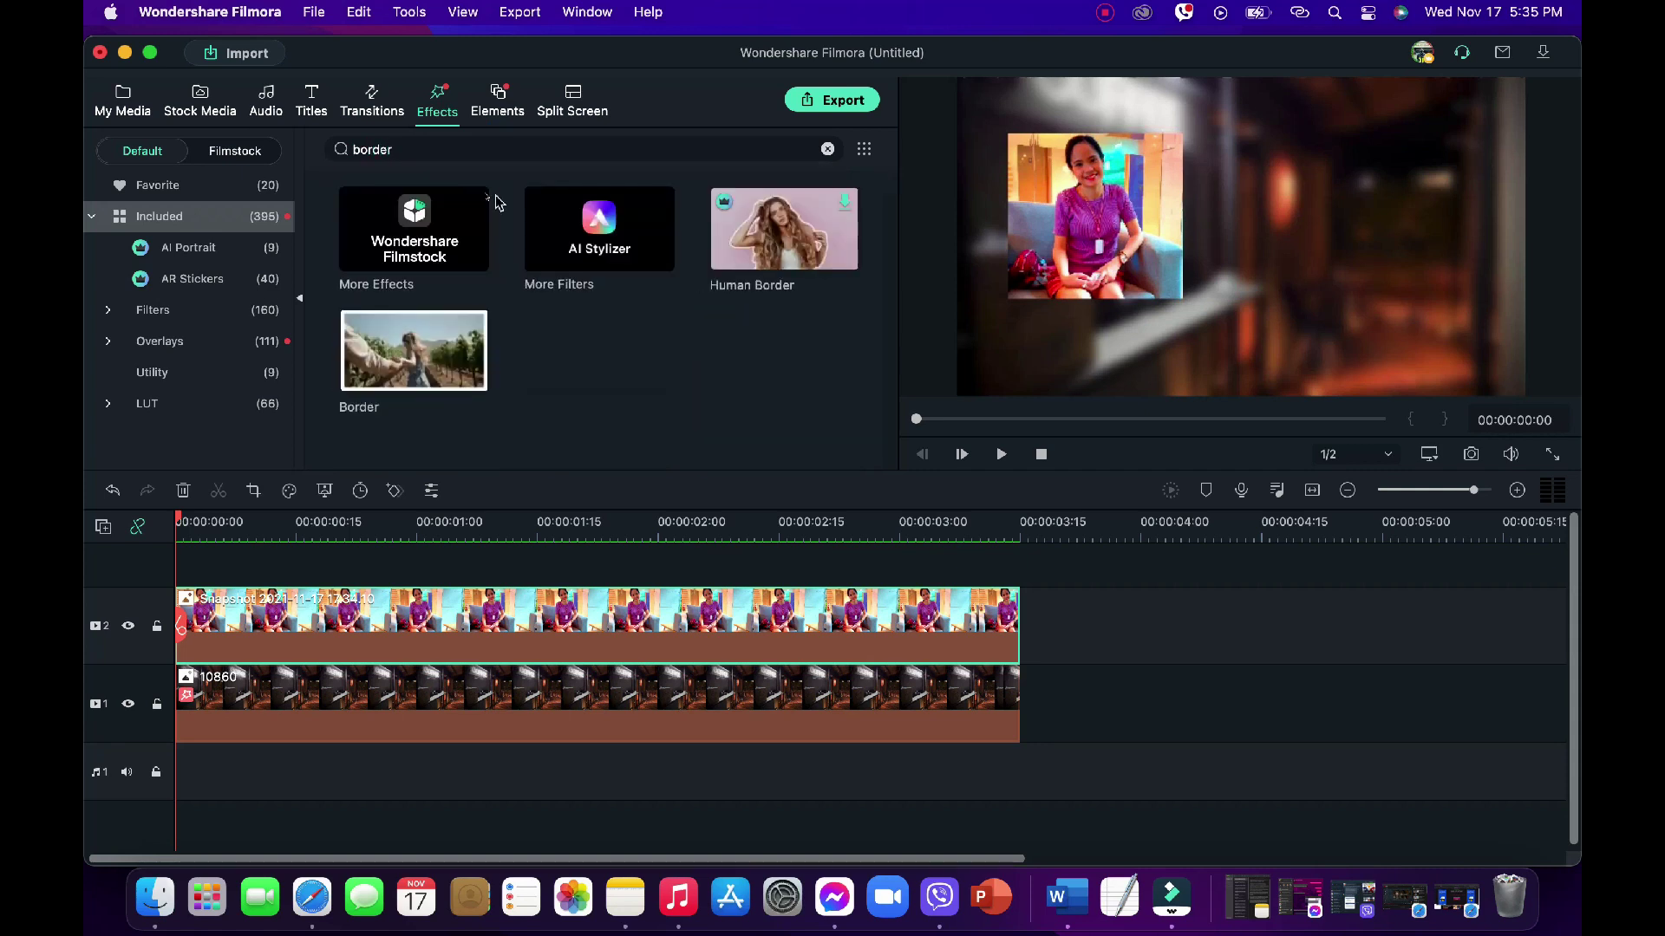
left_click_drag(395, 358, 458, 605)
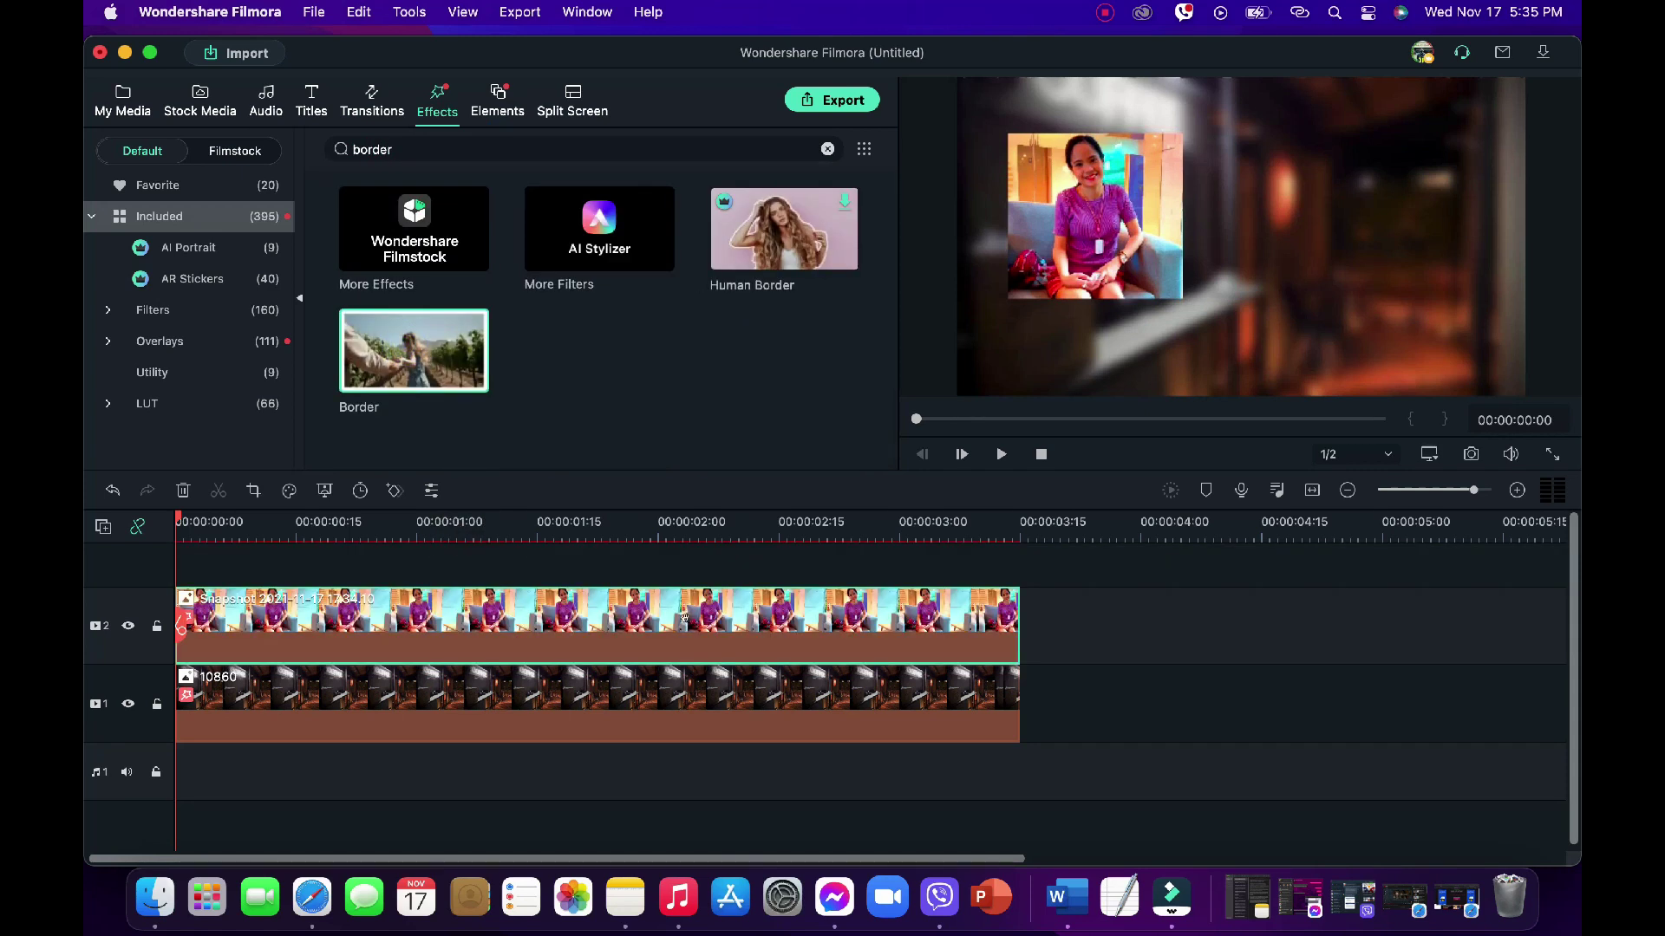
Set both the start and end colours of the snapshot clip's Border effect to Mocha.
double_click(1097, 202)
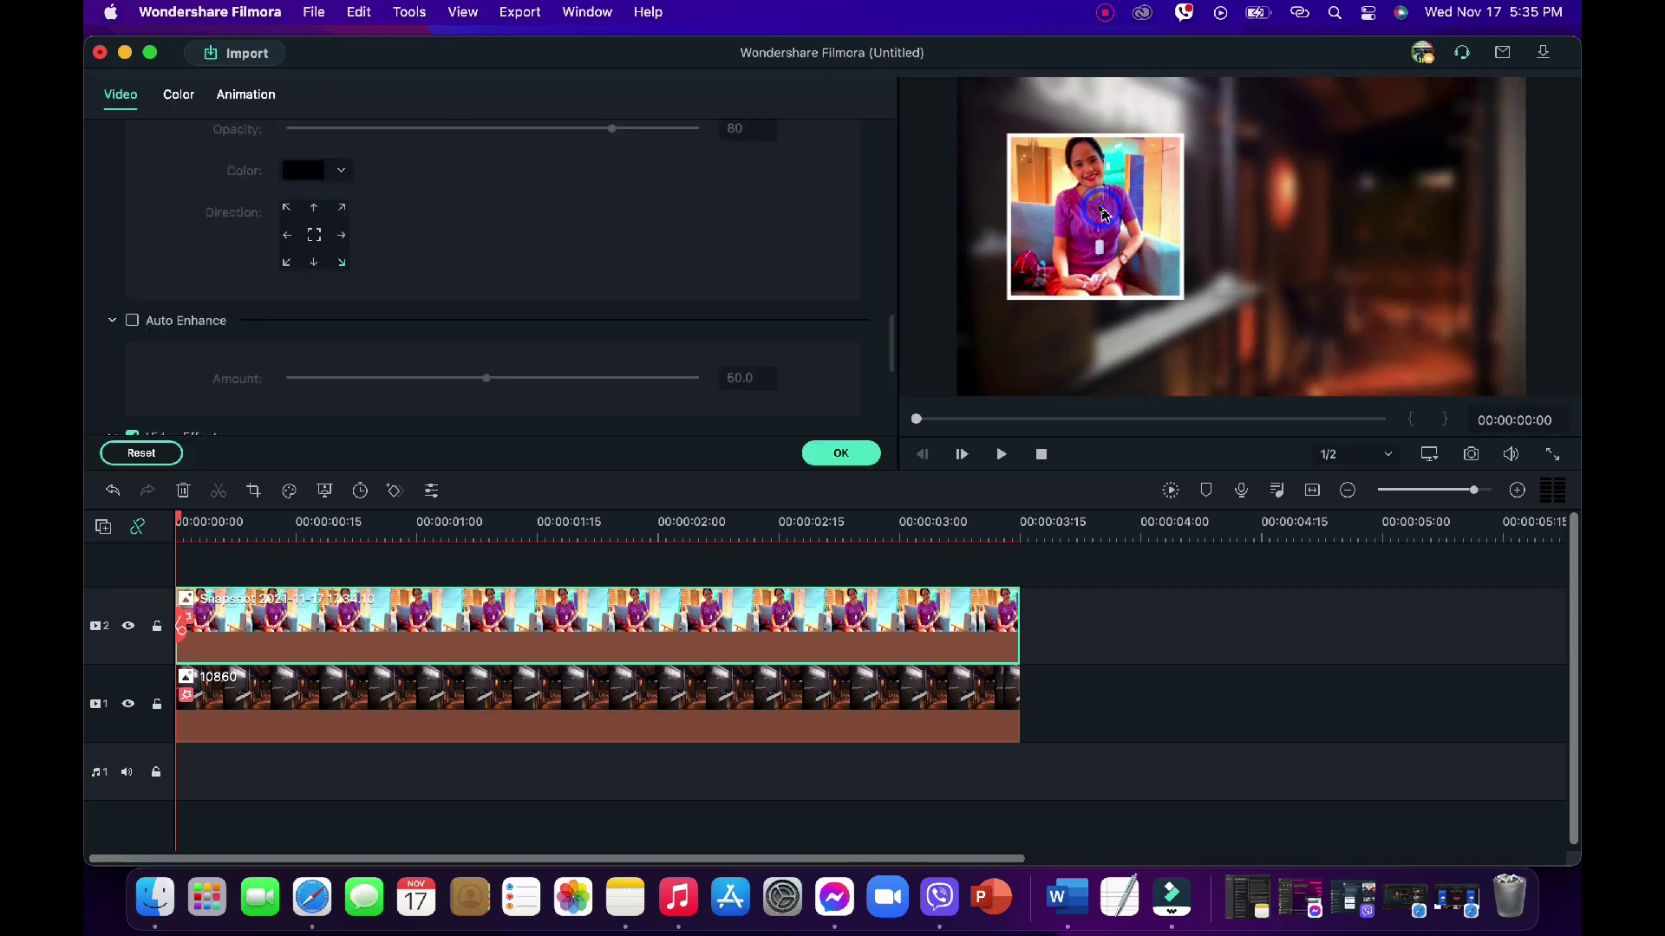
scroll(273, 325, "down", 5)
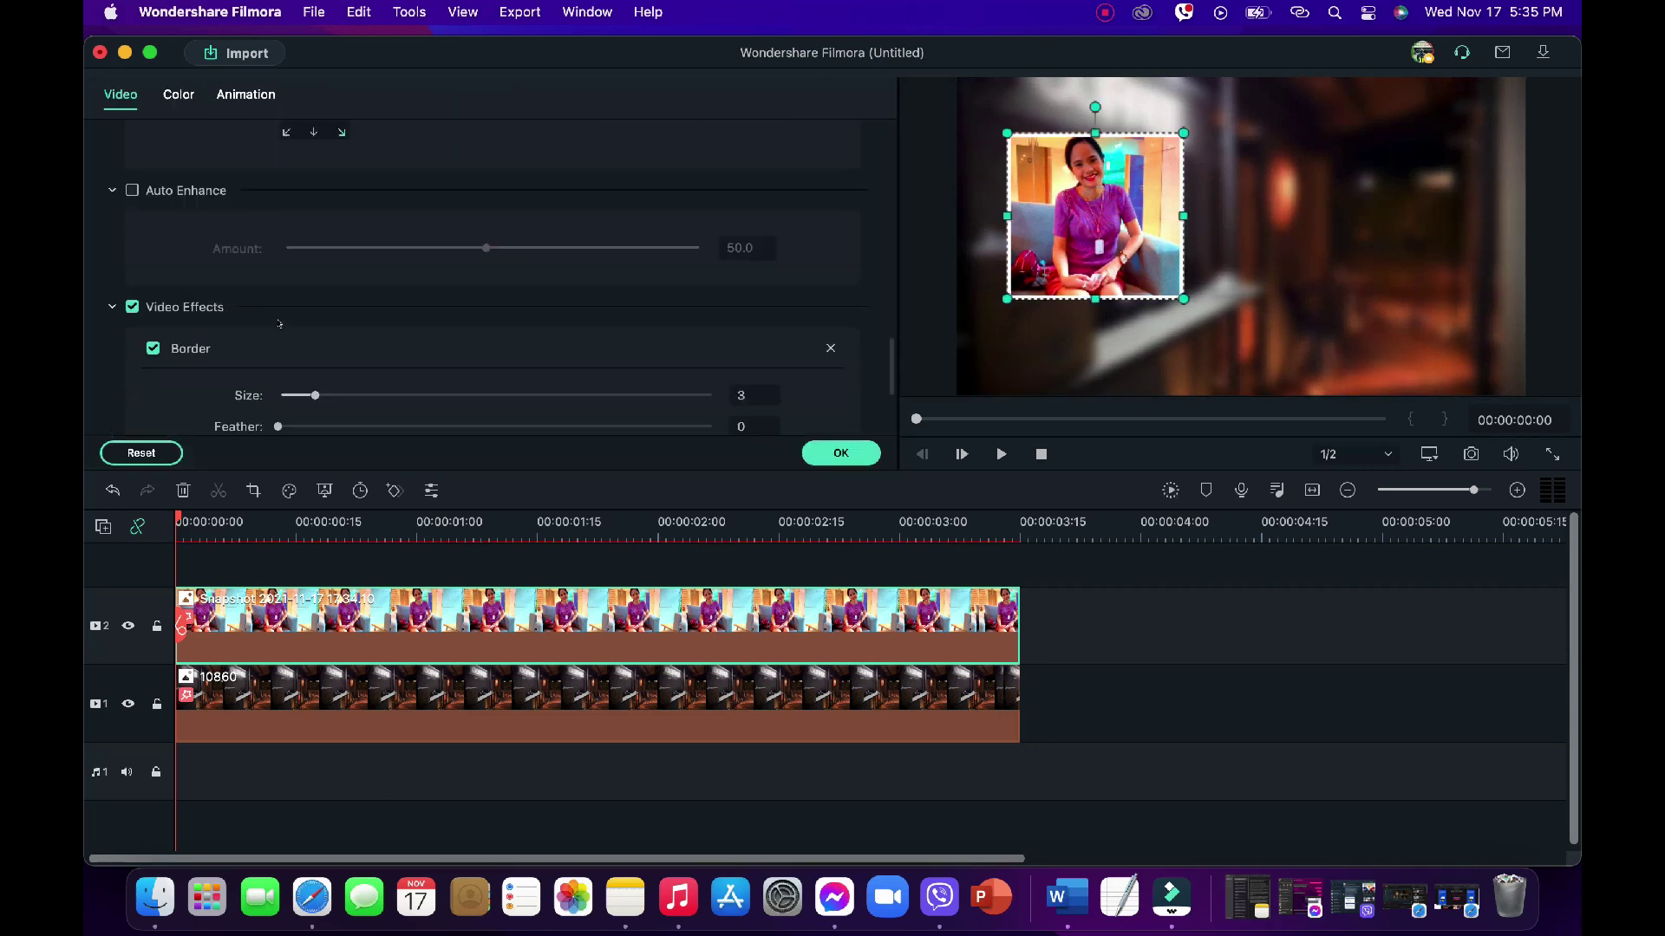
scroll(280, 324, "down", 2)
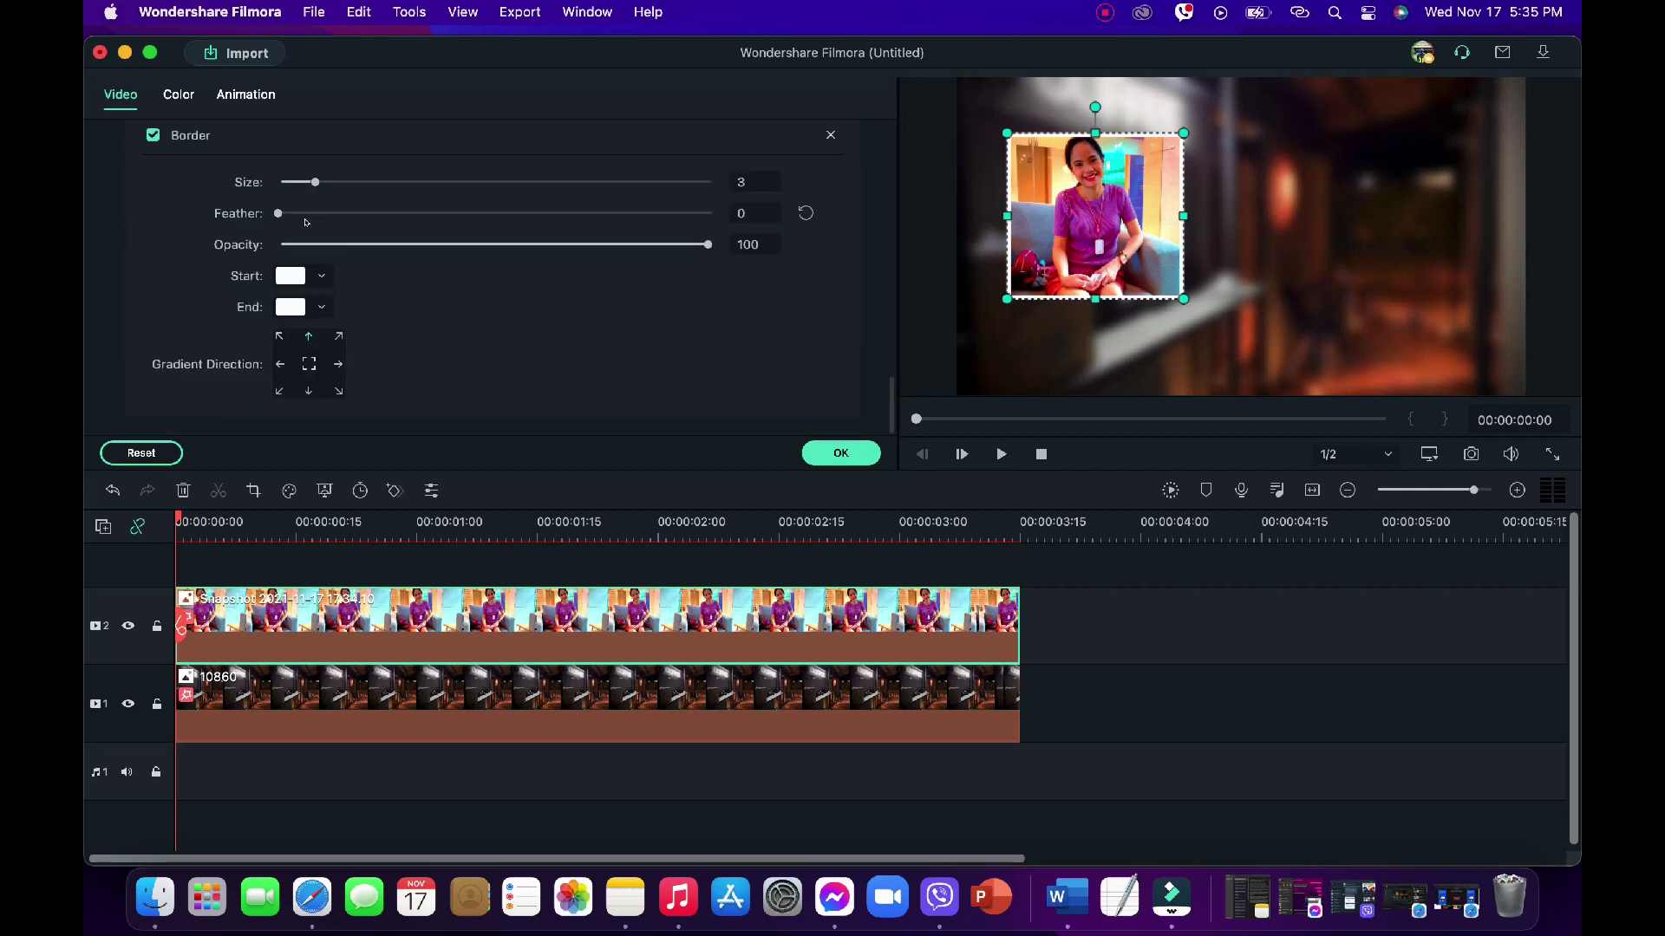
scroll(156, 285, "up", 2)
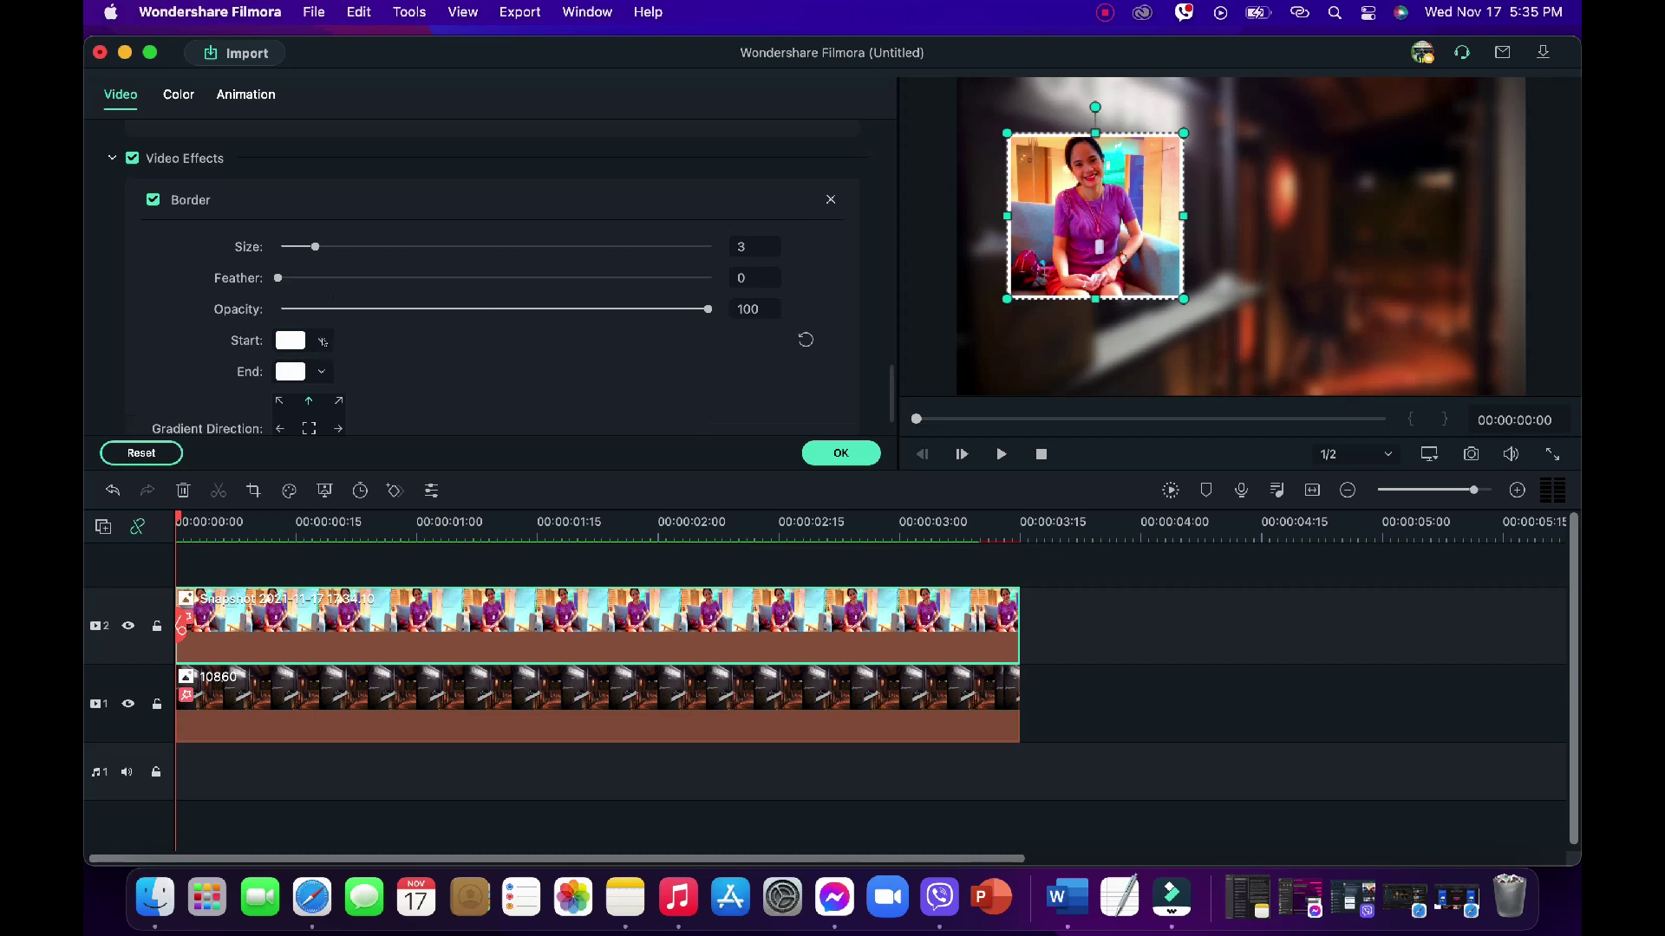
left_click(291, 340)
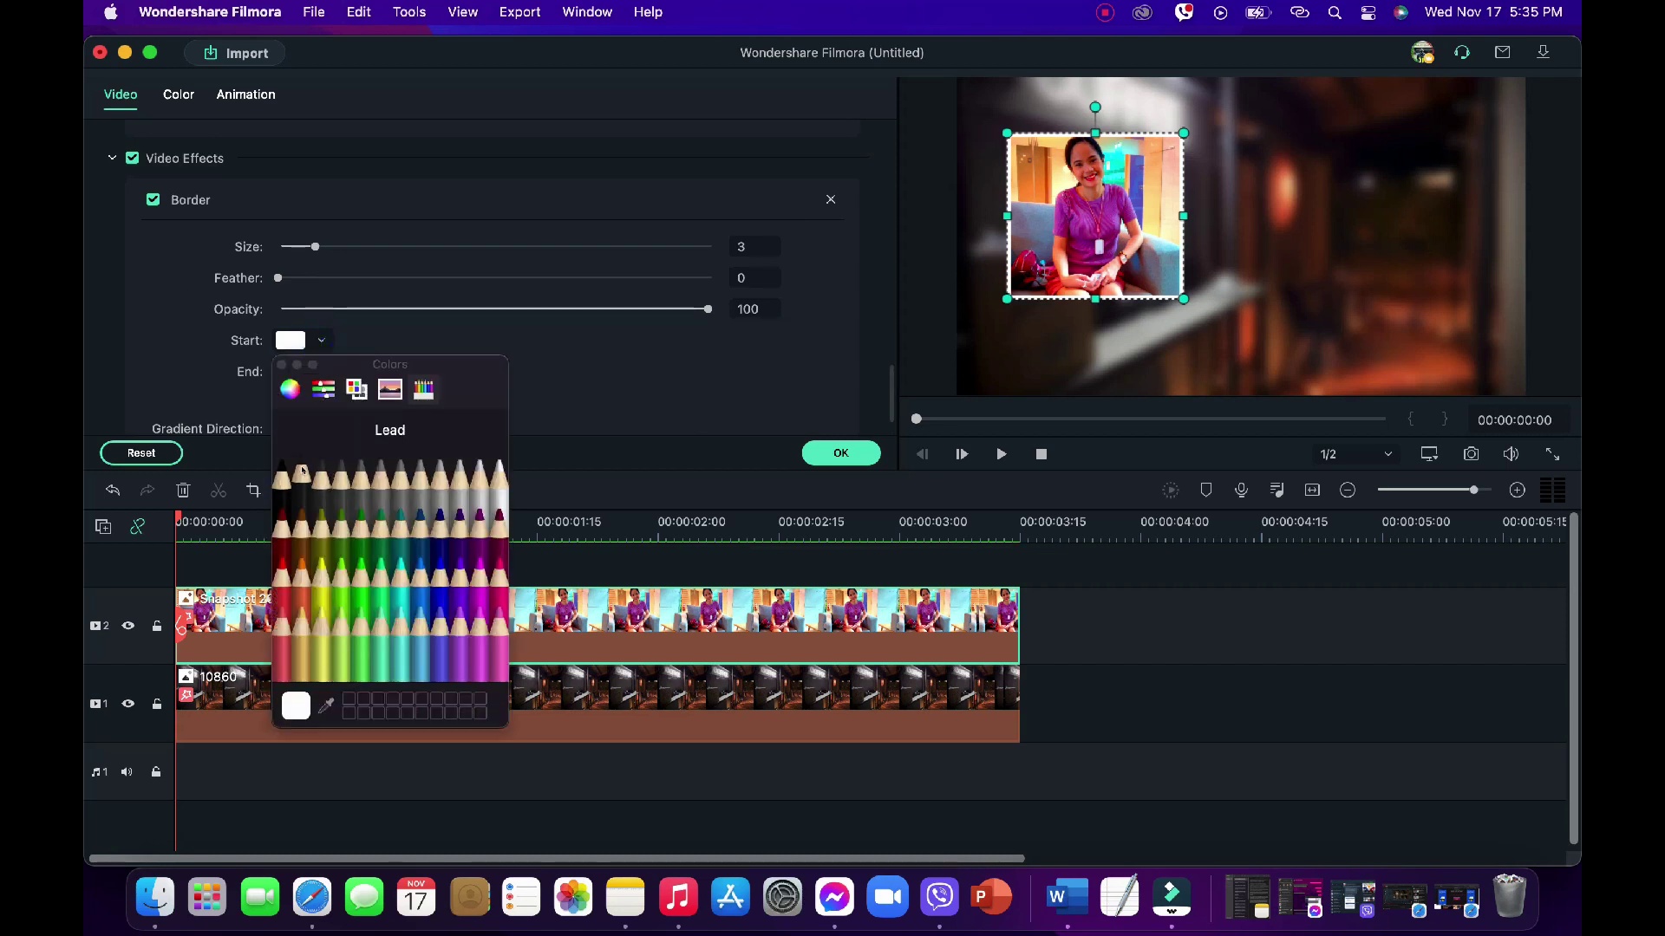
left_click(301, 514)
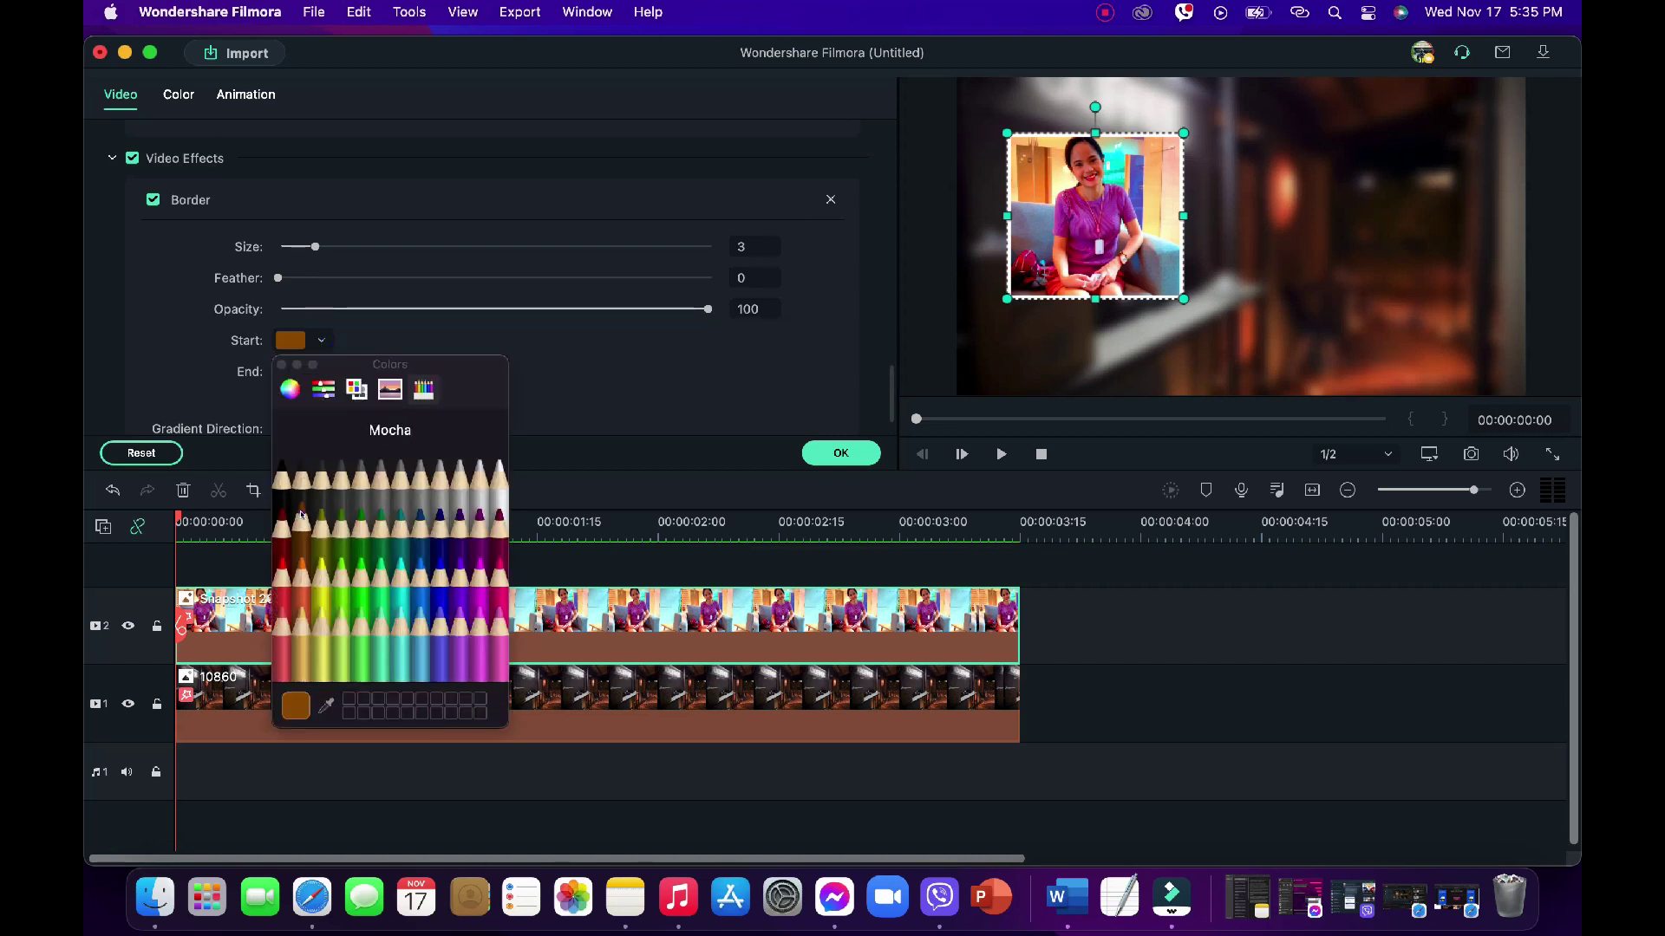
left_click(282, 364)
left_click(291, 371)
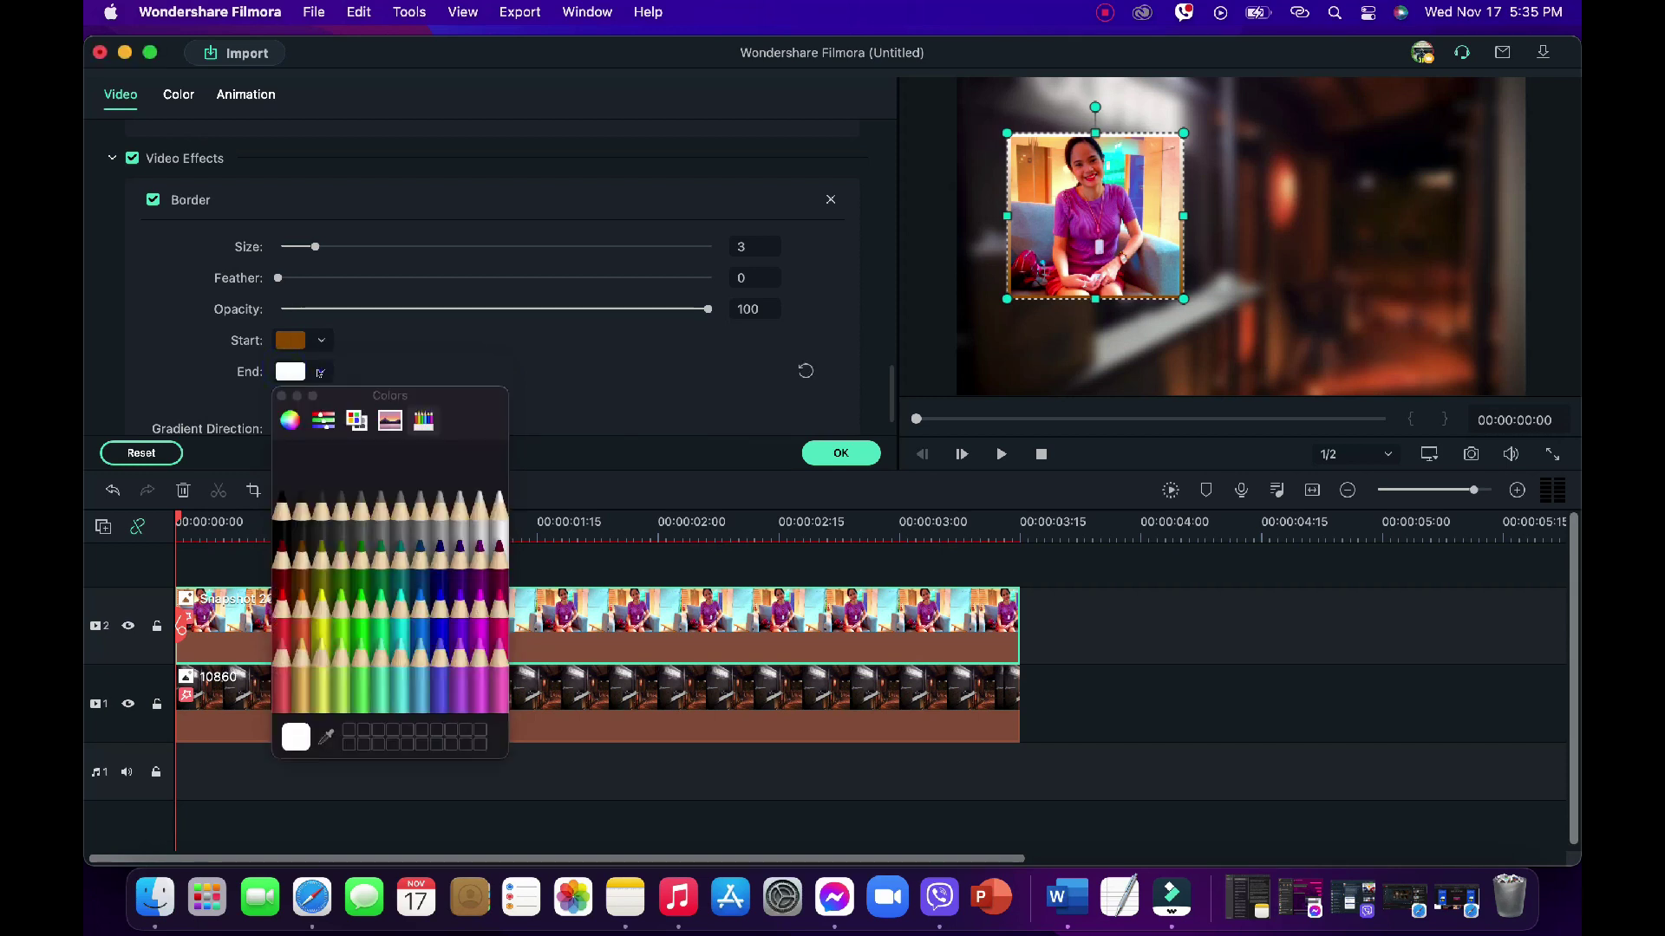
left_click(303, 545)
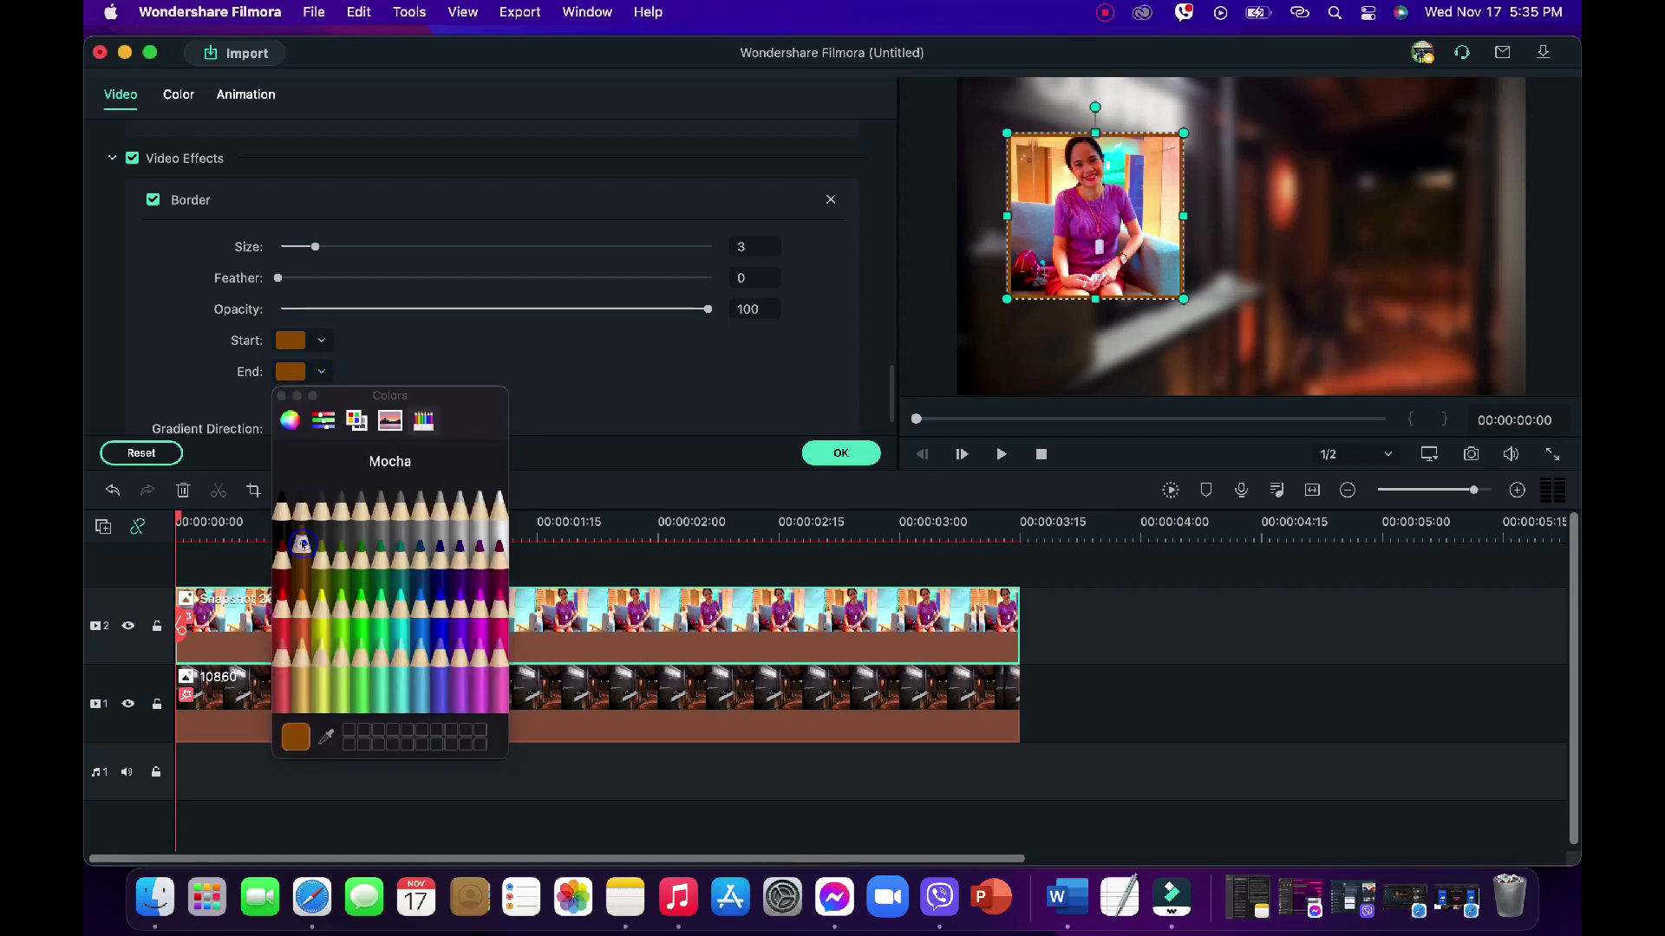
left_click(281, 398)
Set the portrait's border size to 2 and its feather to 1, and apply the effect settings.
left_click(1071, 351)
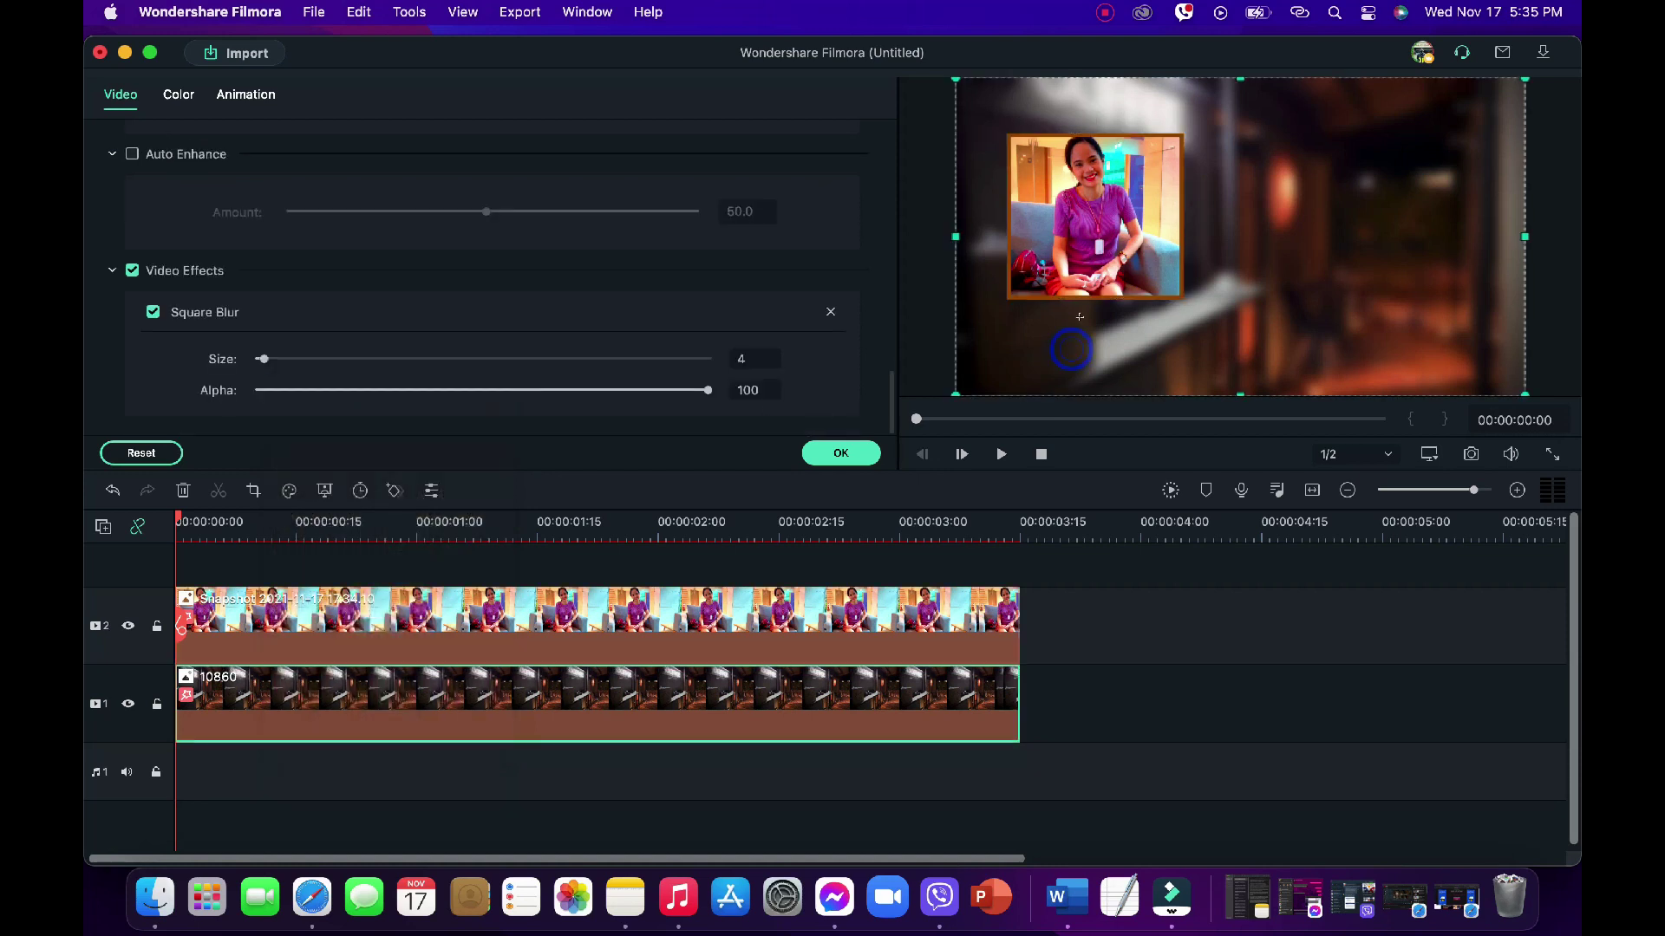
left_click(1082, 253)
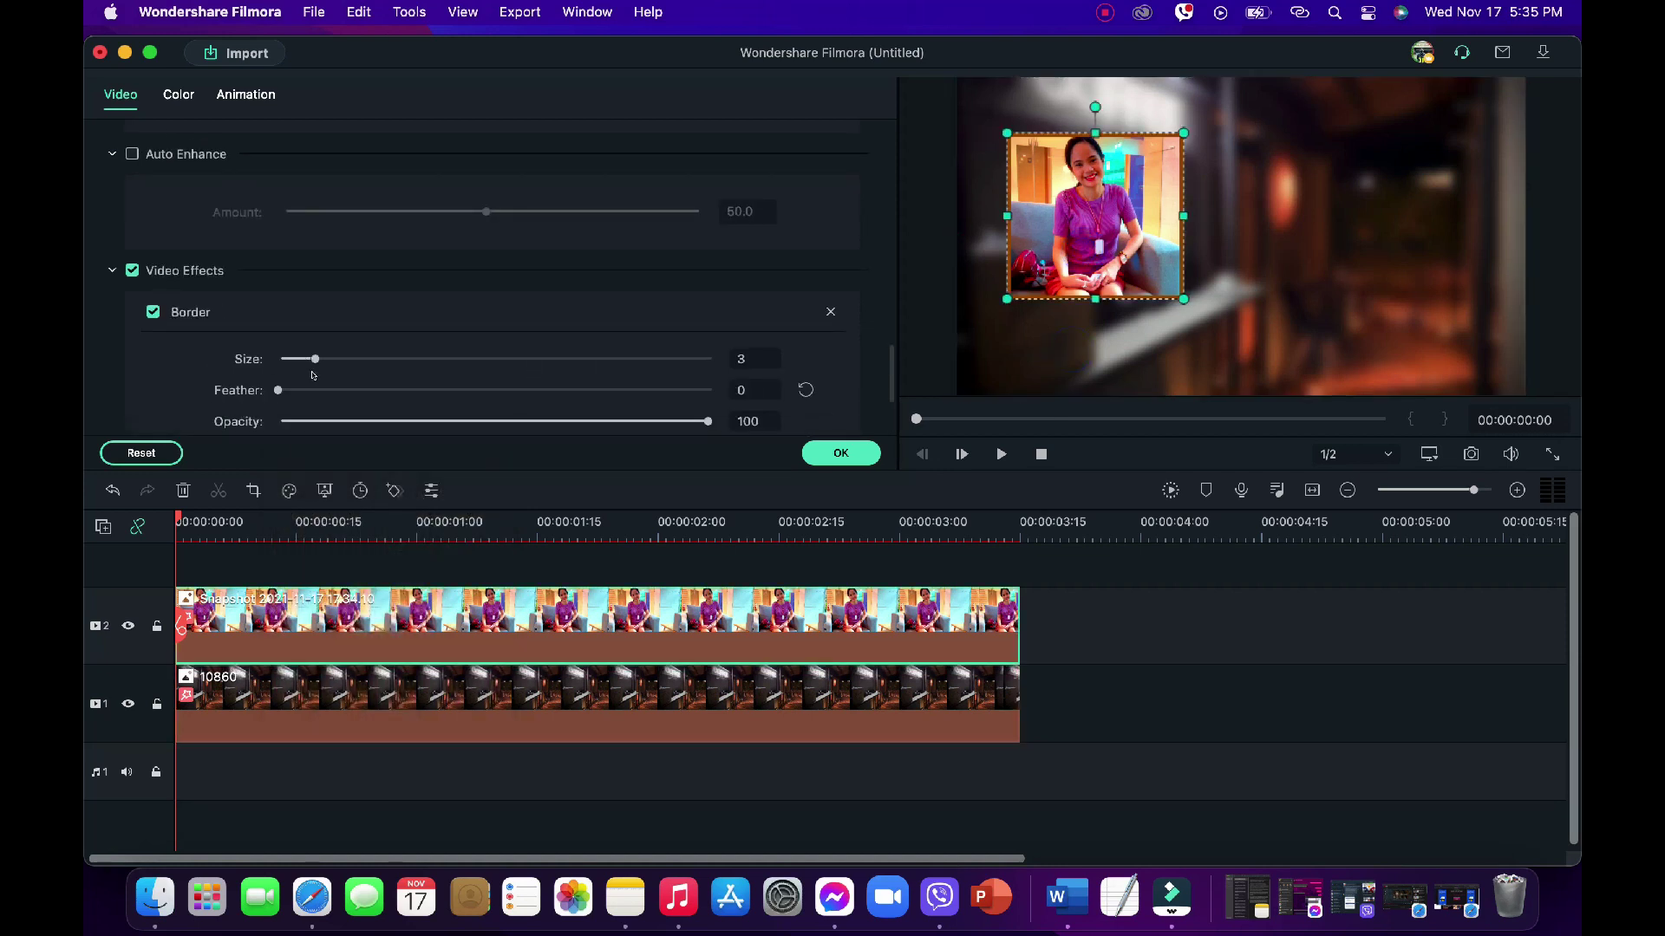
left_click_drag(306, 359, 300, 390)
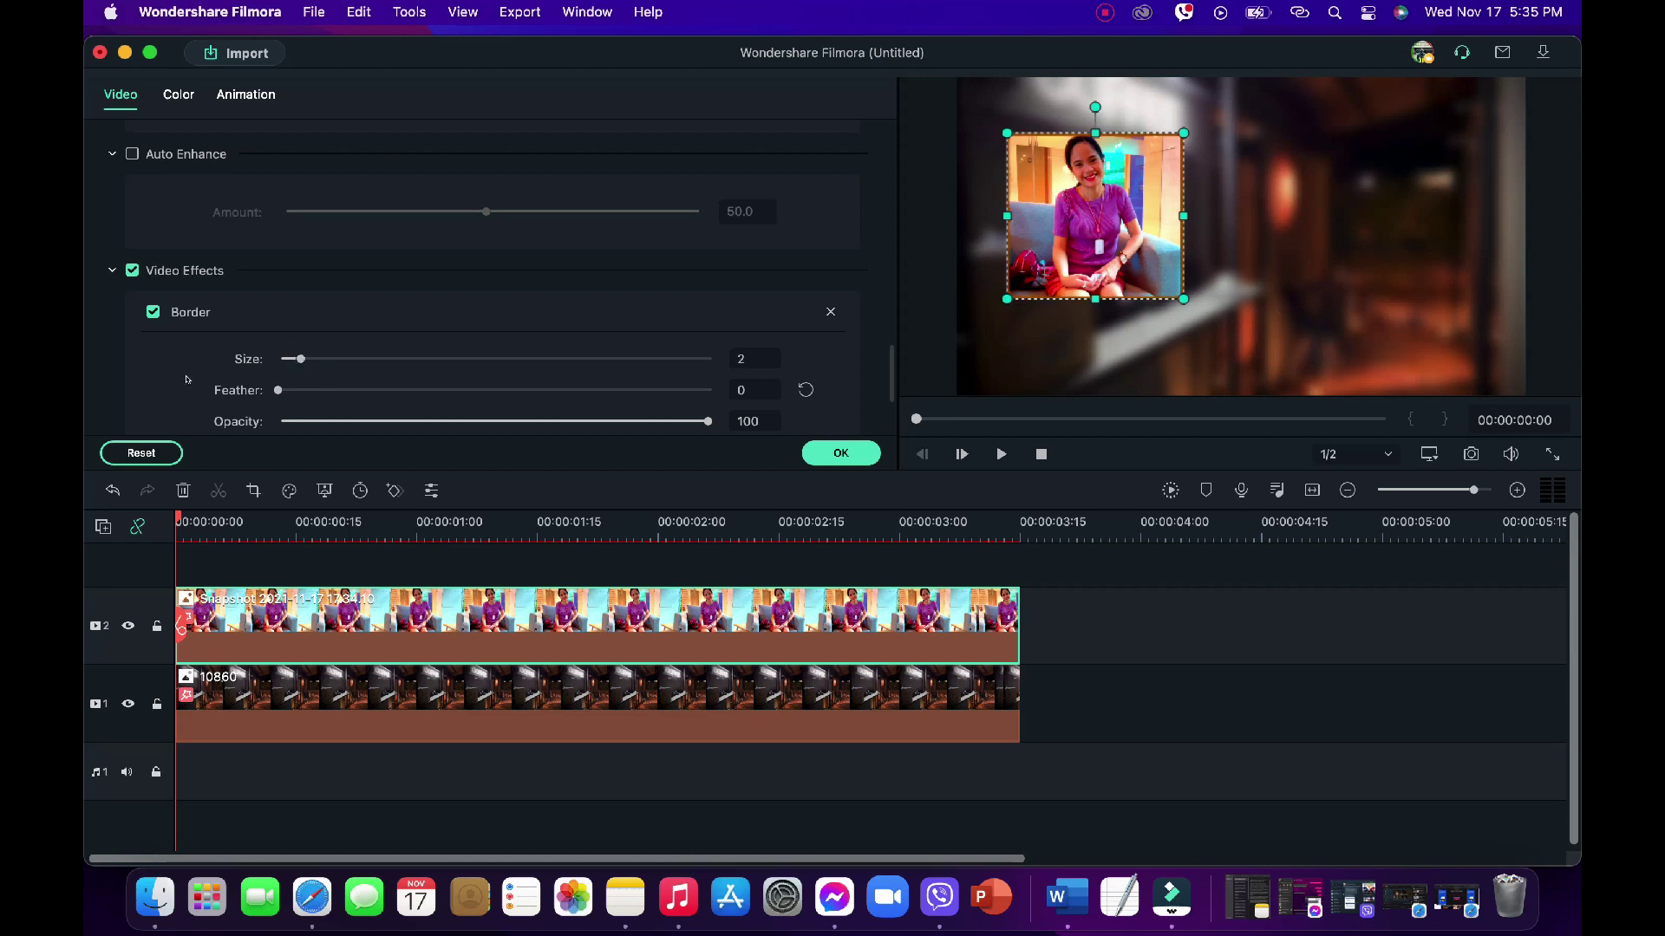
scroll(328, 346, "down", 2)
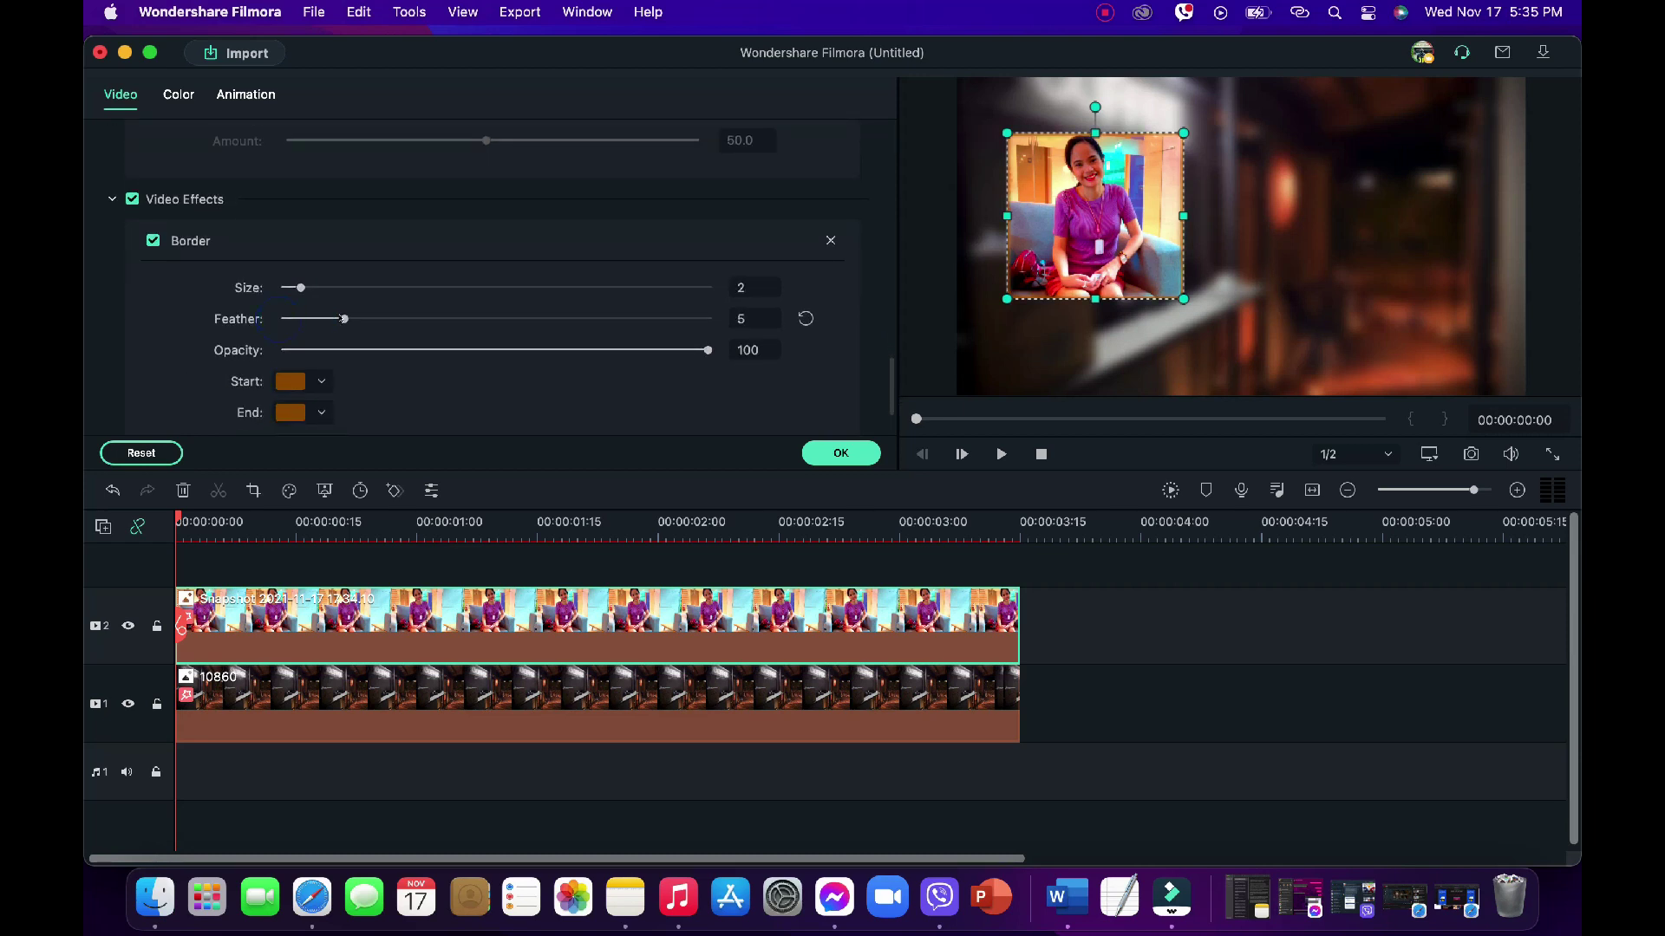
left_click_drag(300, 319, 290, 319)
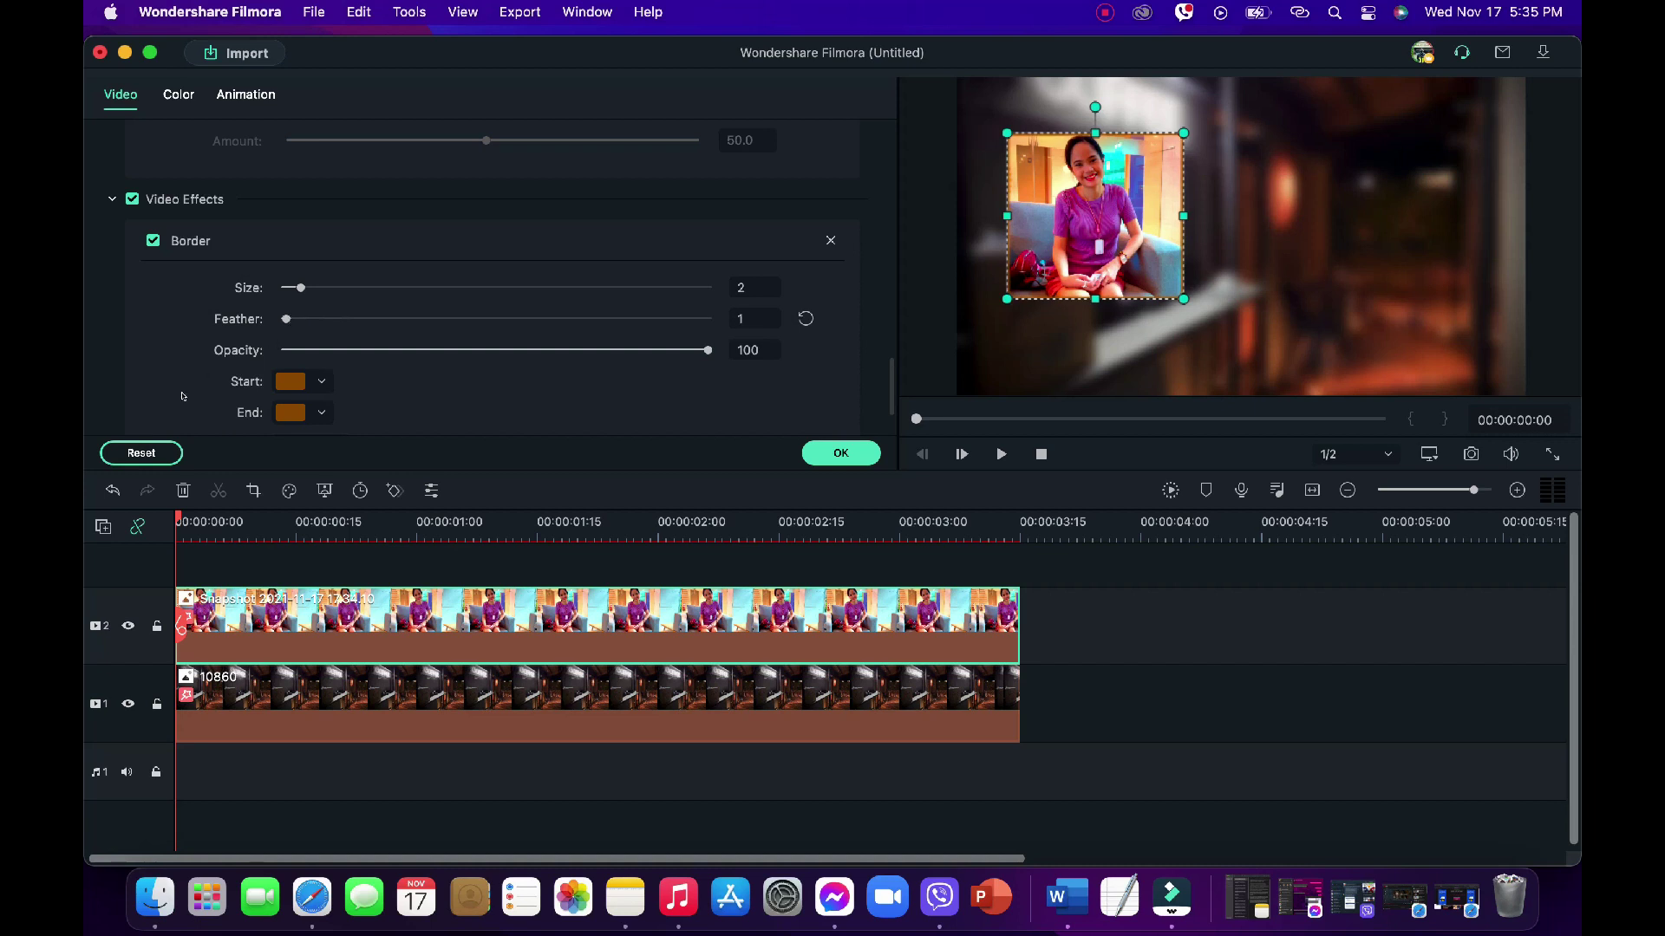
scroll(182, 397, "down", 2)
scroll(623, 392, "up", 2)
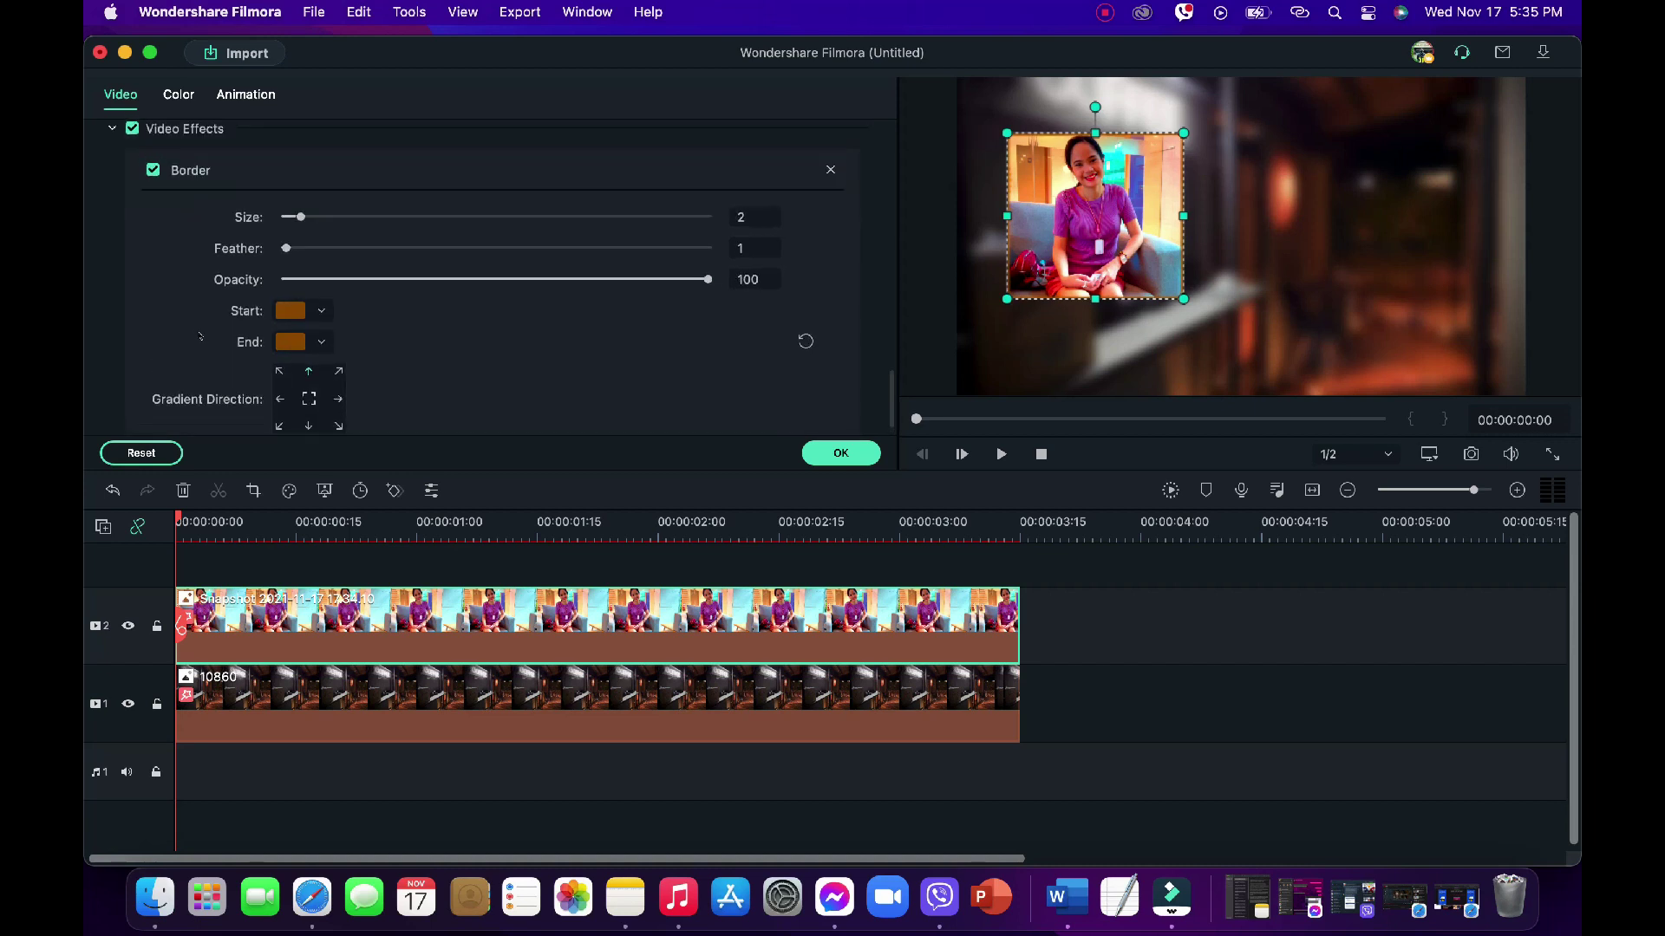
left_click(855, 461)
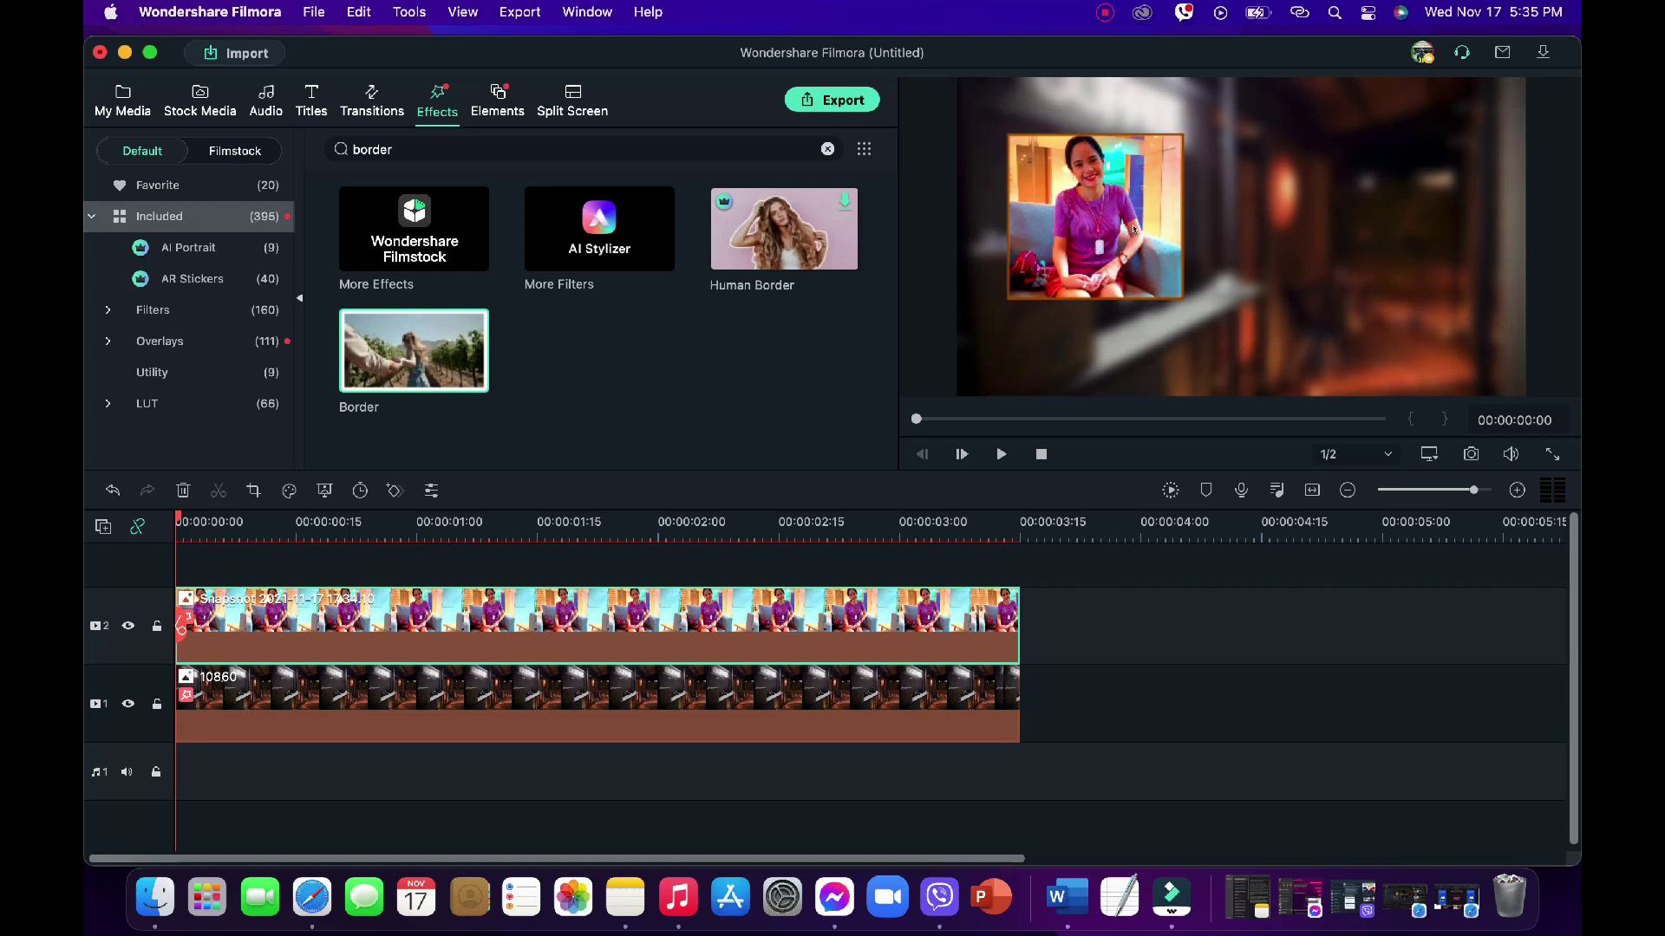
Move the bordered portrait slightly right and down in the video frame and apply the new position.
double_click(1080, 223)
left_click_drag(1136, 233, 1151, 237)
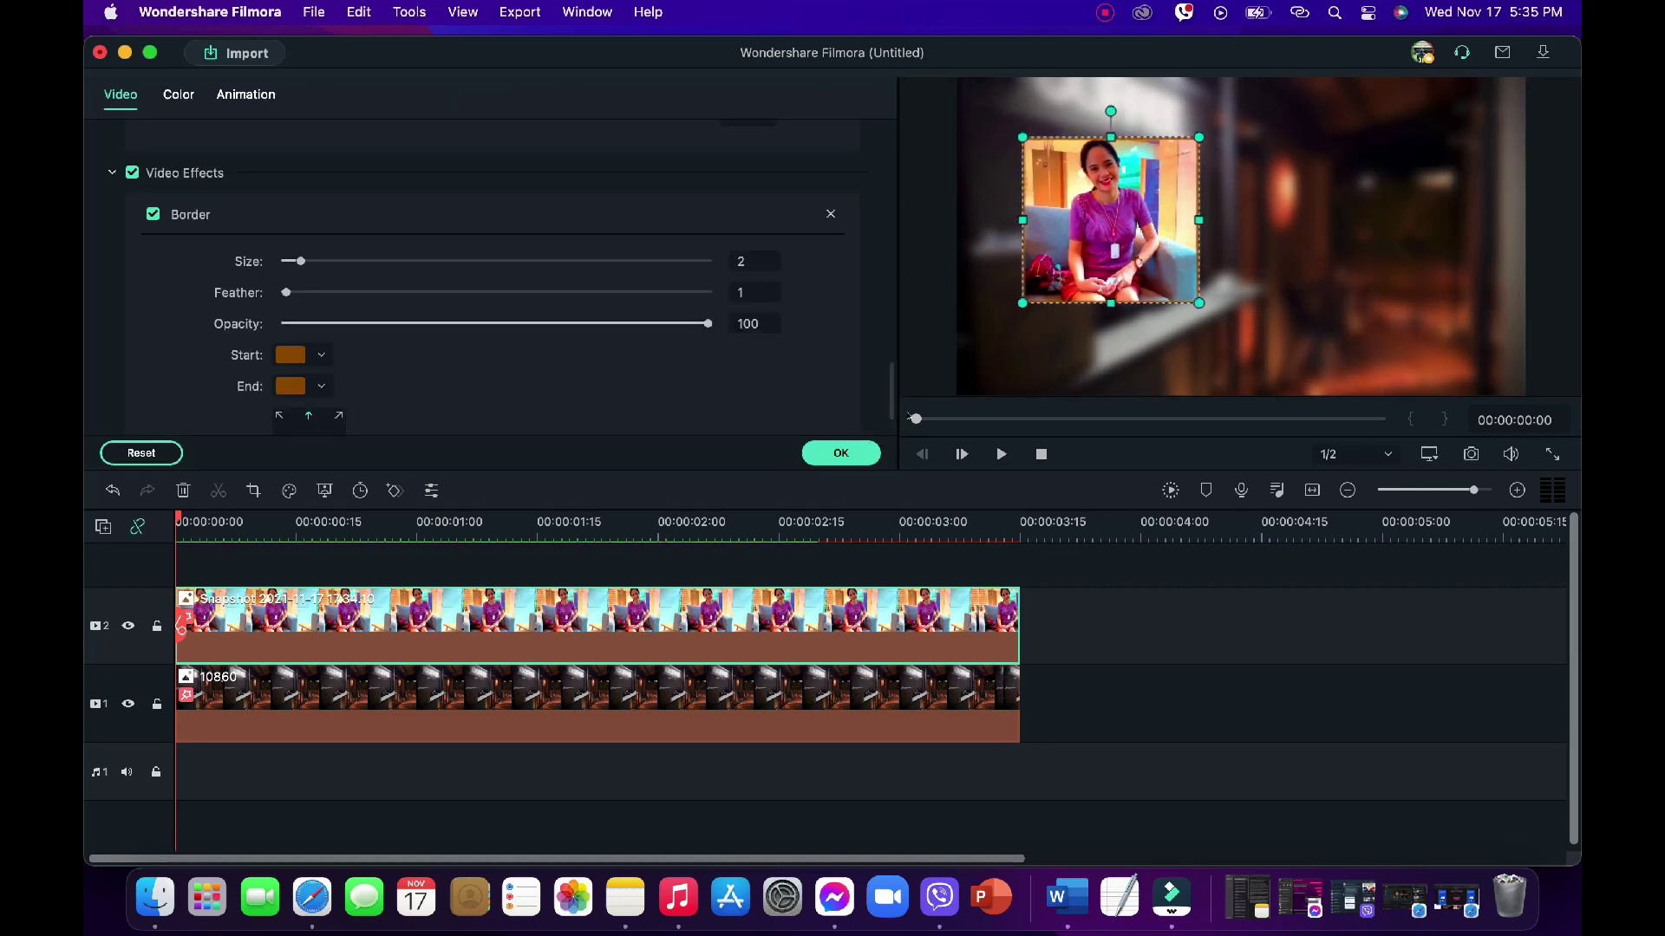
left_click(849, 453)
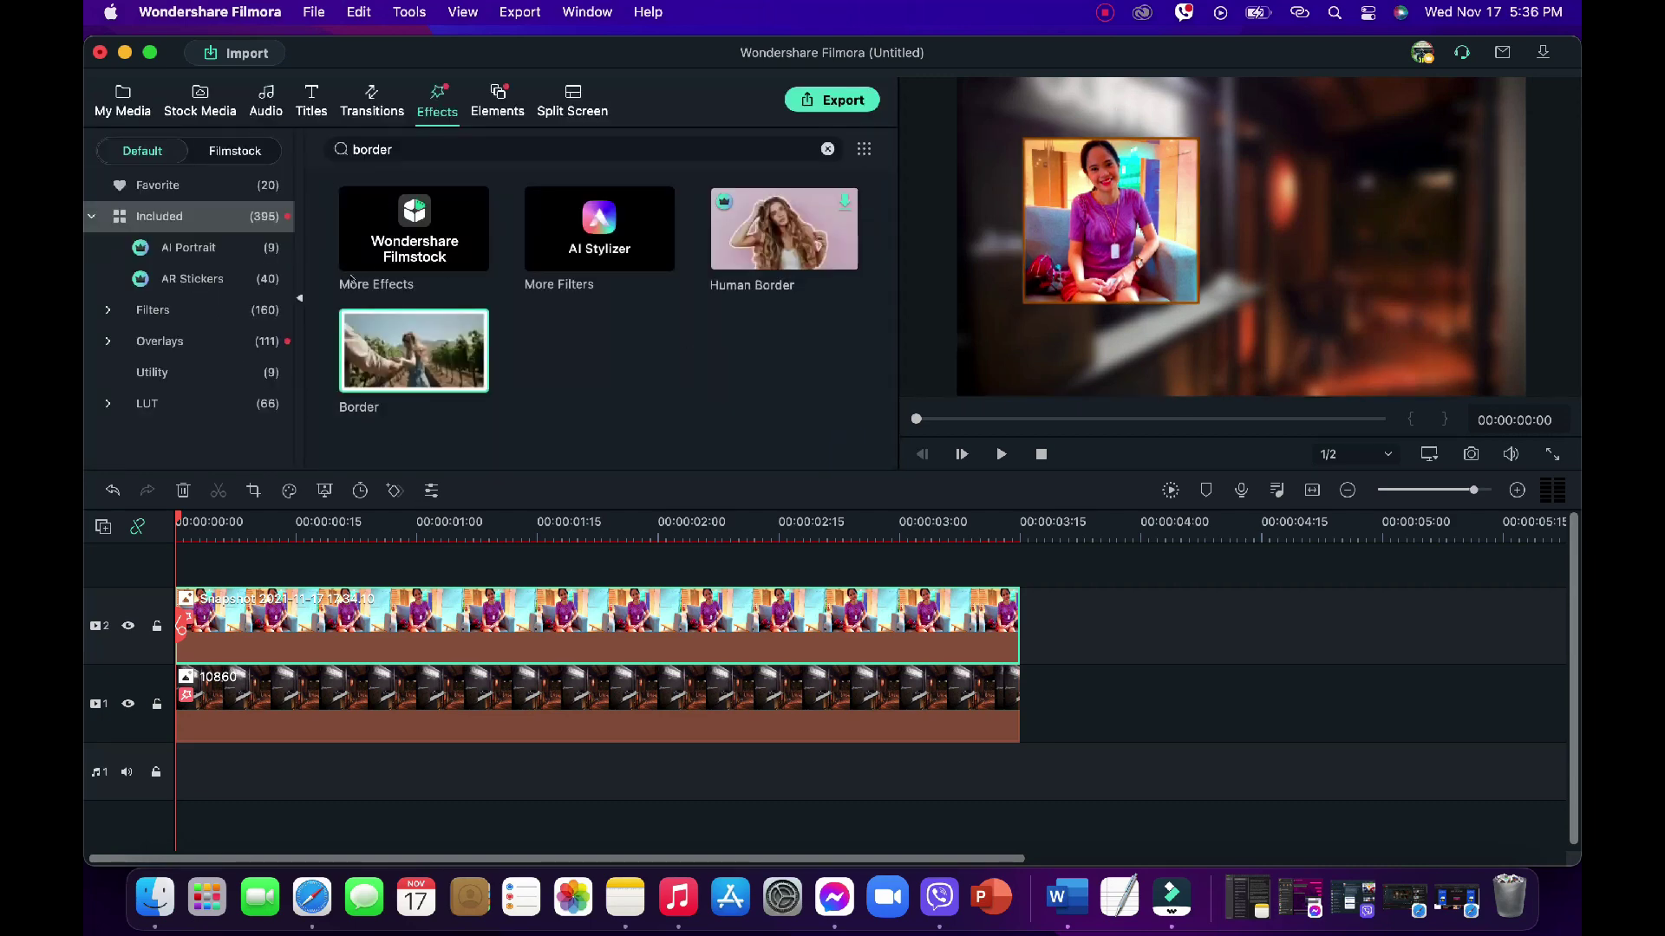
Add the Basic 6 title on a third video track from the timeline's start and trim it to the length of the clips below.
left_click(311, 102)
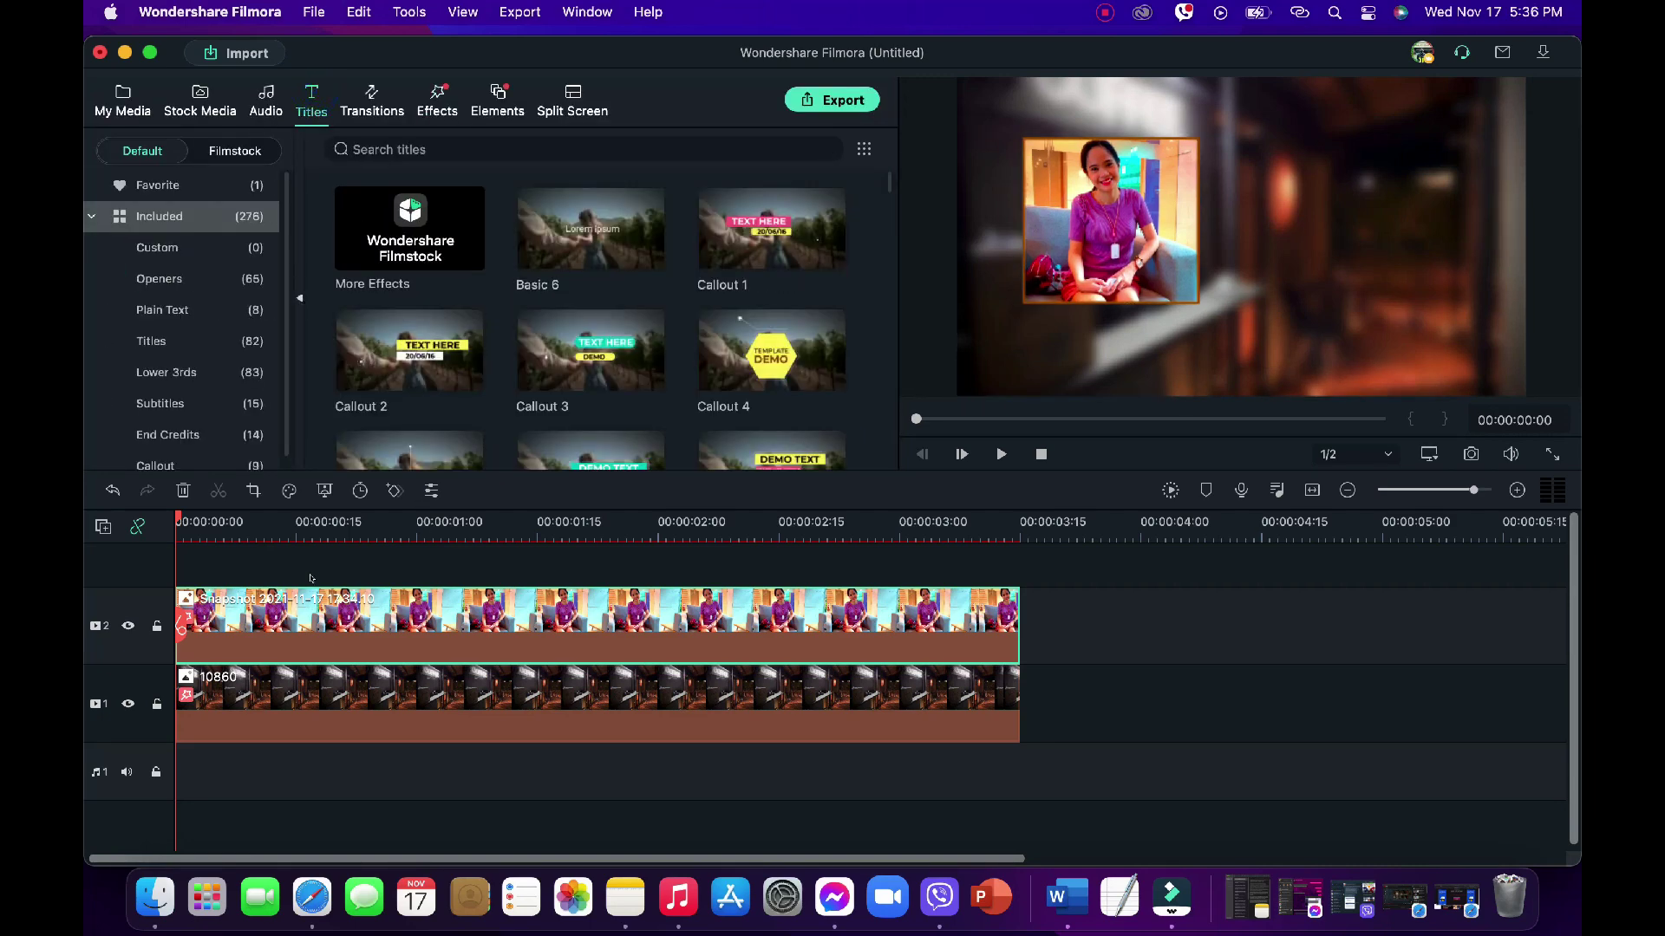
left_click(329, 557)
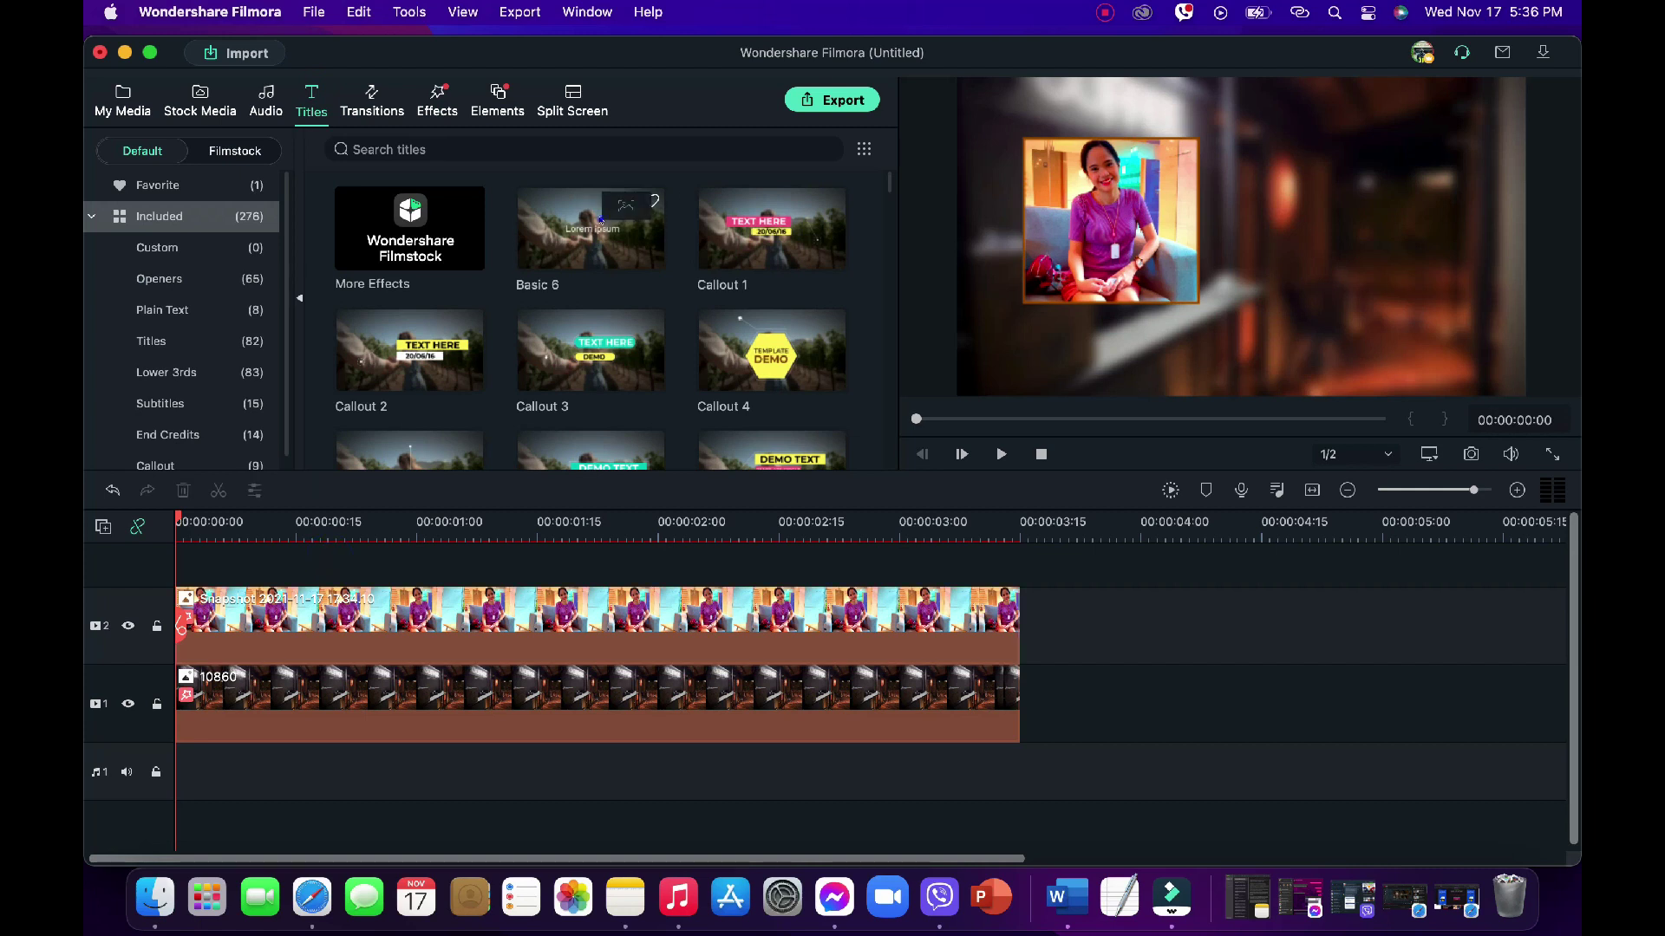
left_click_drag(597, 221, 204, 572)
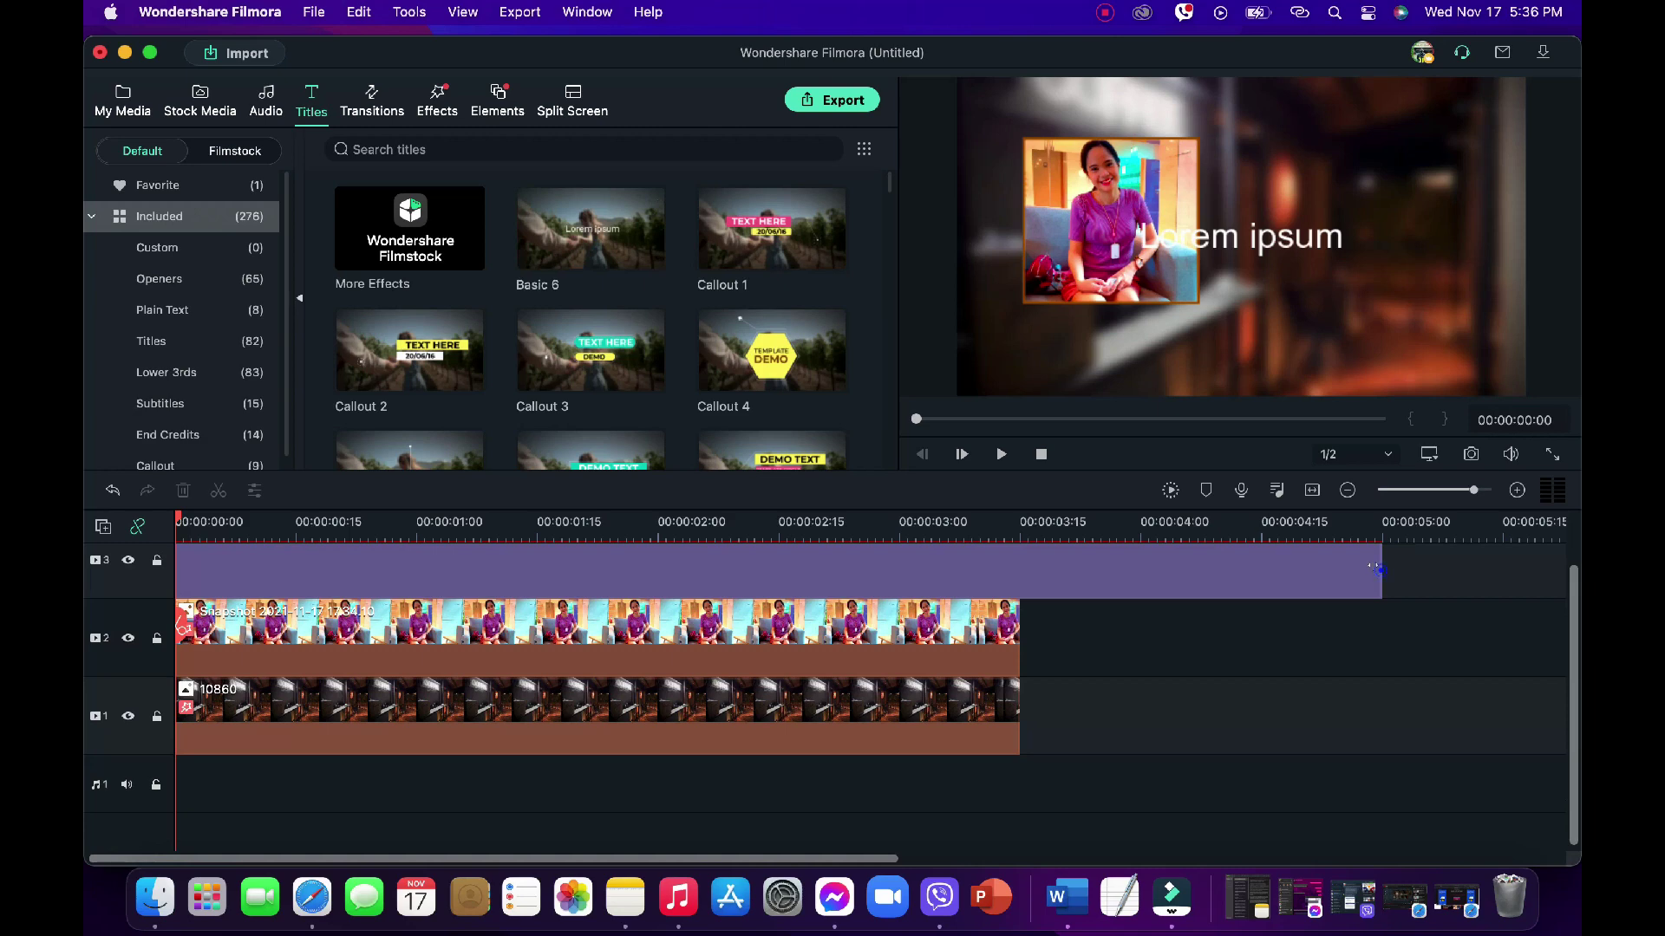
left_click_drag(1374, 568, 1020, 568)
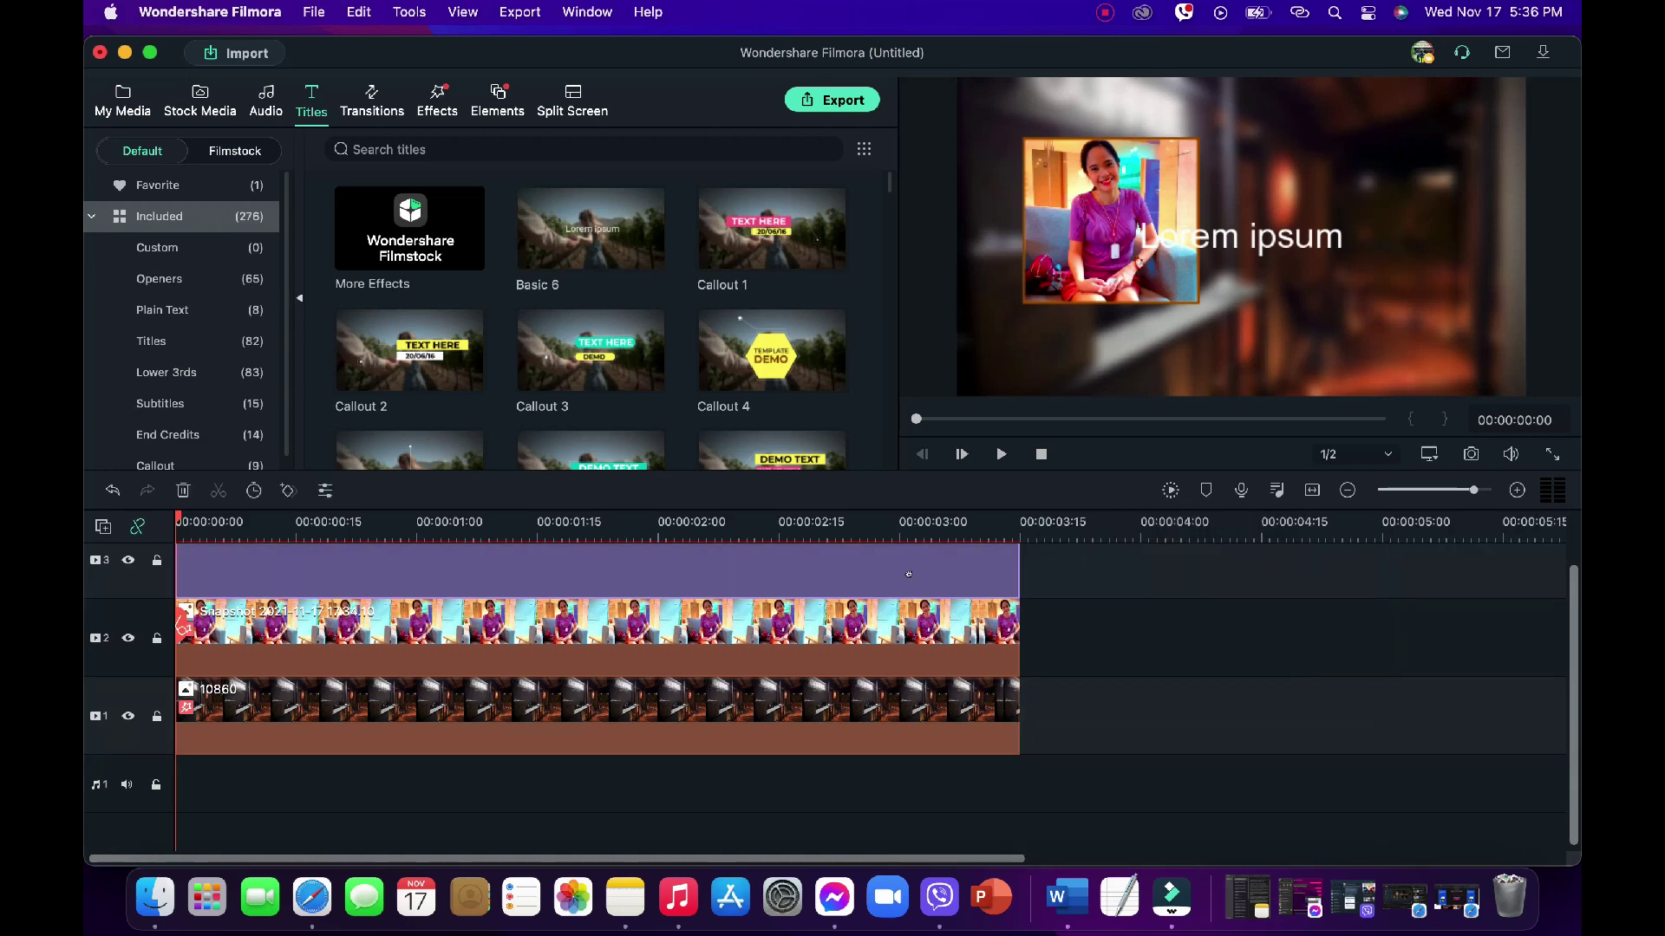
Replace the Basic 6 title's placeholder text with "Countryside" on the first line and "Artlist.Io" on the second.
double_click(617, 646)
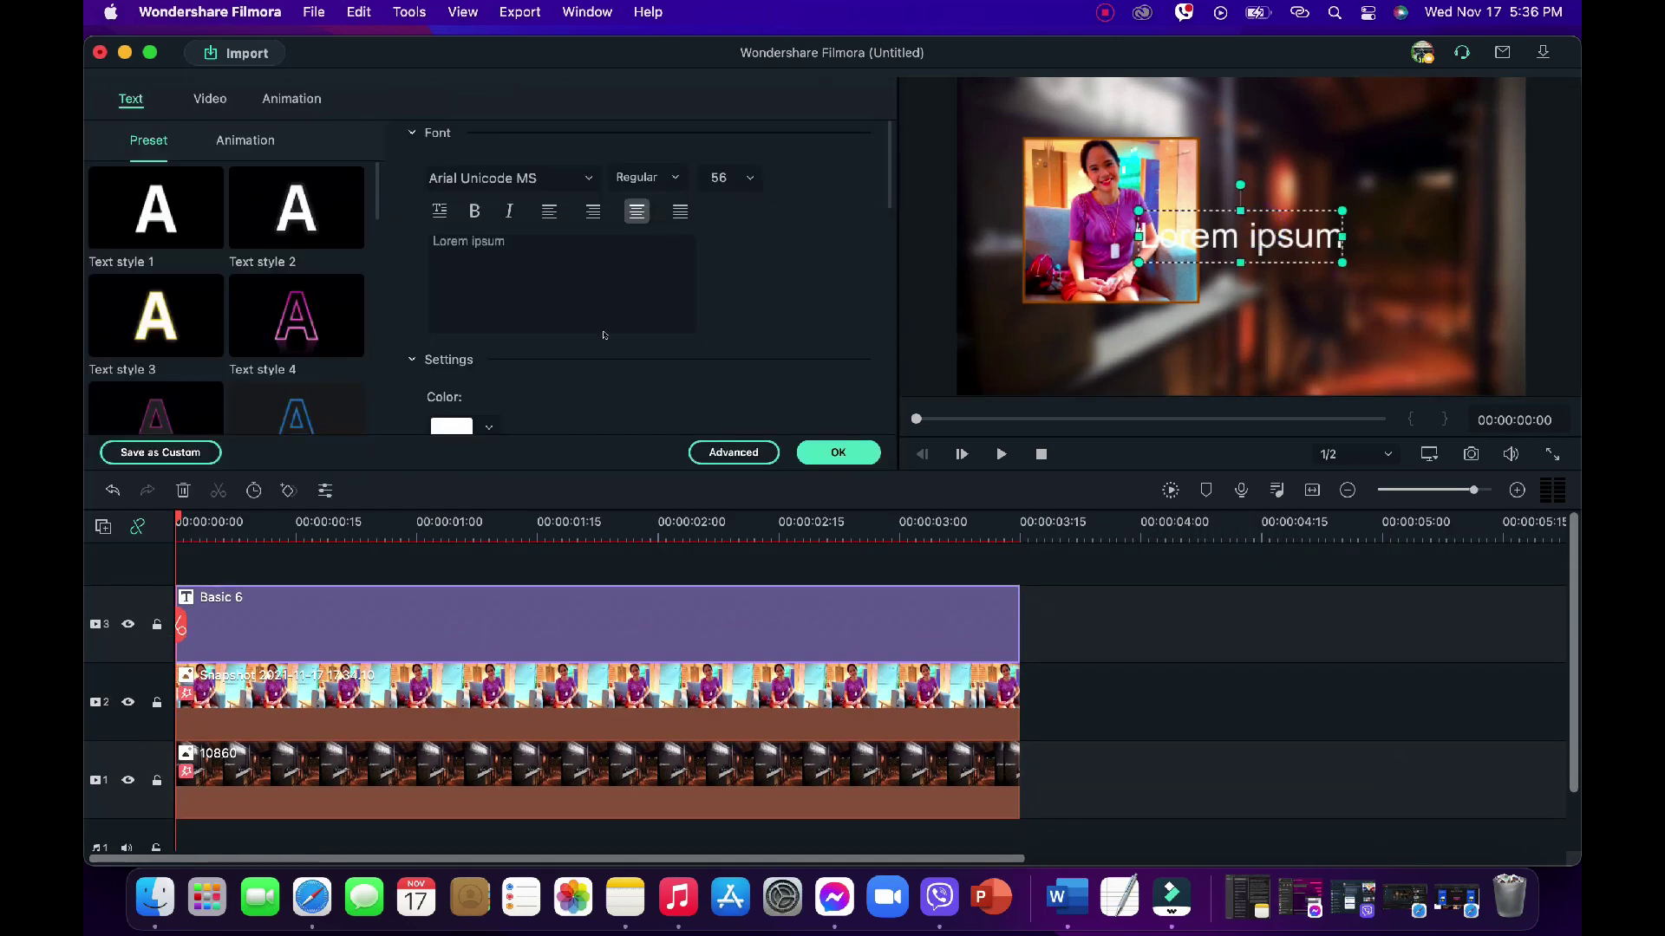
left_click_drag(569, 252, 375, 245)
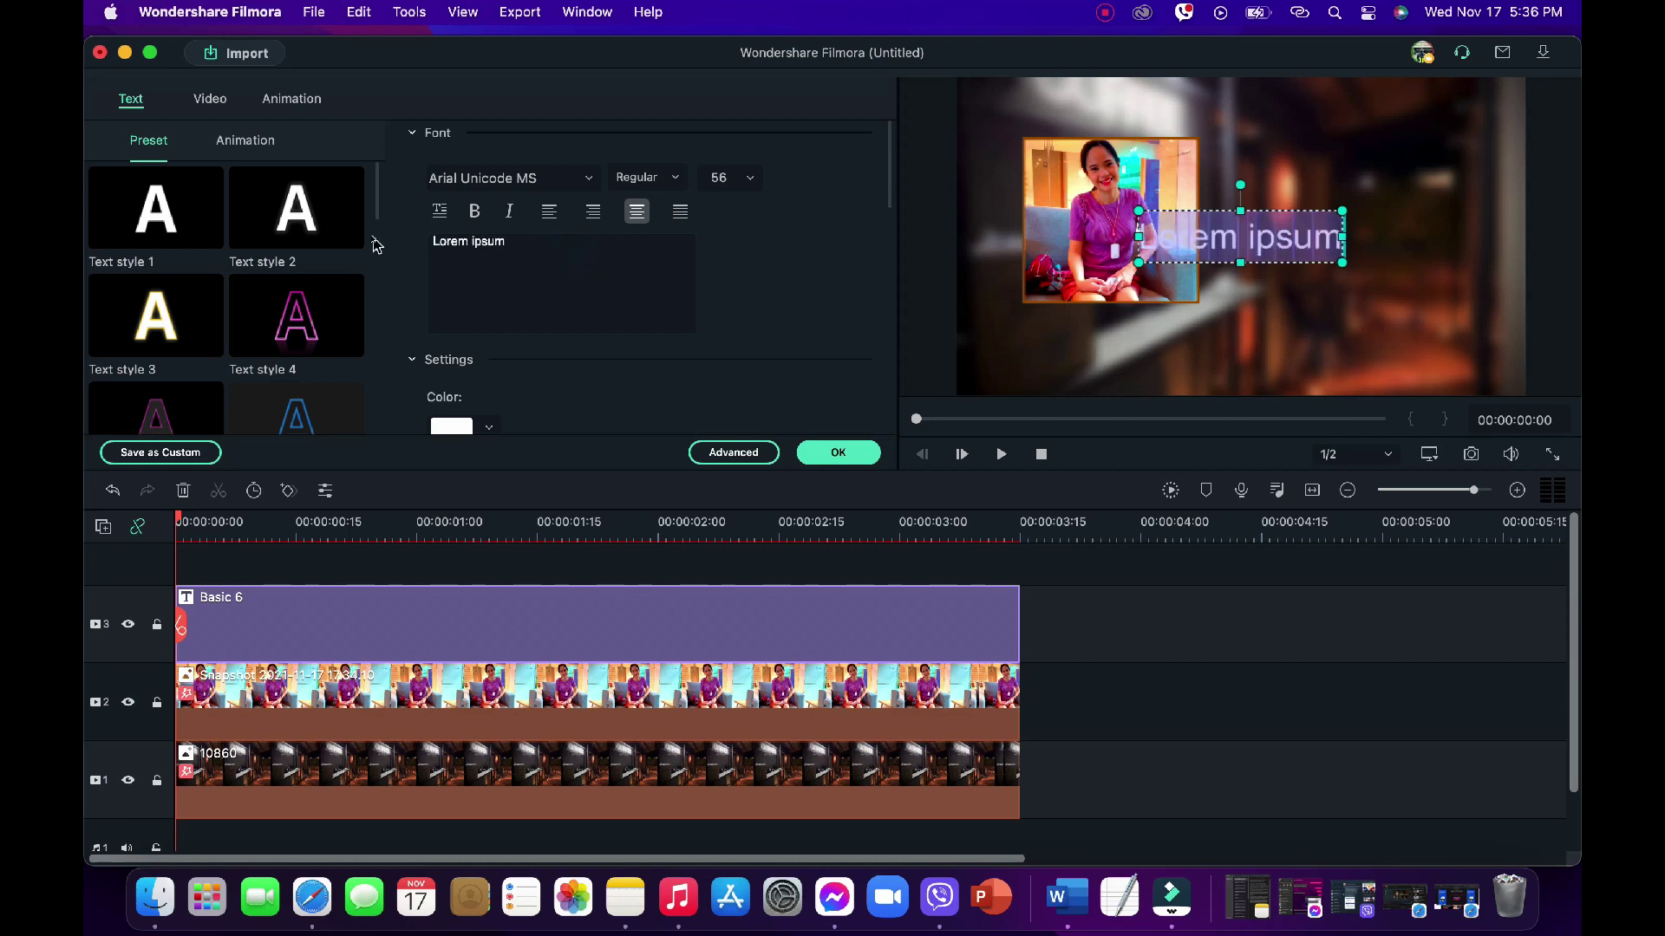
type("Country")
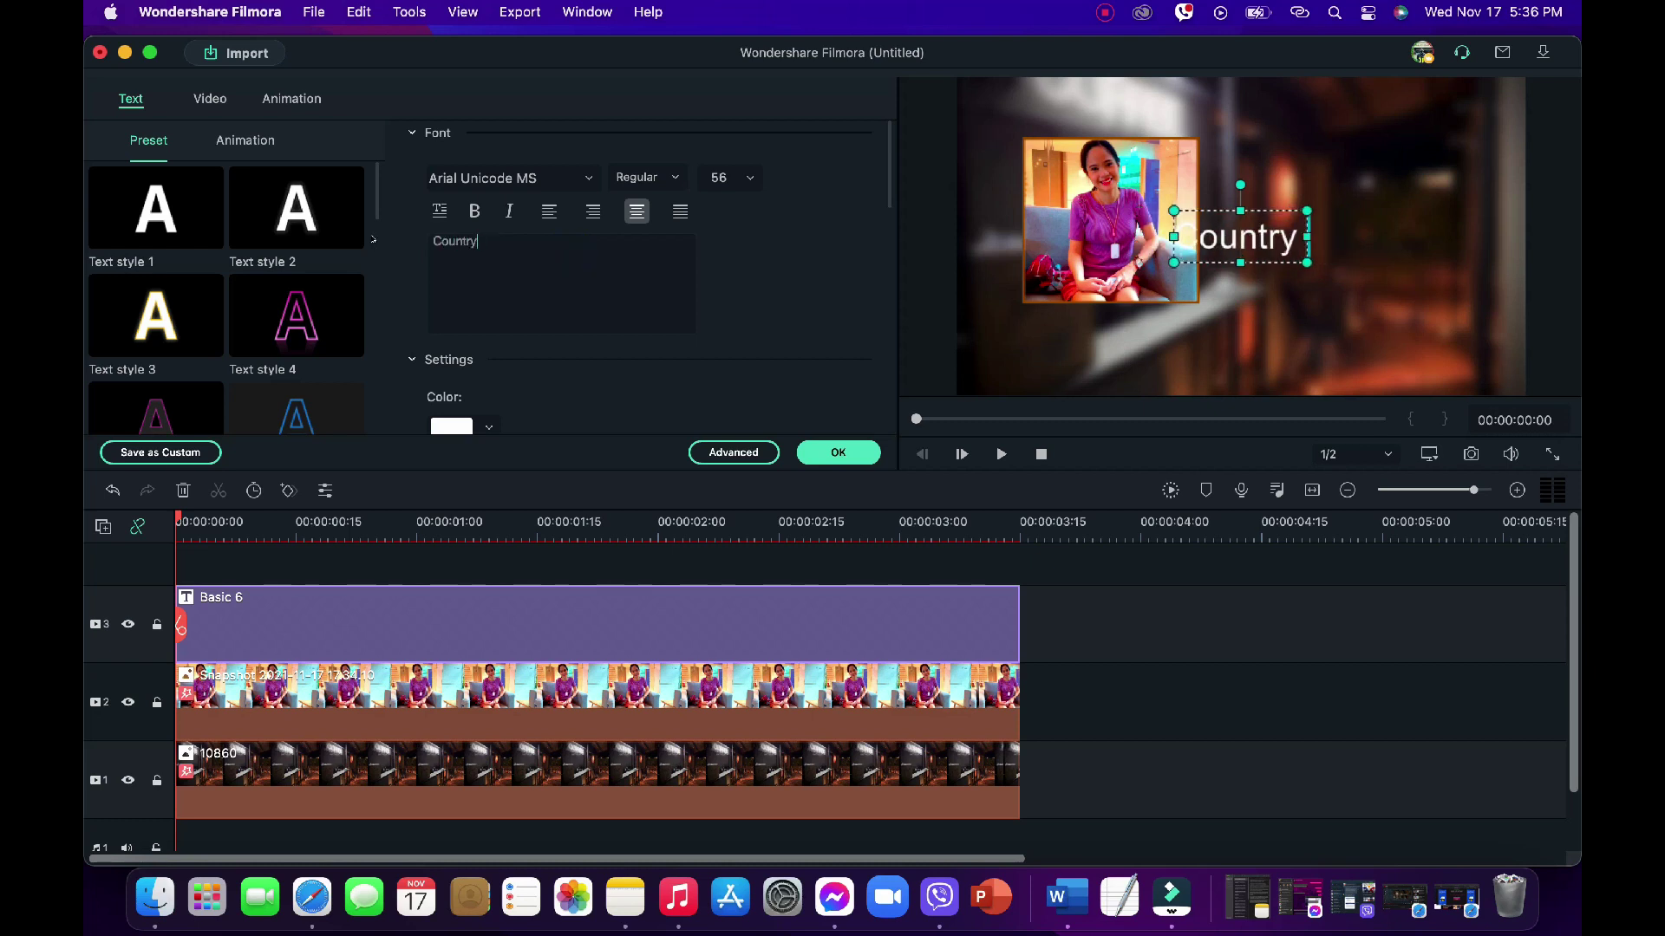
type("side")
key("Return")
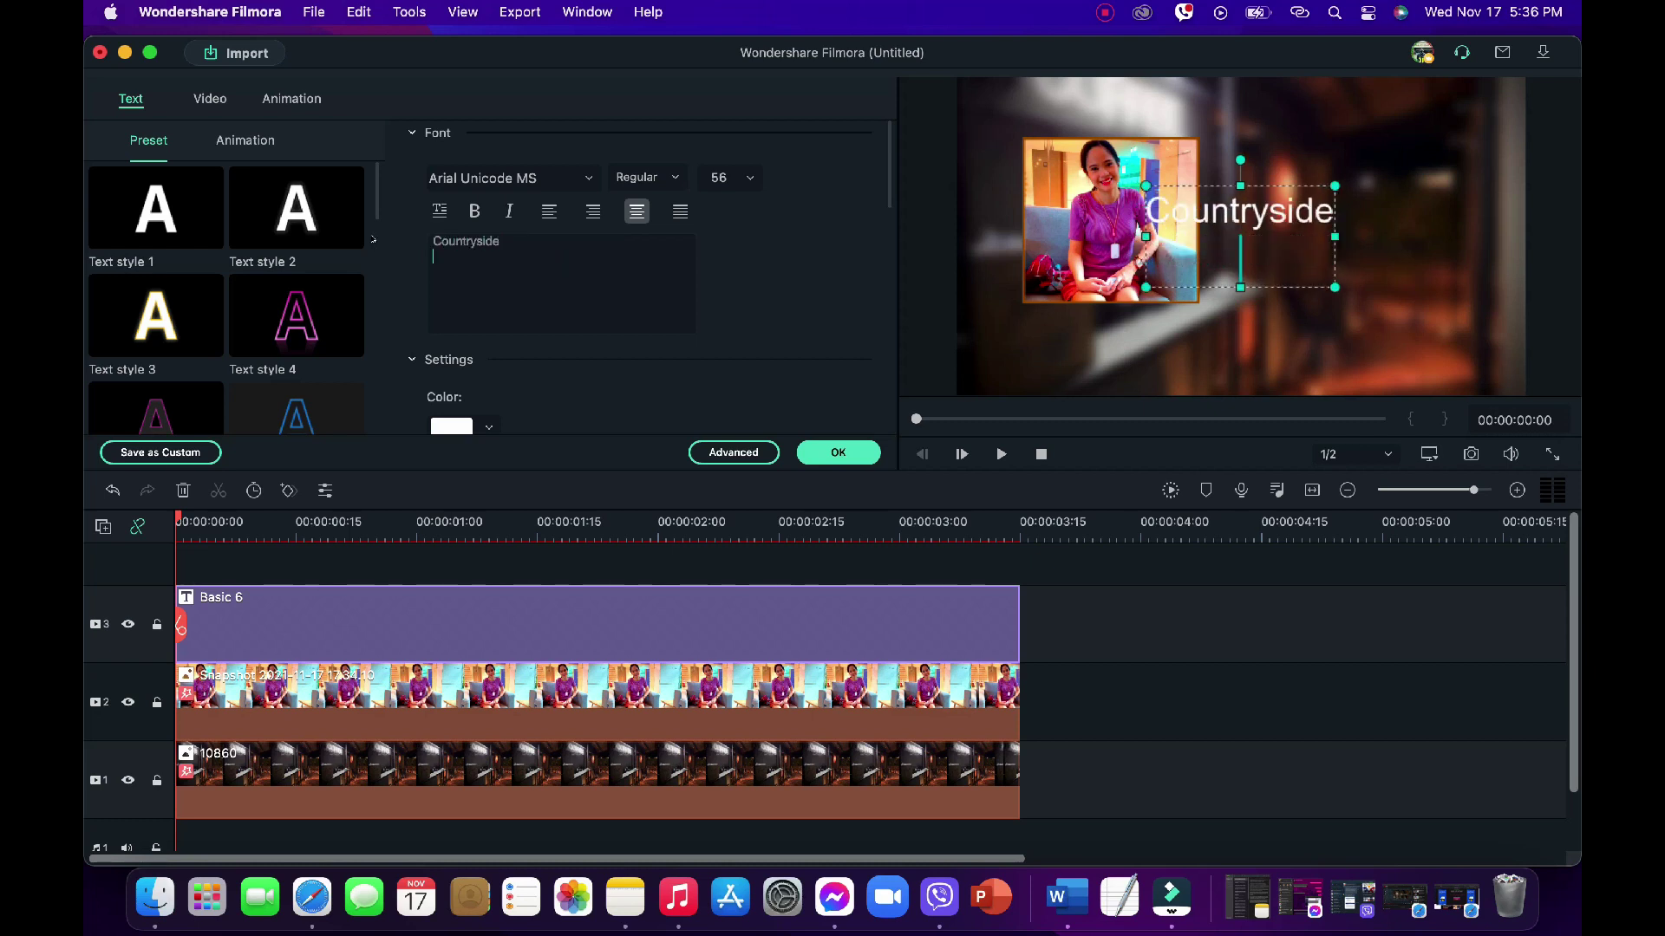
type("Artlist.lo")
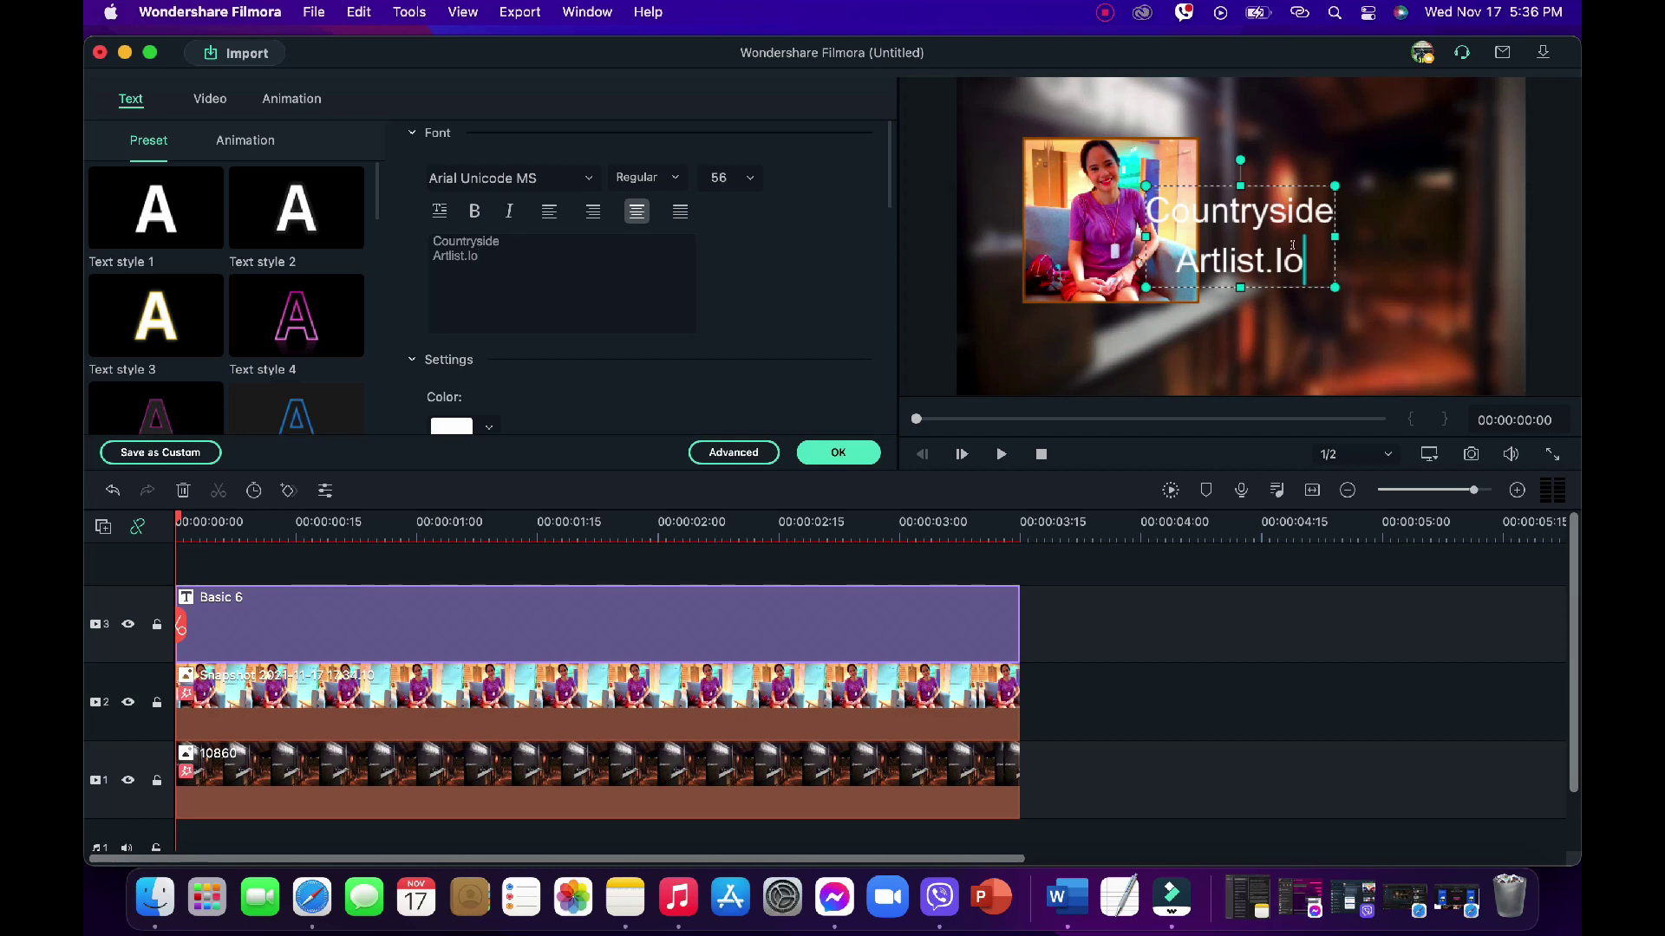
Set the "Artlist.Io" line's font size to 30 and move the title into the empty area right of the portrait.
triple_click(1198, 252)
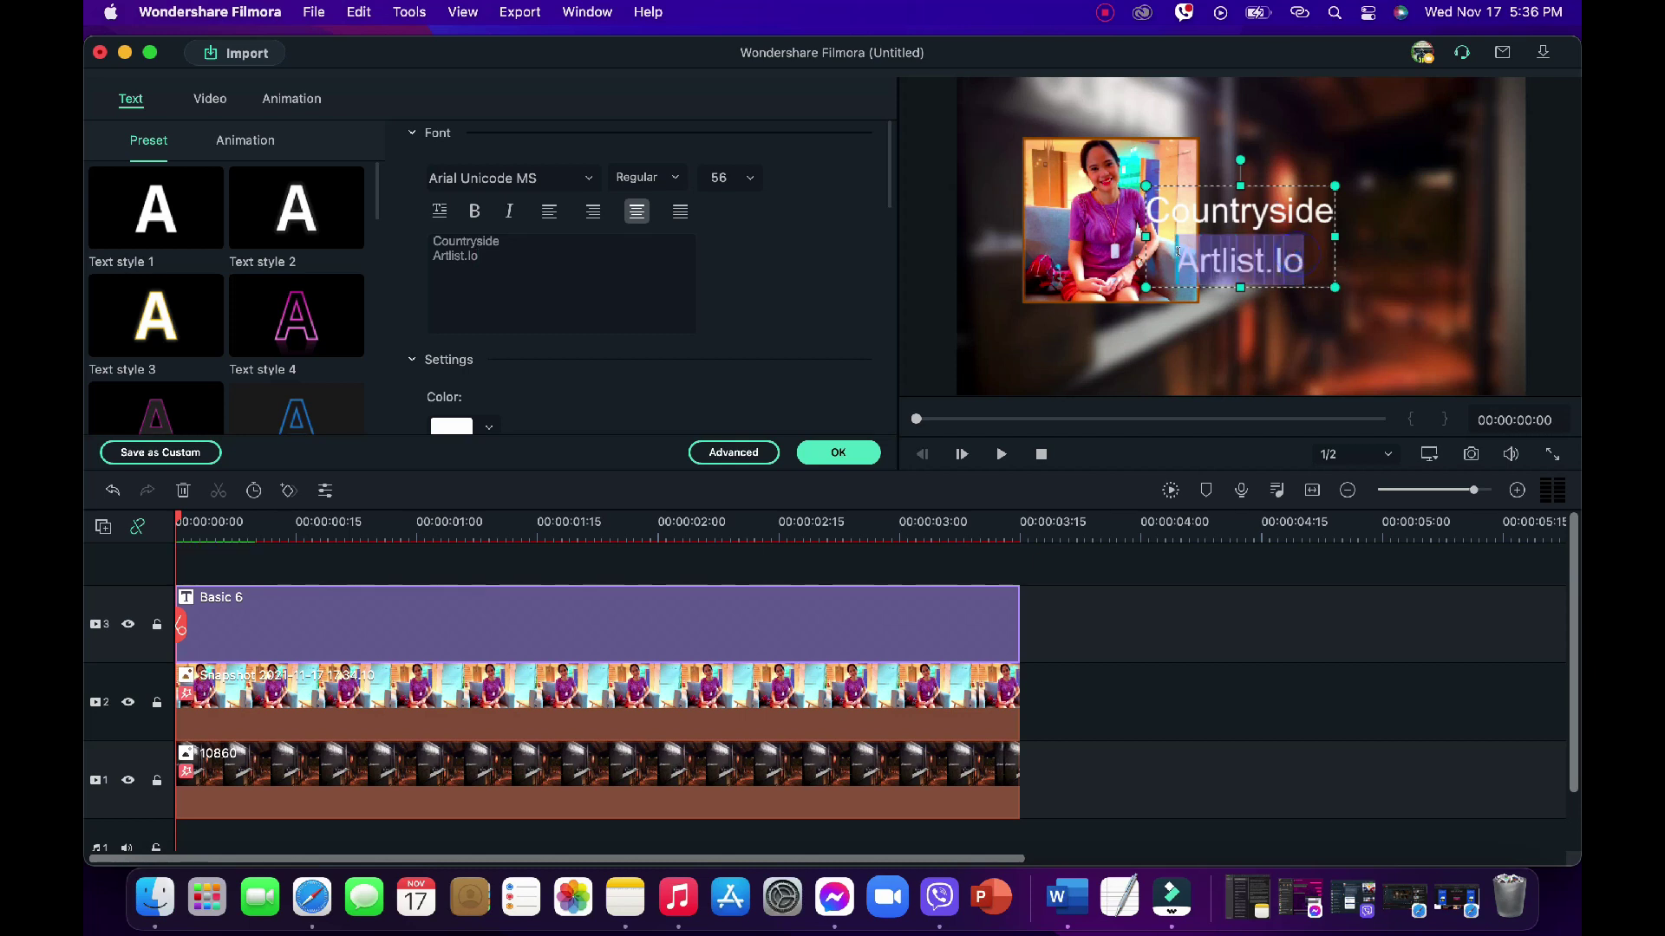
left_click(751, 179)
left_click(729, 398)
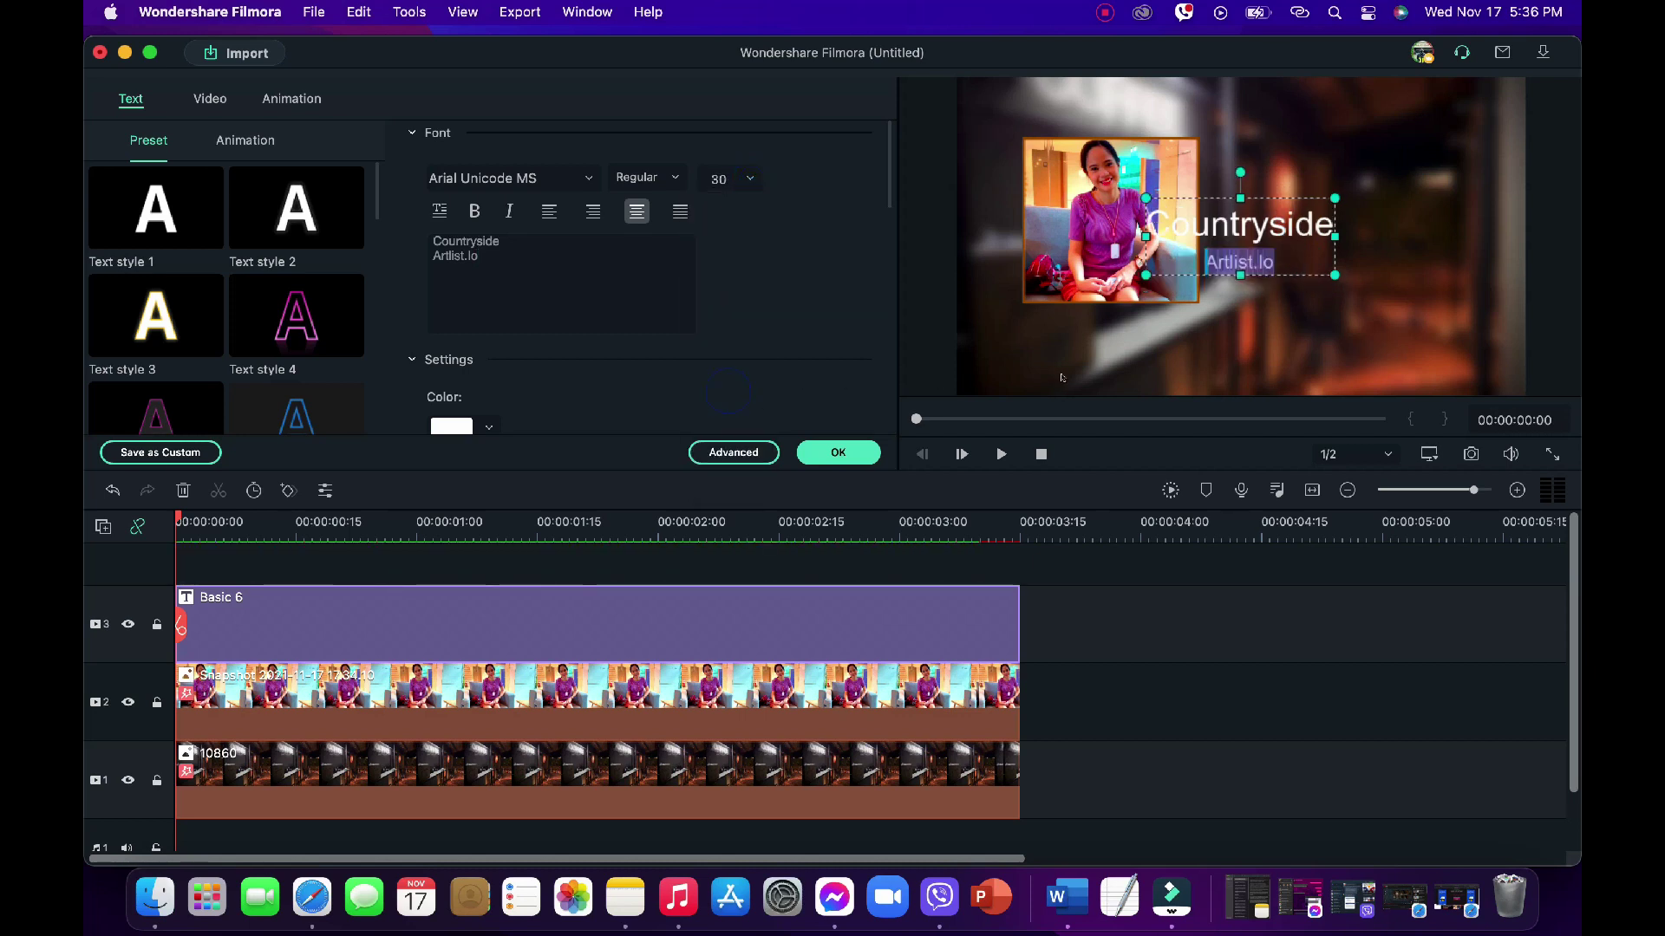
left_click_drag(1306, 191, 1387, 174)
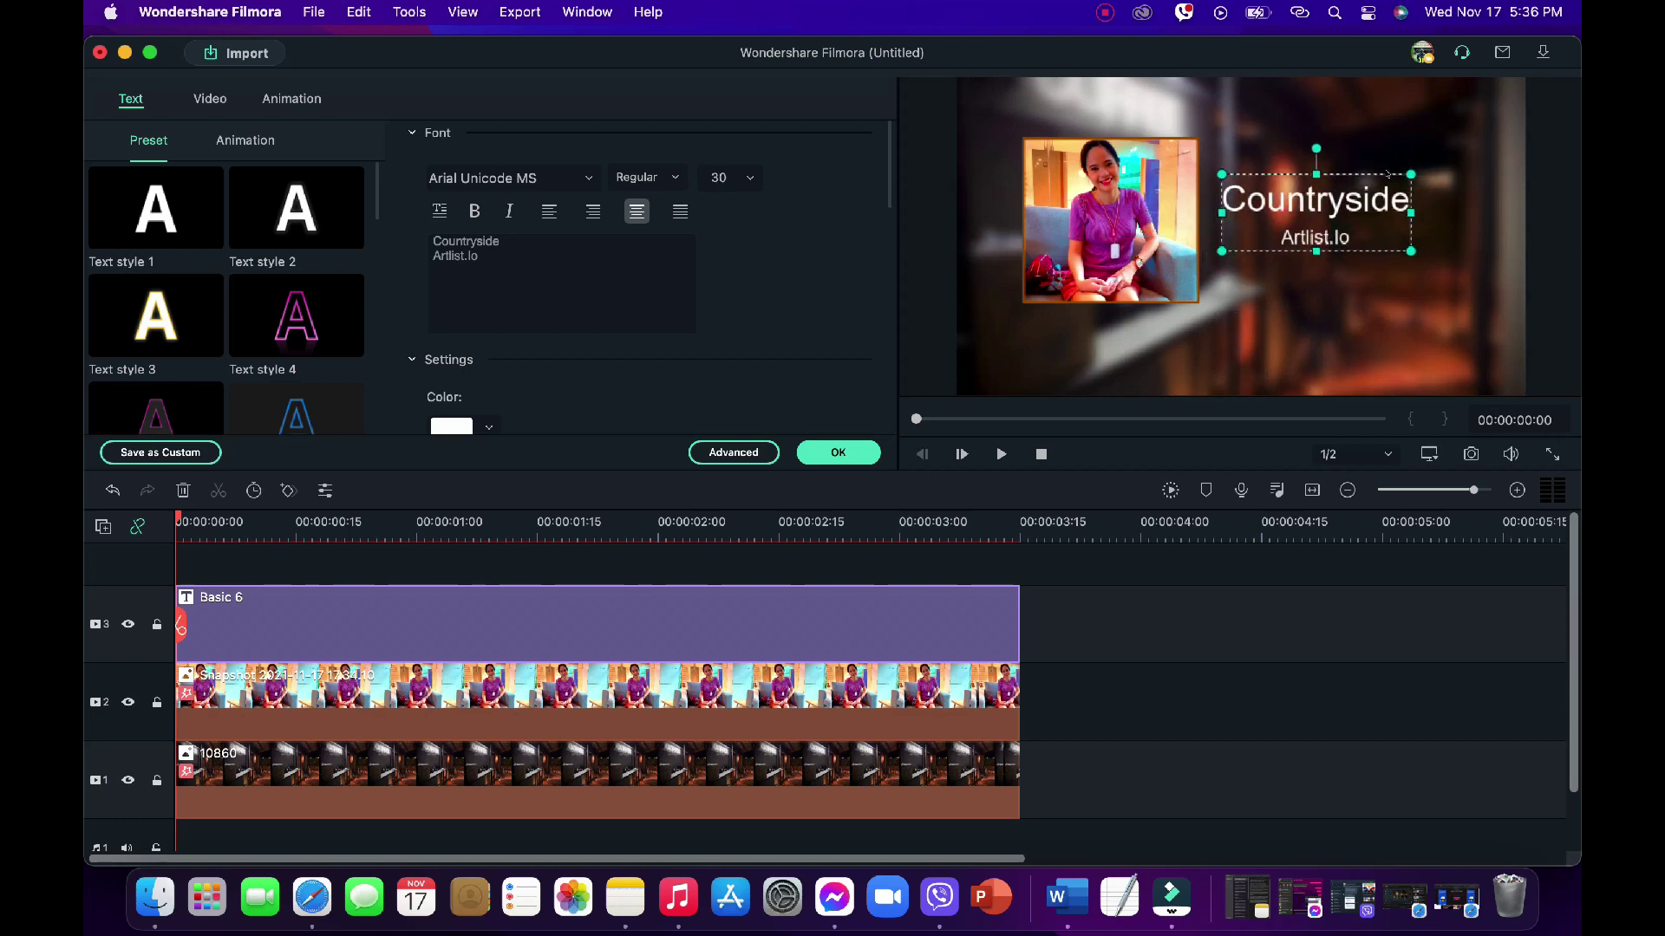
Apply the Text style 2 preset to the title and change its font to Coalition.
left_click(275, 205)
left_click(592, 176)
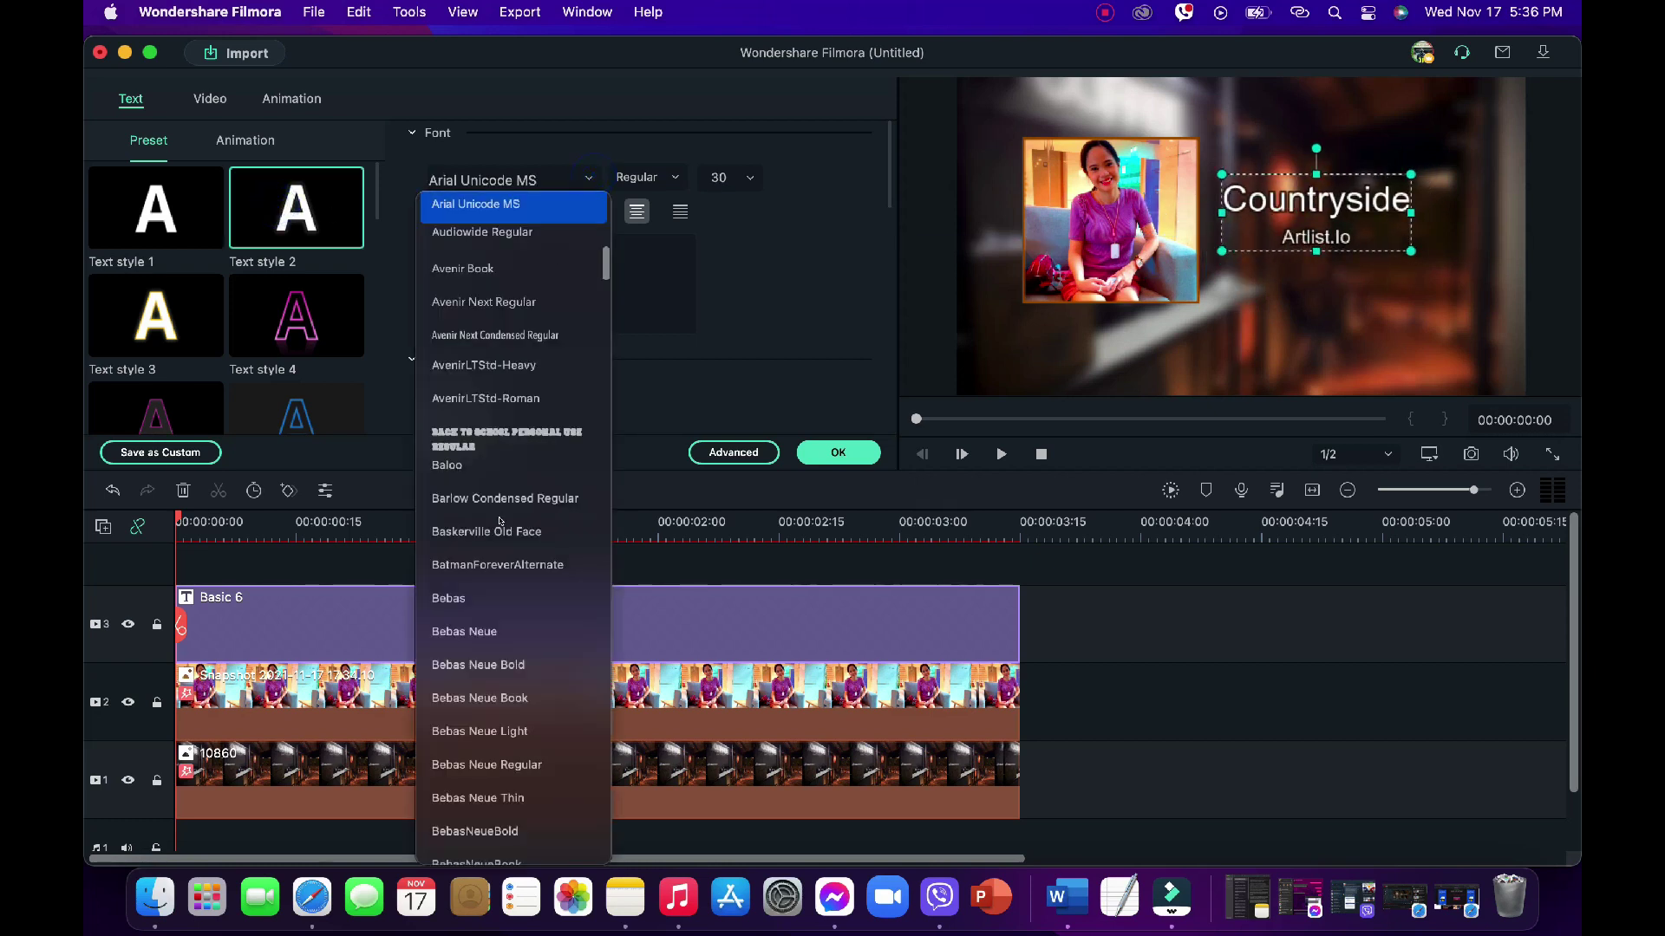
scroll(500, 521, "down", 15)
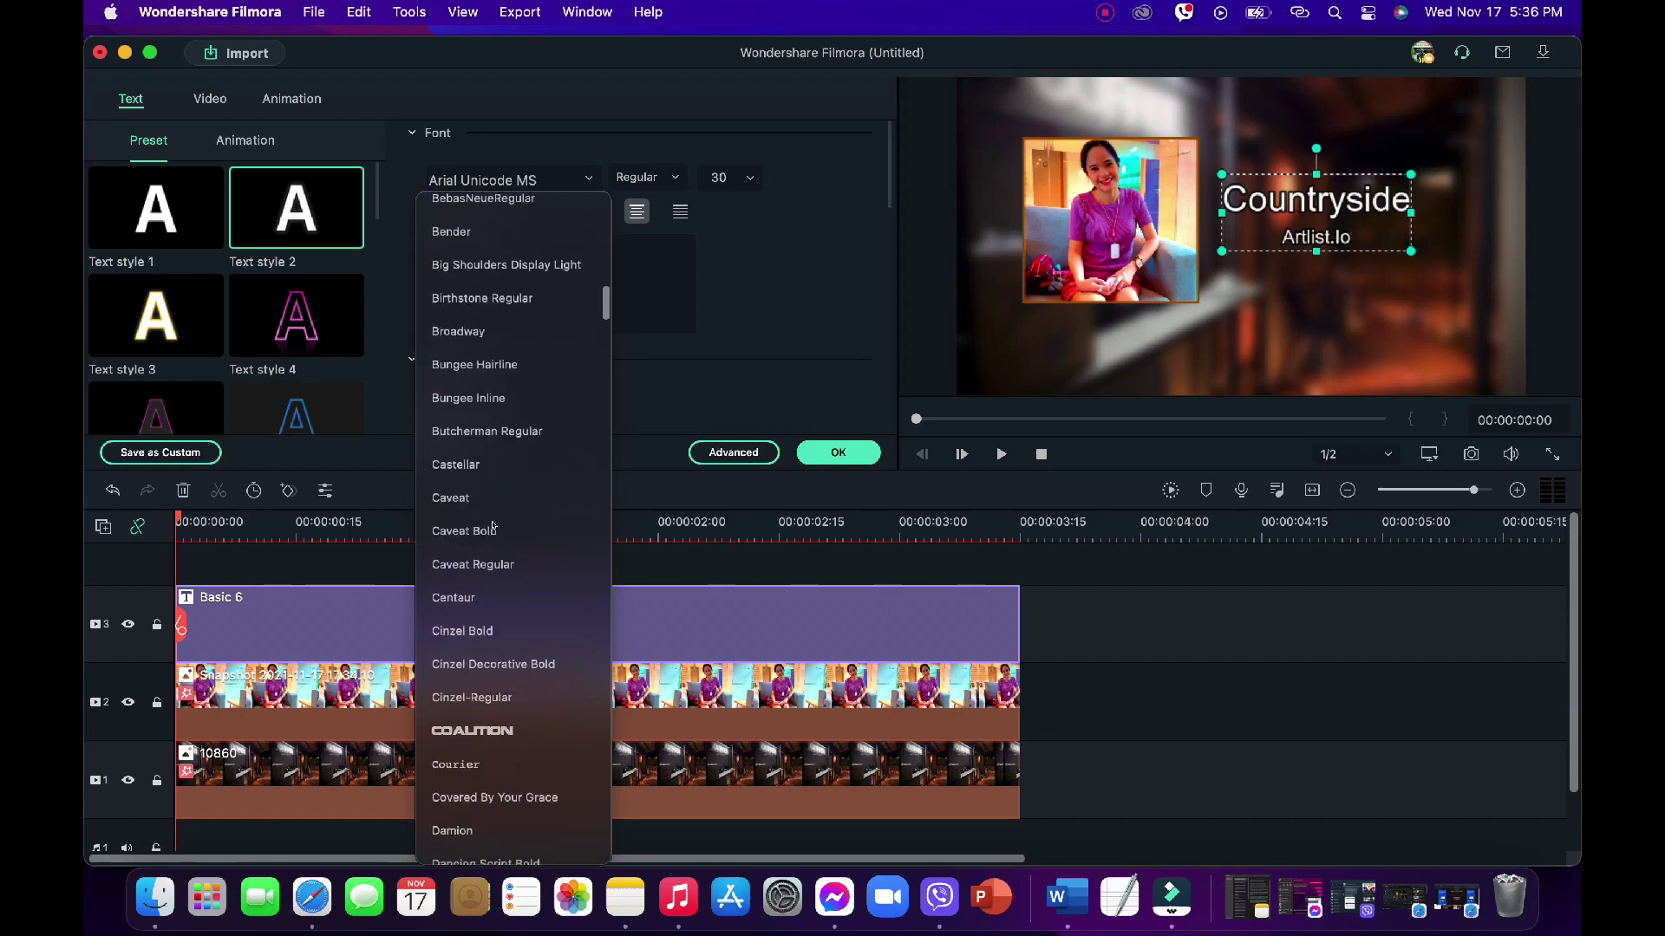
scroll(492, 526, "down", 5)
left_click(483, 569)
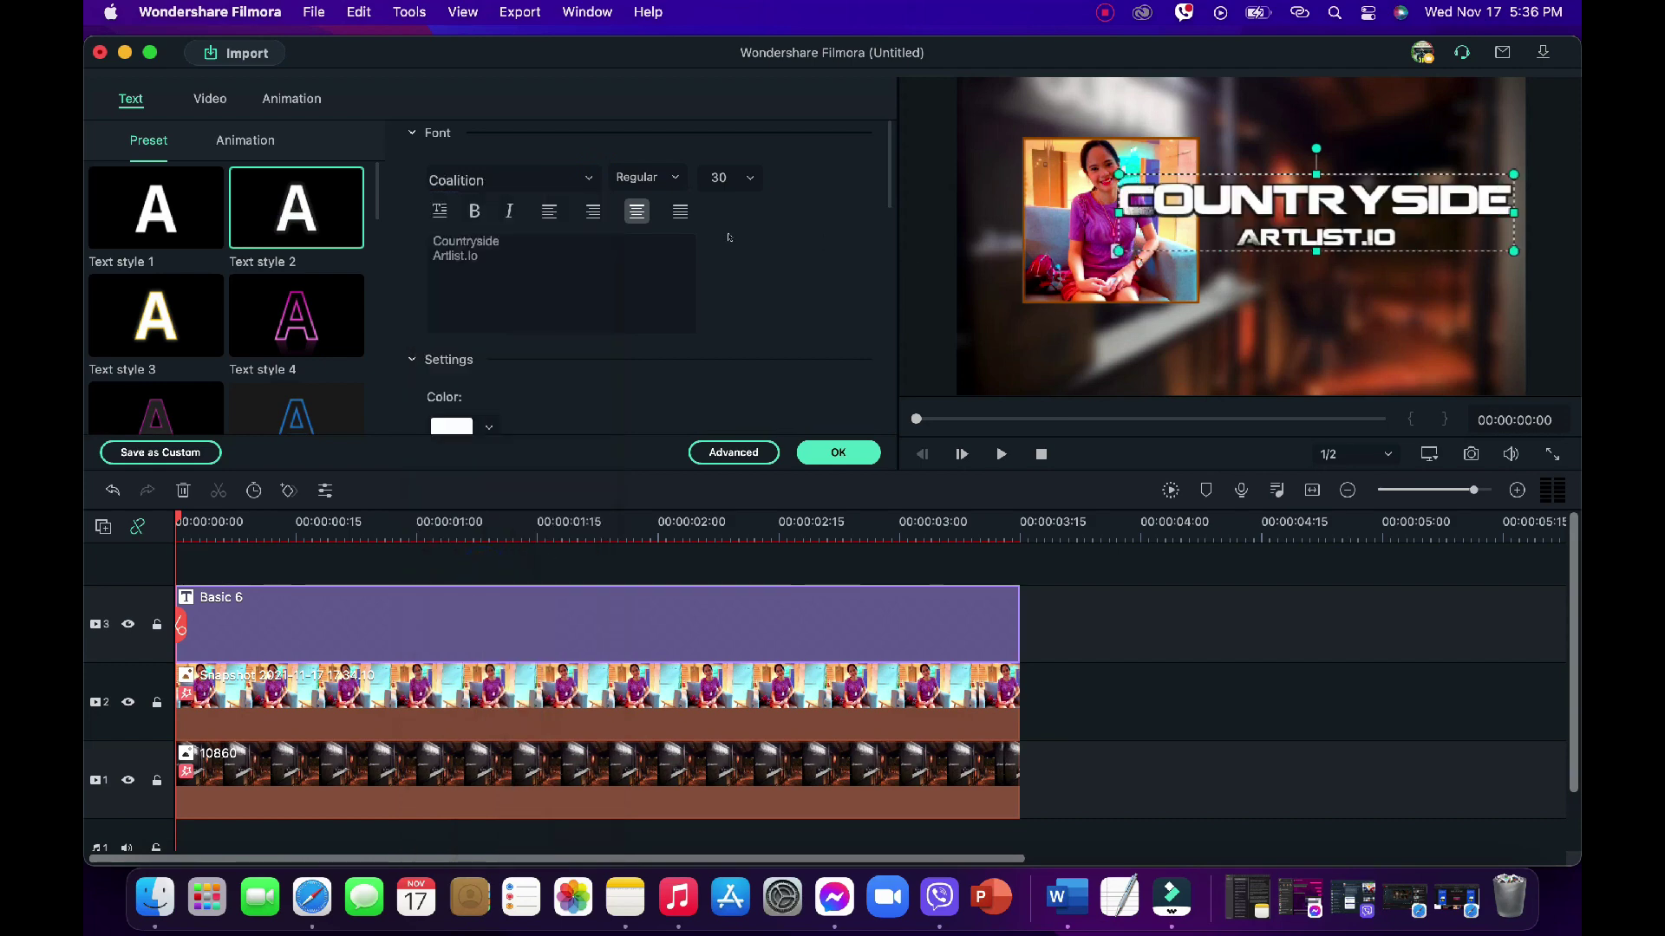
Try font size 20 on the whole title, and settle on size 36.
left_click(750, 179)
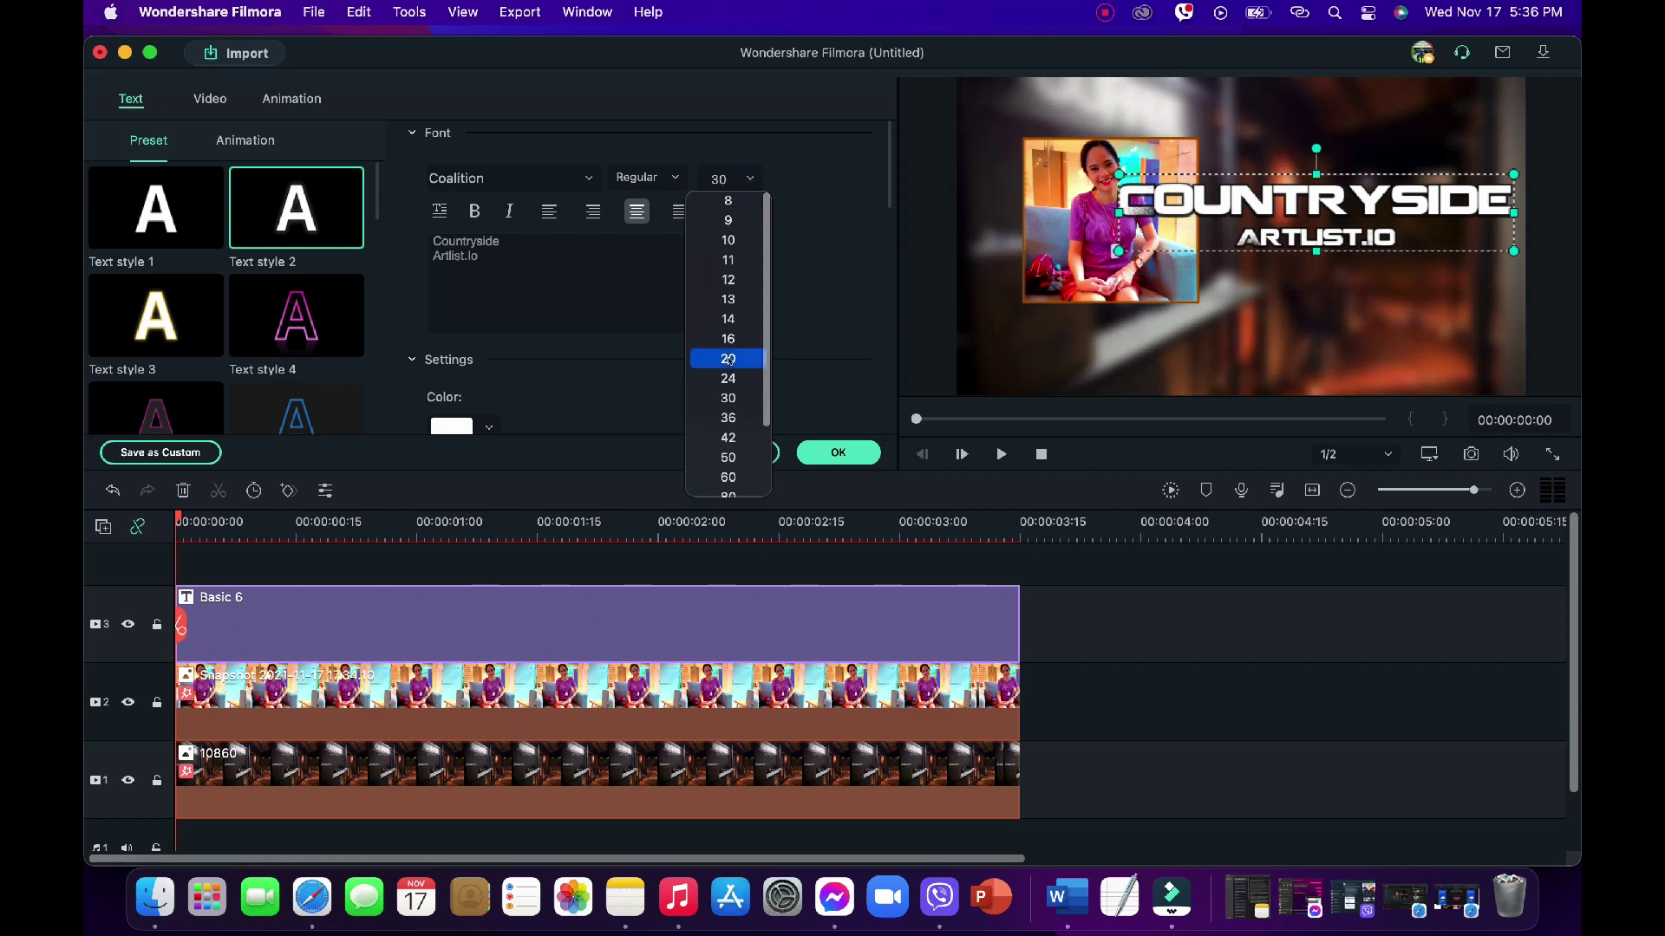
left_click(730, 362)
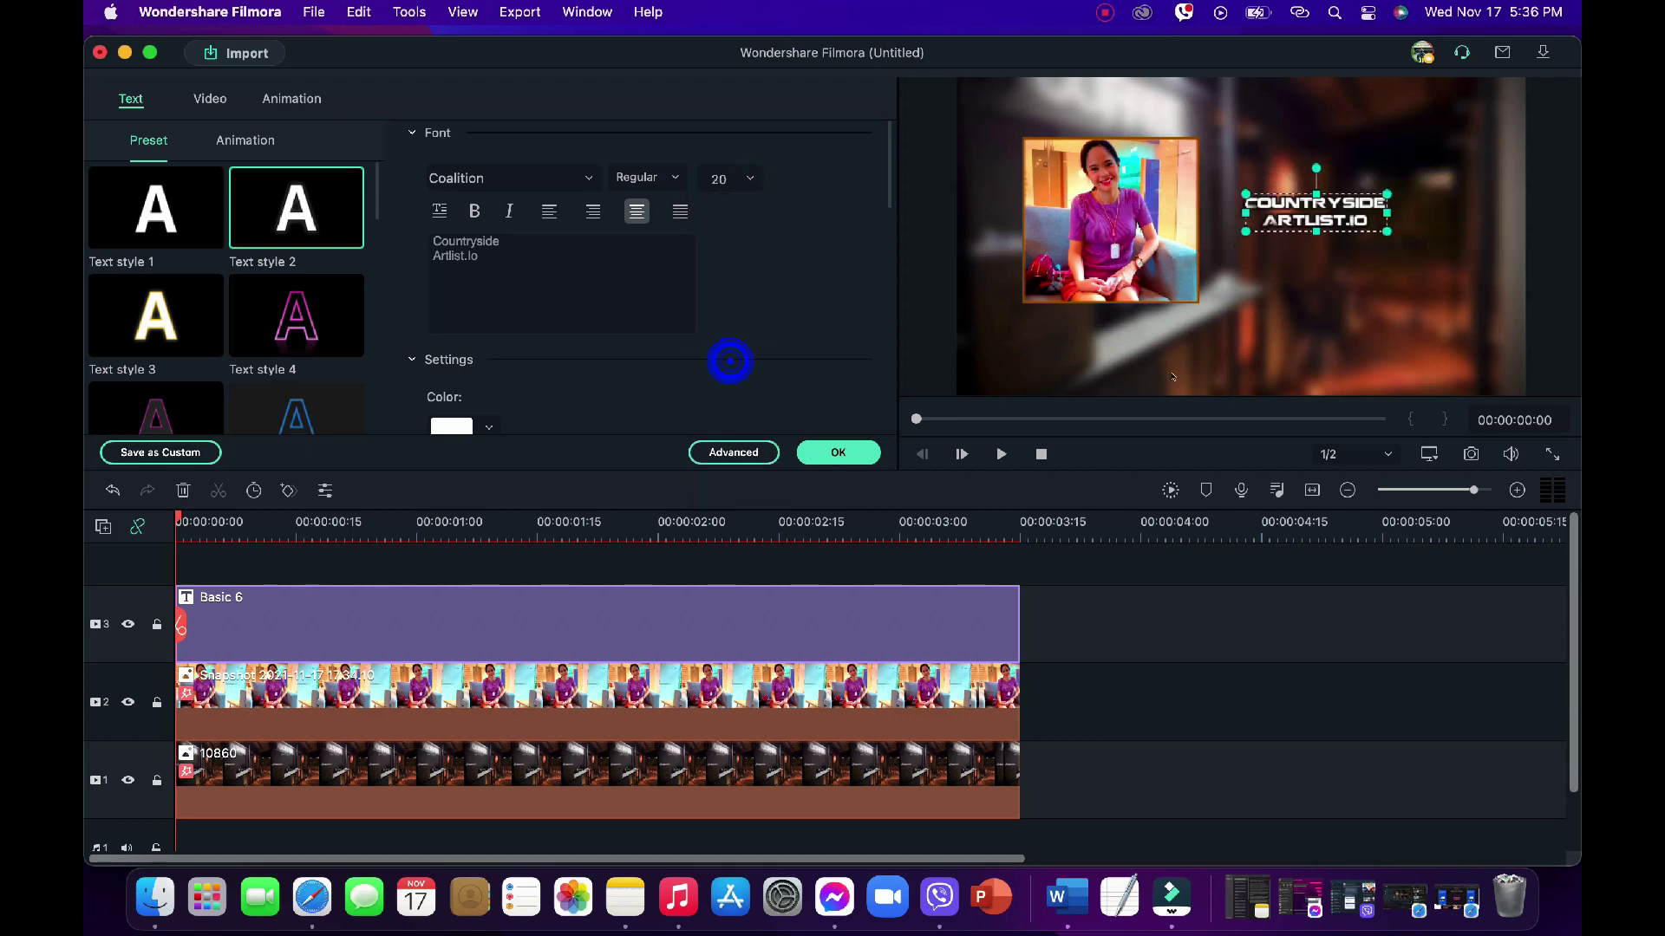
left_click(753, 177)
left_click(728, 419)
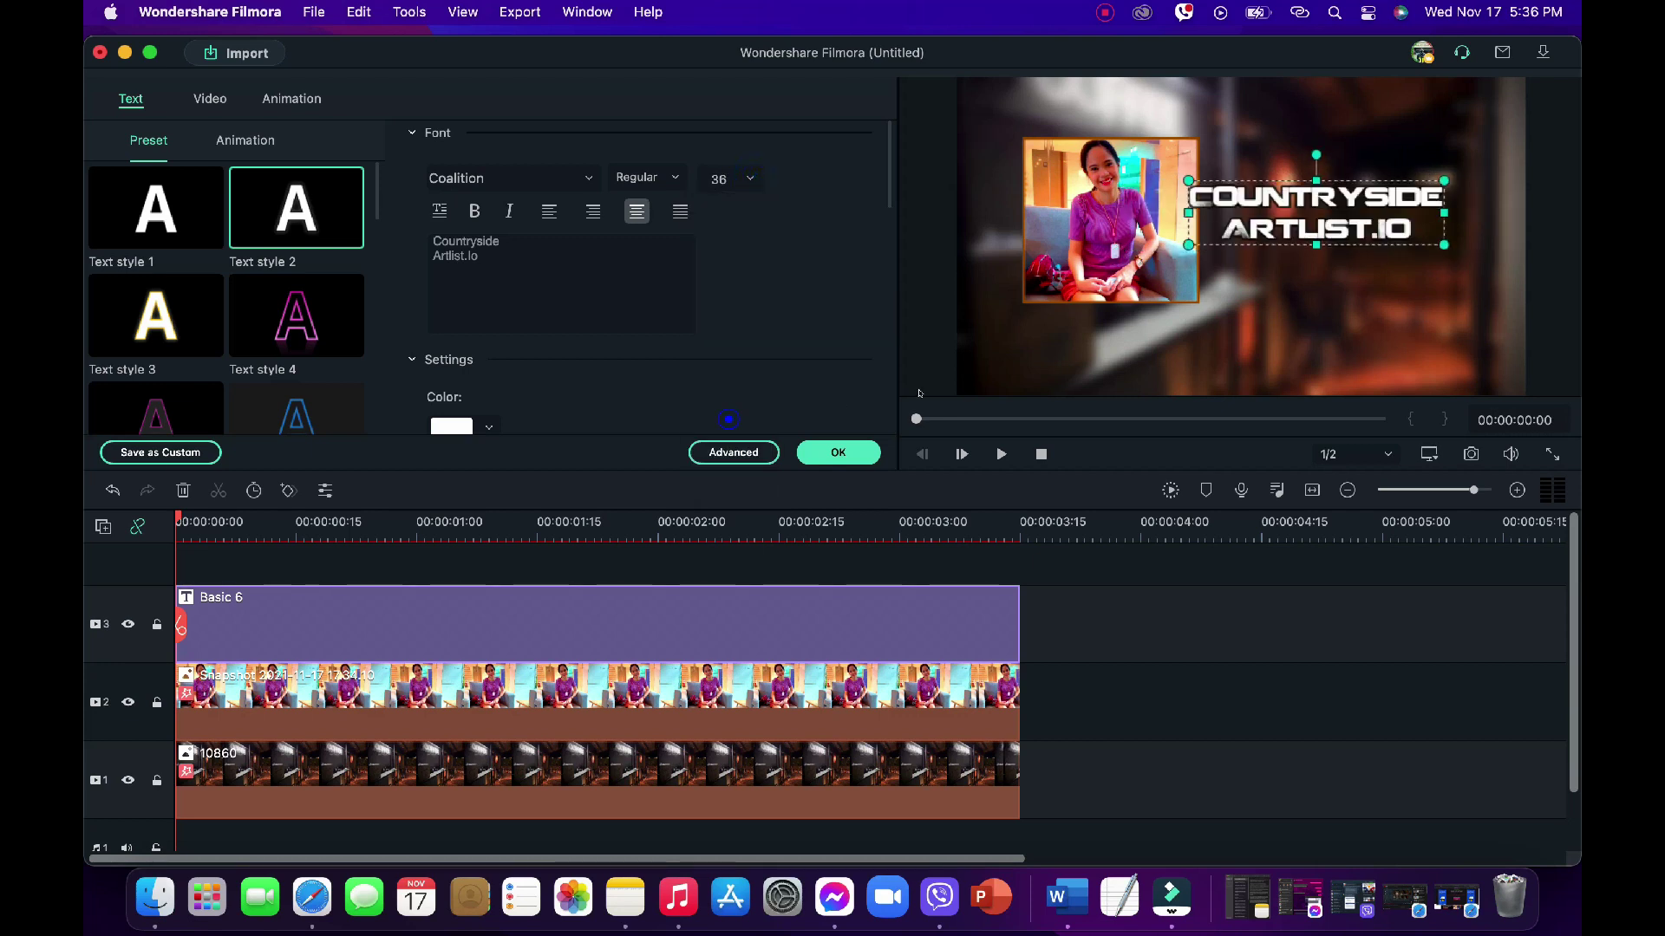
Move the title slightly further from the portrait and set the "Artlist.Io" line's font size to 20.
left_click_drag(1356, 187, 1383, 182)
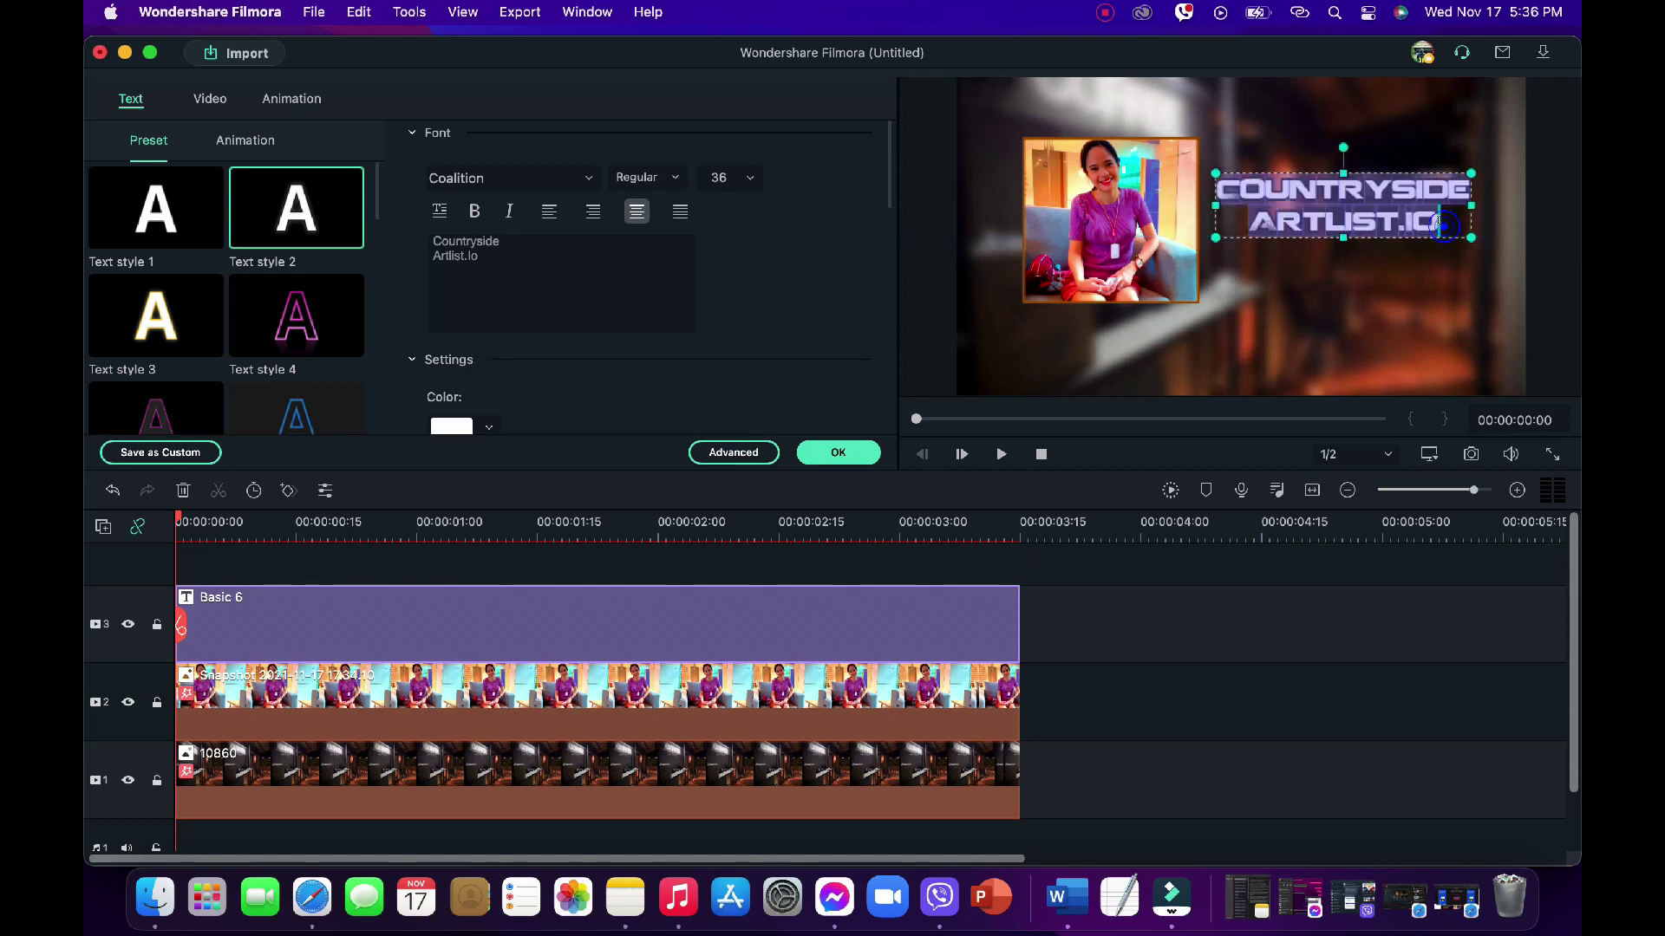
double_click(1440, 223)
left_click_drag(1371, 224, 1246, 219)
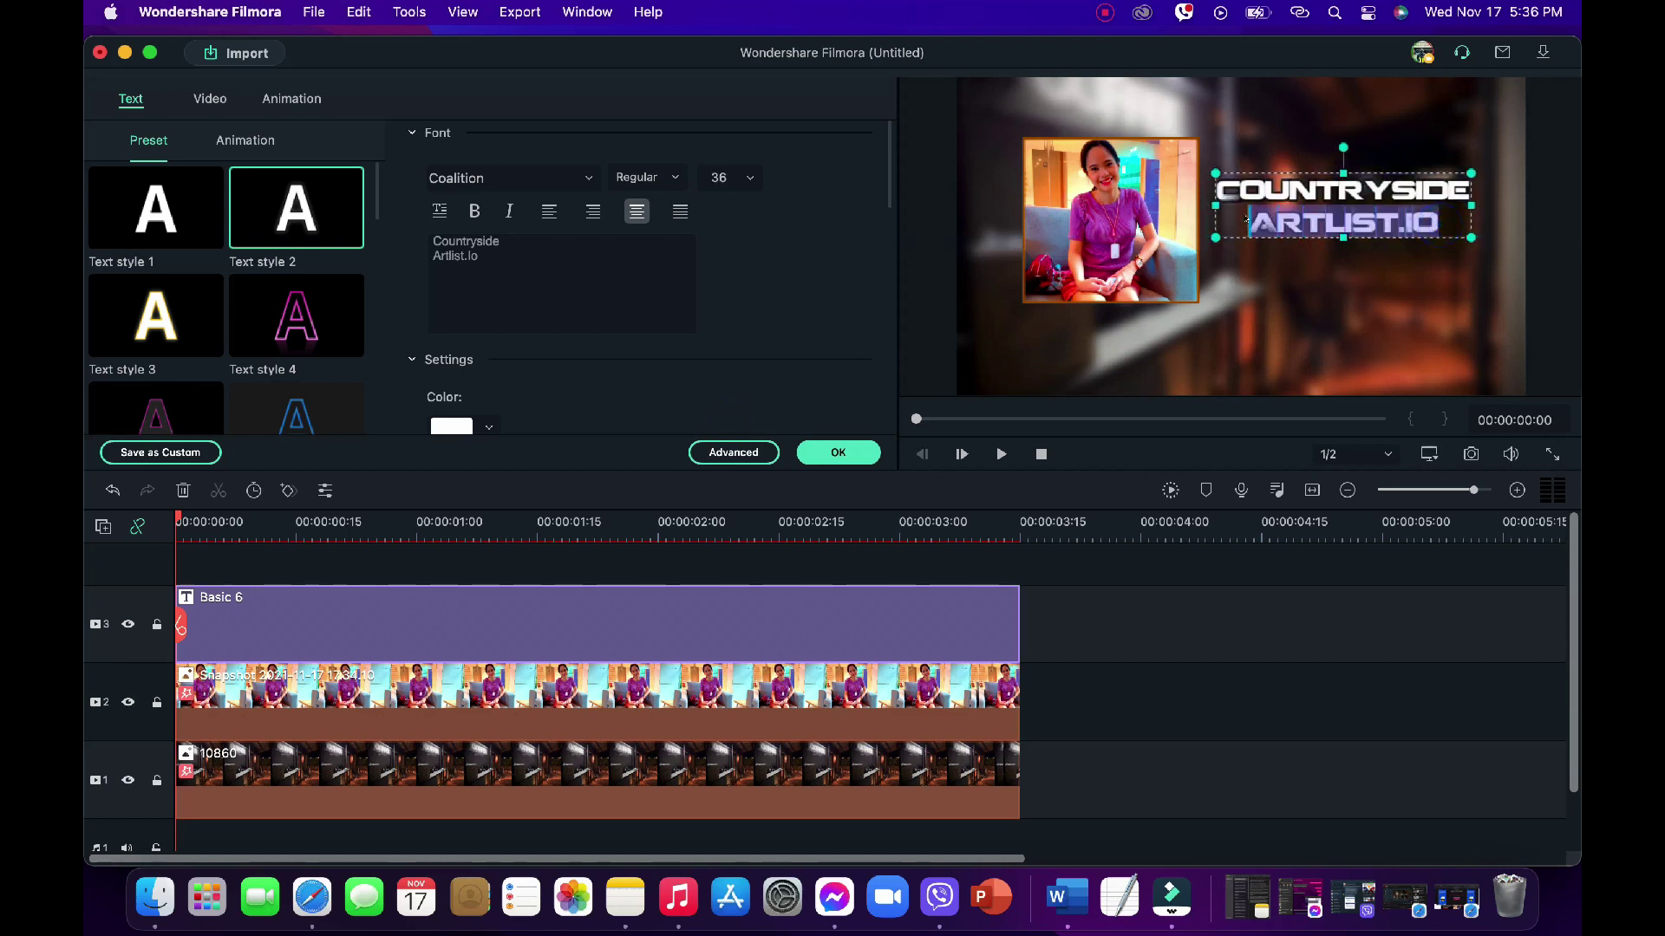
left_click(750, 178)
left_click(728, 358)
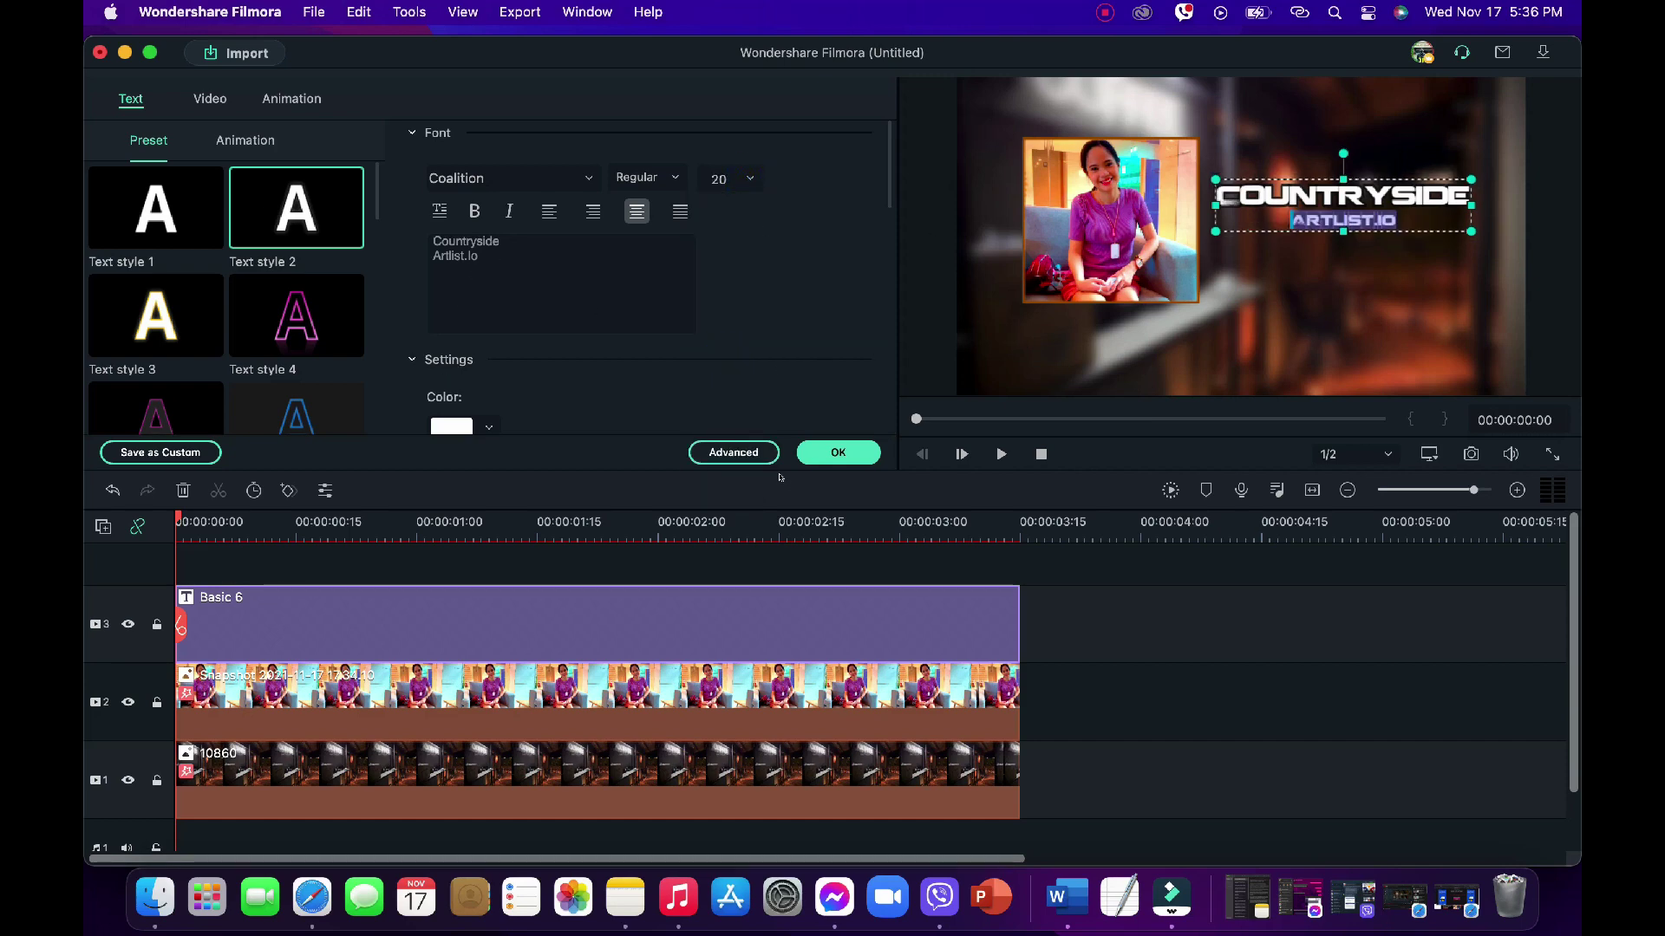
Give the title text a gradient fill from white to Mocha brown in the advanced title settings.
left_click(735, 451)
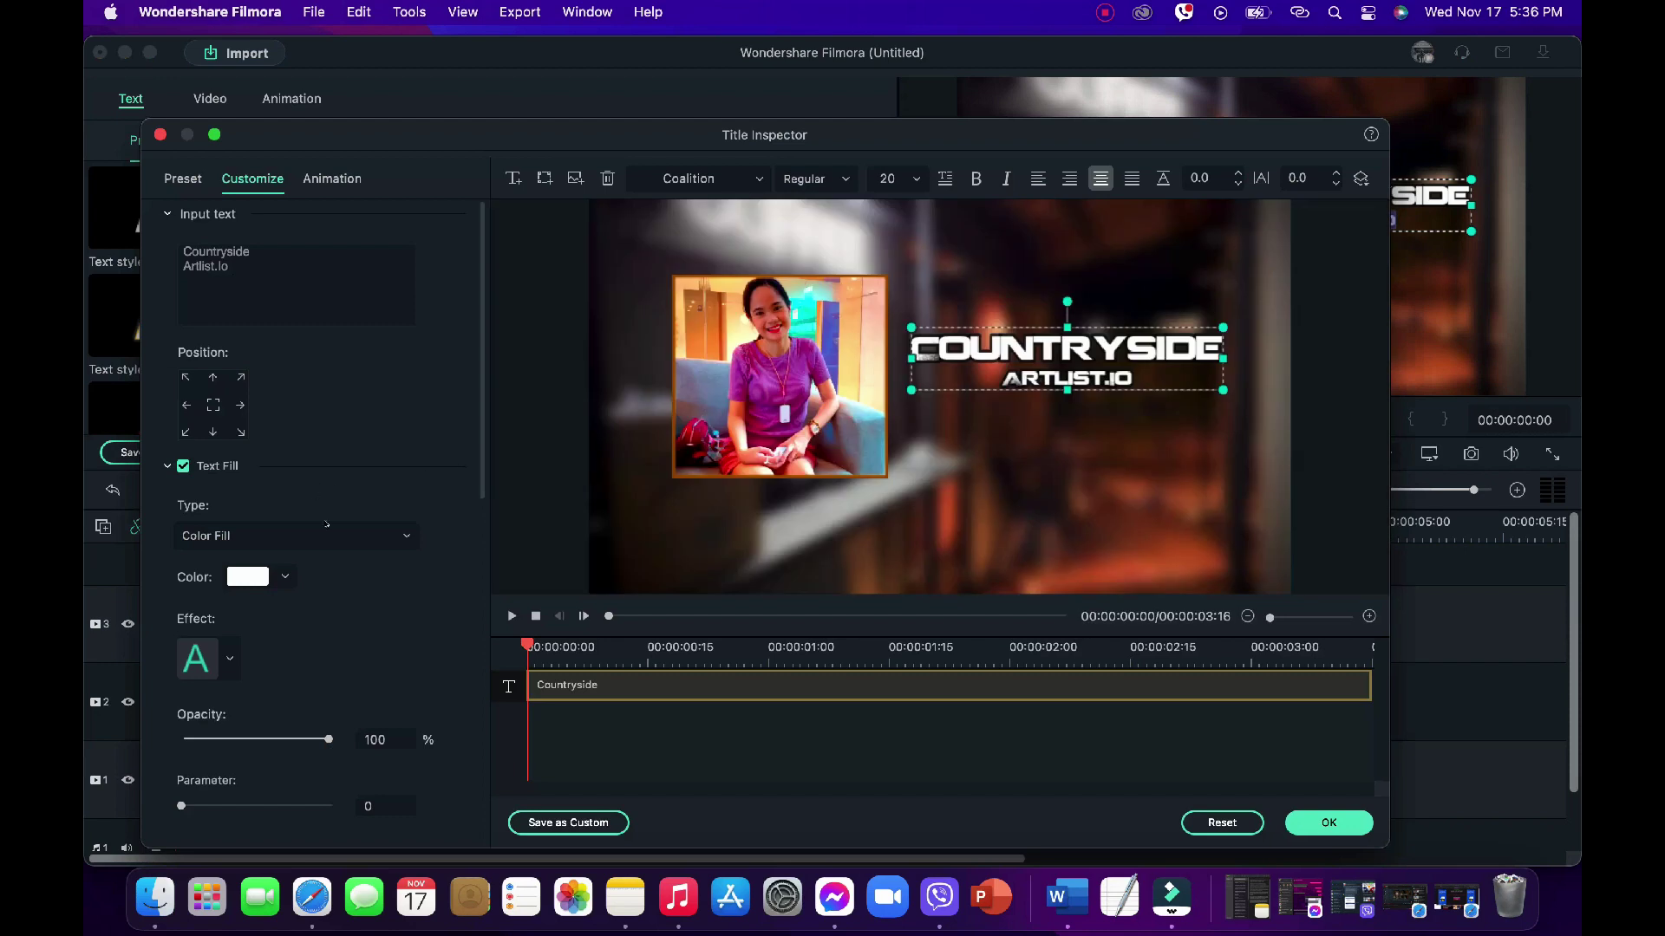
scroll(341, 542, "down", 1)
left_click(289, 495)
left_click(260, 513)
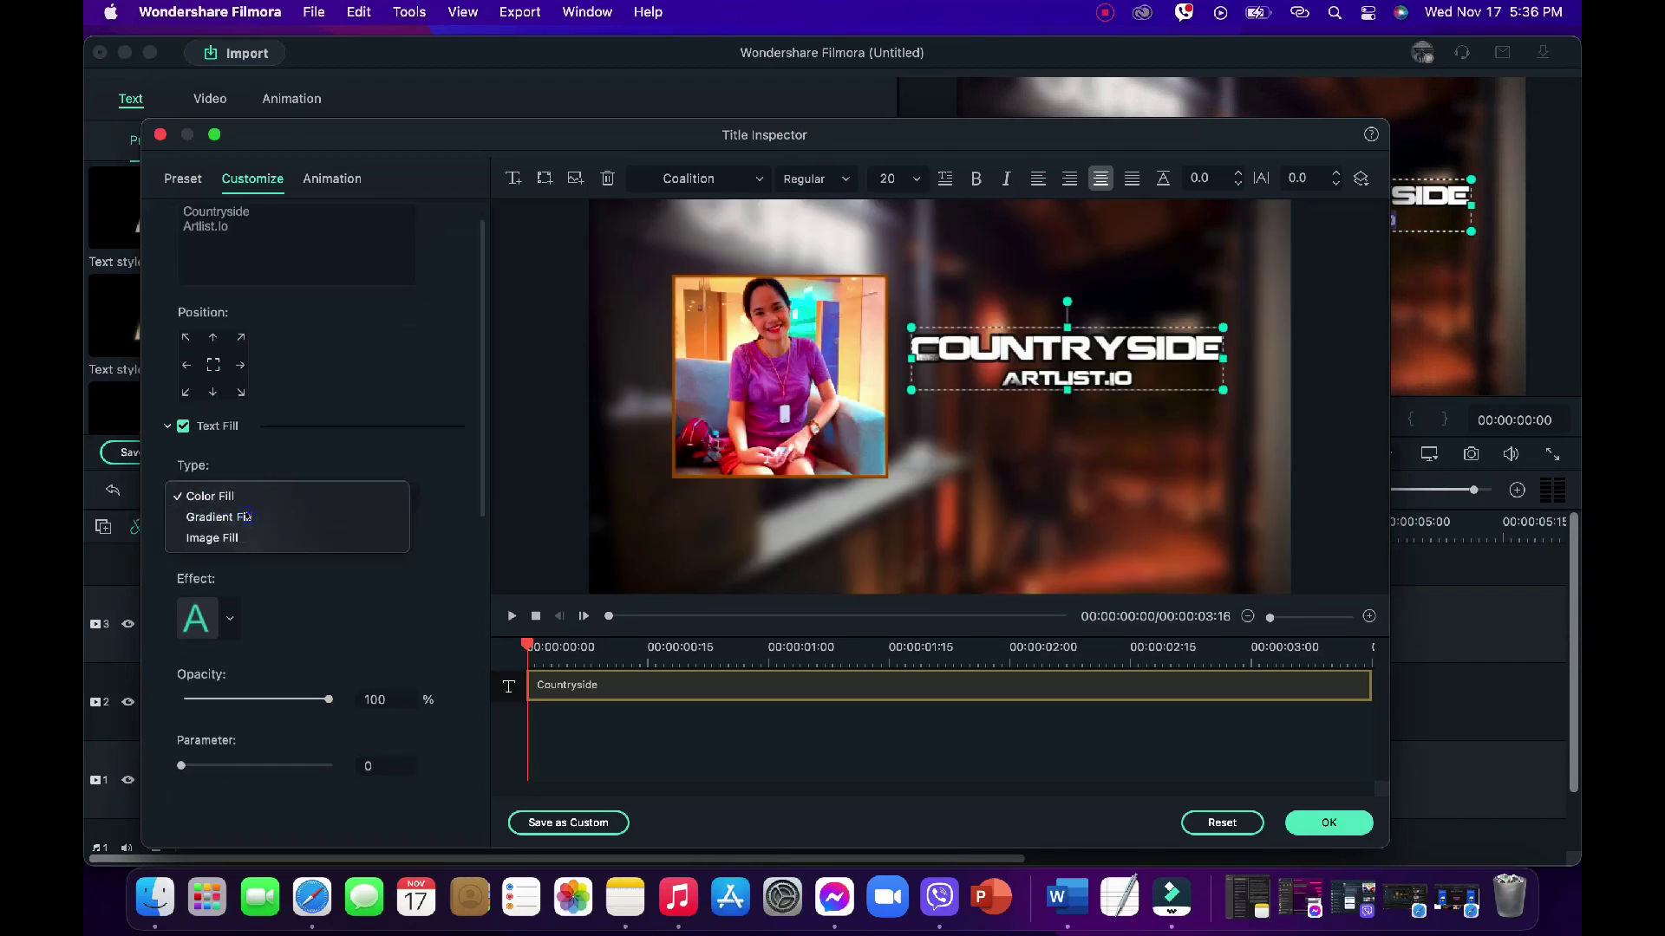
left_click(274, 540)
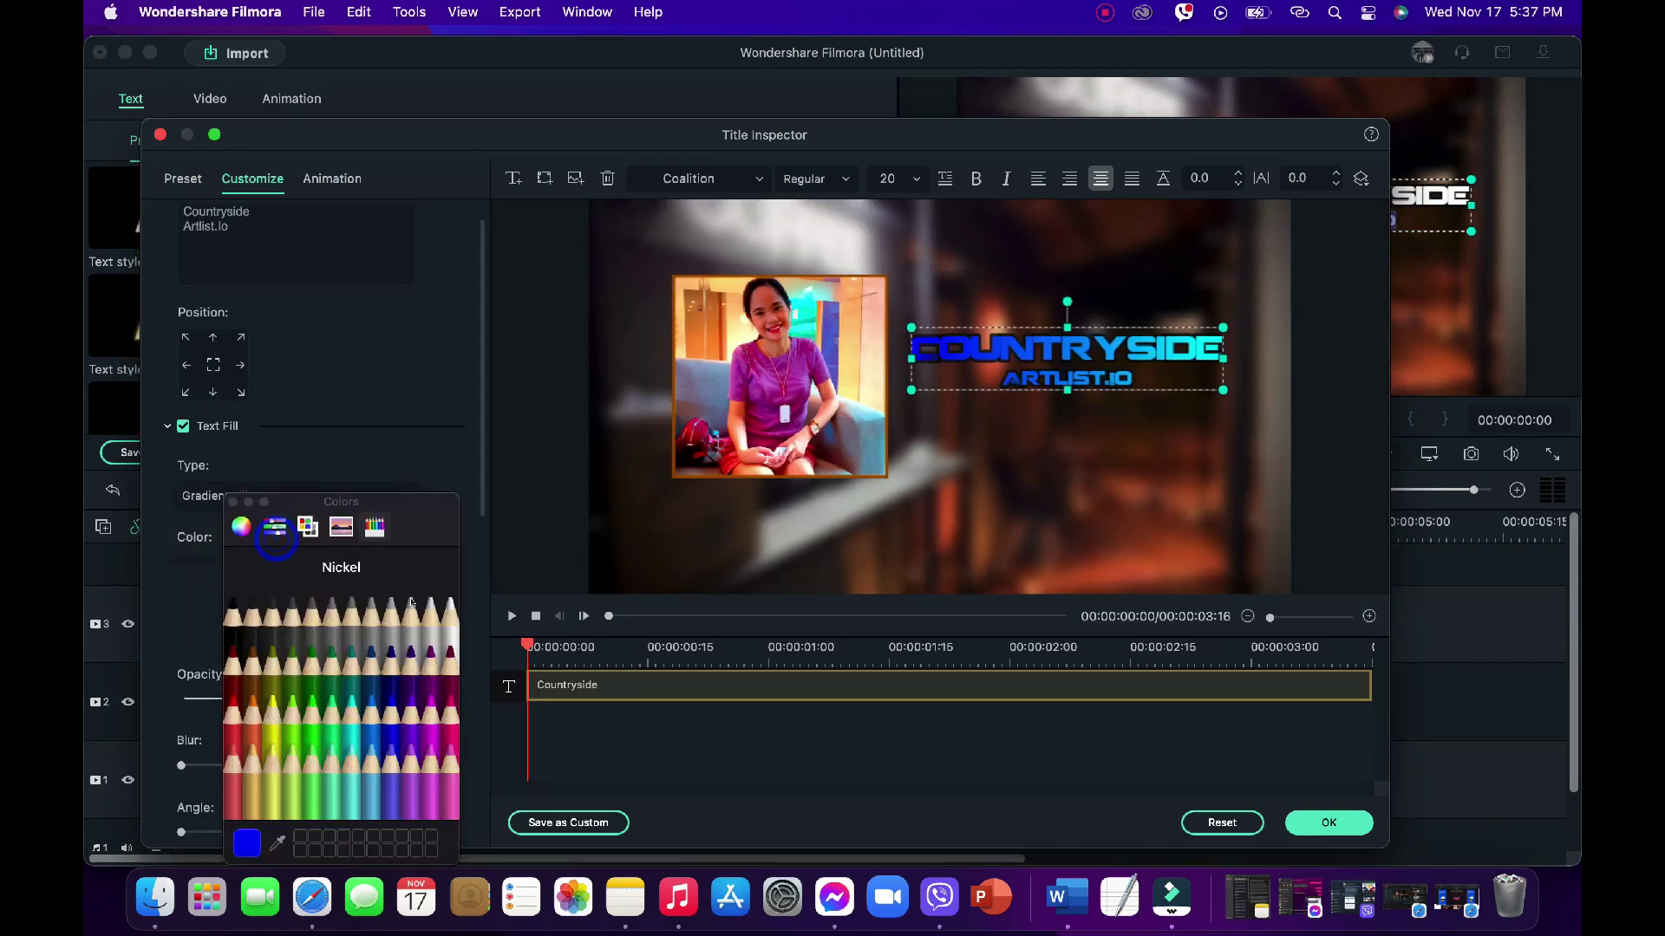
left_click(449, 602)
left_click(395, 537)
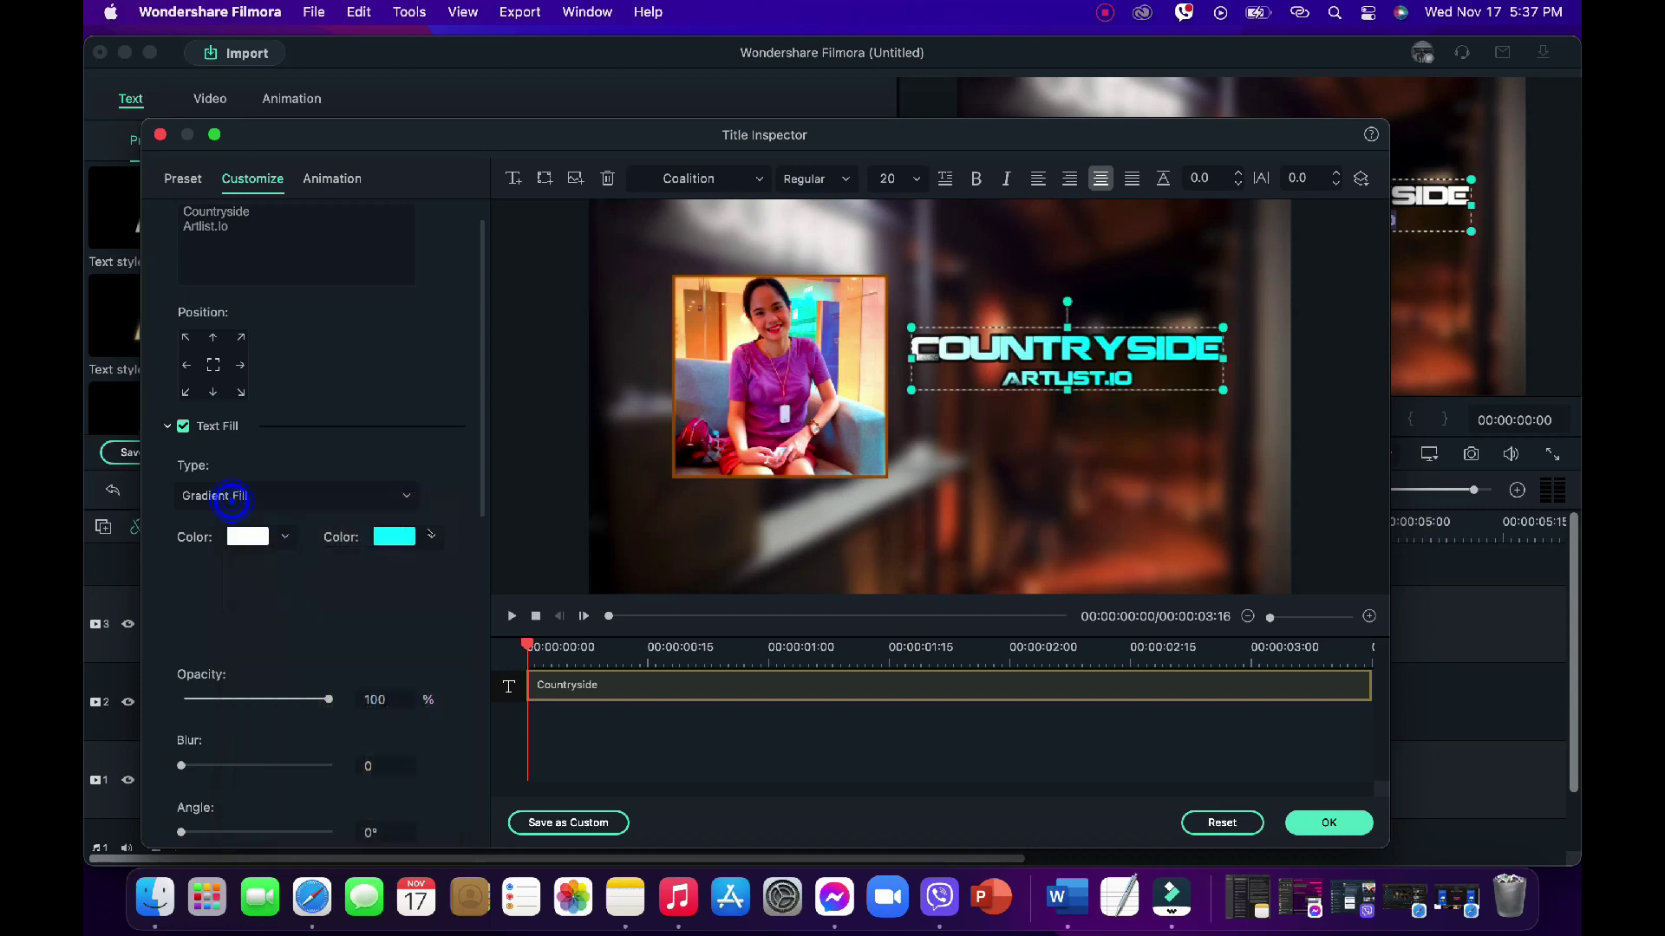
left_click(394, 537)
left_click(395, 659)
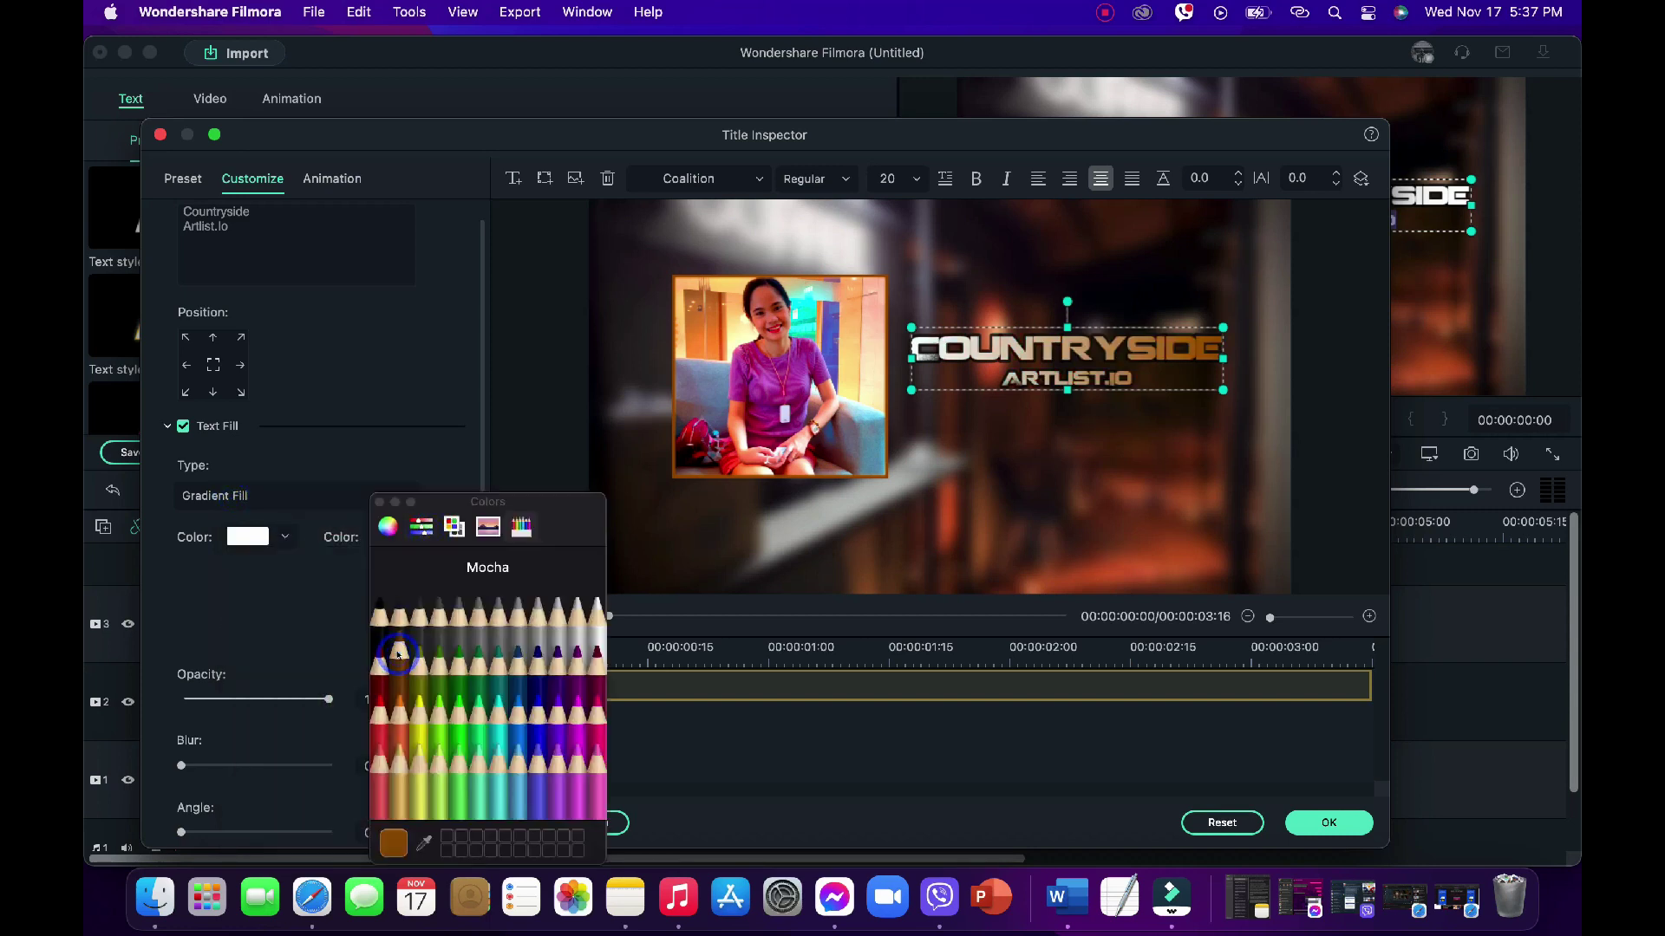
left_click(379, 503)
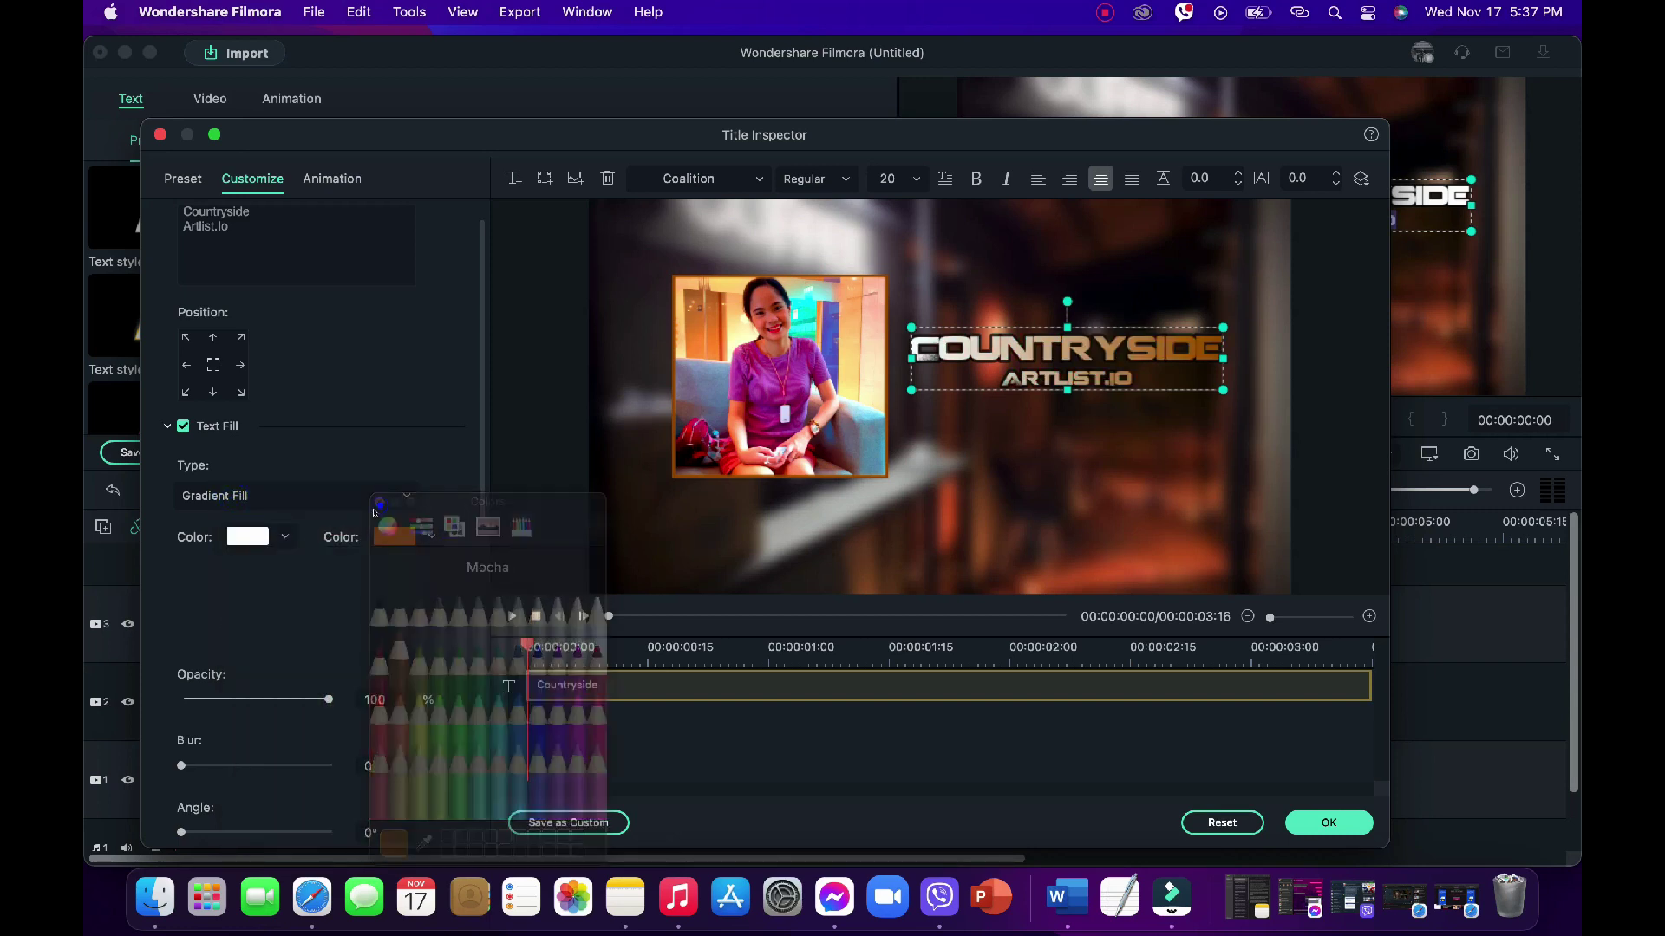
Set the gradient fill's angle to 189° and apply the title changes.
scroll(190, 735, "down", 3)
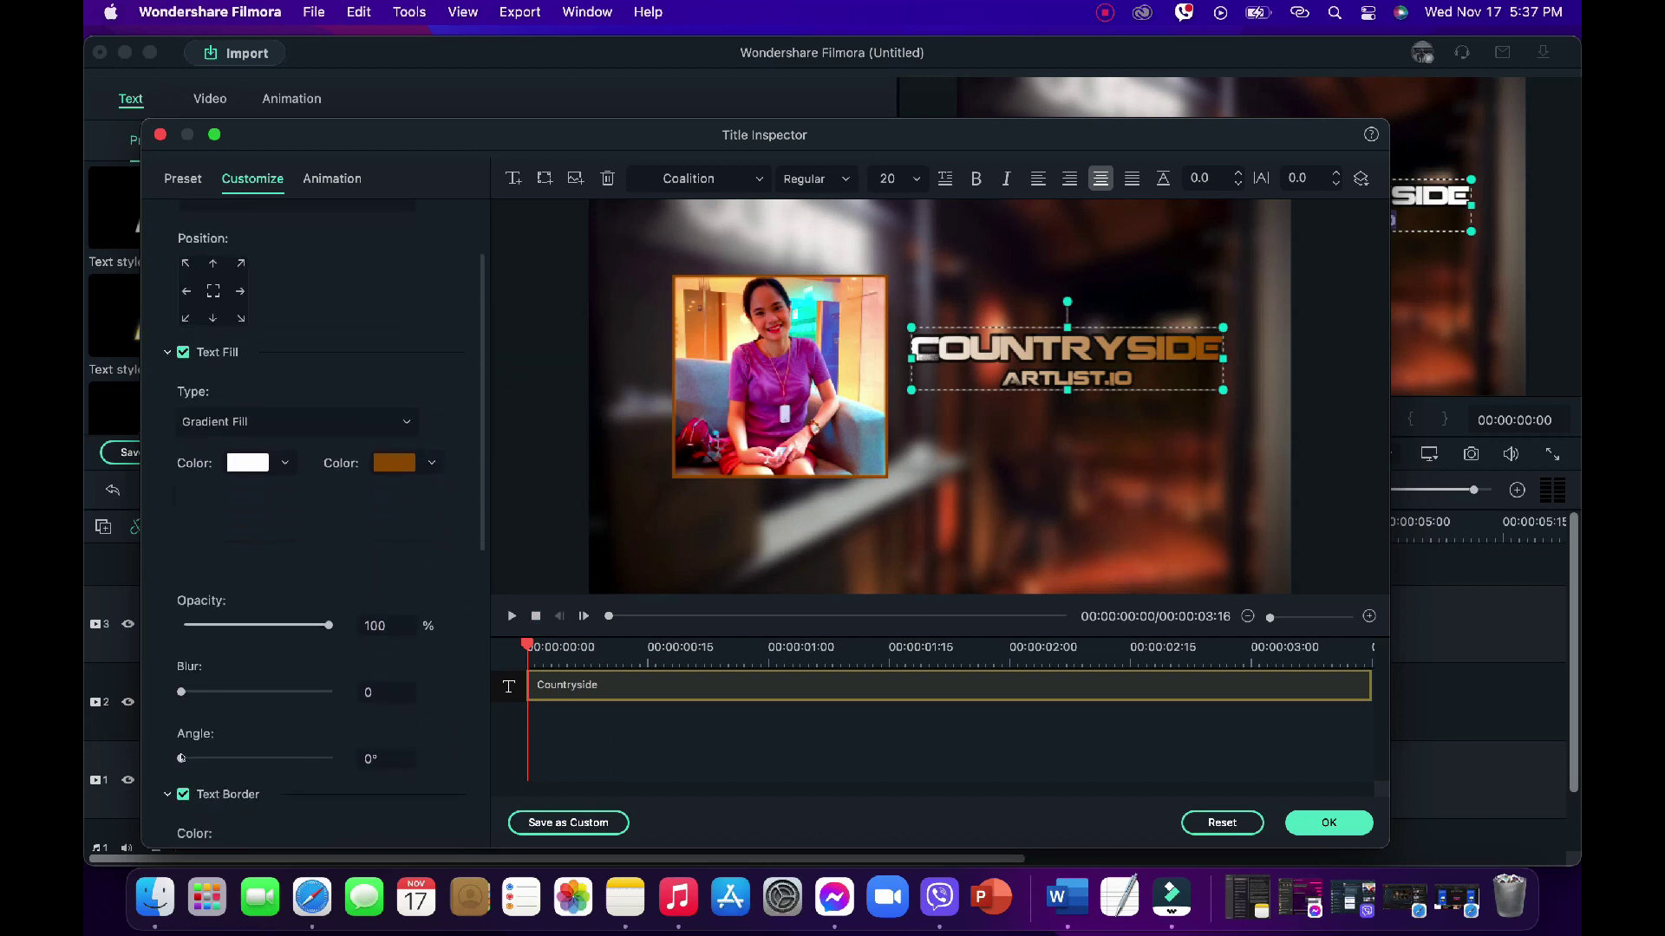
left_click_drag(181, 758, 252, 760)
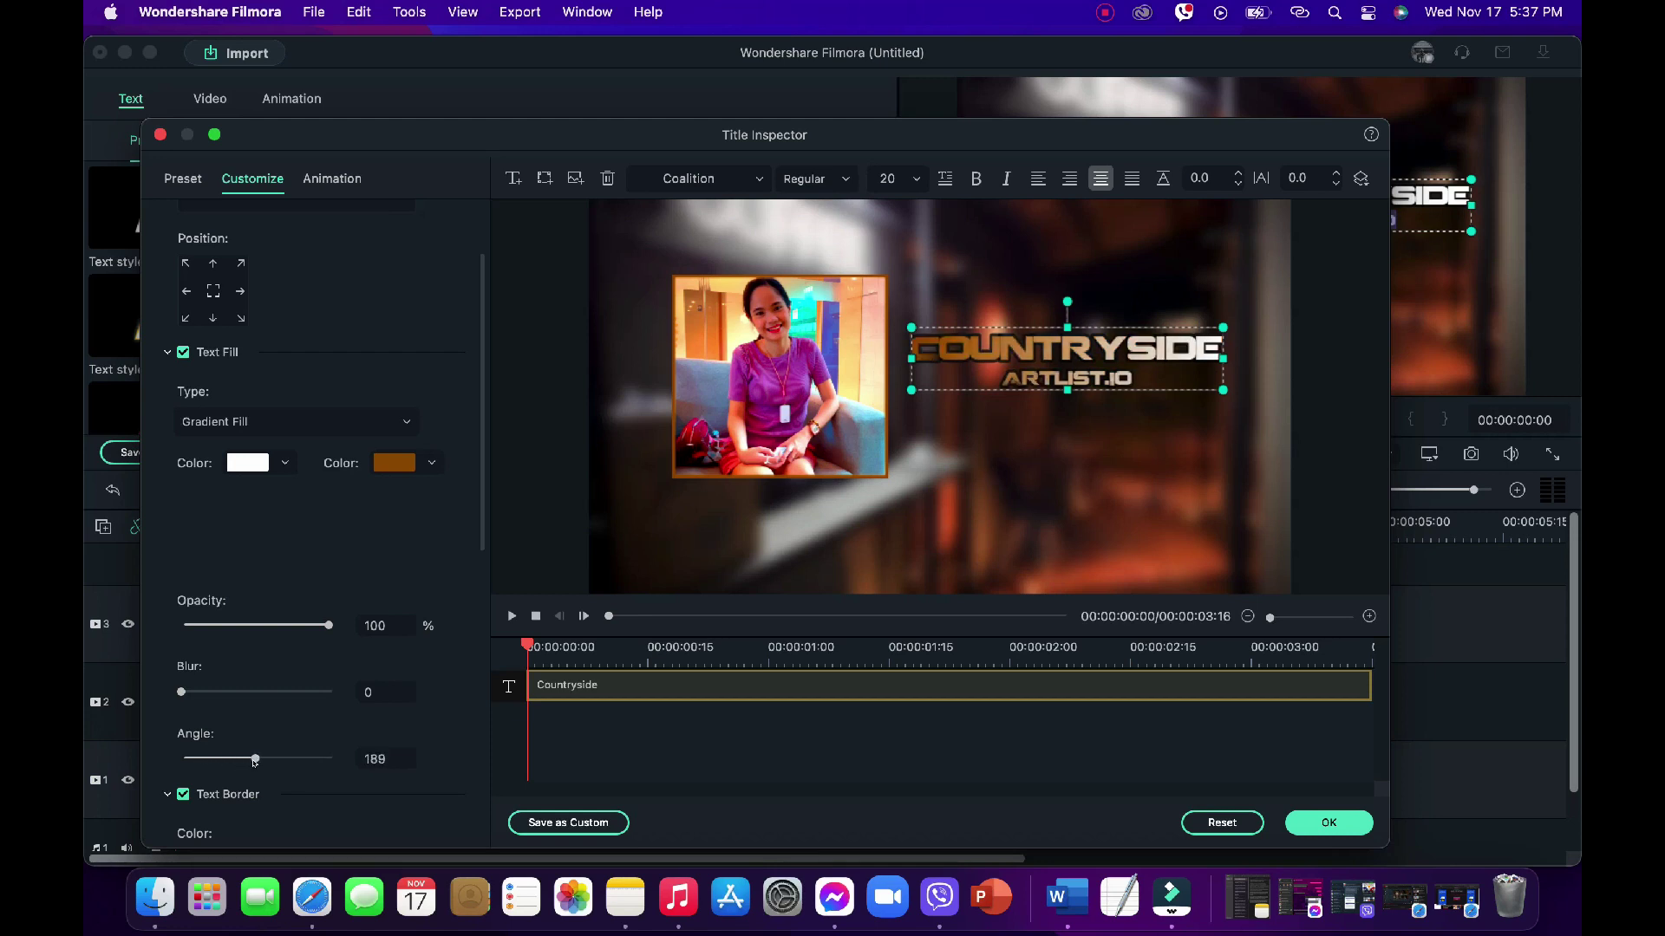
left_click(1326, 822)
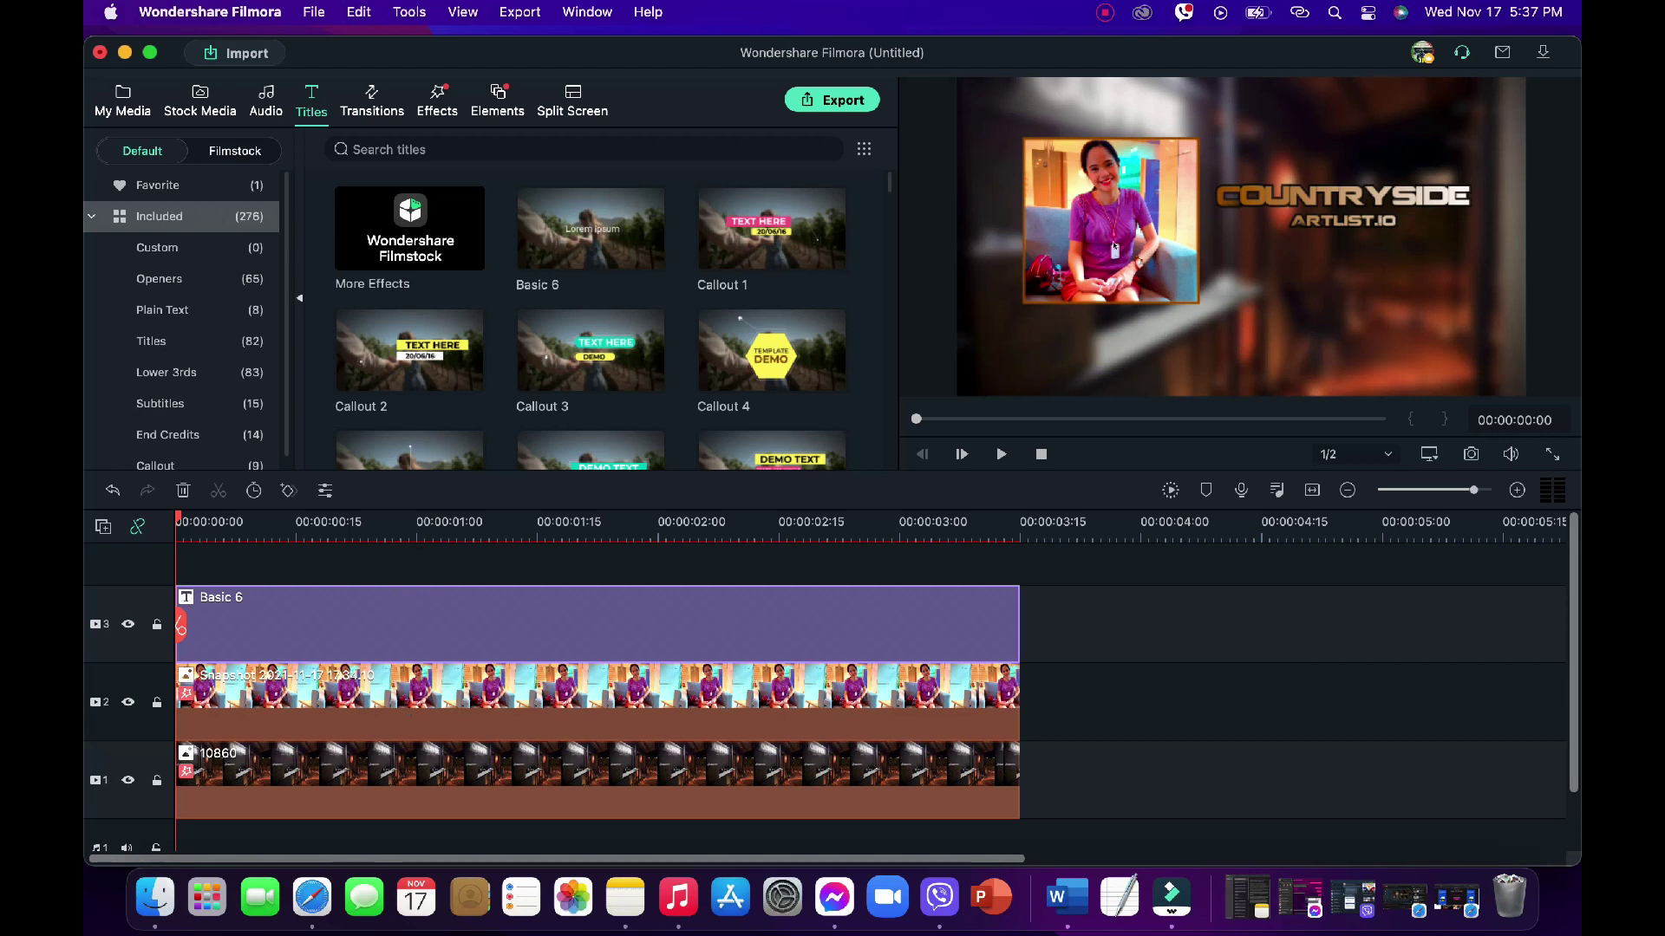
Import myvid.mp4 from the Downloads folder and place it on a new track above the title, at the timeline's start.
left_click(124, 97)
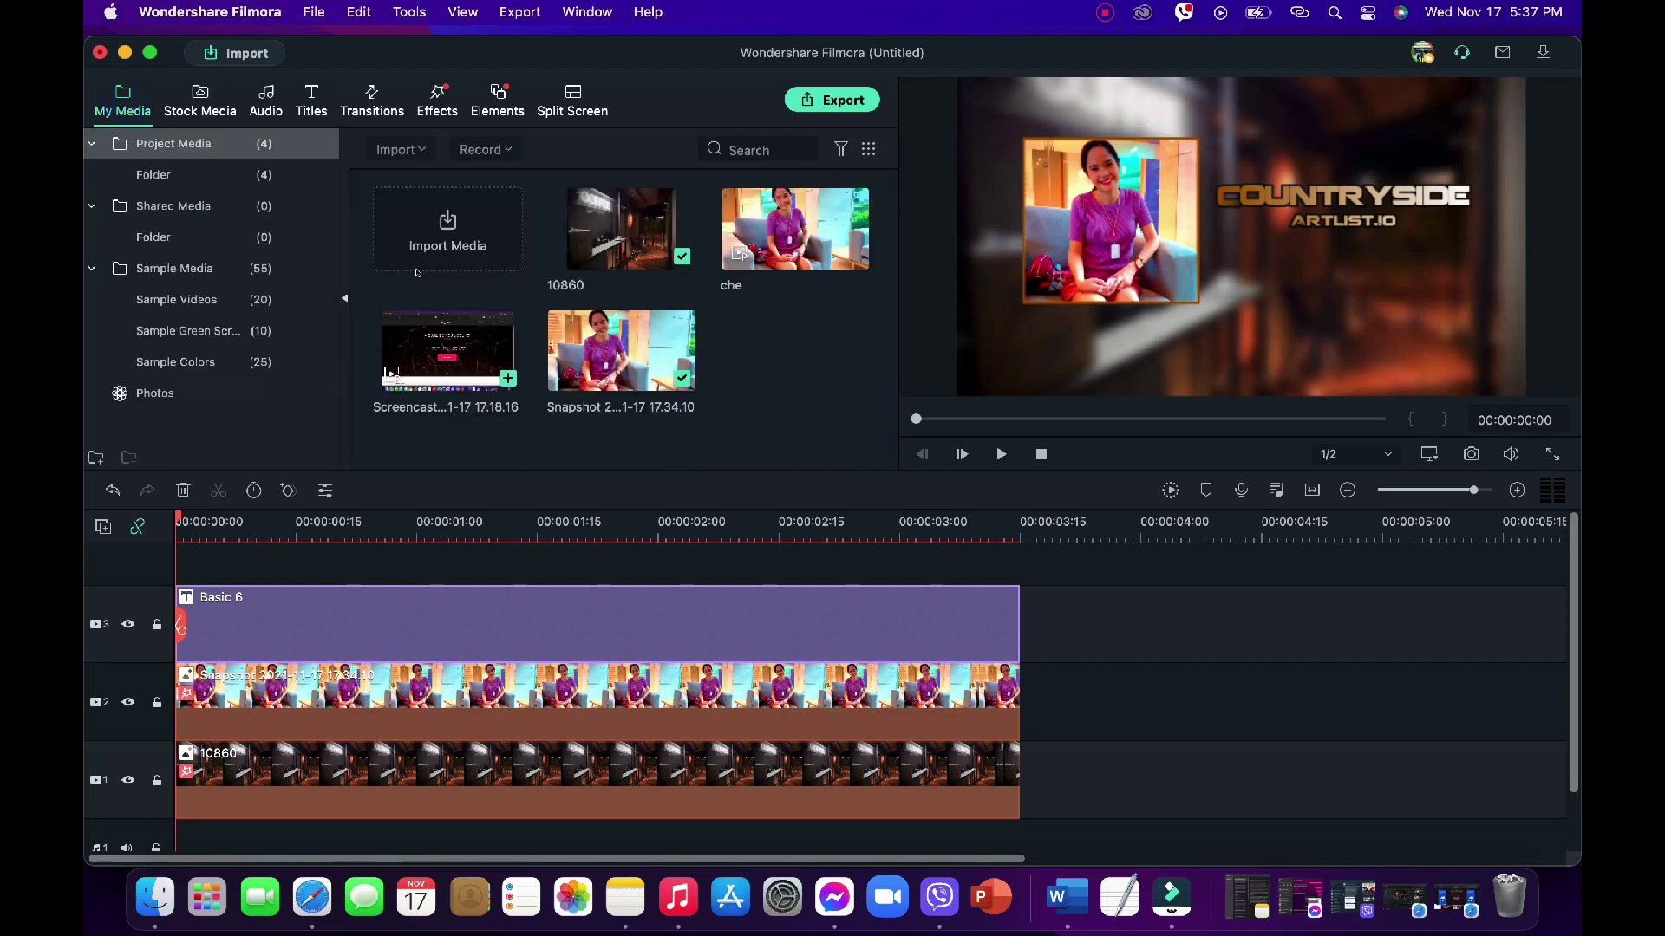
left_click(447, 222)
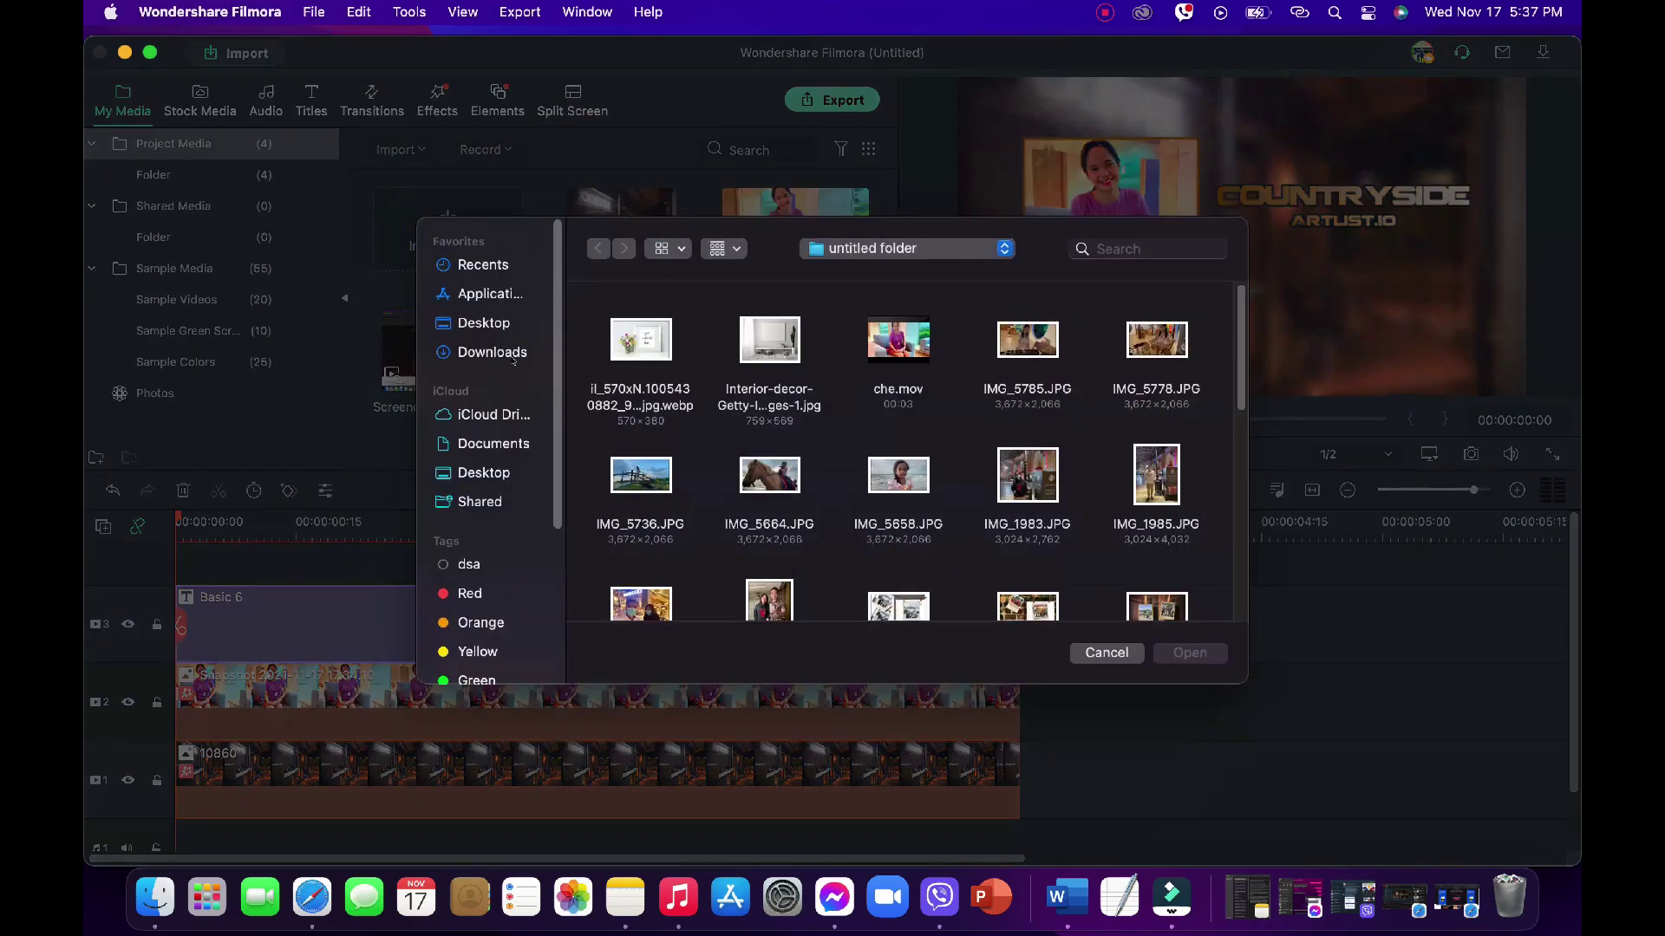
left_click(491, 353)
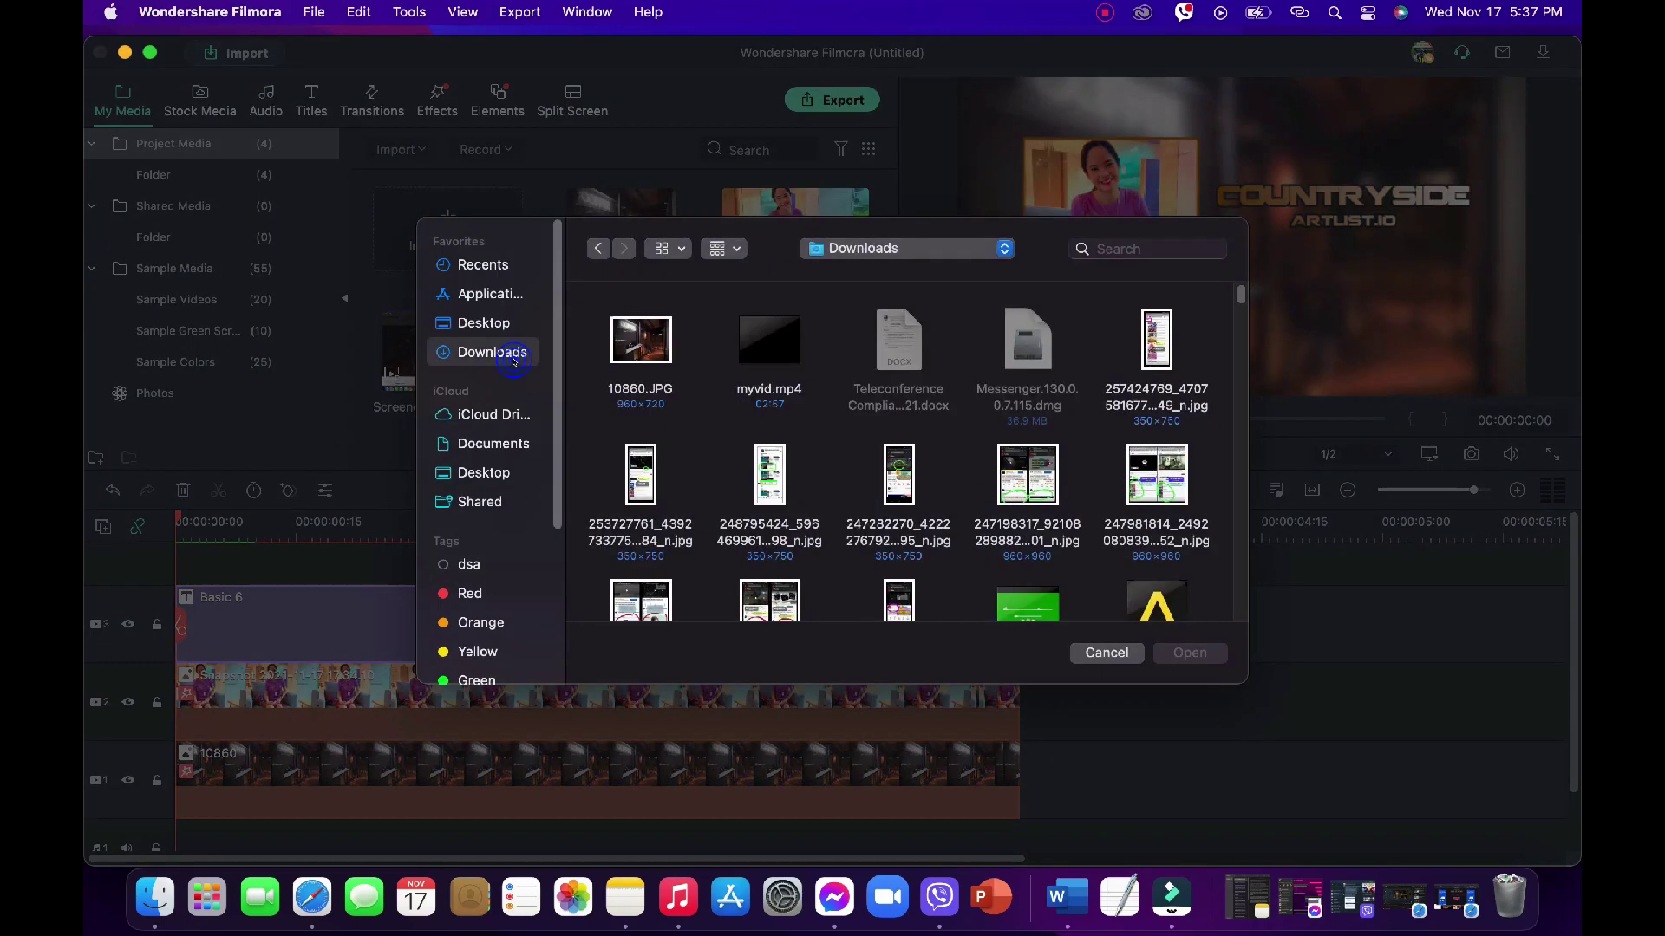
double_click(781, 342)
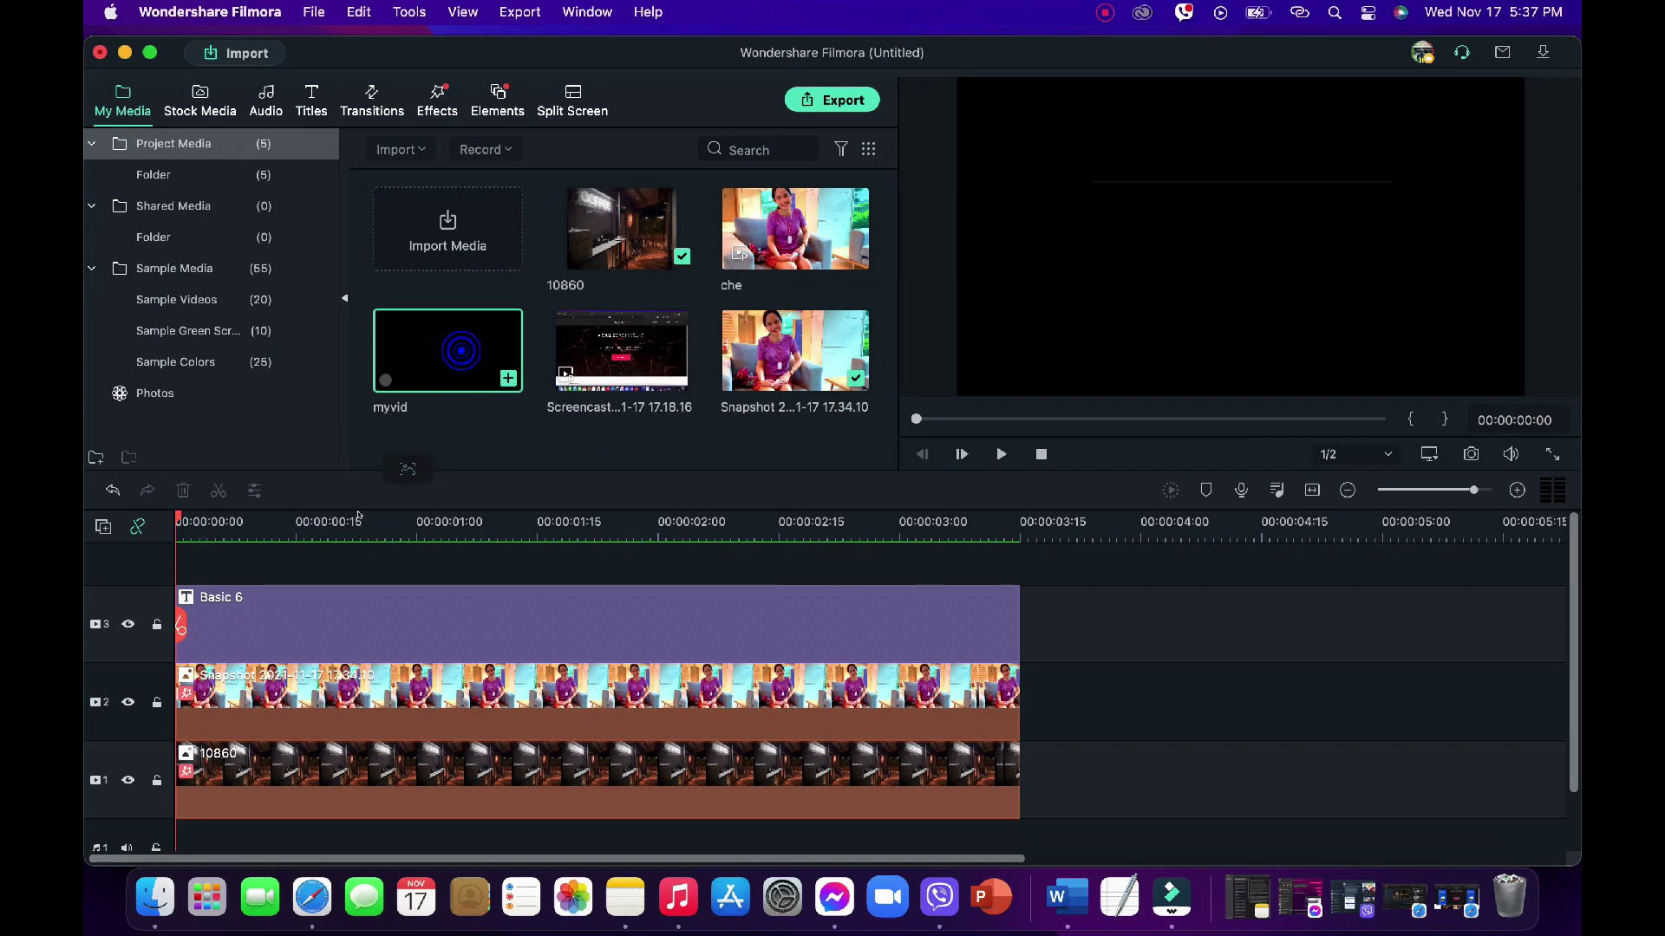
left_click_drag(446, 351, 184, 569)
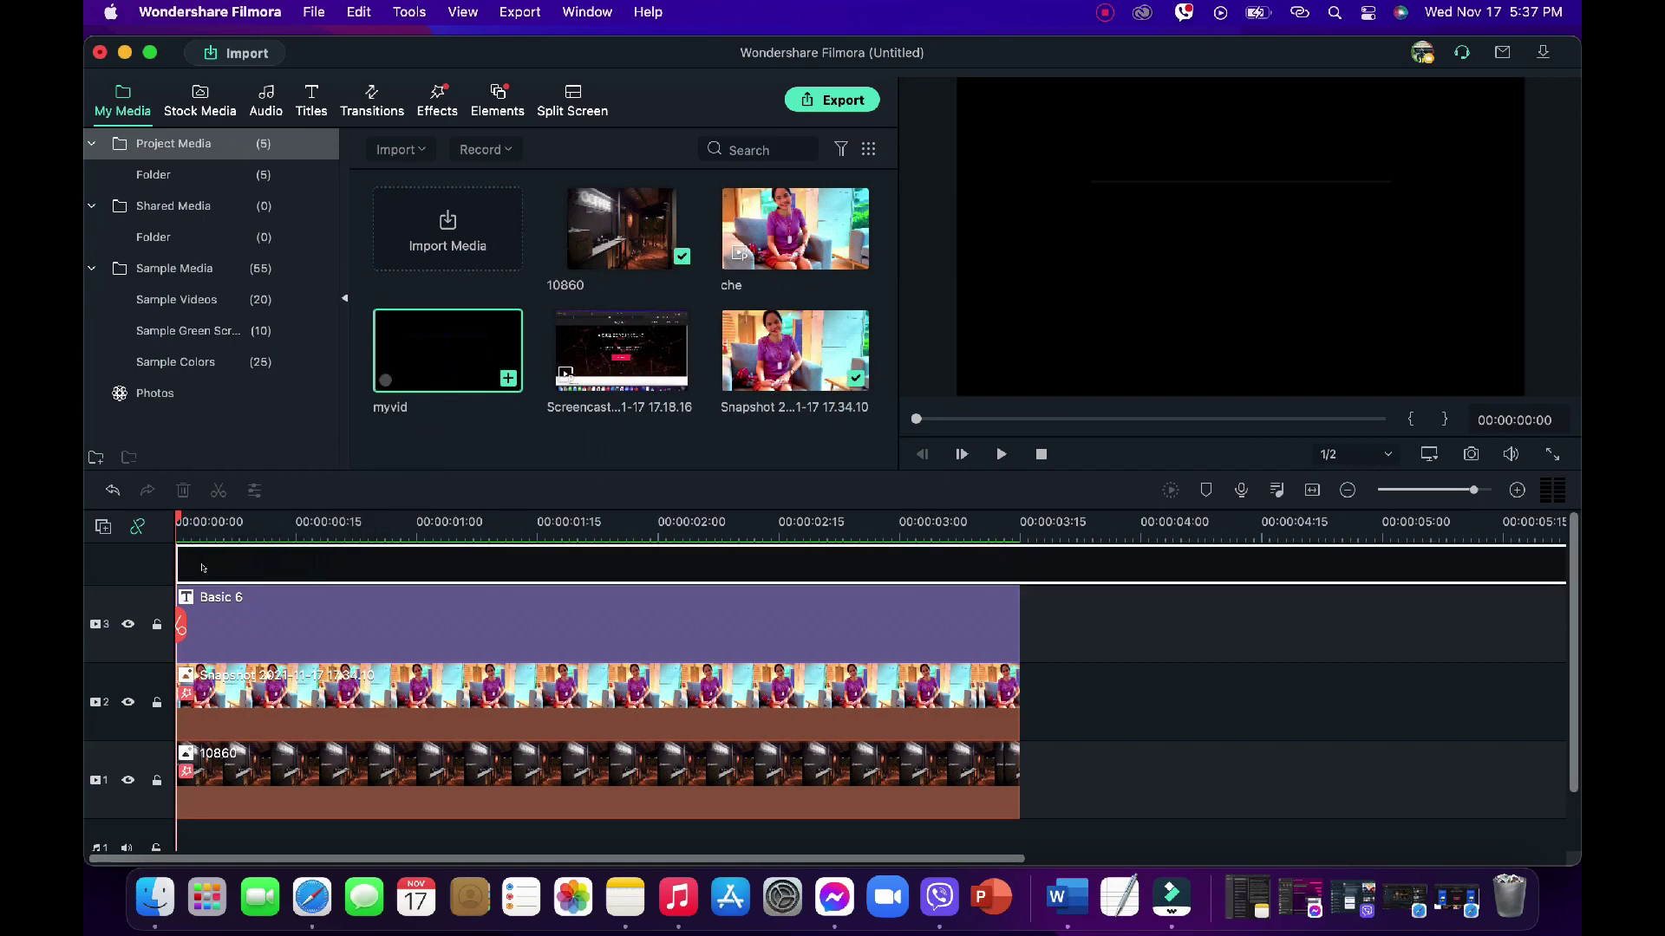
left_click(717, 630)
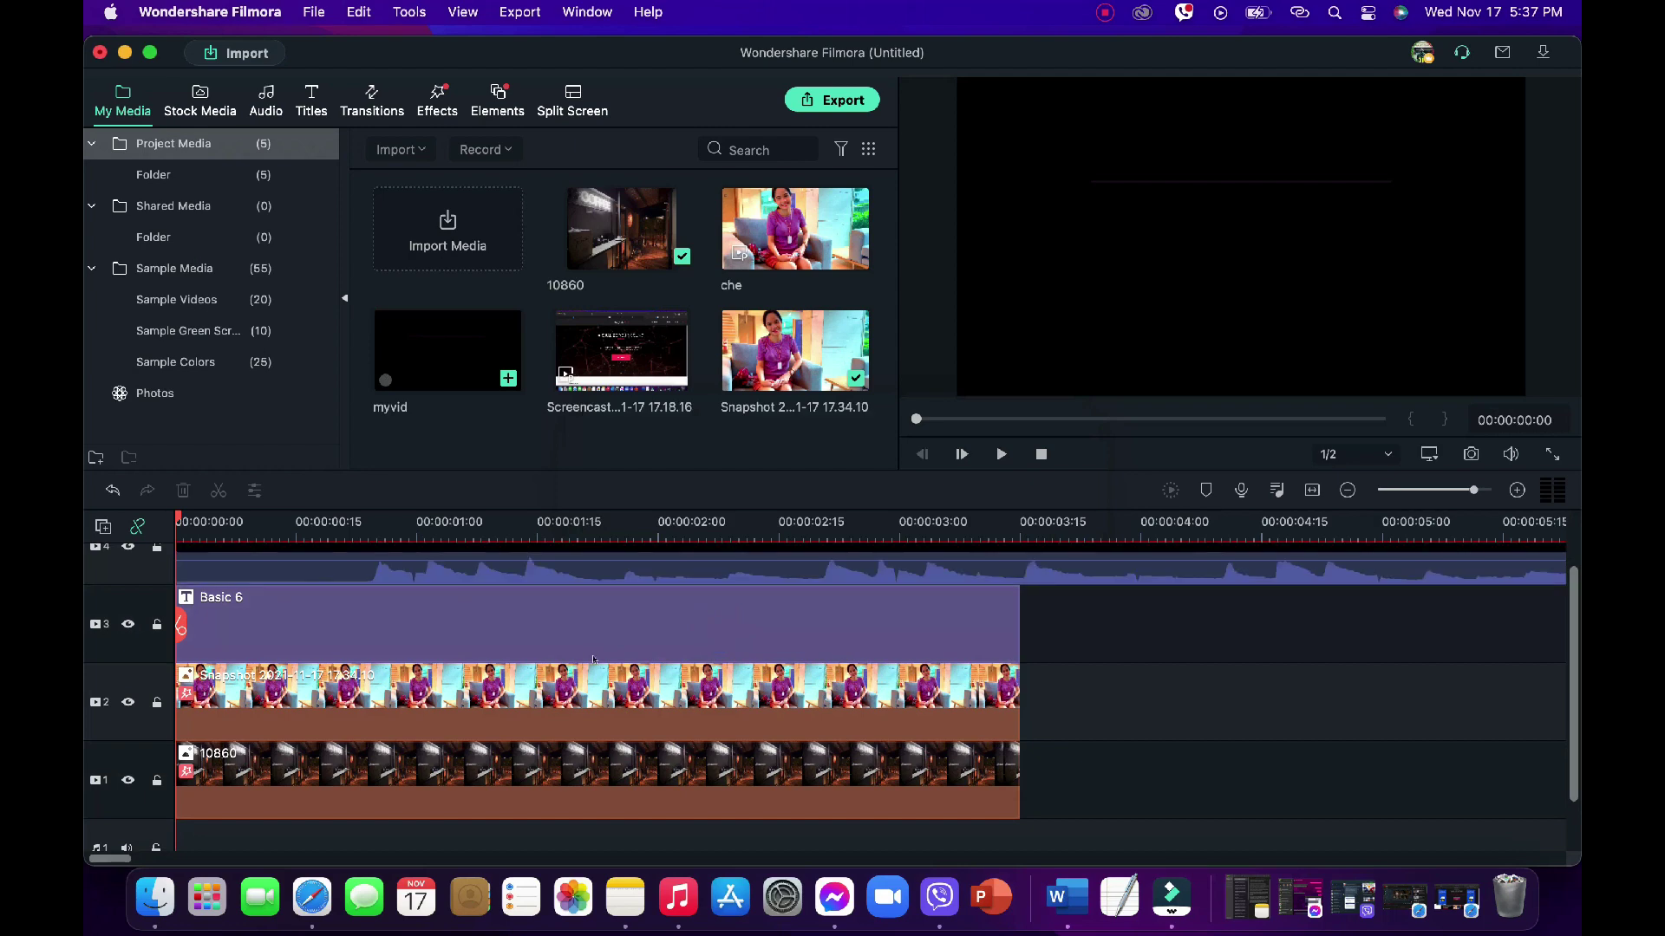
Split the myvid clip at 00:00:00:21, delete the leading piece and shift the remainder to the timeline's start.
key("super+minus")
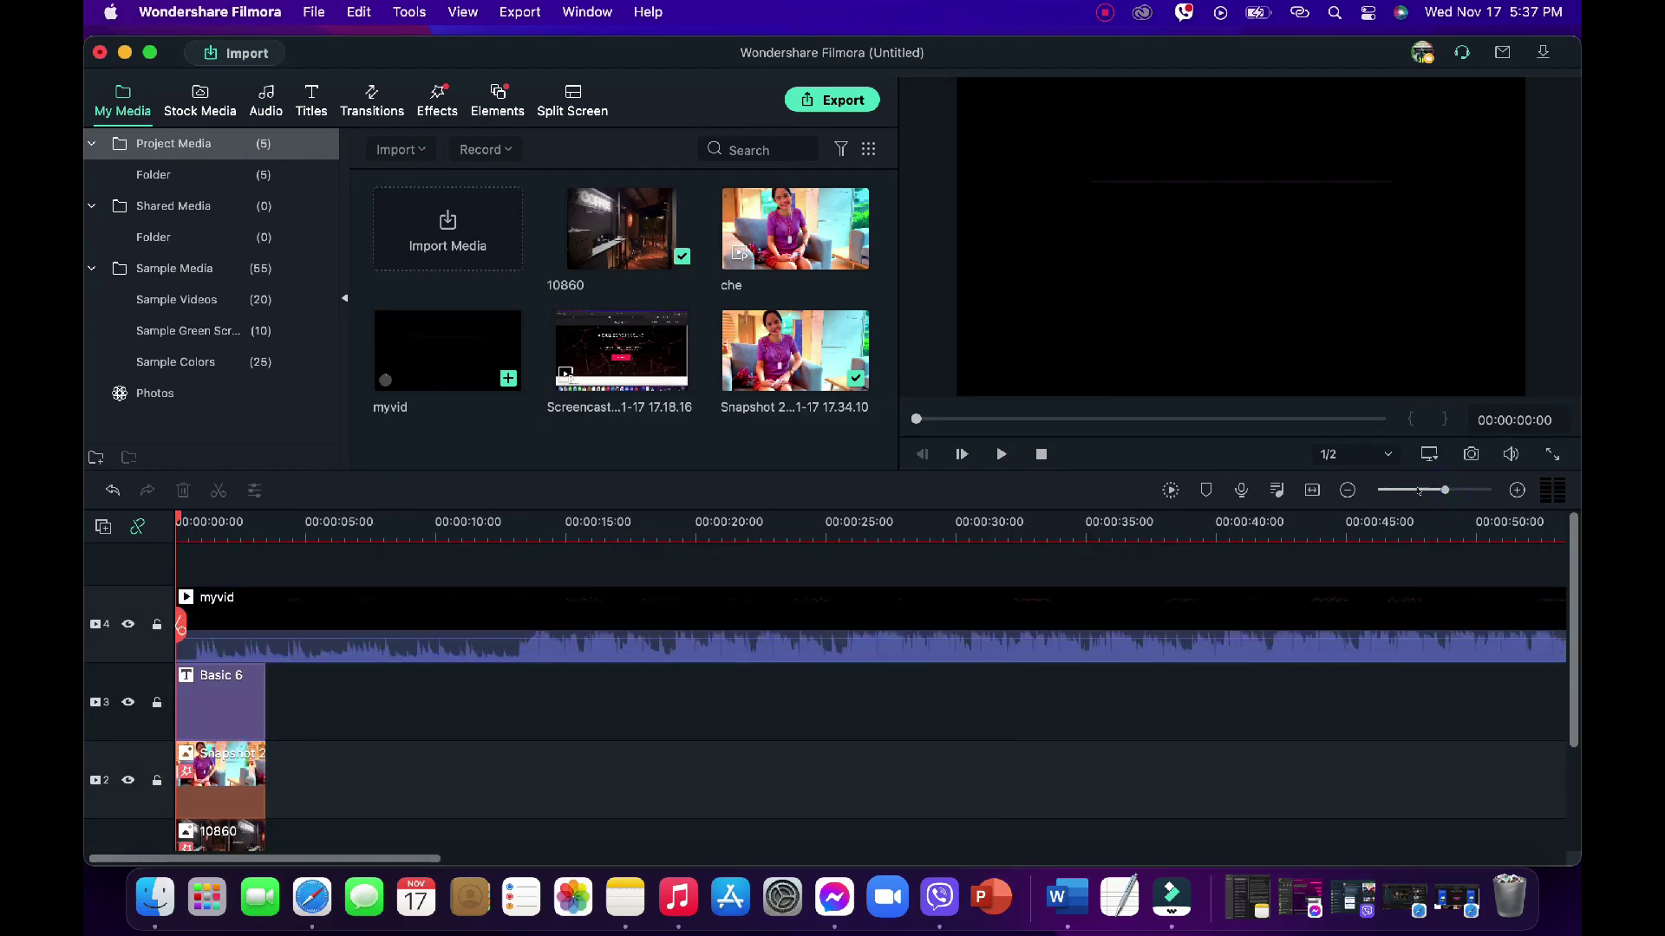
left_click(1418, 491)
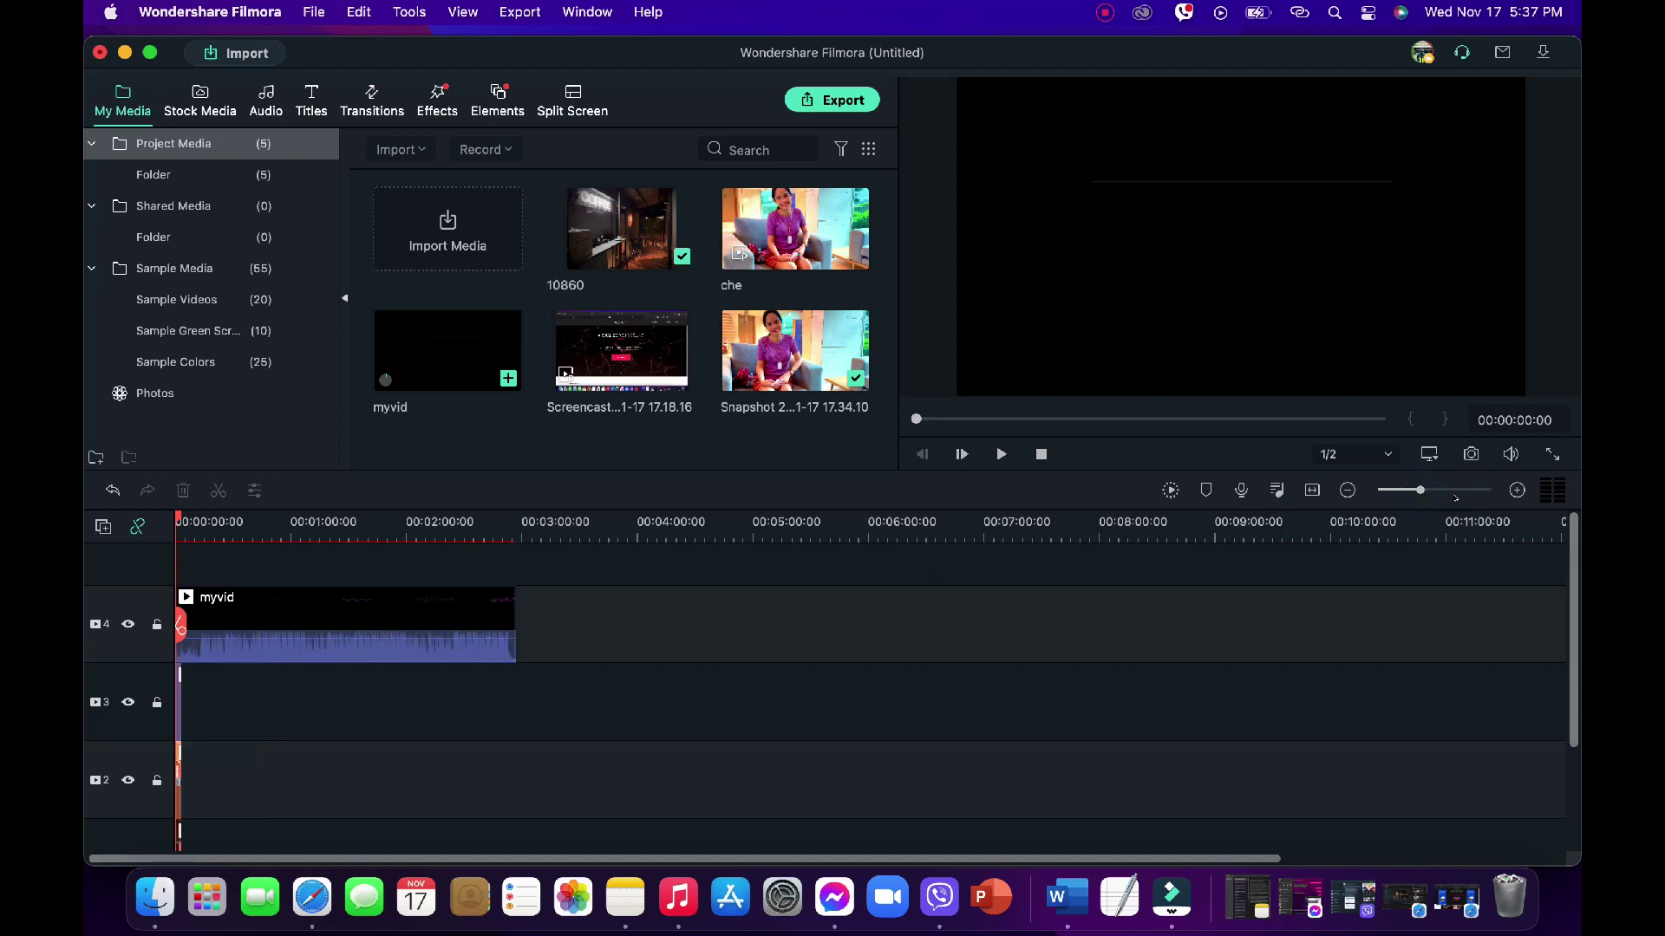
left_click(1456, 491)
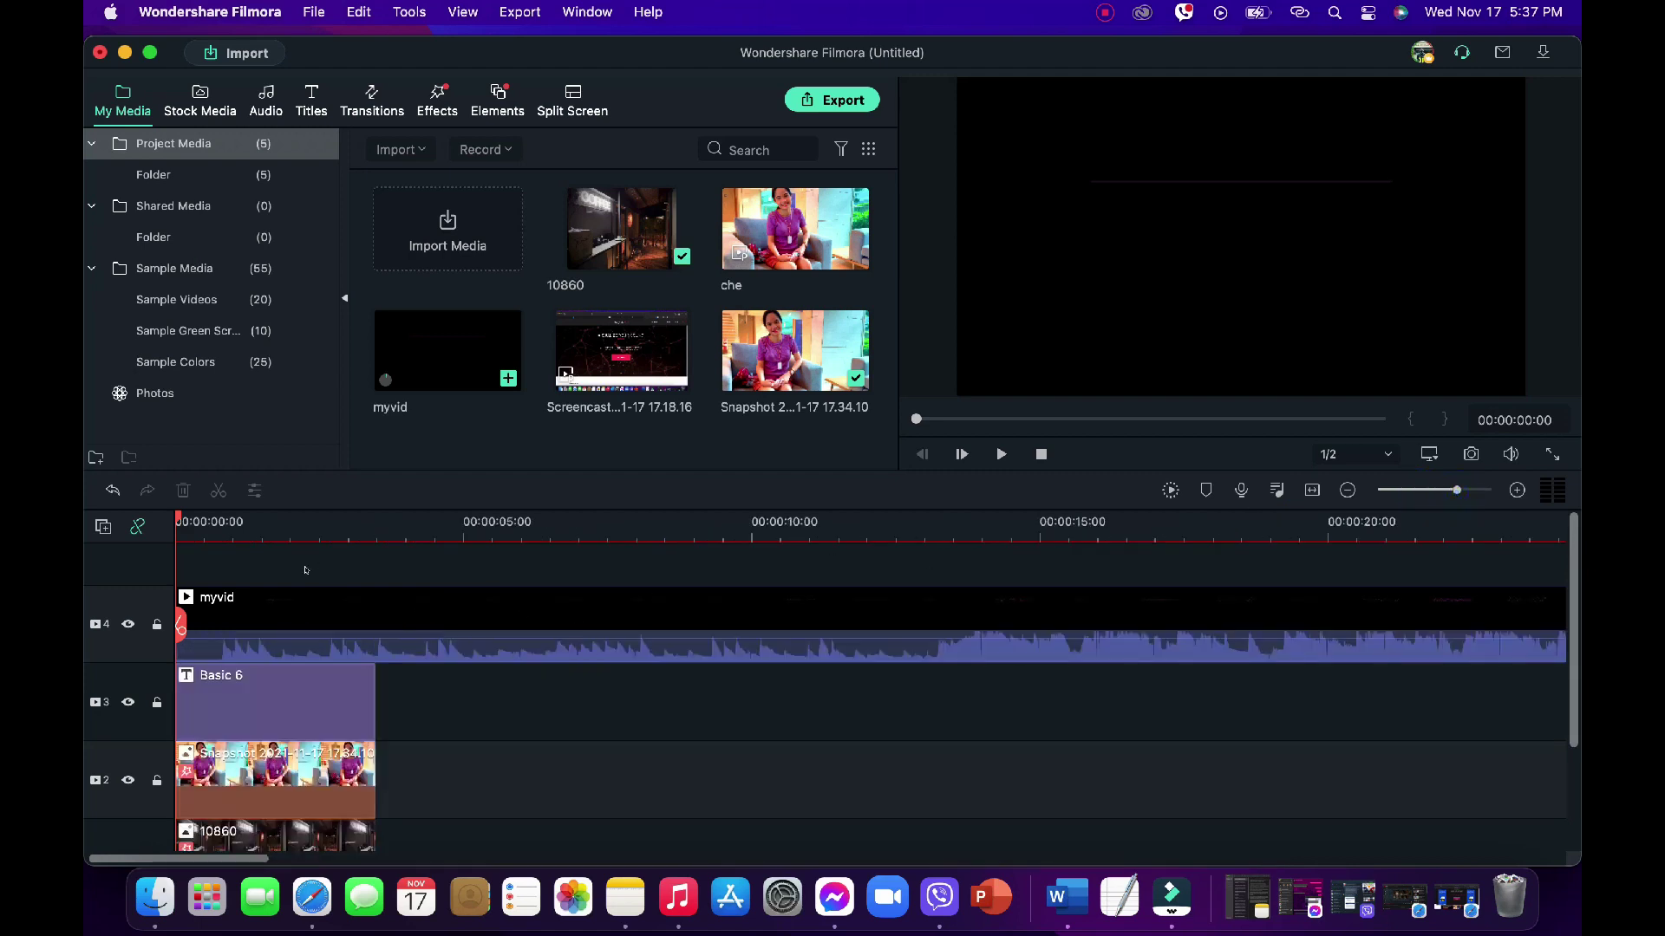
left_click_drag(180, 512, 215, 515)
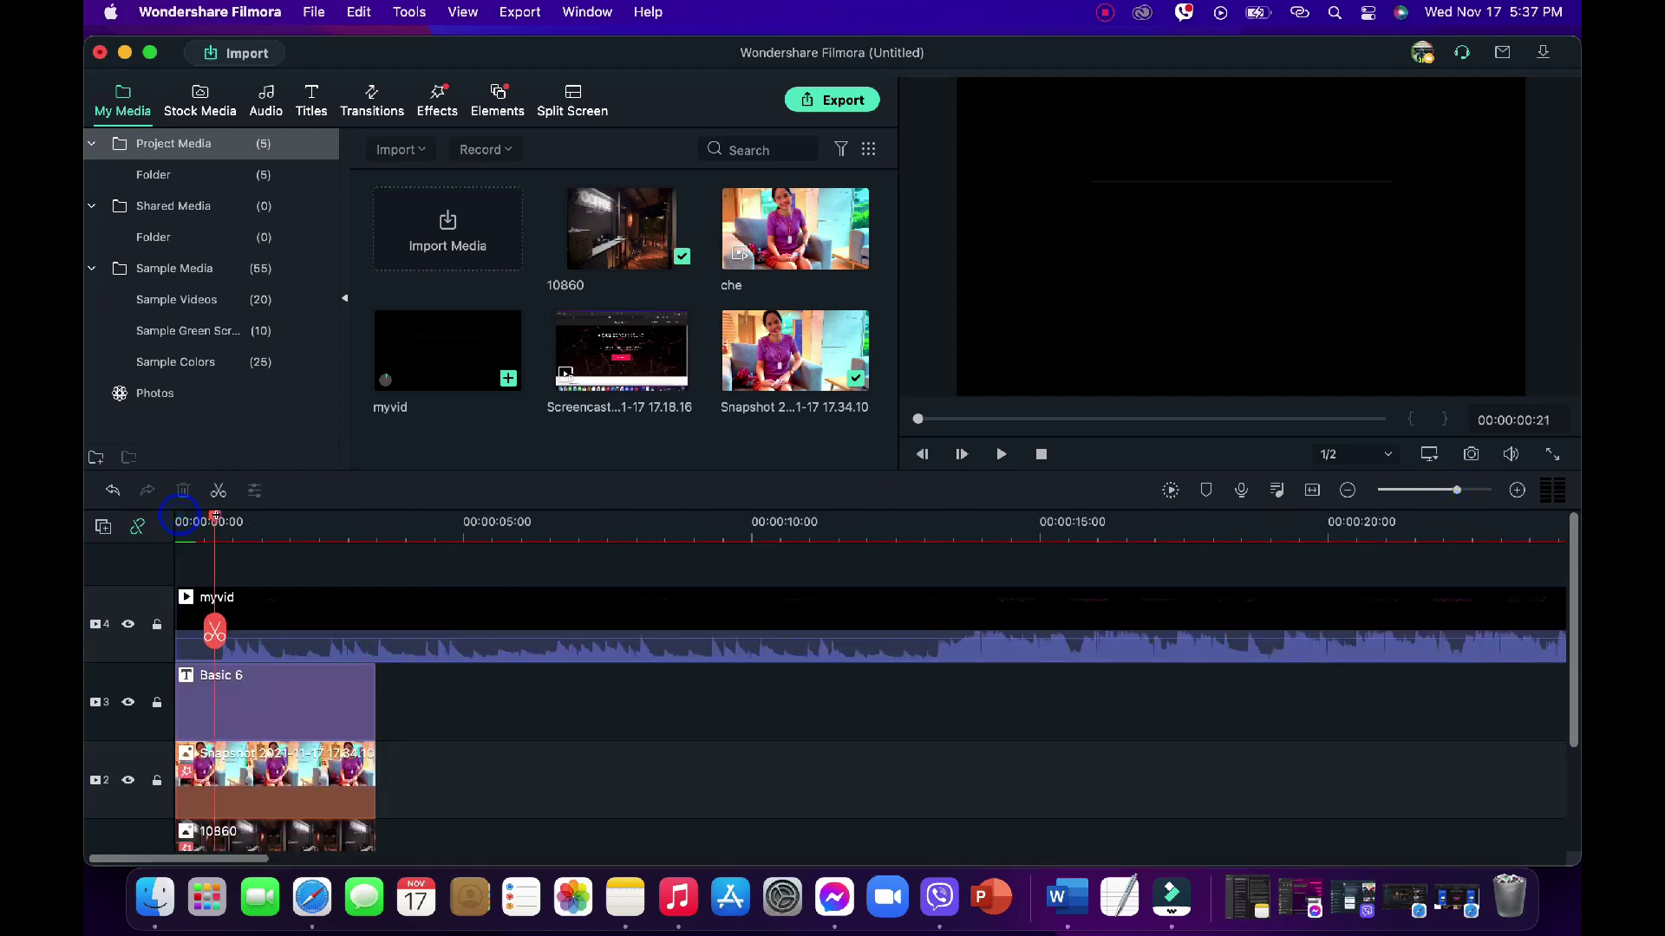
left_click(217, 632)
key("Delete")
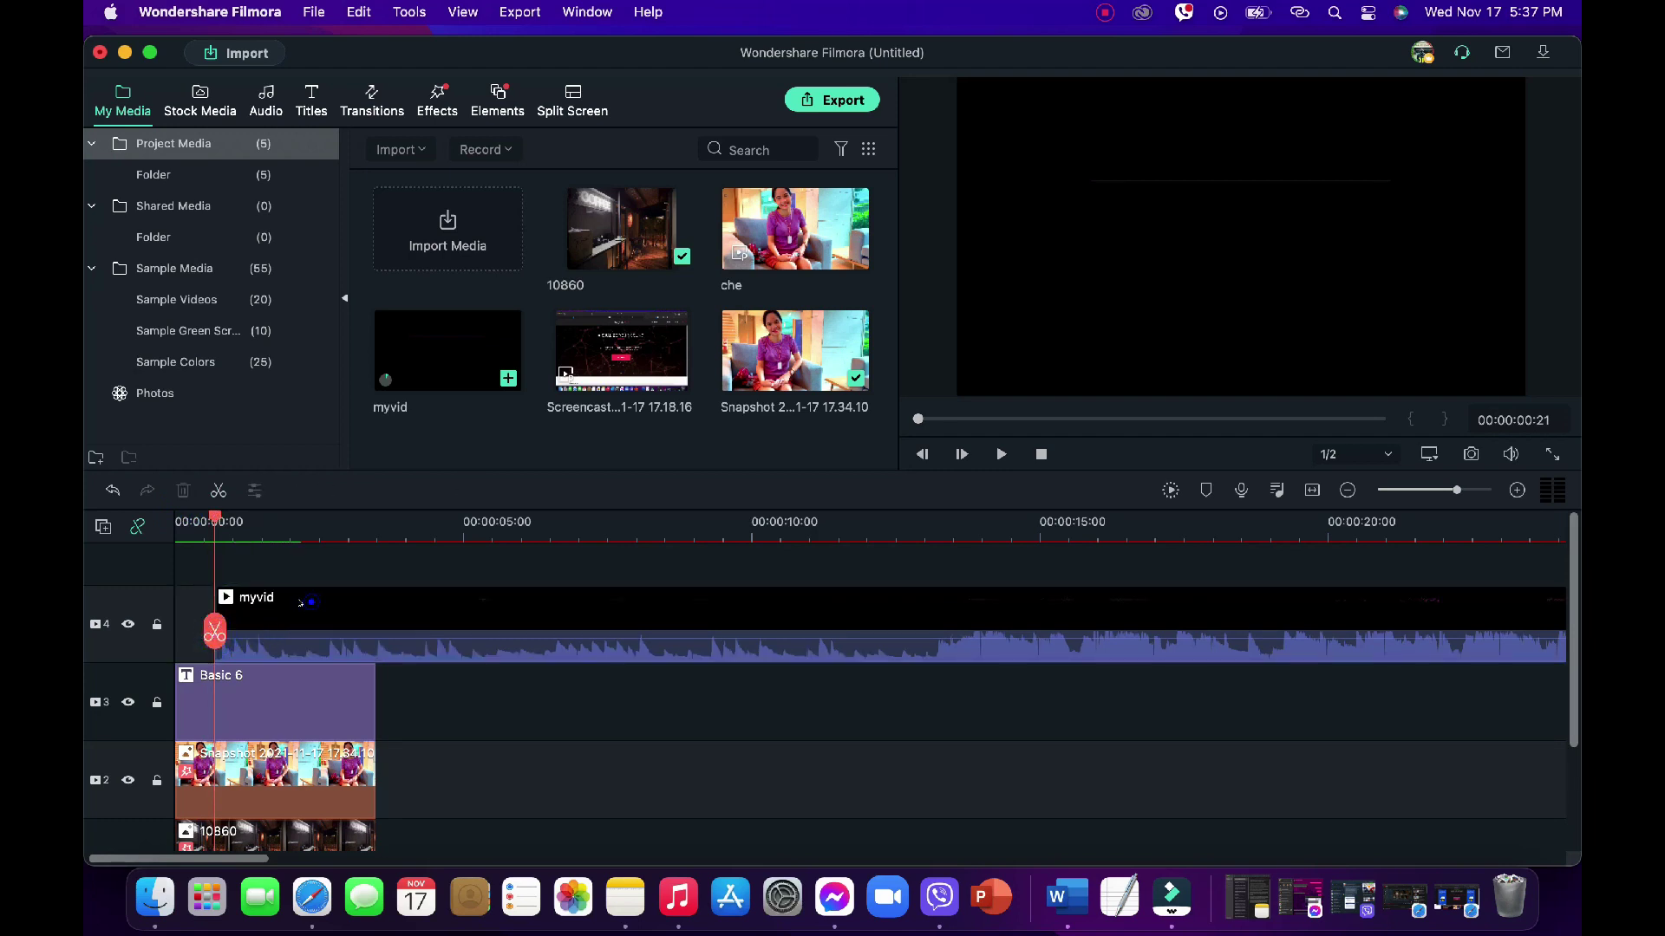
Extend the title, portrait snapshot and 10860 background clips to end at 00:00:15:20.
left_click_drag(211, 518, 1077, 537)
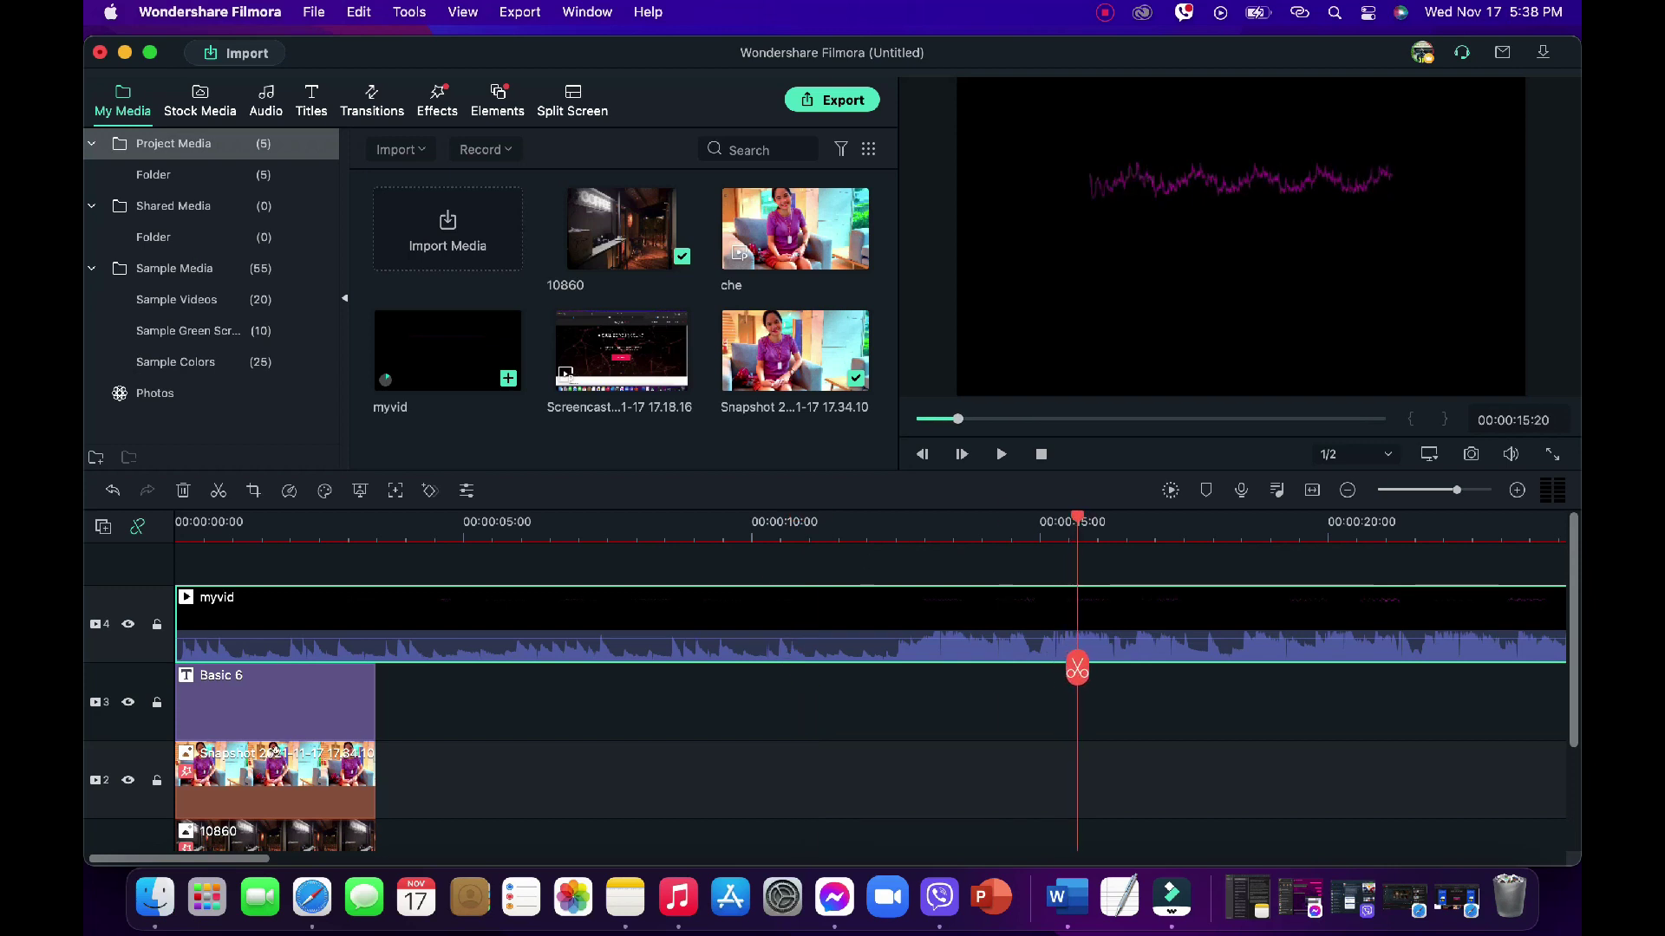
left_click_drag(374, 702, 1076, 704)
left_click_drag(567, 777, 1076, 777)
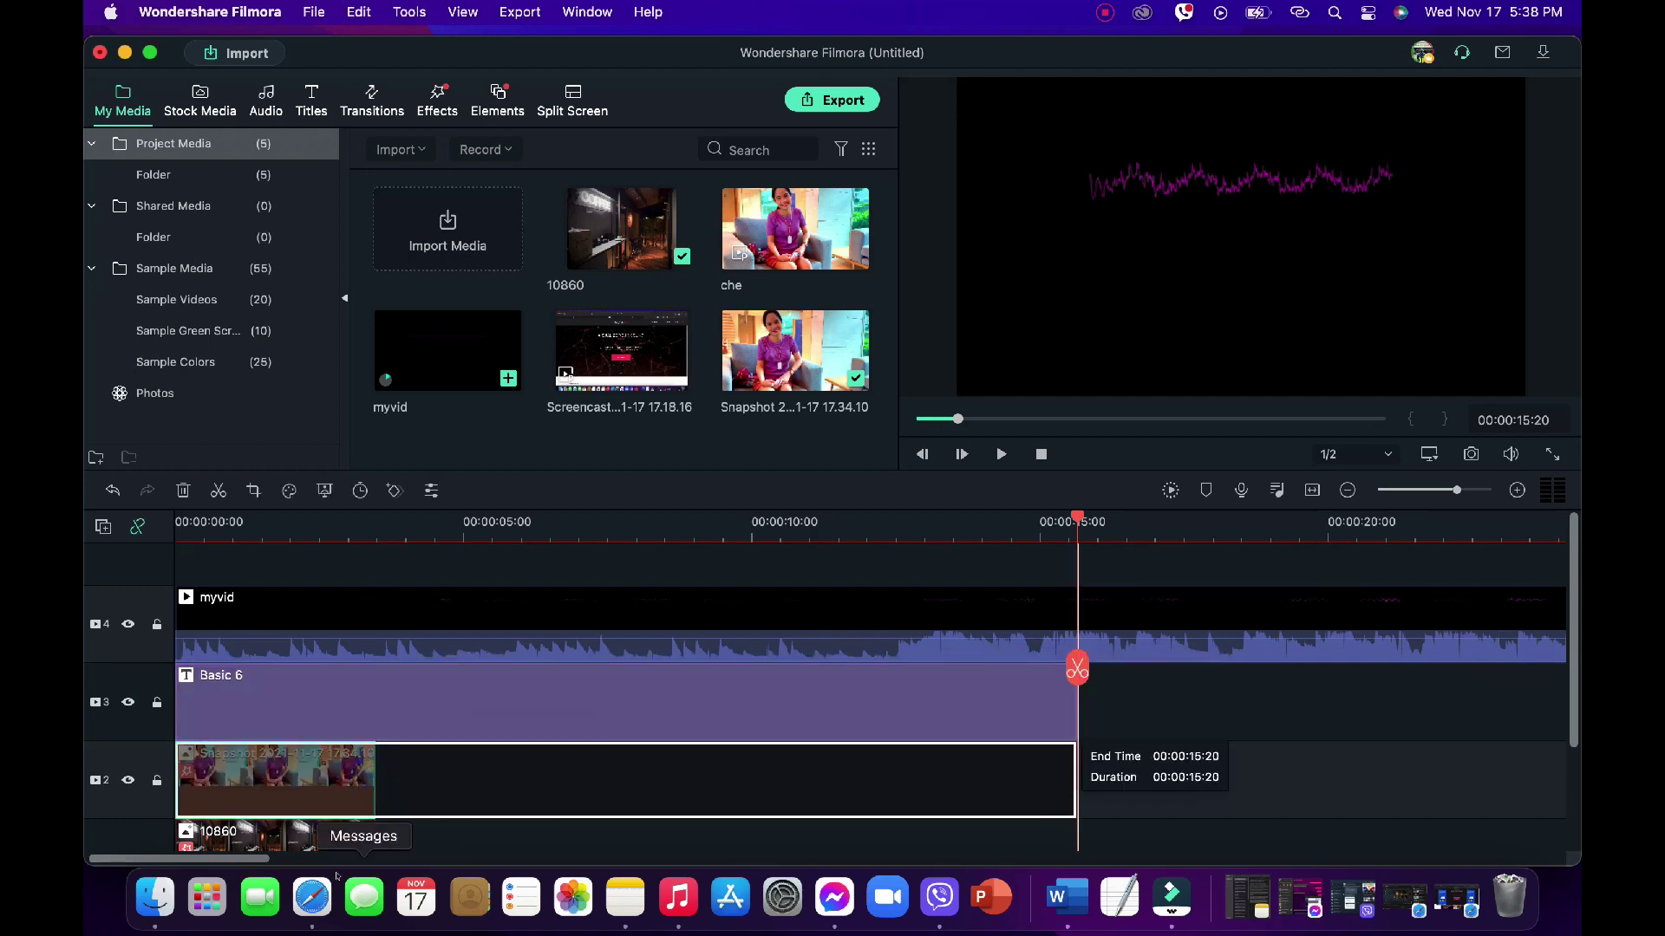
left_click_drag(375, 834, 1059, 823)
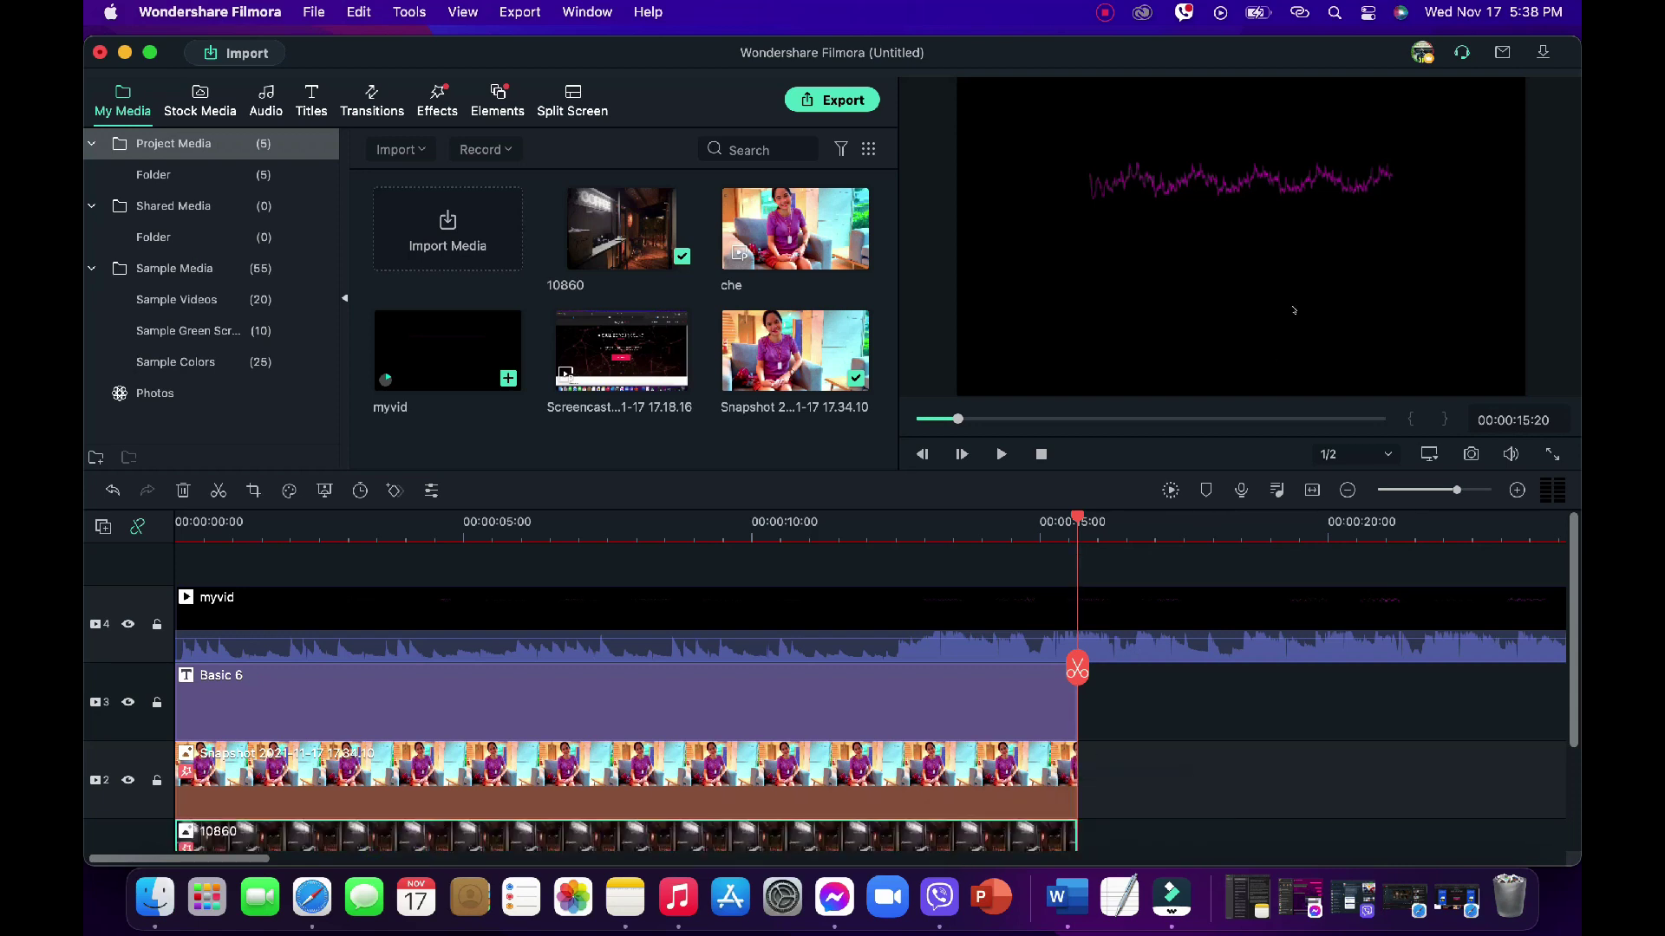
Enable Chroma Key on the myvid clip with the key color set to Licorice black, and apply it.
left_click(850, 601)
double_click(703, 623)
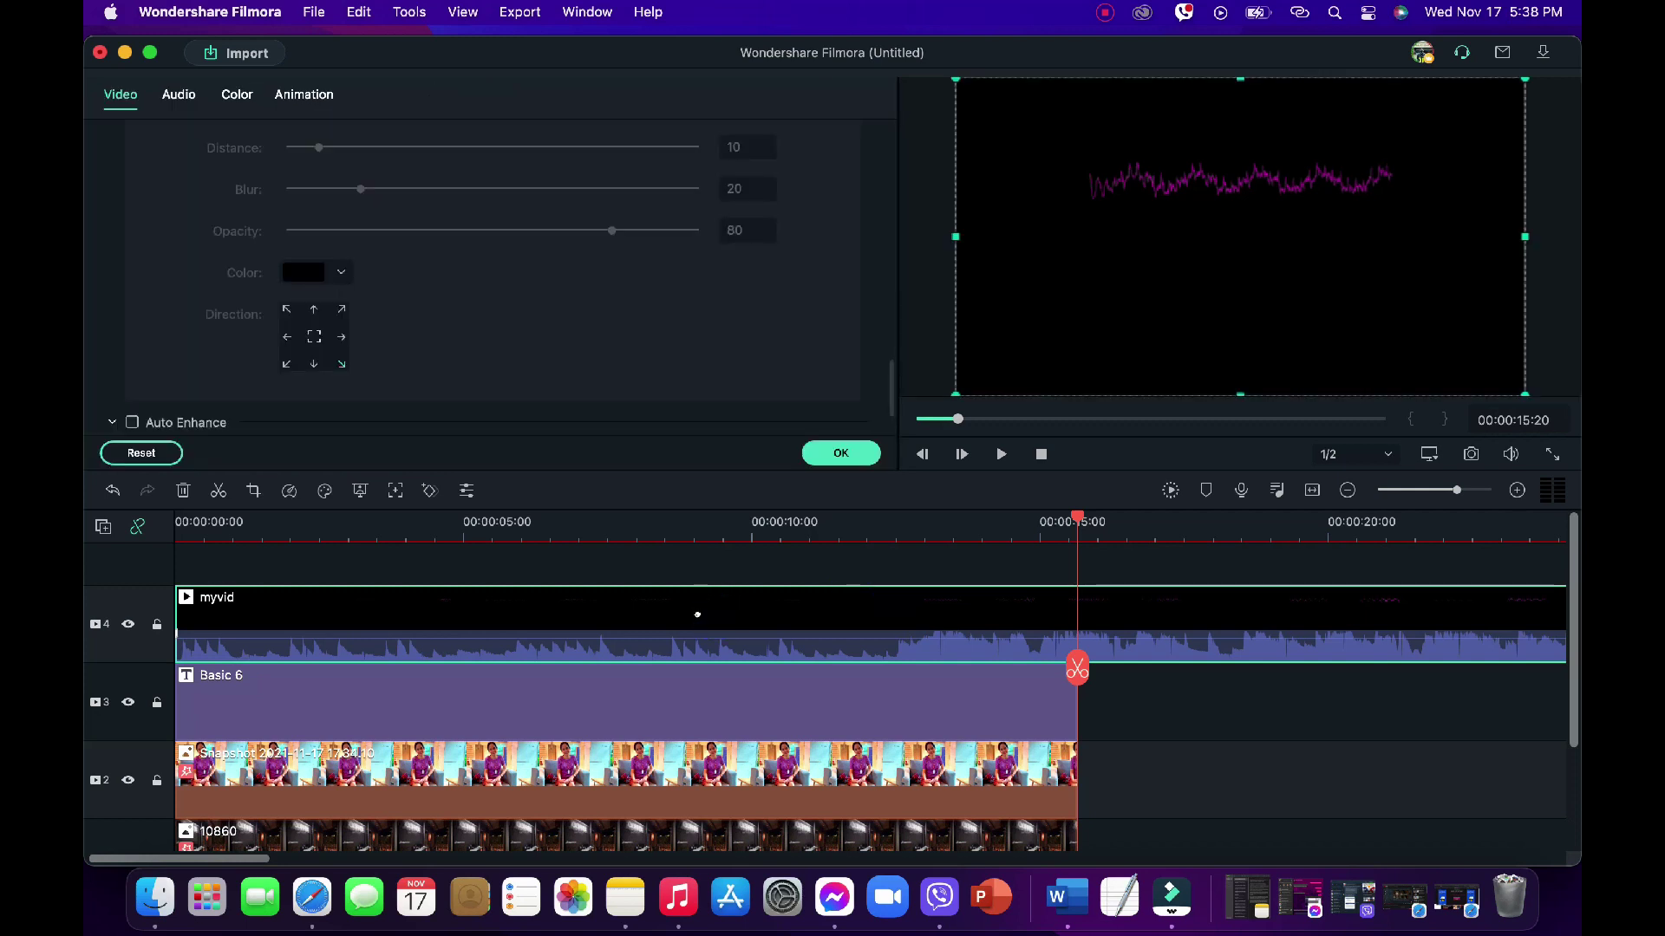
scroll(408, 260, "down", 3)
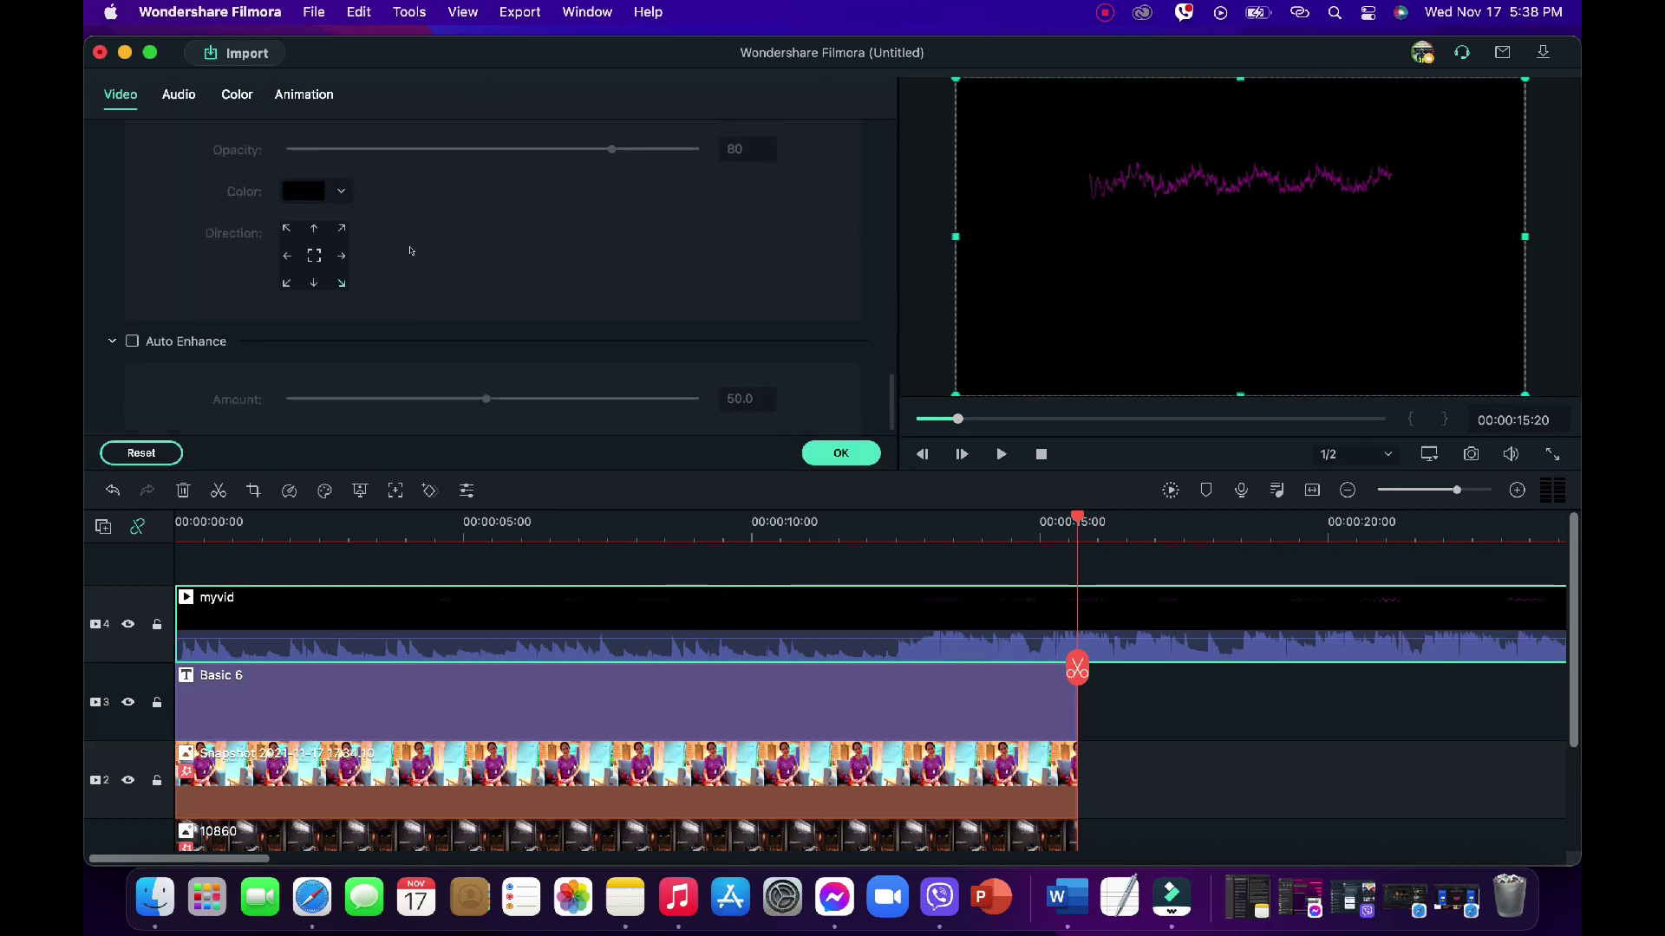
scroll(484, 276, "down", 10)
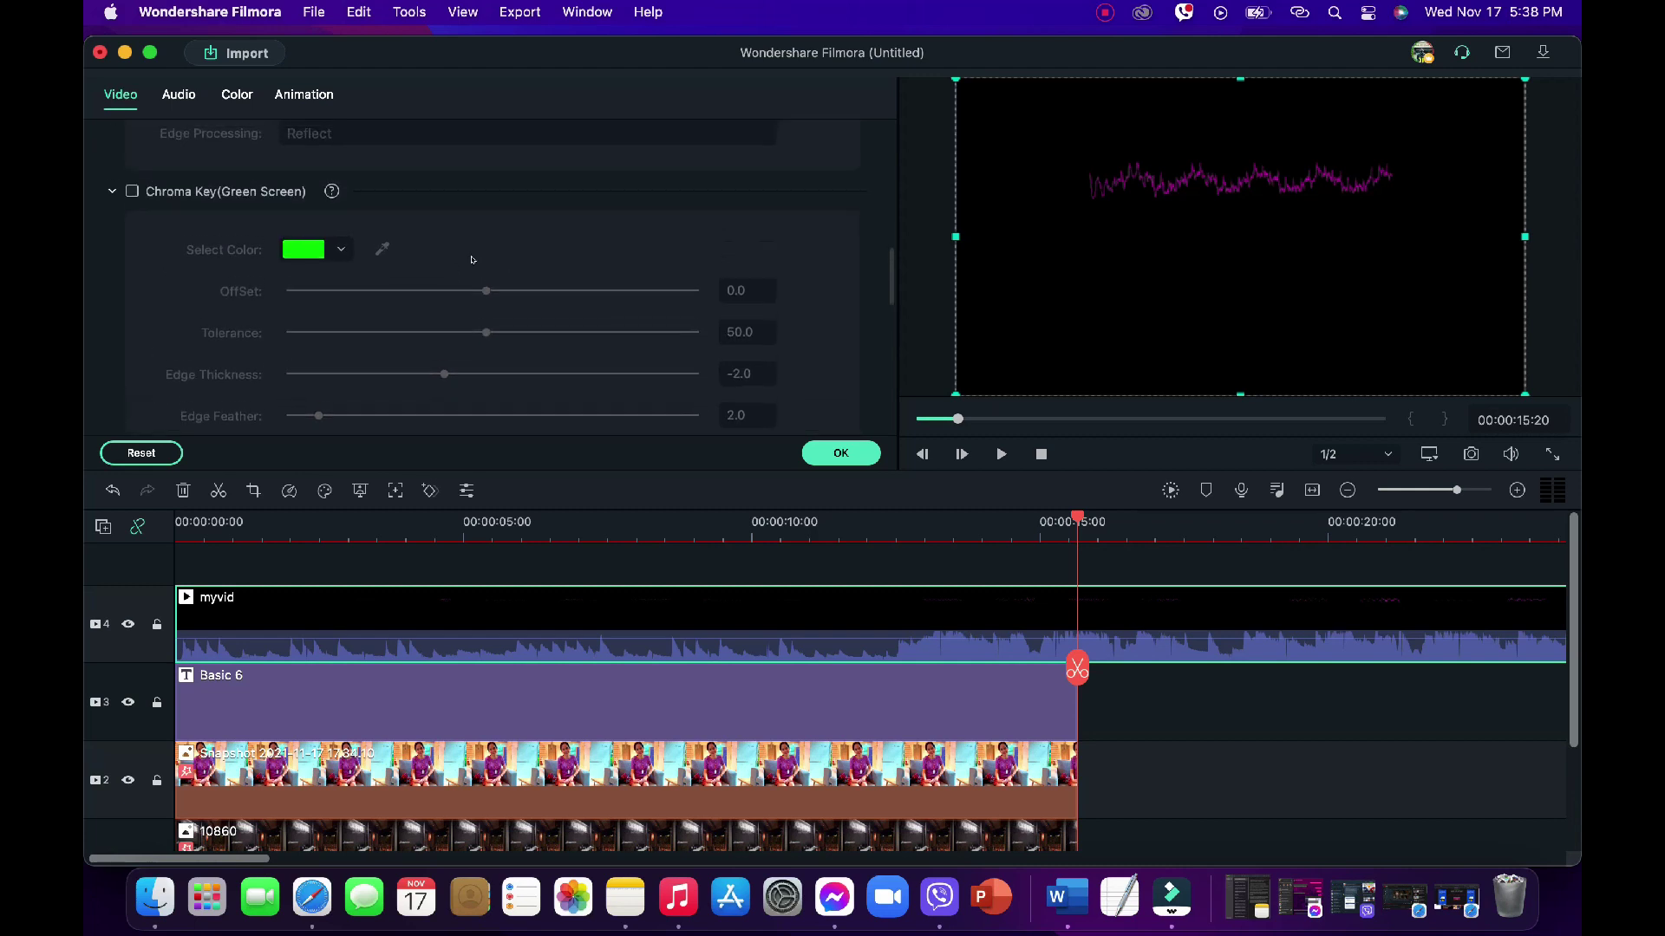
scroll(297, 264, "up", 3)
scroll(296, 265, "up", 1)
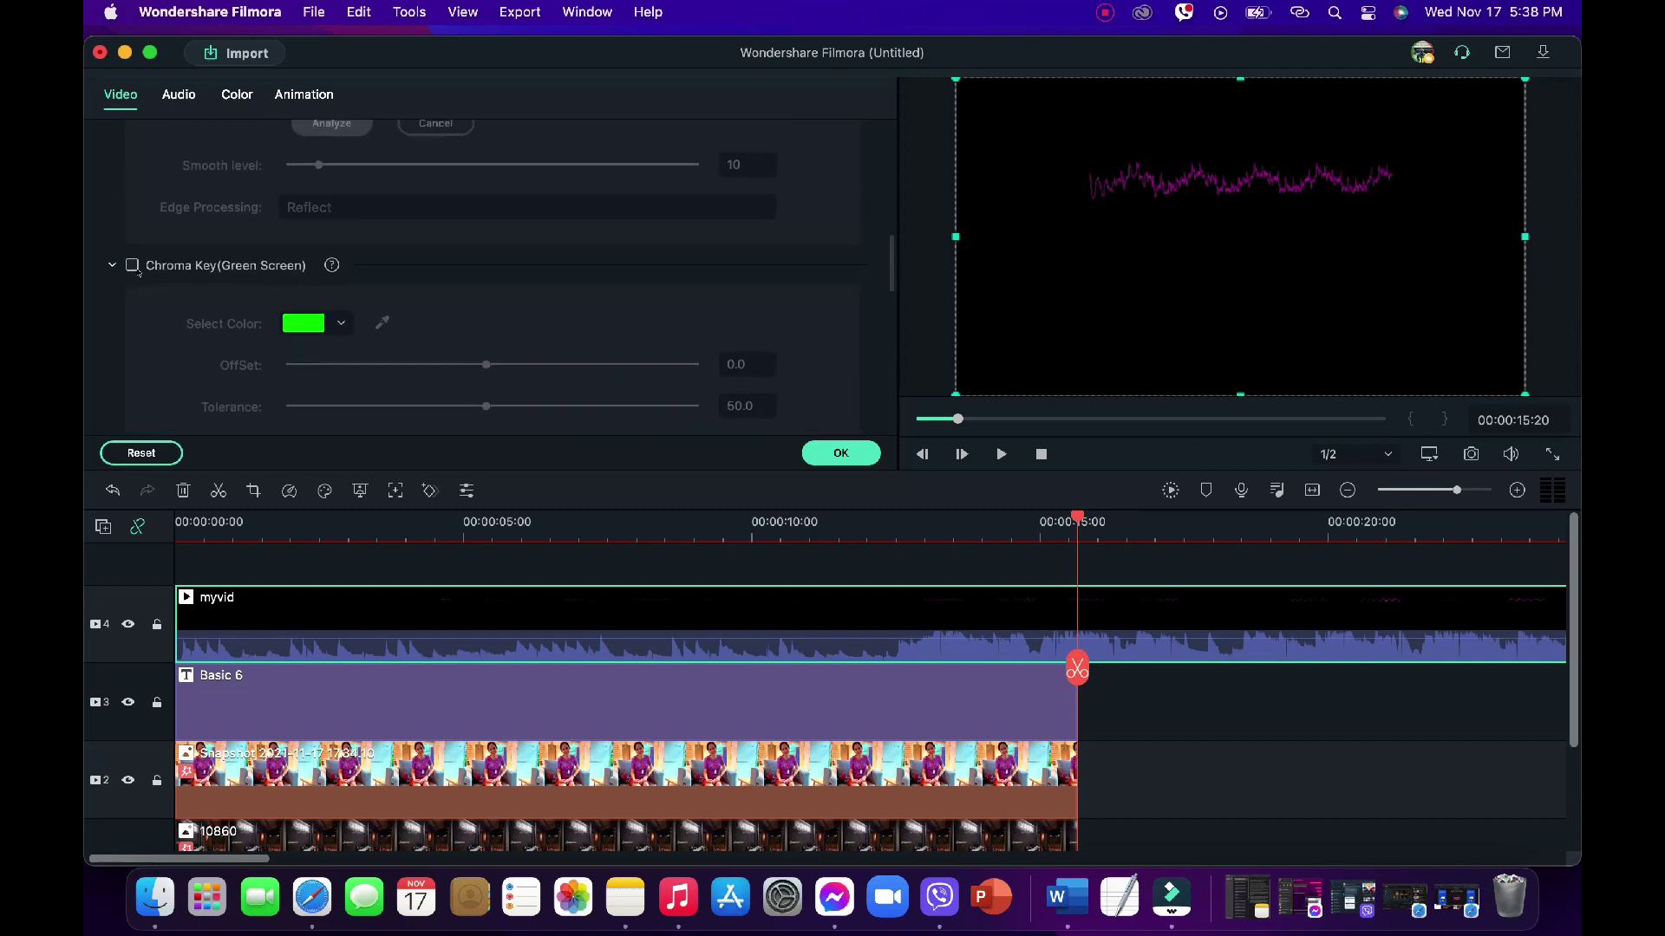
left_click(132, 264)
left_click(341, 322)
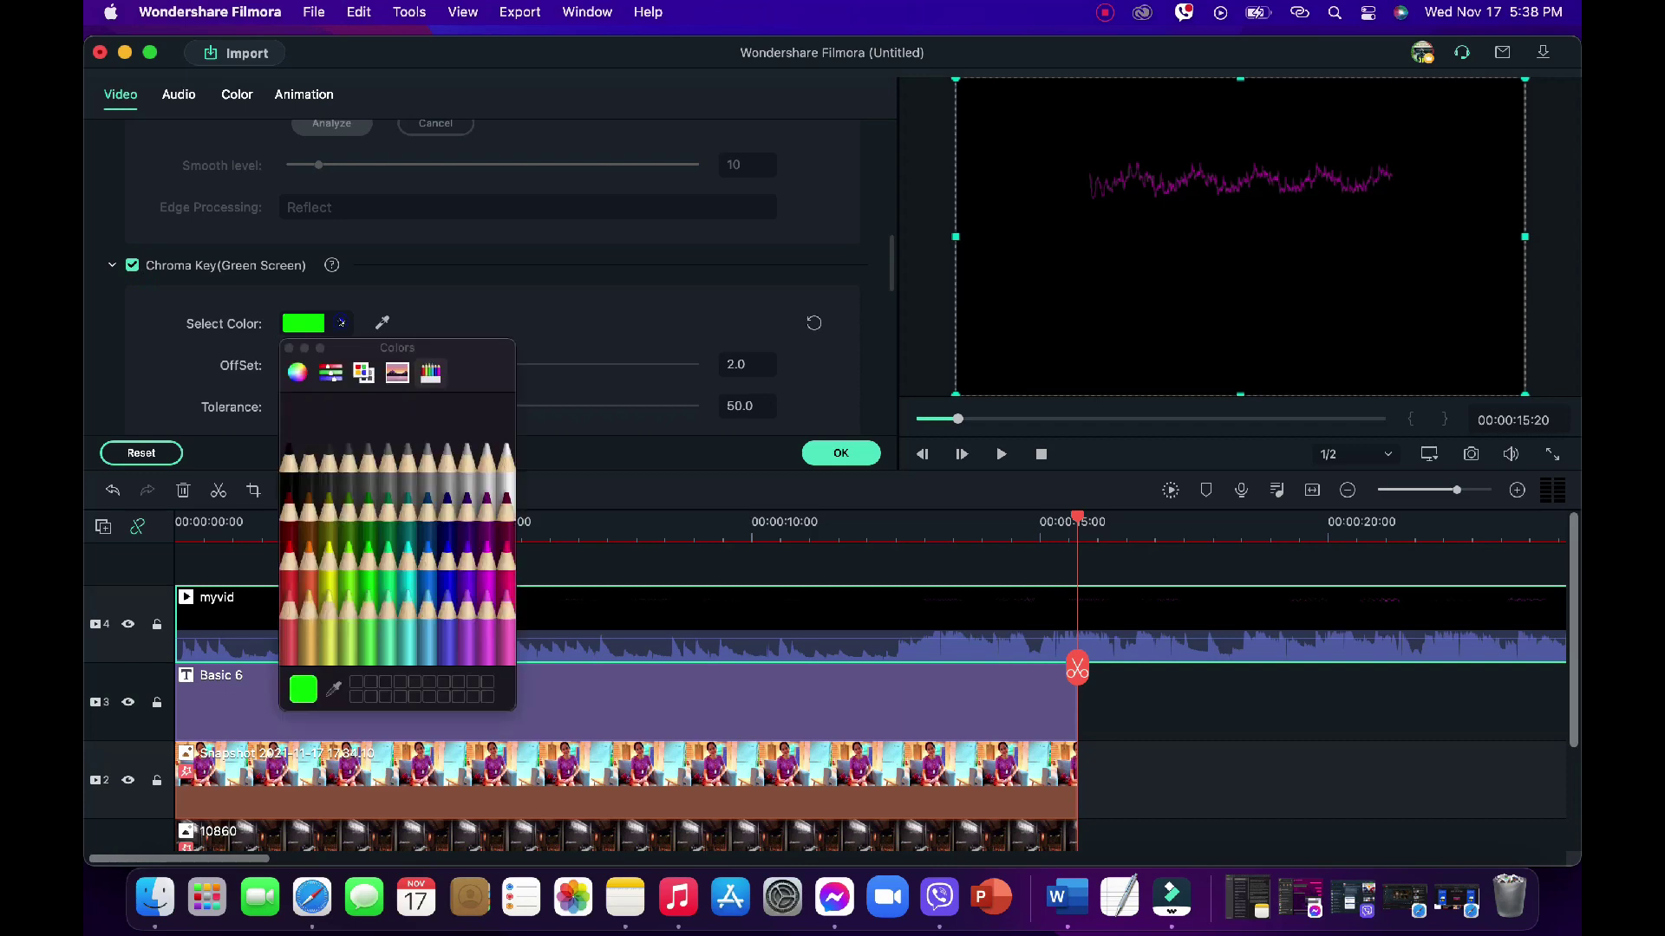
left_click(289, 448)
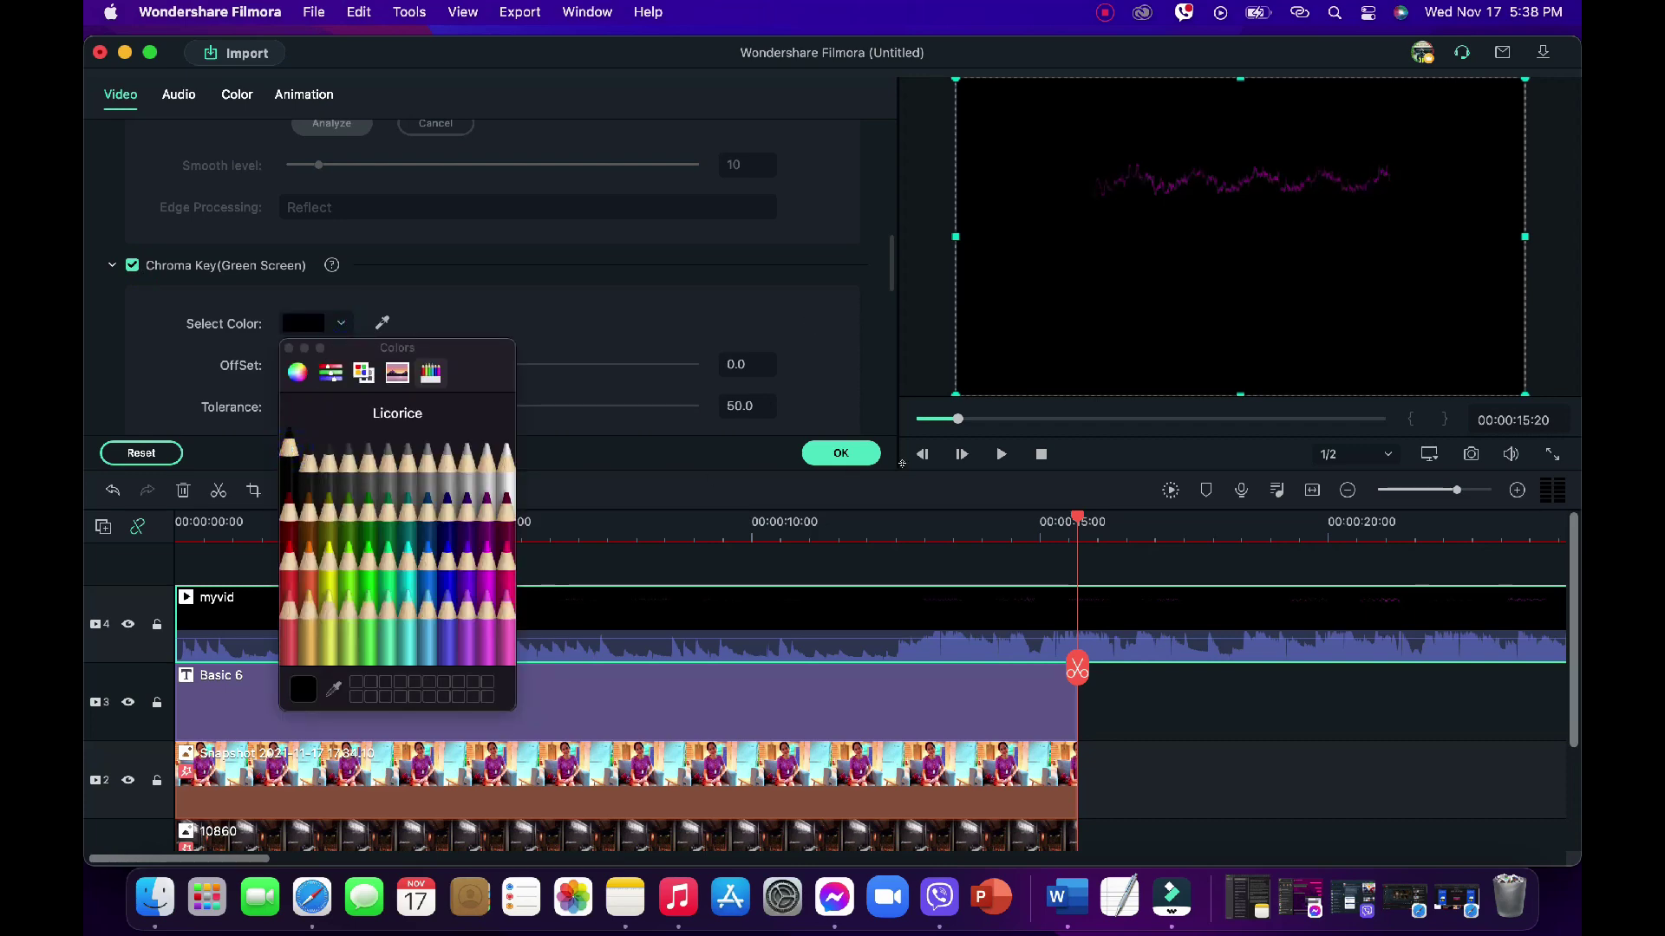
left_click(840, 452)
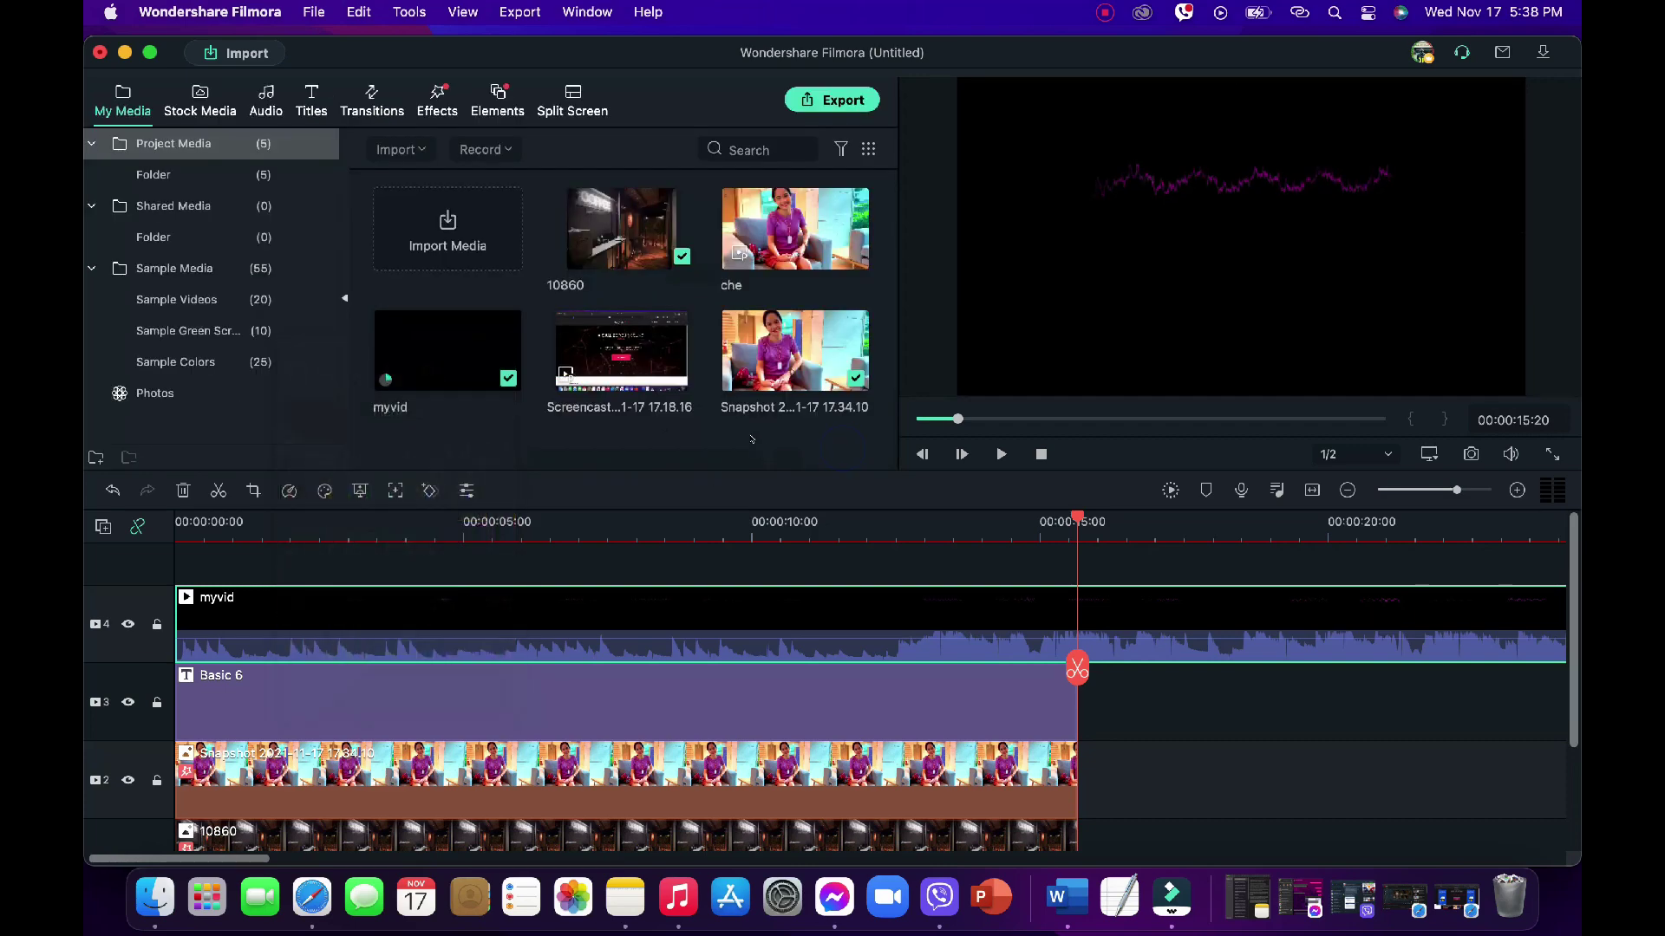
Try the Screen and Multiply blending modes on the myvid clip.
double_click(589, 600)
scroll(368, 269, "up", 10)
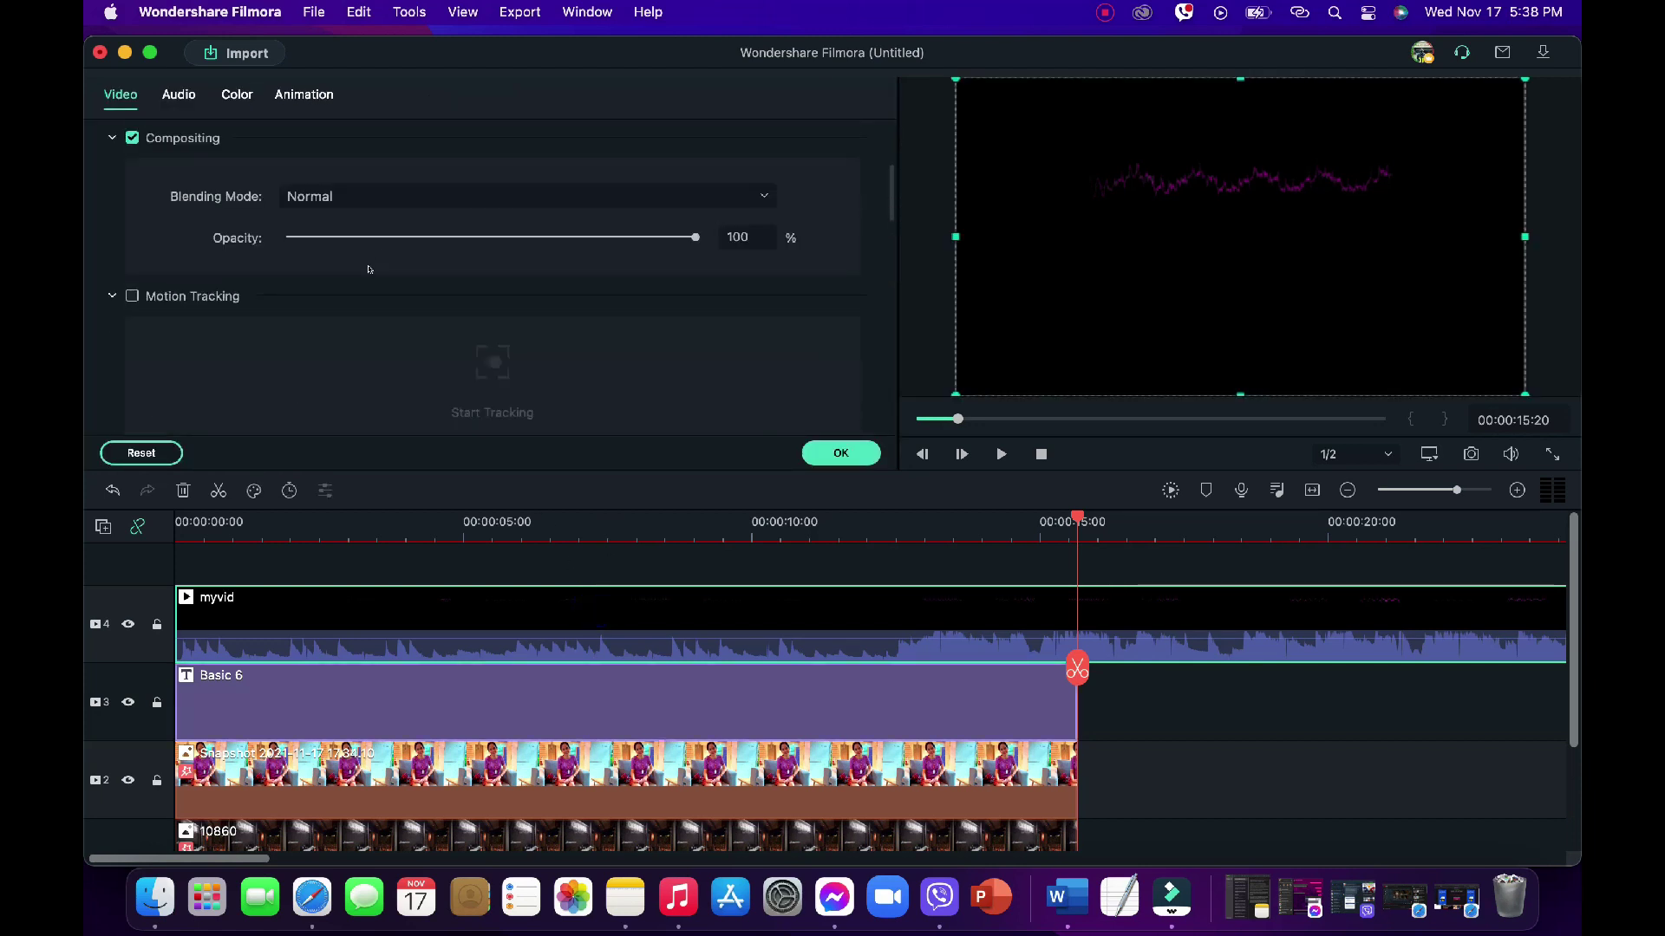
left_click(404, 198)
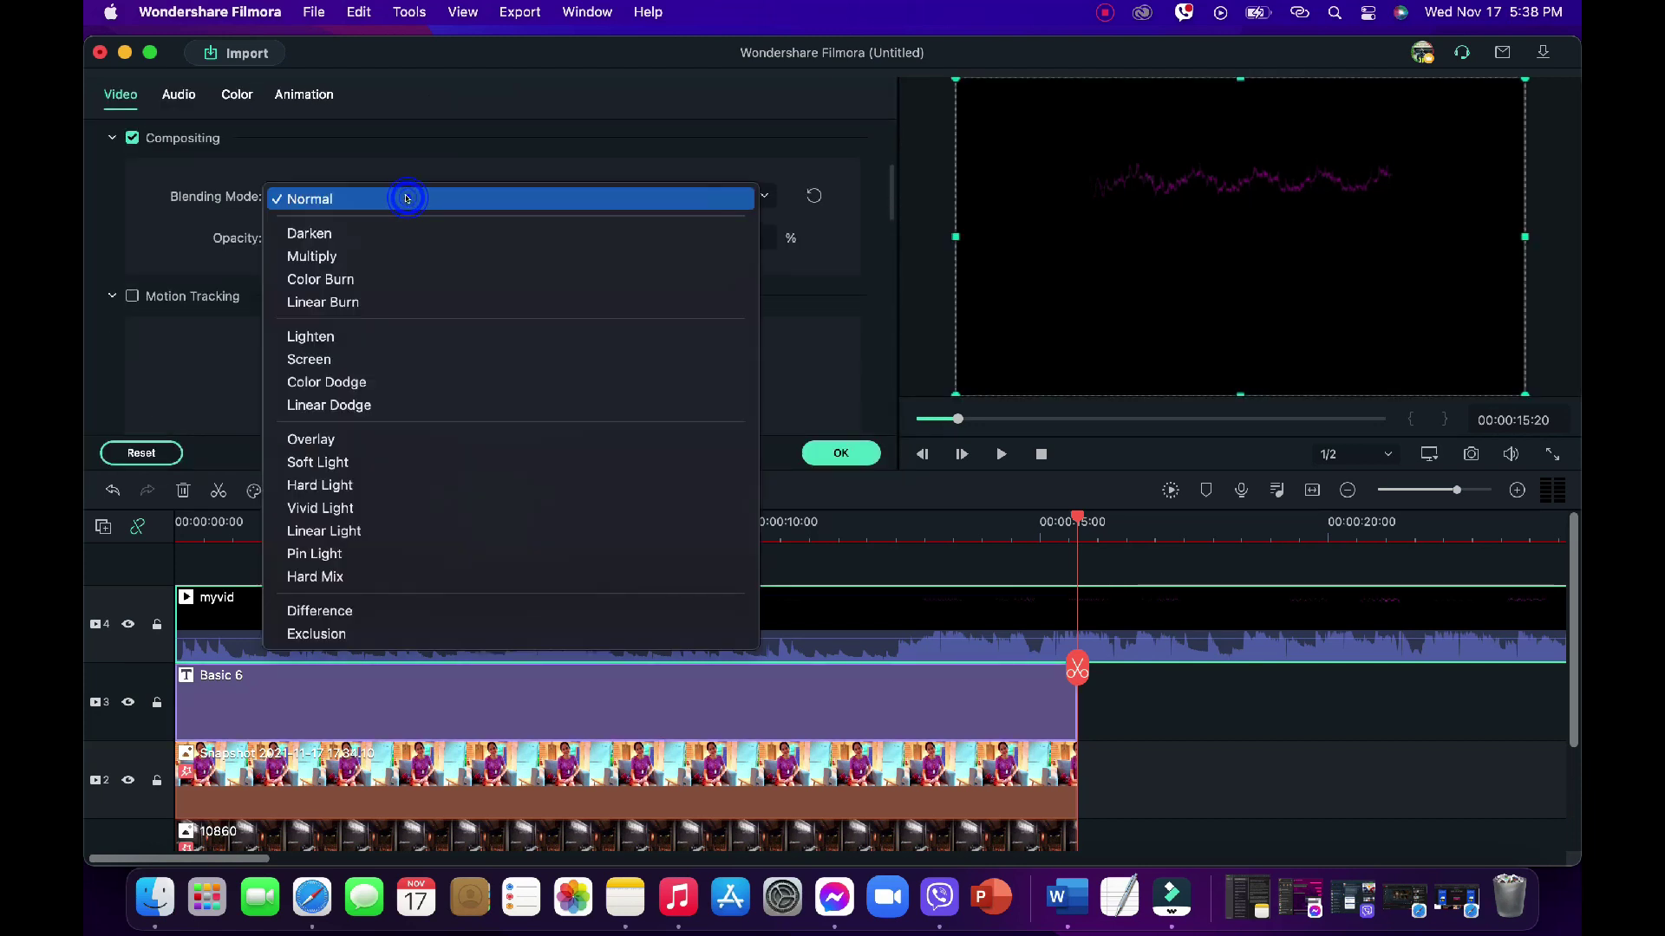
left_click(333, 358)
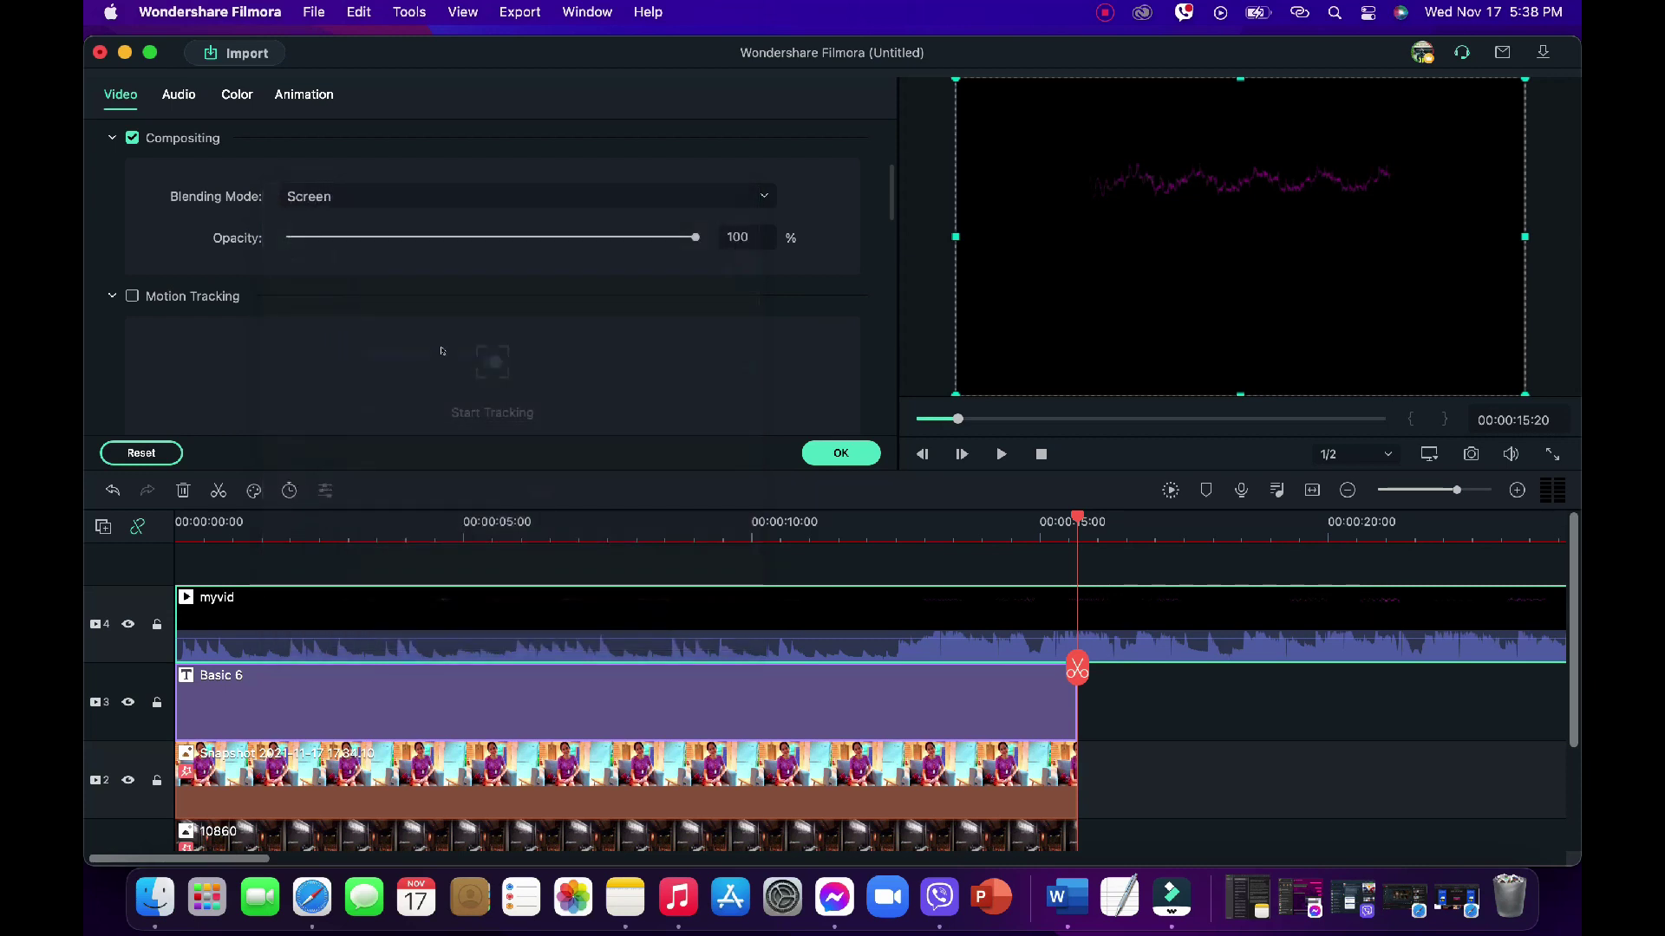
left_click(452, 200)
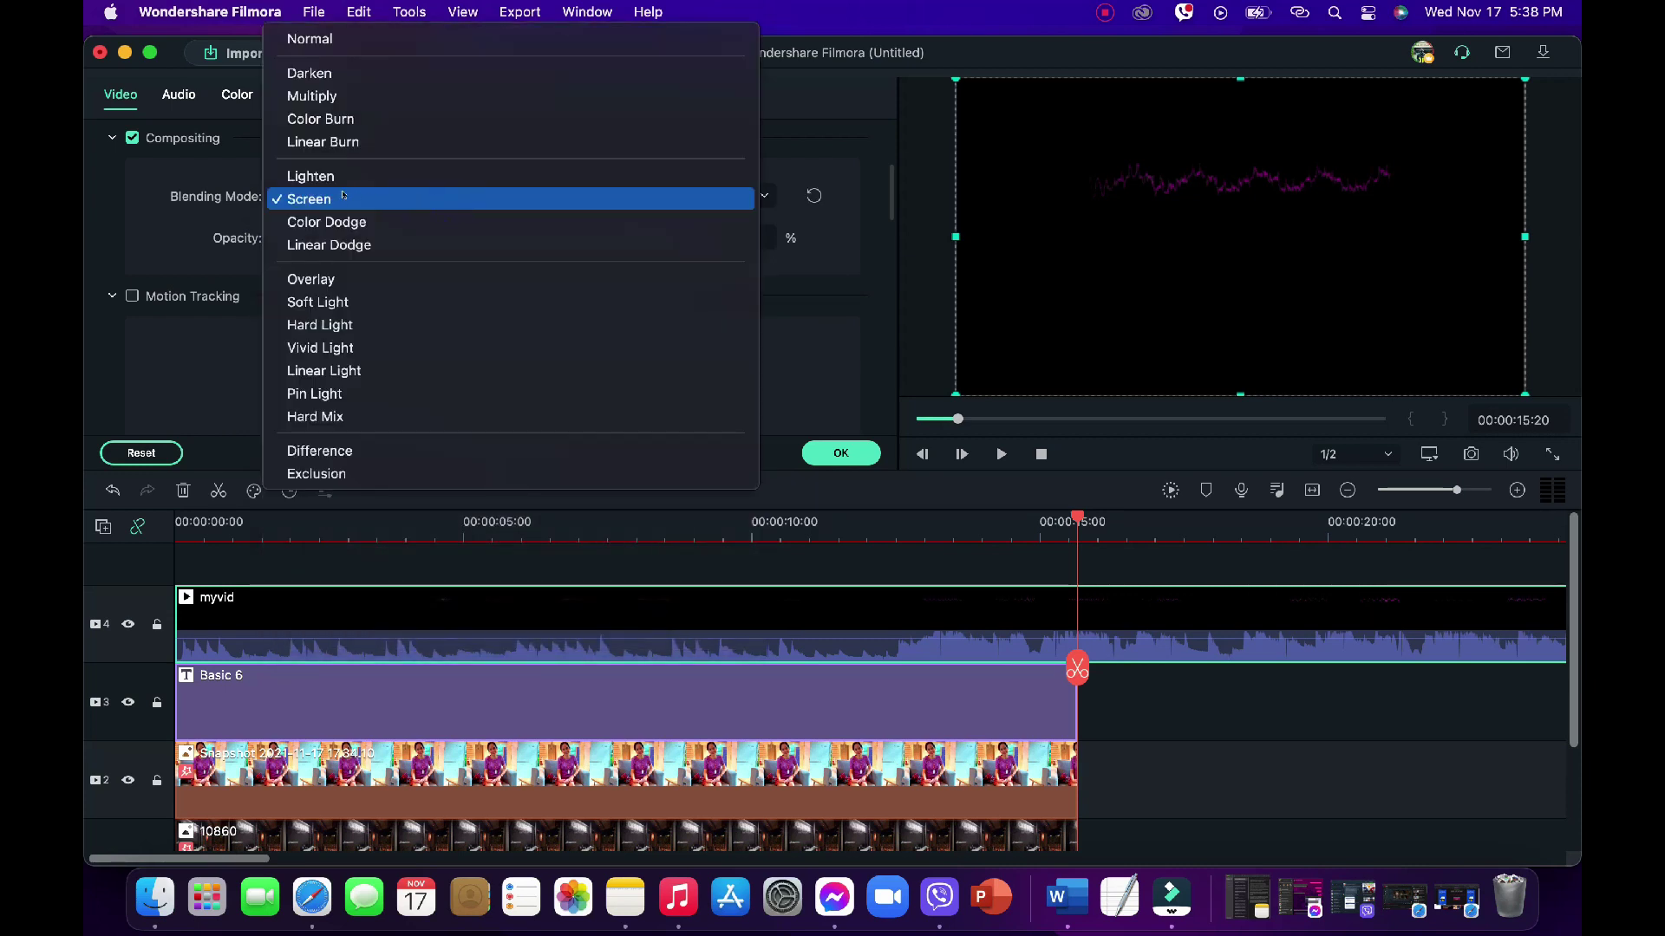
left_click(321, 95)
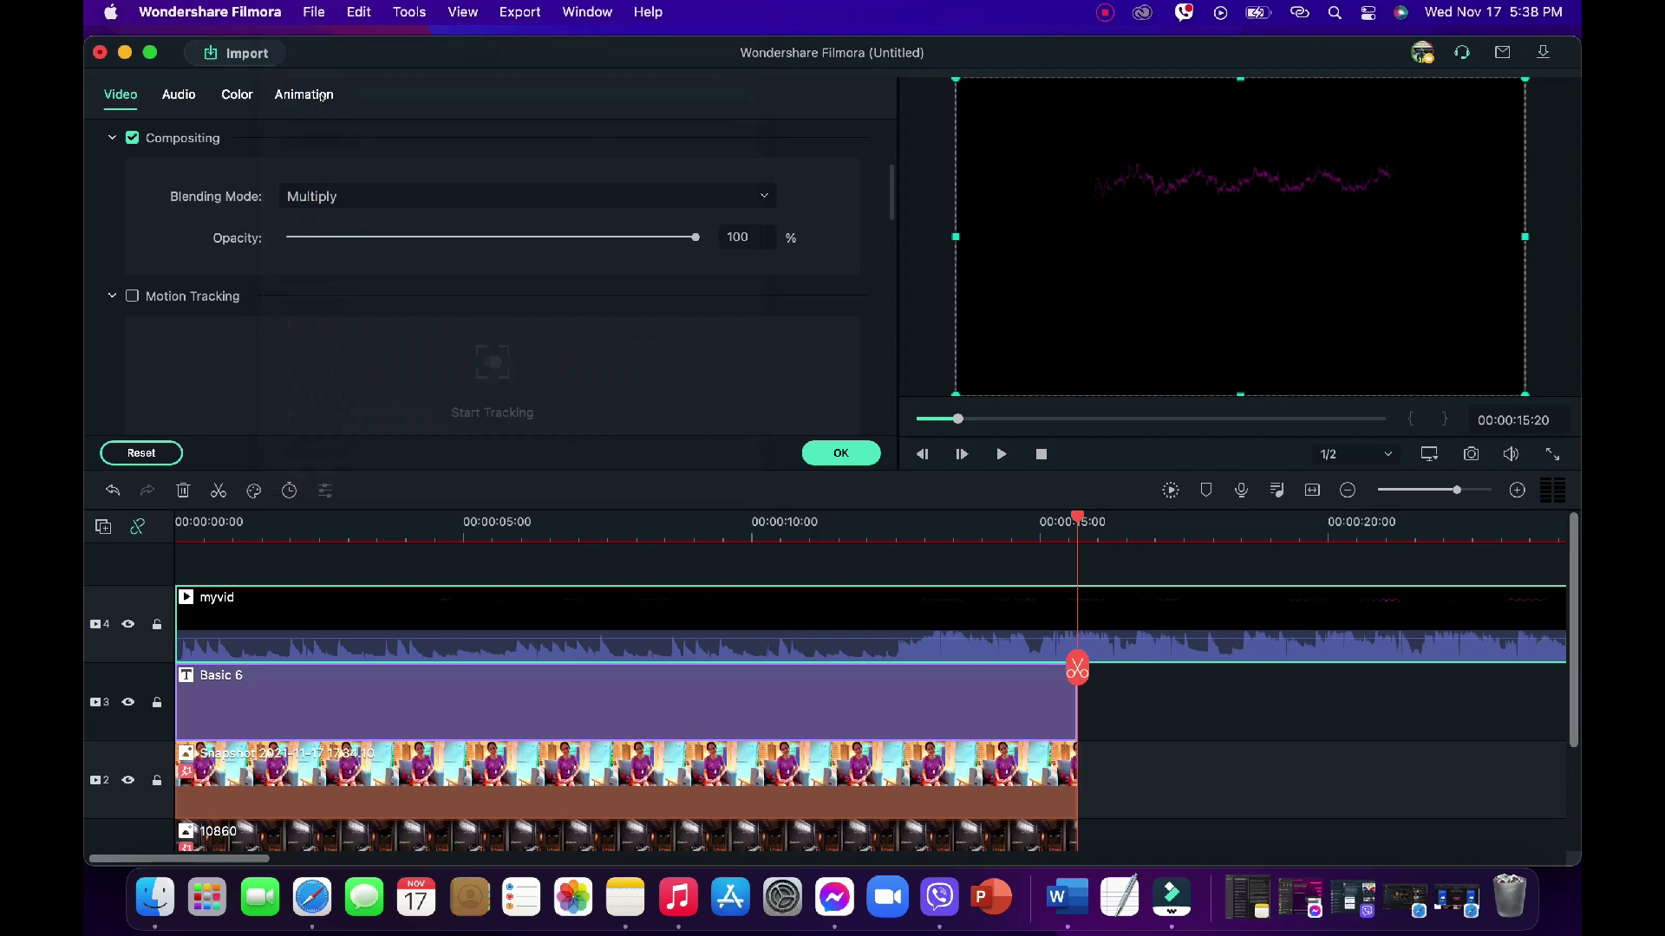
Shrink the myvid overlay, place its wave along the portrait's lower edge, narrow it to roughly the portrait's width and apply.
left_click_drag(952, 72, 1045, 127)
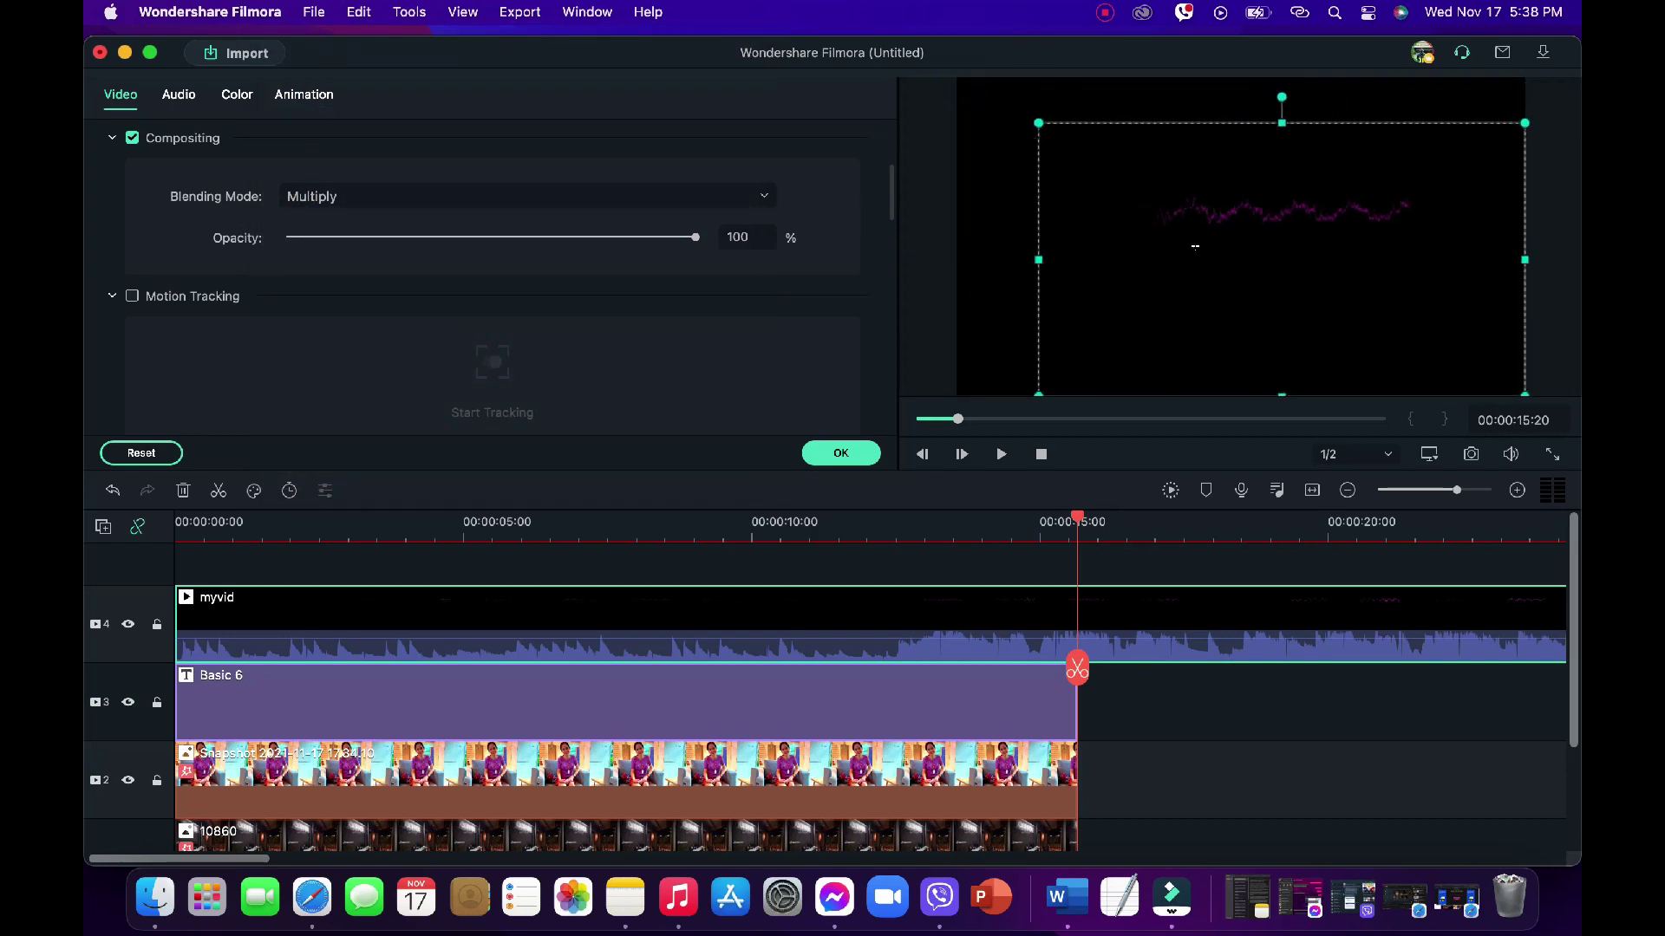
left_click(729, 561)
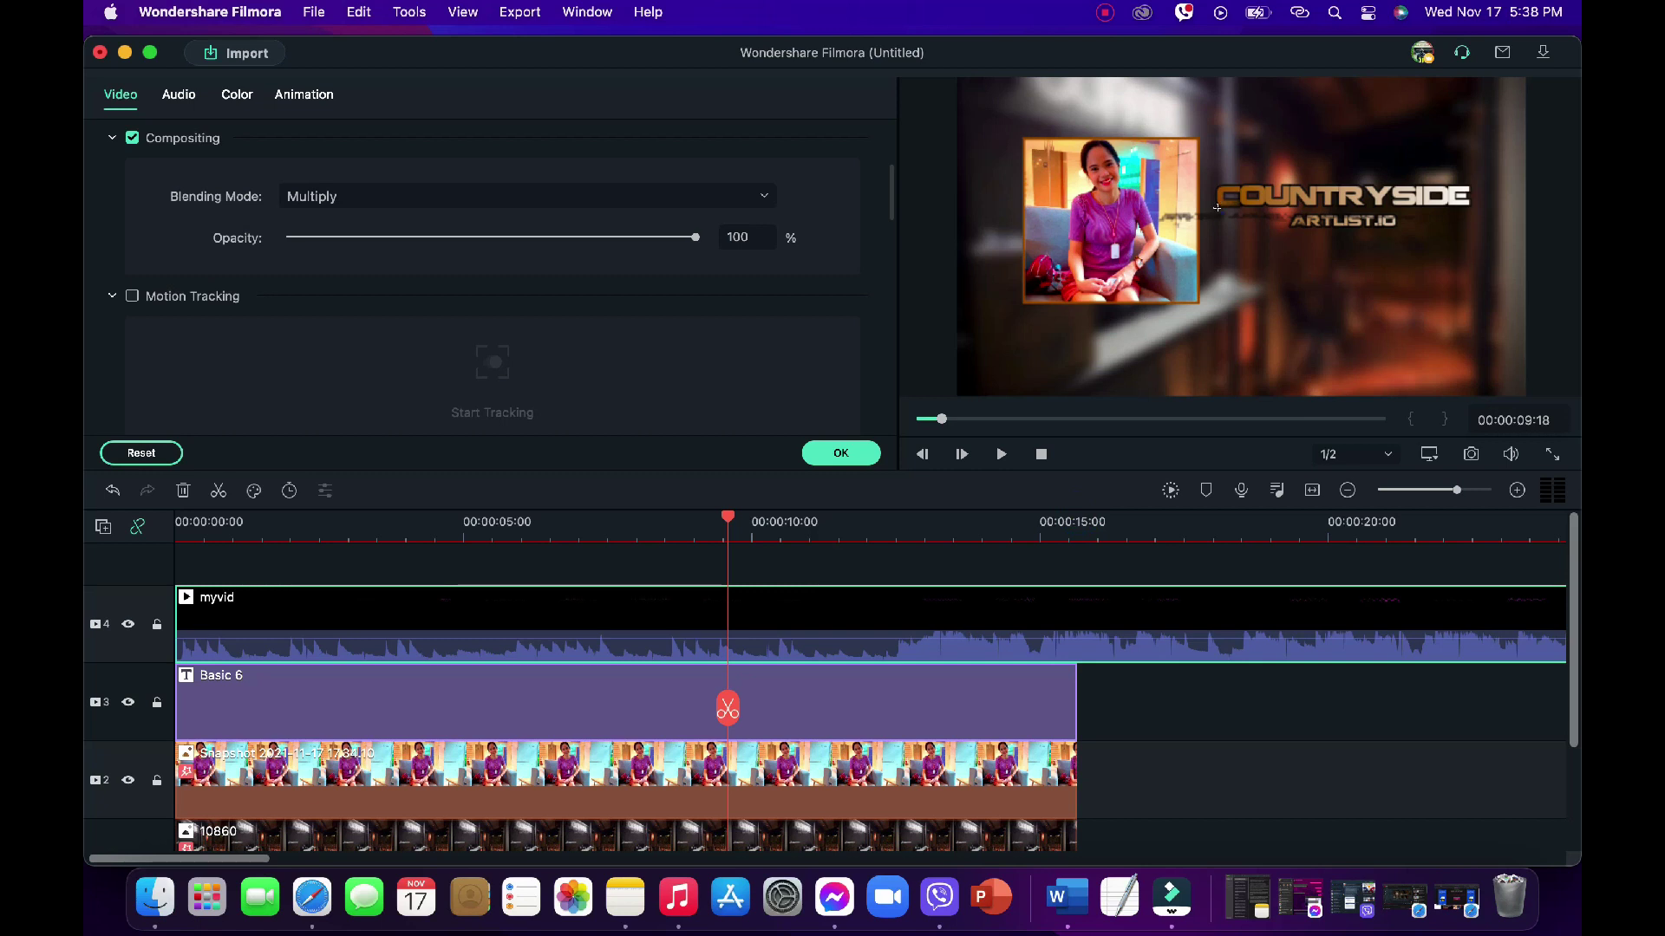
left_click(1179, 214)
left_click_drag(1180, 214, 1043, 291)
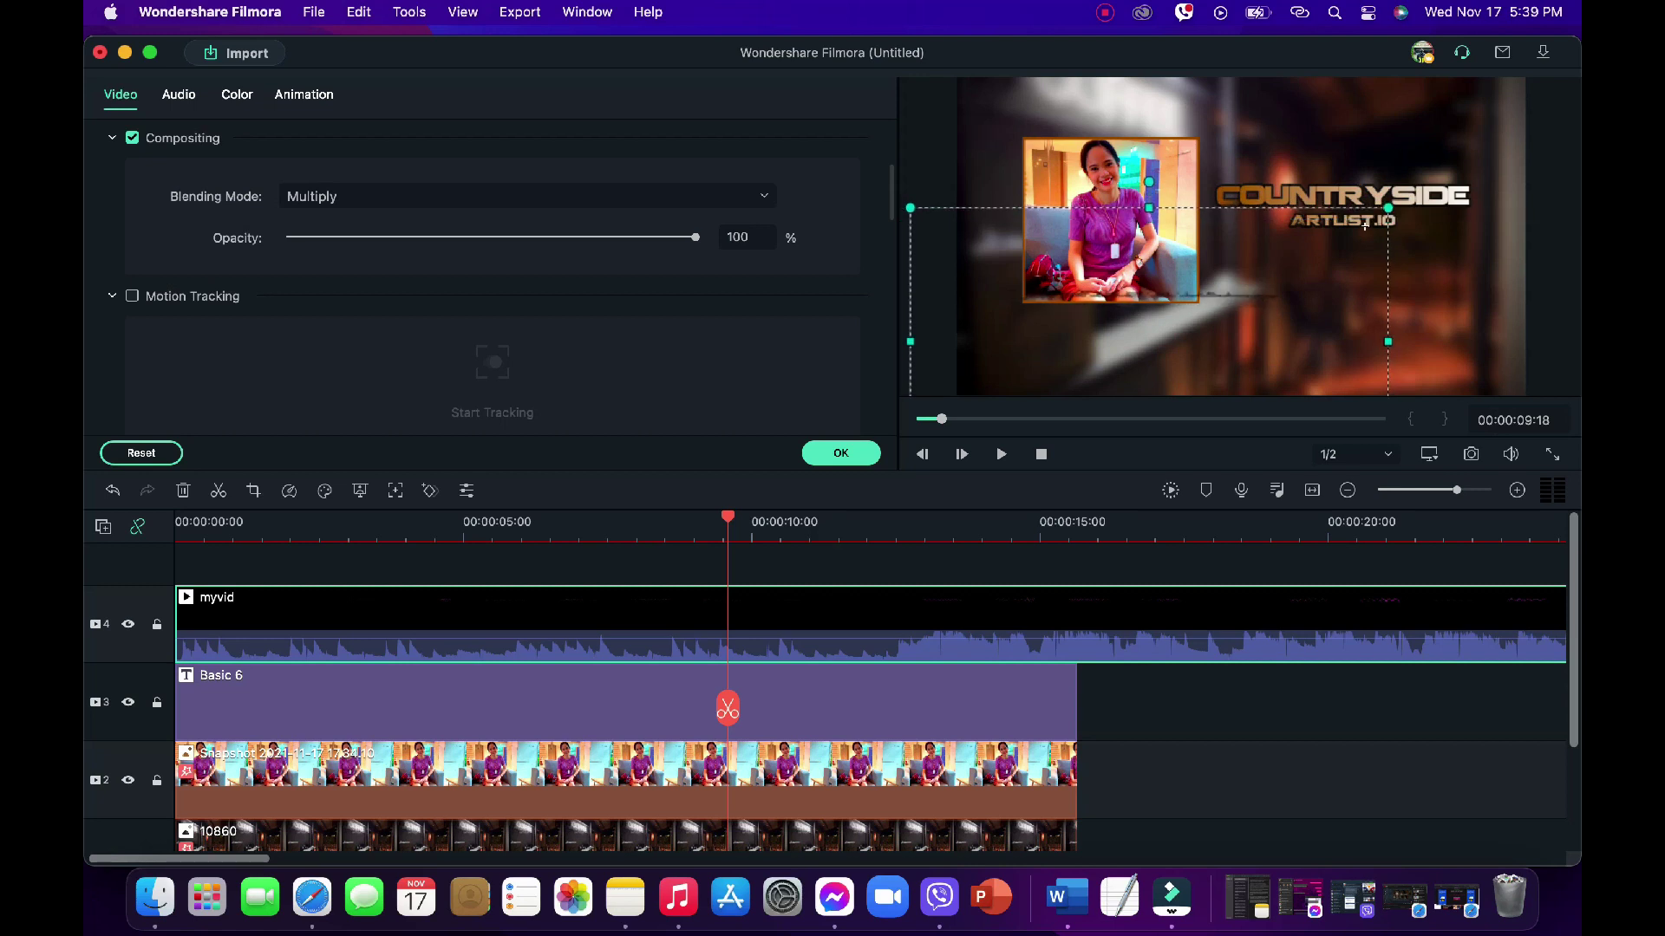
left_click_drag(1364, 198, 1170, 211)
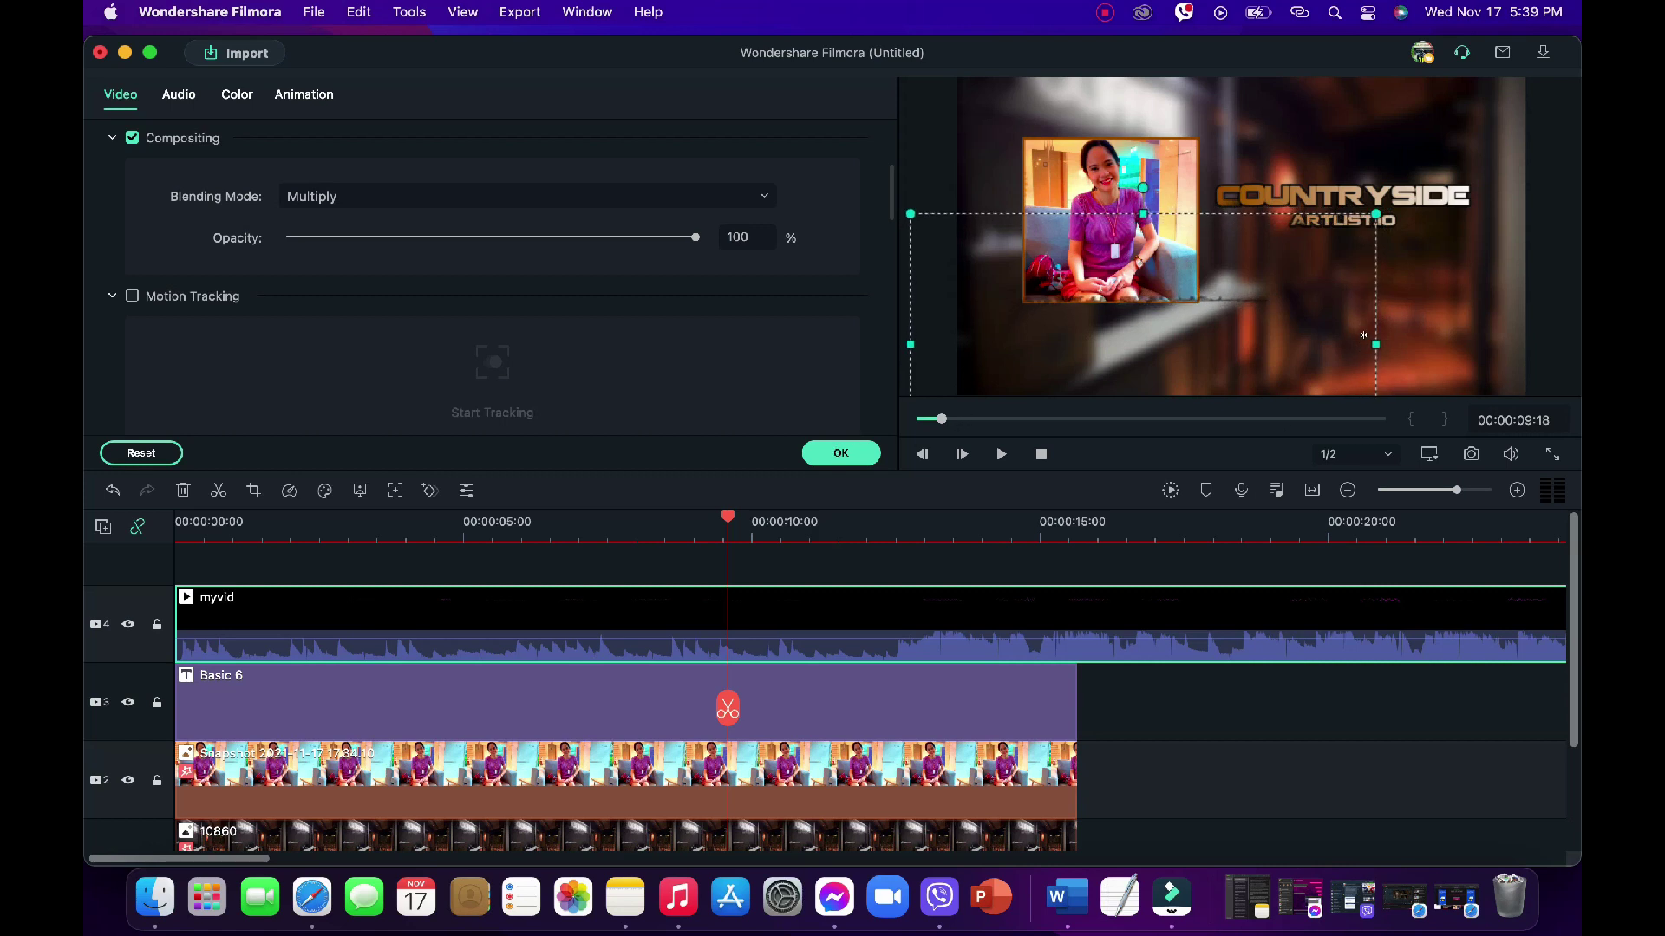
left_click_drag(1370, 339, 1280, 323)
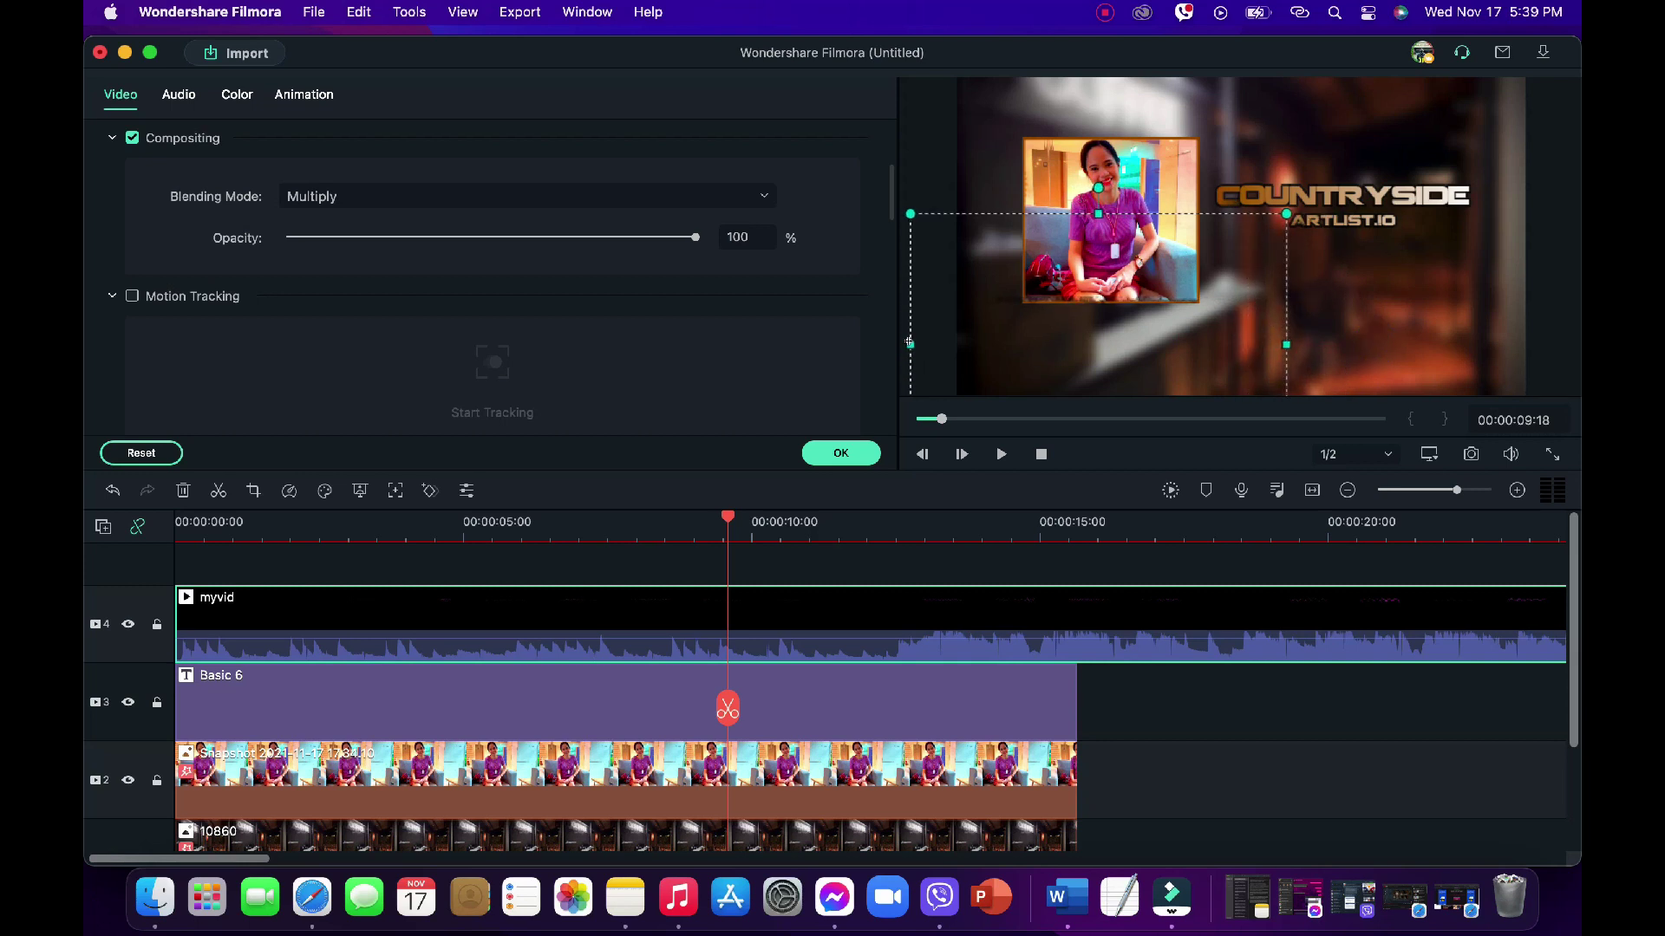
left_click_drag(917, 338, 943, 345)
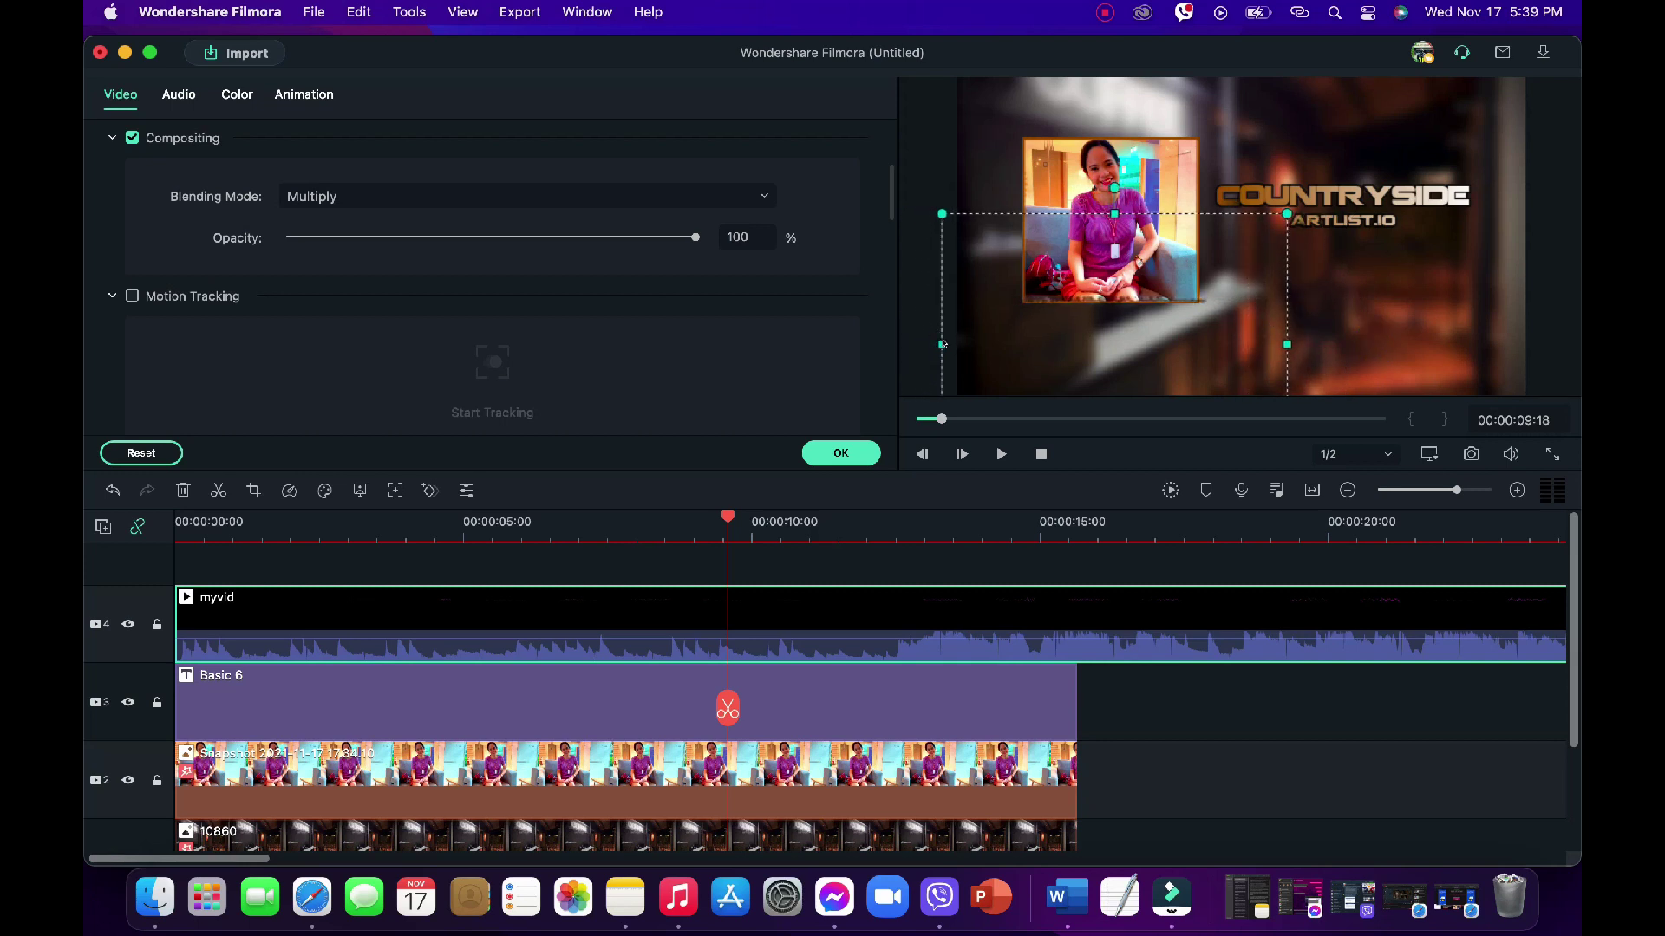
left_click_drag(1241, 205, 1280, 234)
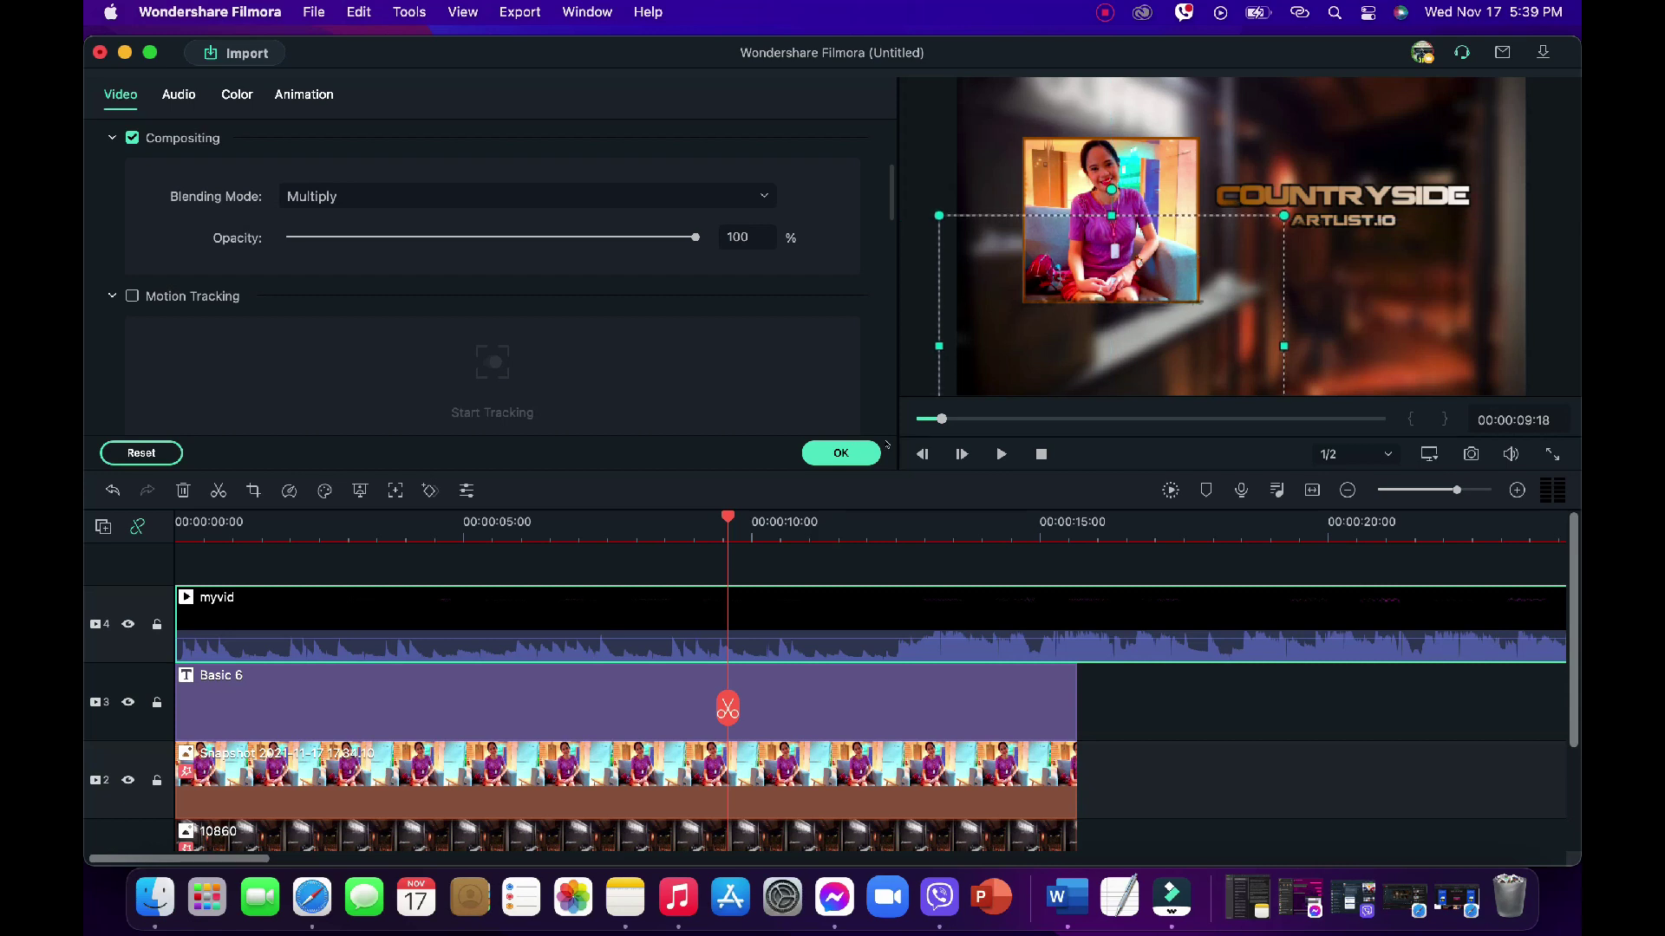
left_click(840, 452)
Play the project from the timeline's start and check the wave overlay in full screen.
left_click_drag(724, 515, 138, 542)
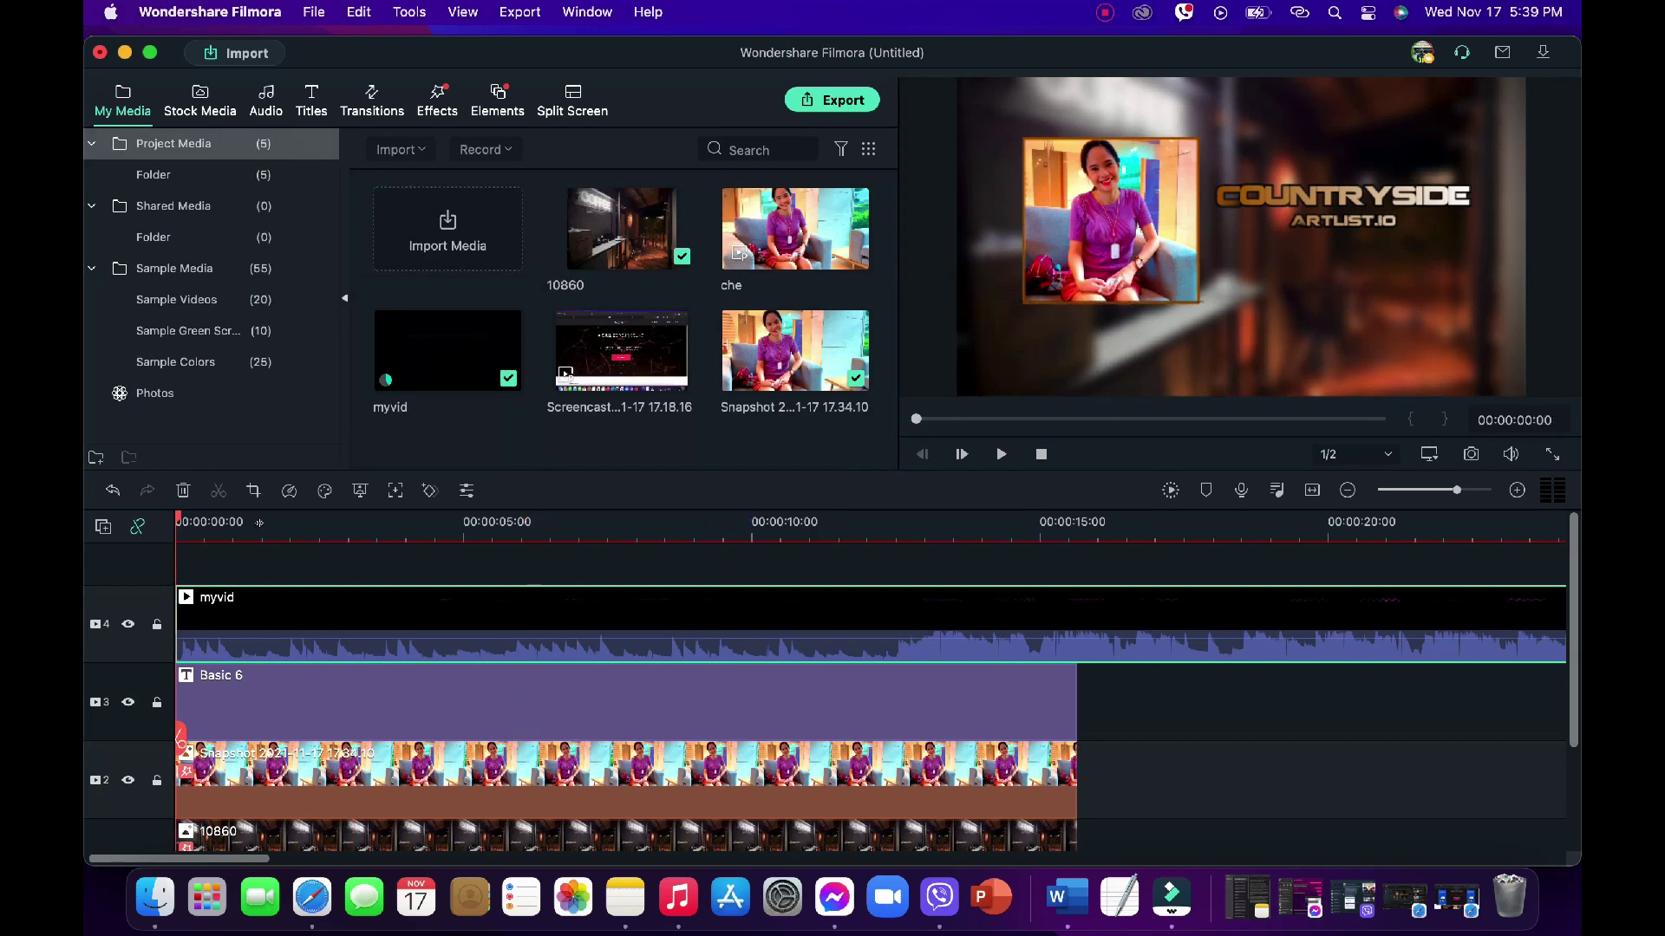
key("space")
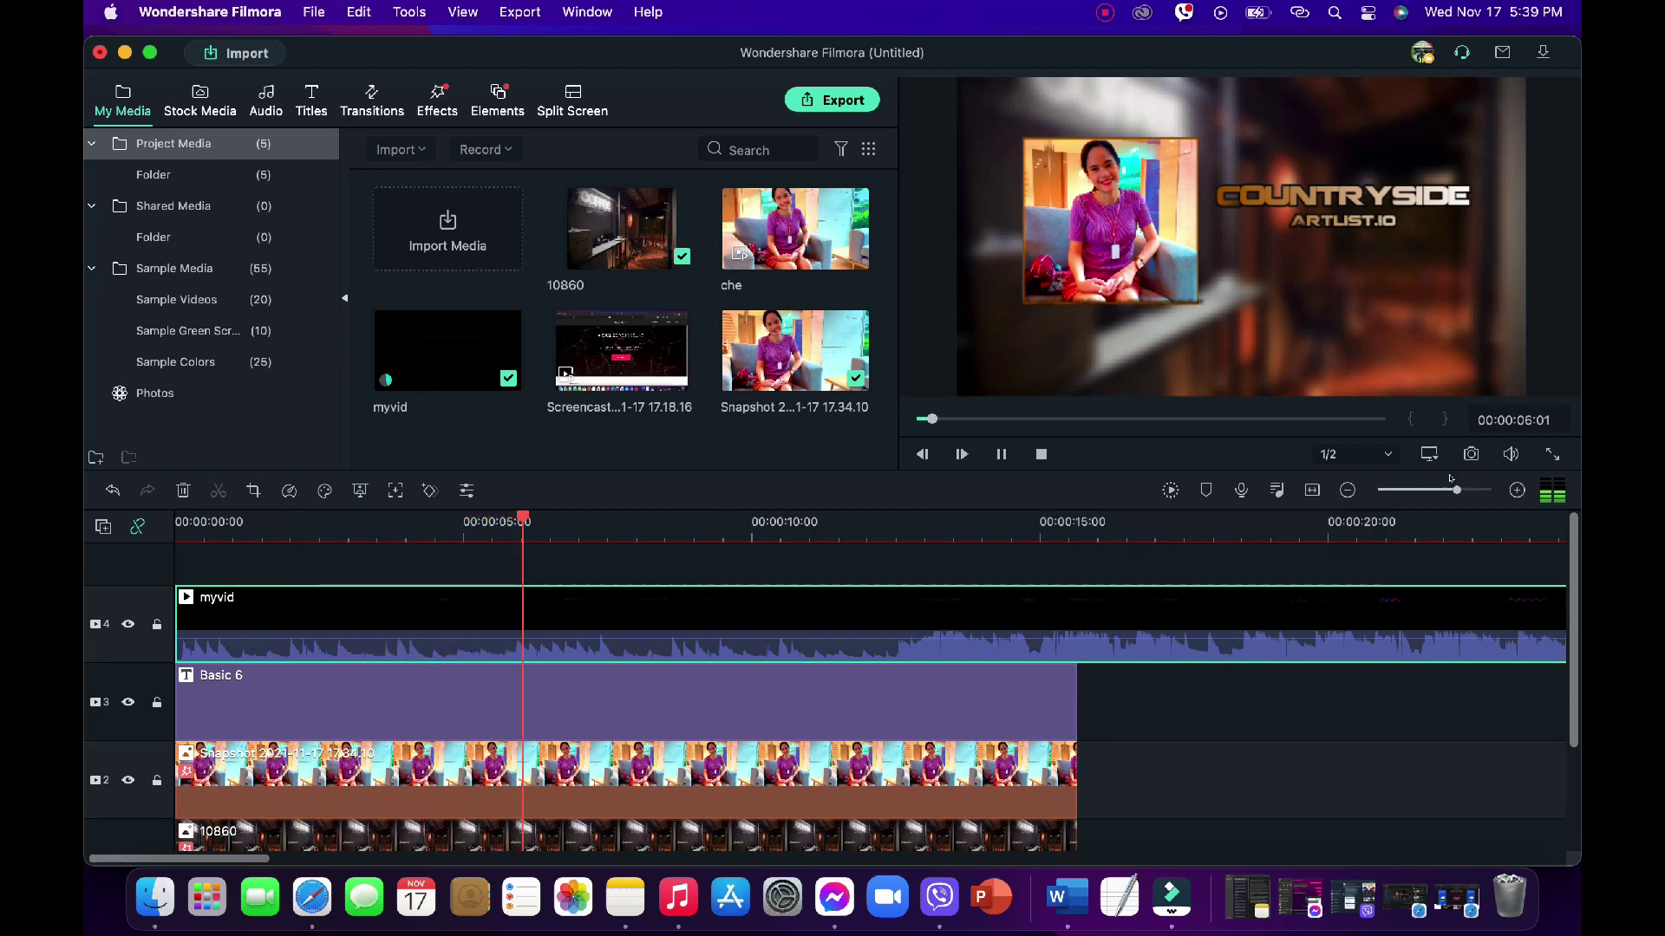
left_click(1552, 454)
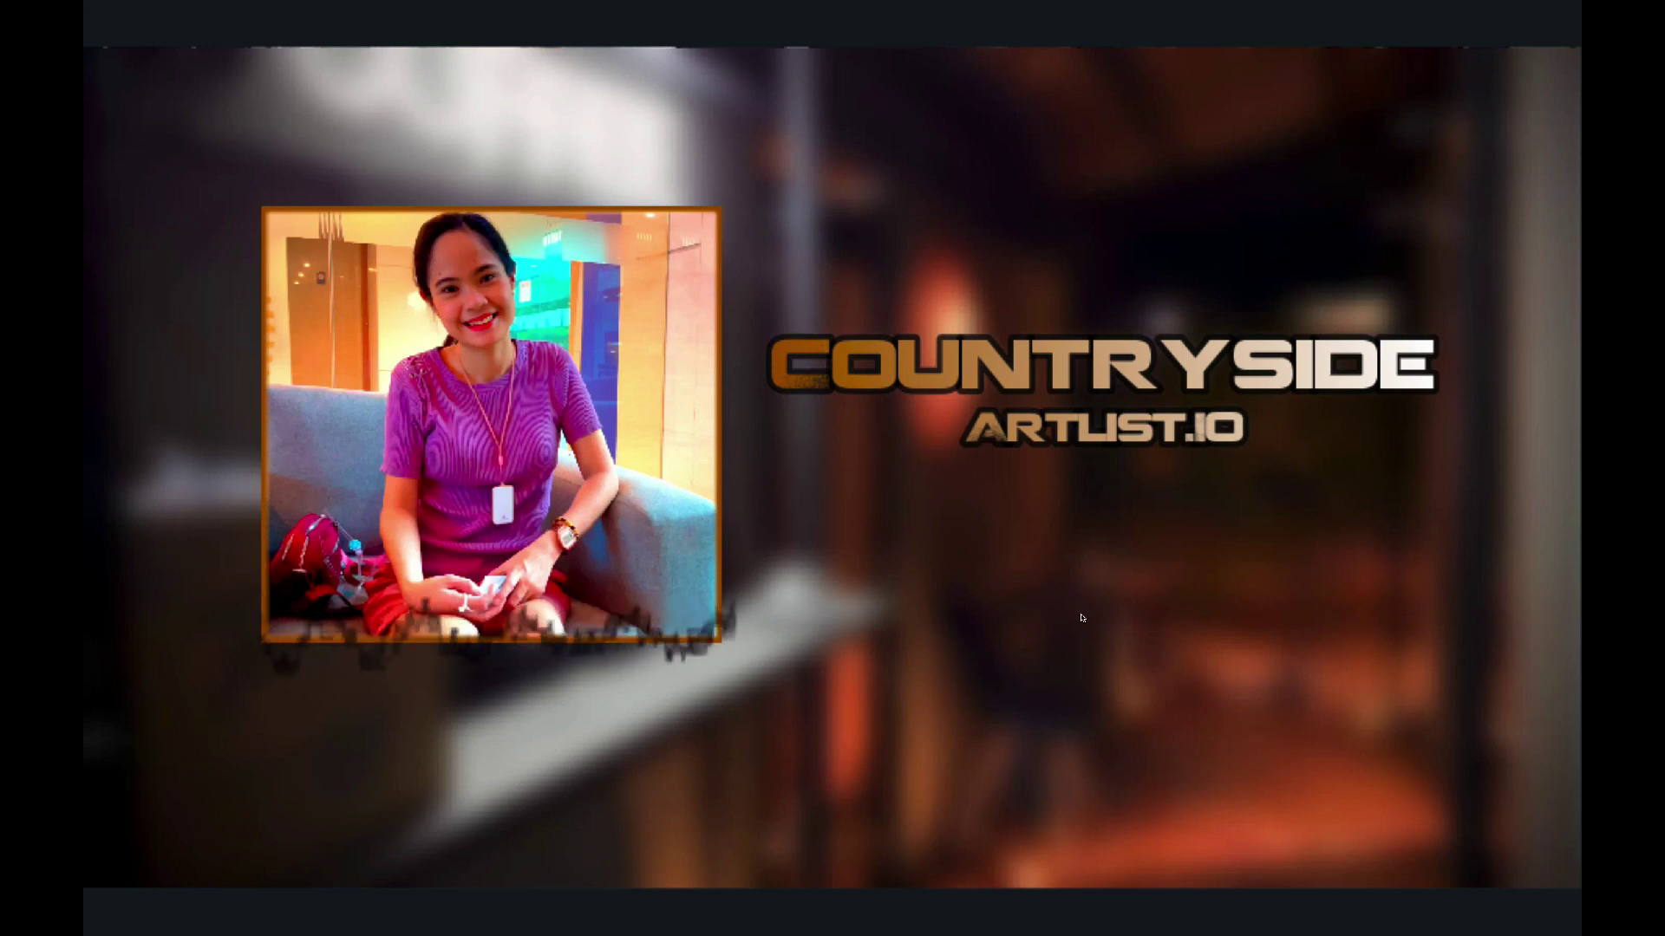
key("Escape")
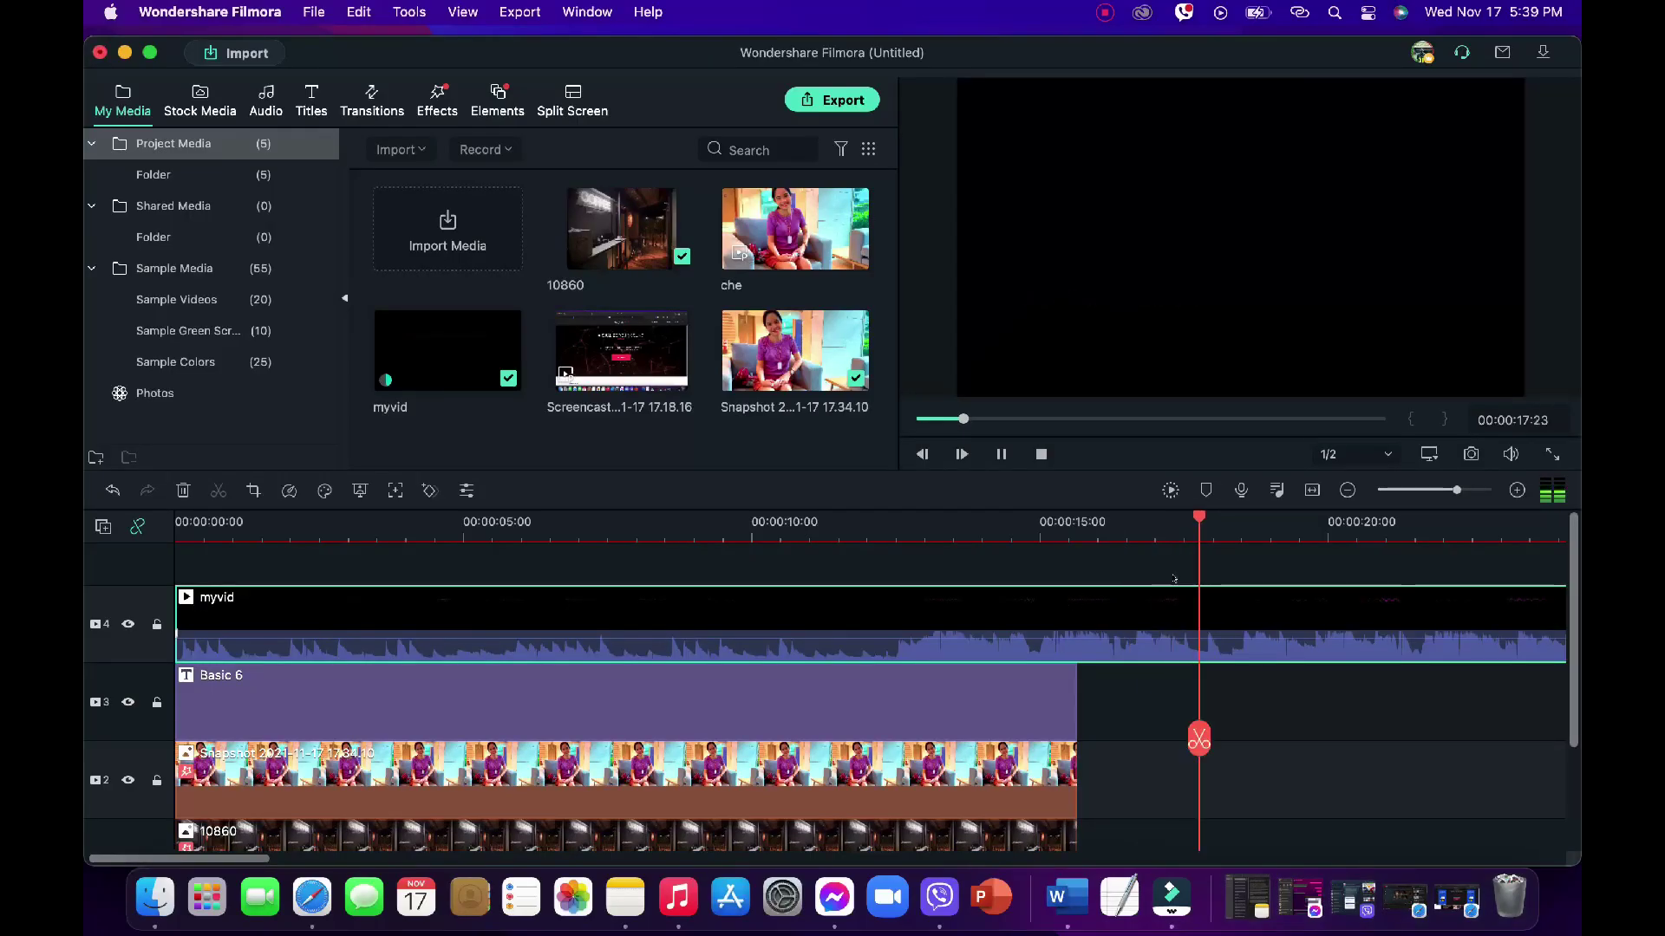
Turn off Chroma Key on the myvid clip and set its blending mode to Screen.
left_click_drag(1200, 739, 634, 789)
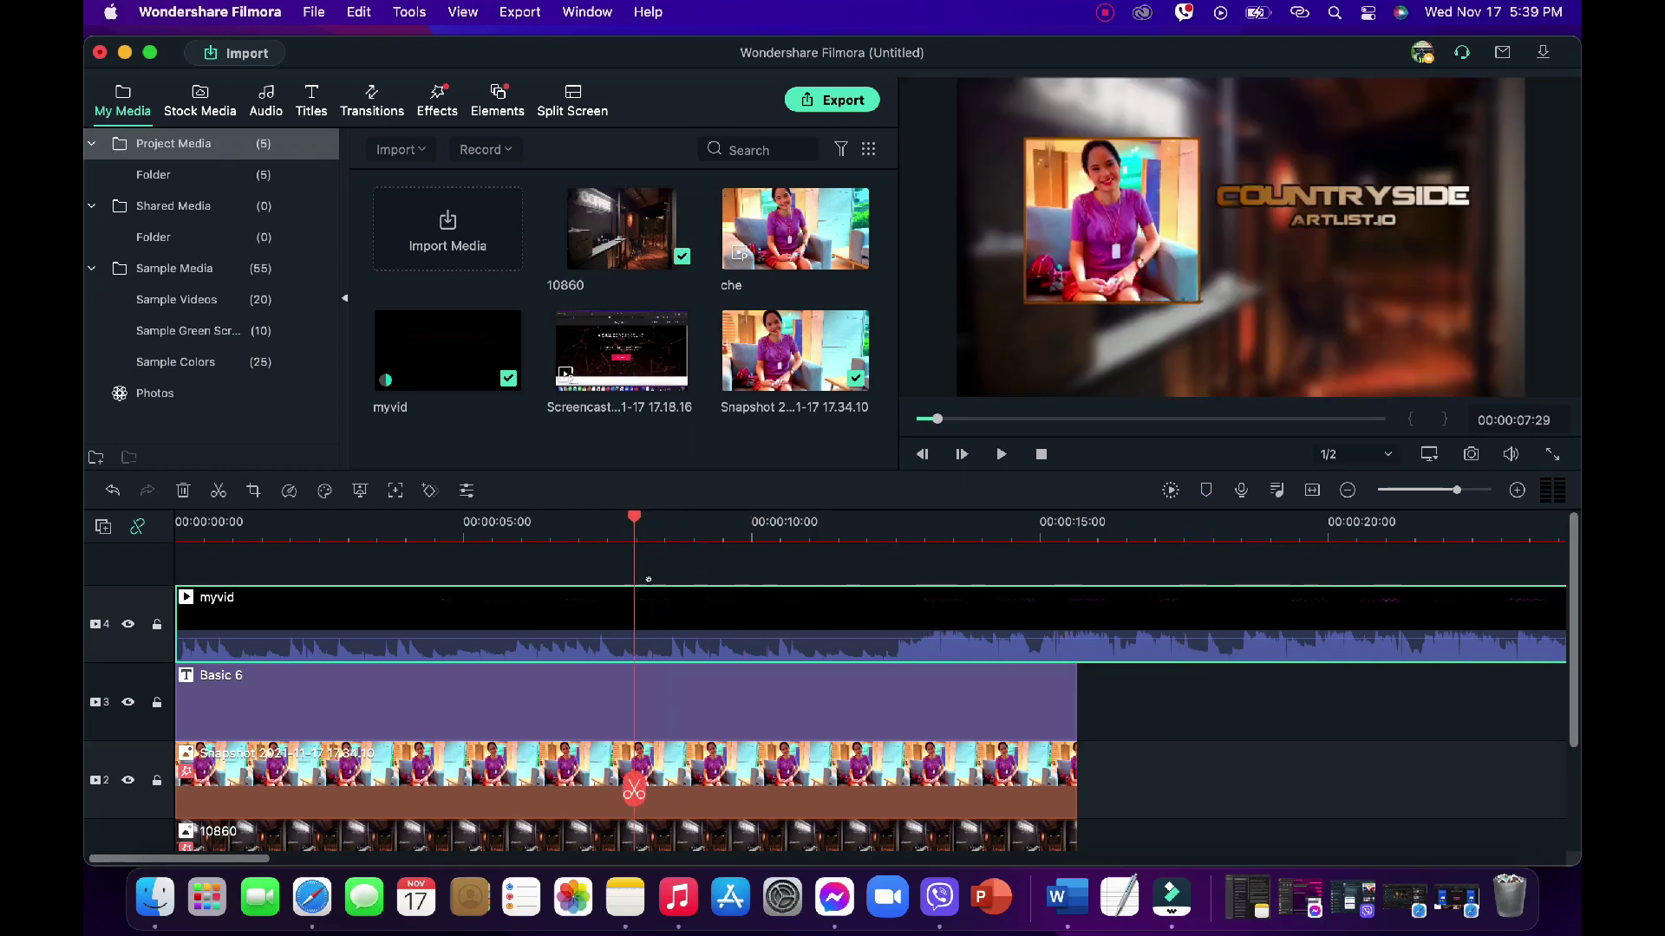
double_click(743, 626)
scroll(399, 310, "down", 10)
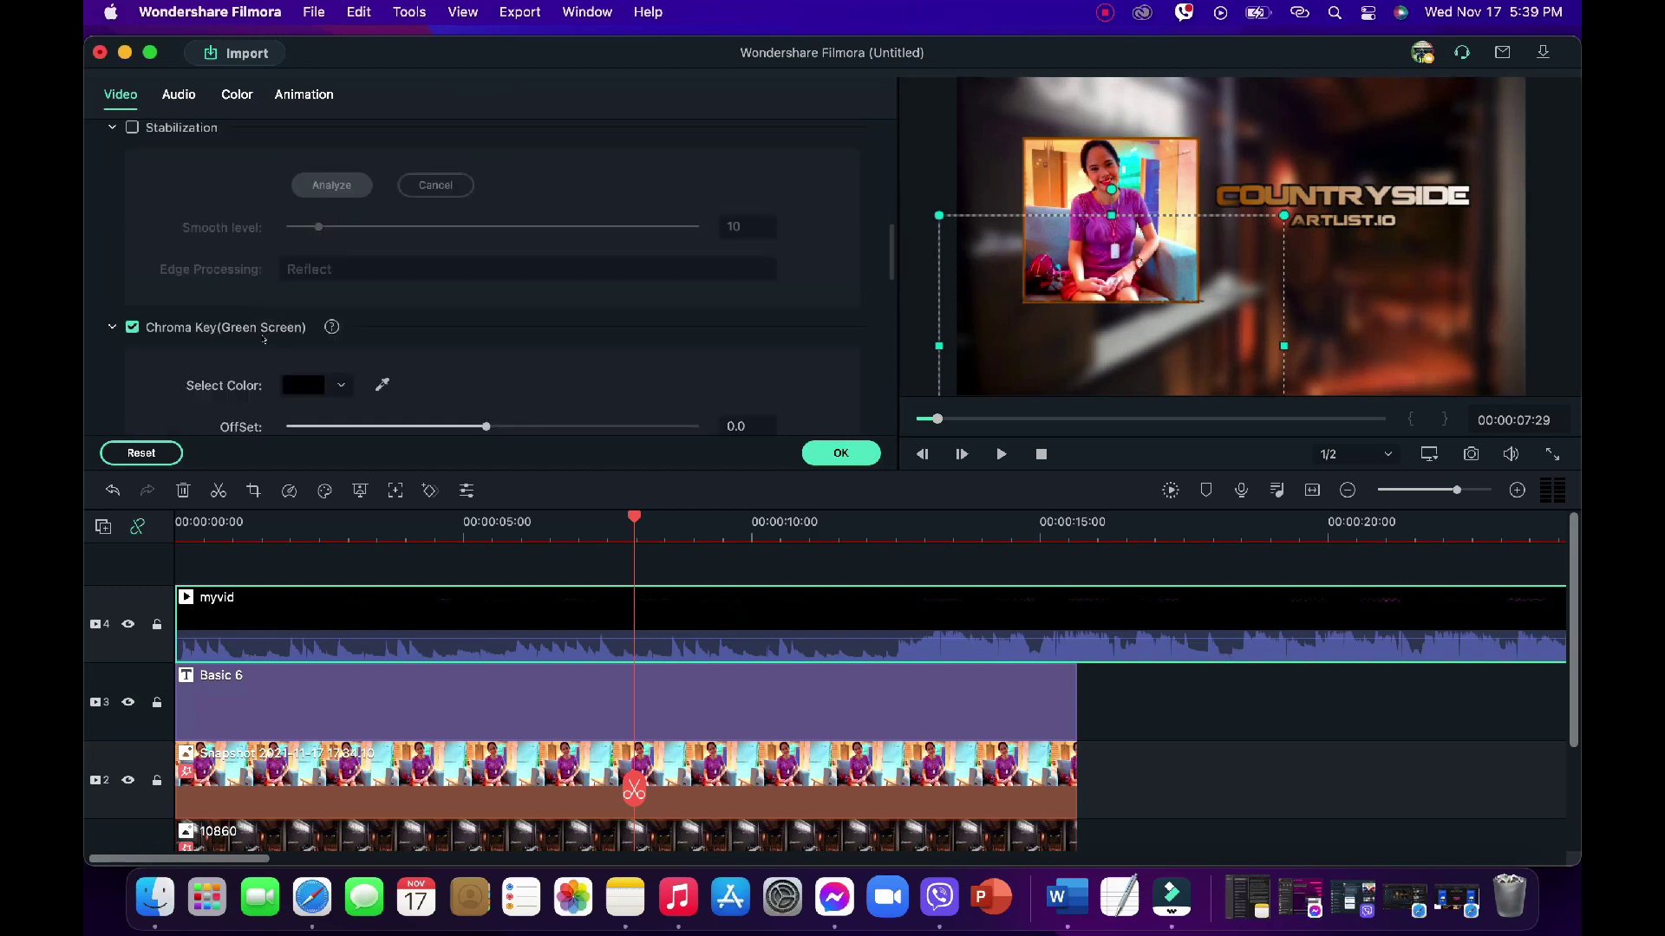
left_click(132, 237)
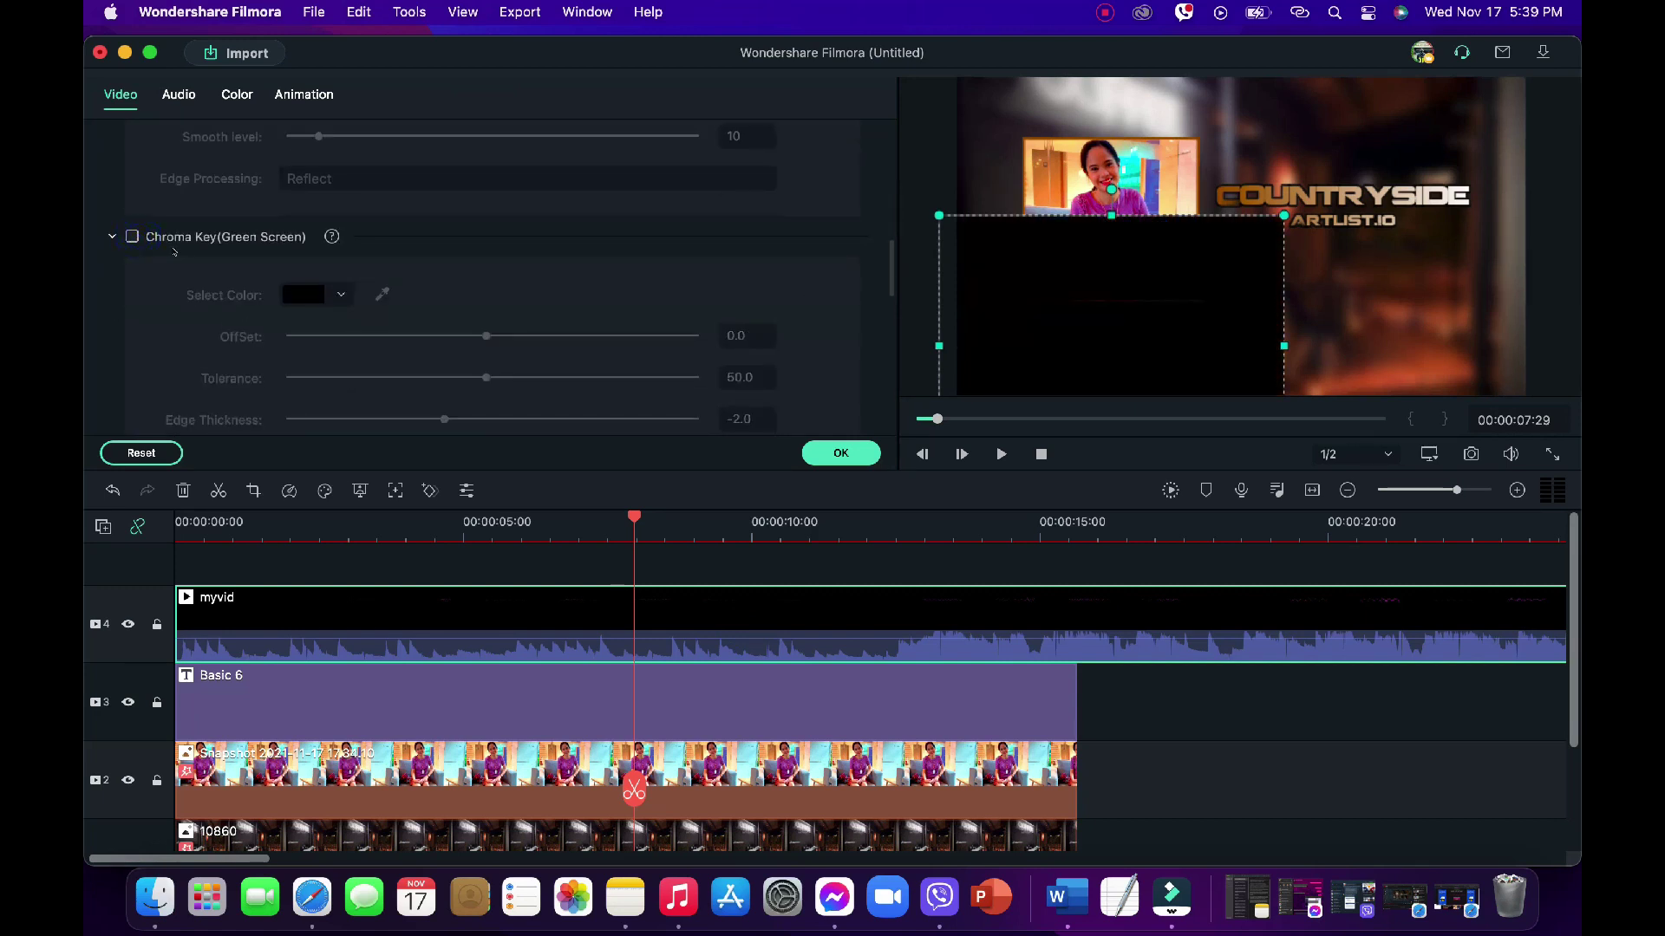
scroll(378, 268, "up", 10)
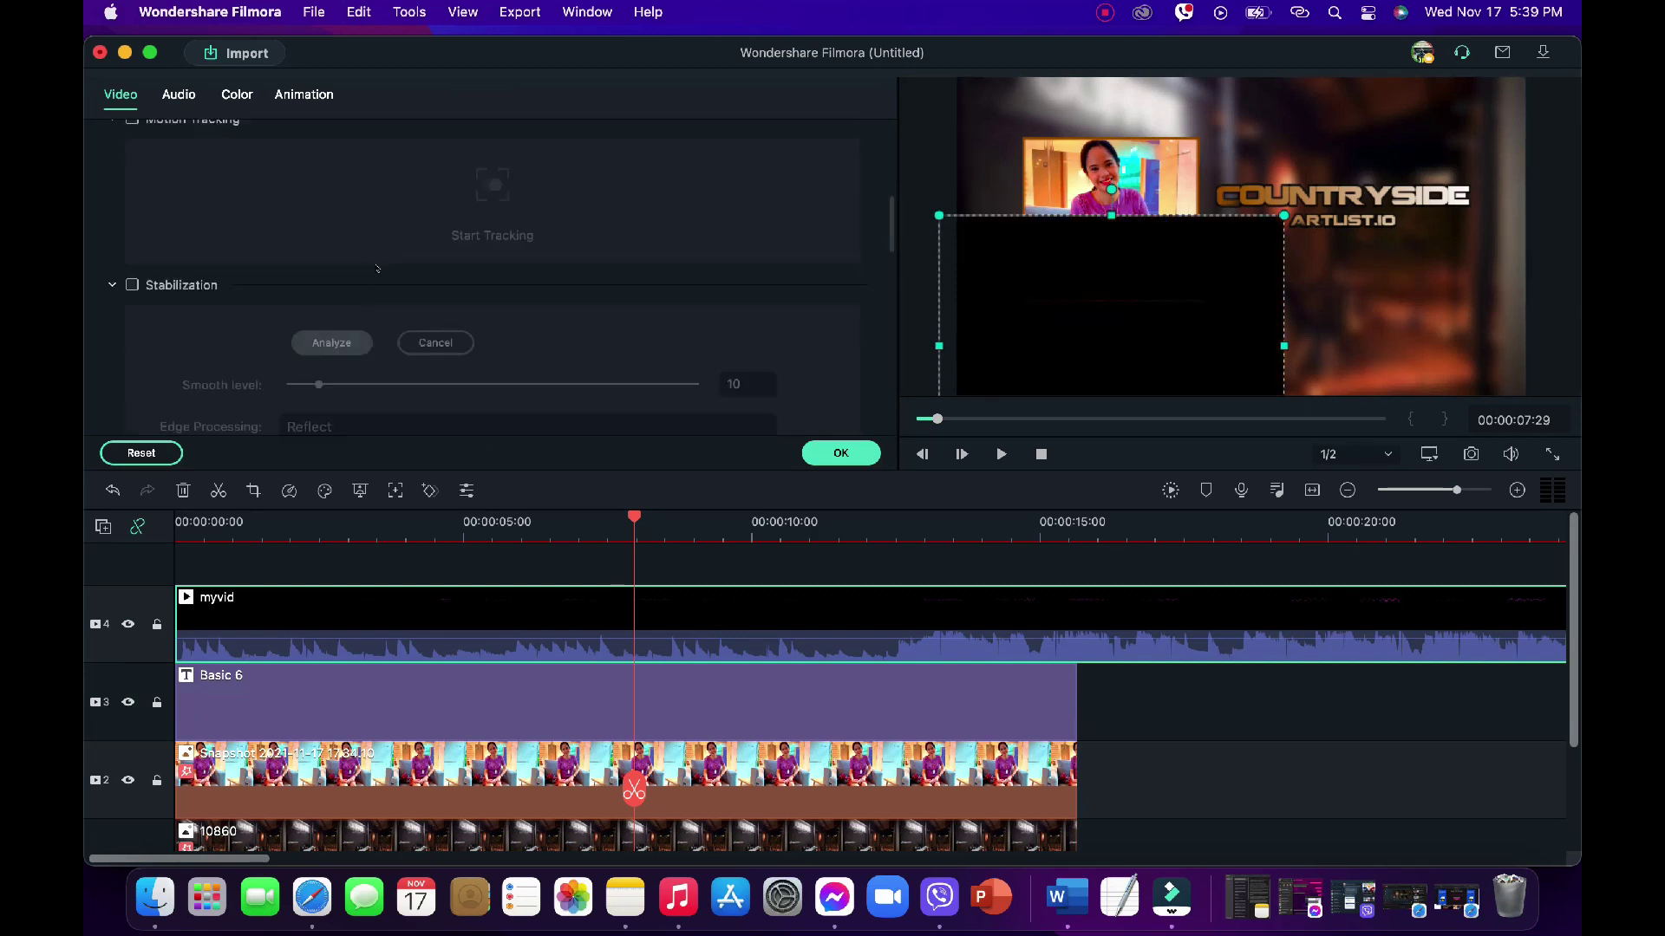
left_click(401, 191)
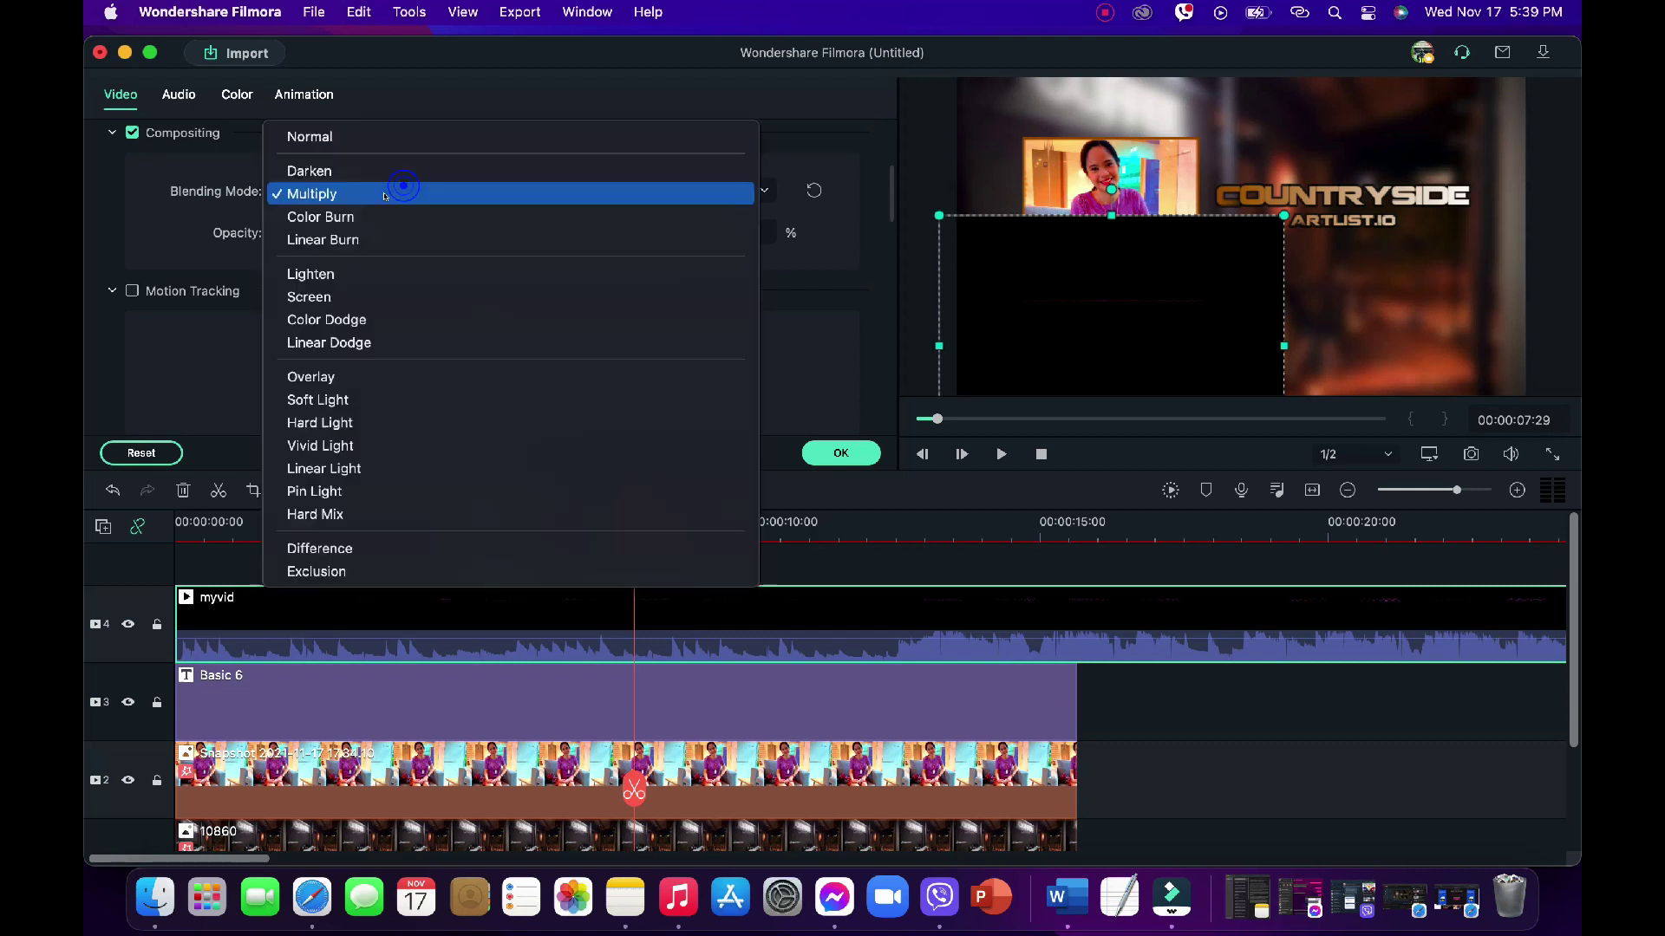
left_click(338, 294)
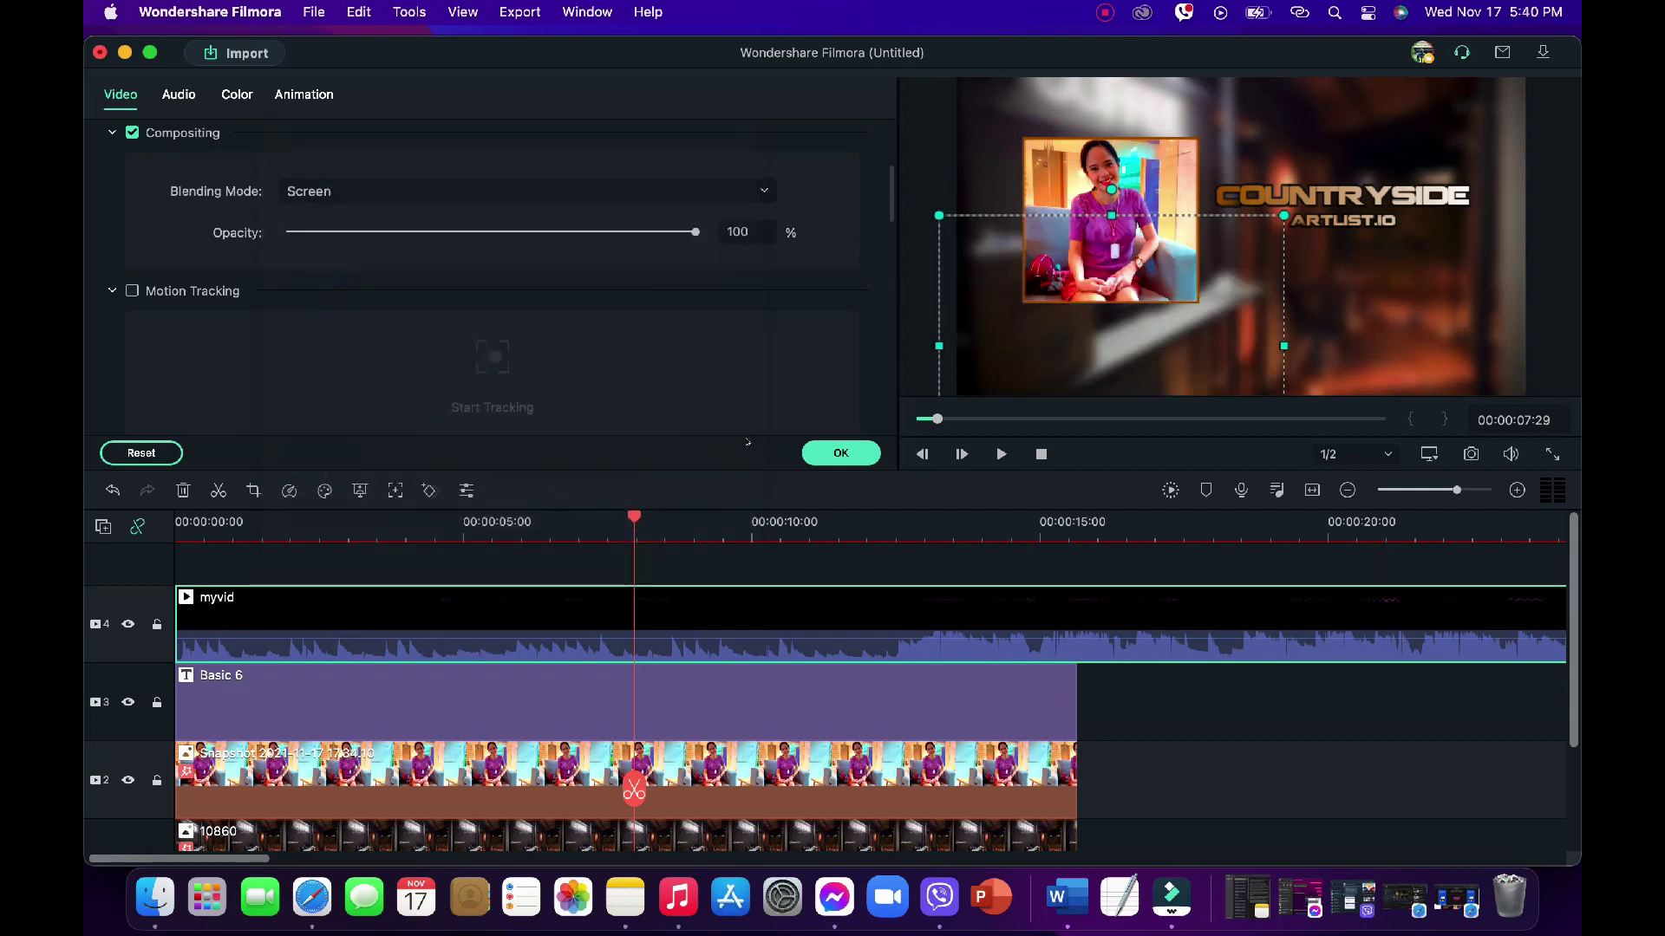
Preview the blended wave, nudge the myvid overlay slightly down, stretch its upper edge upward and apply.
key("space")
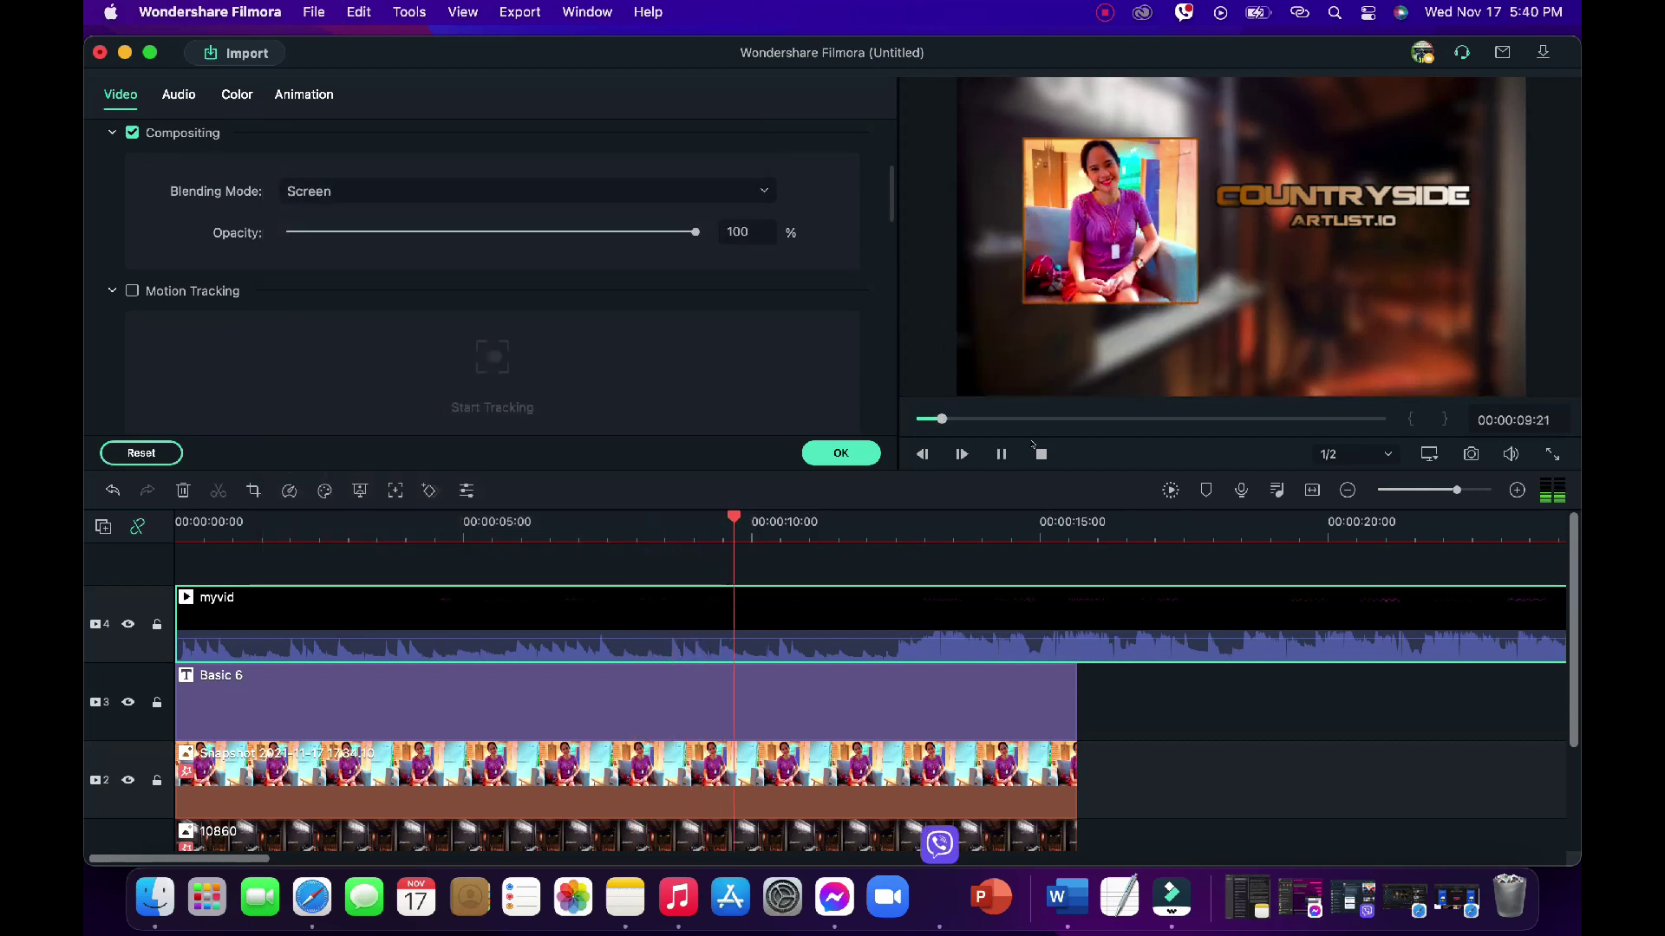
left_click(1039, 452)
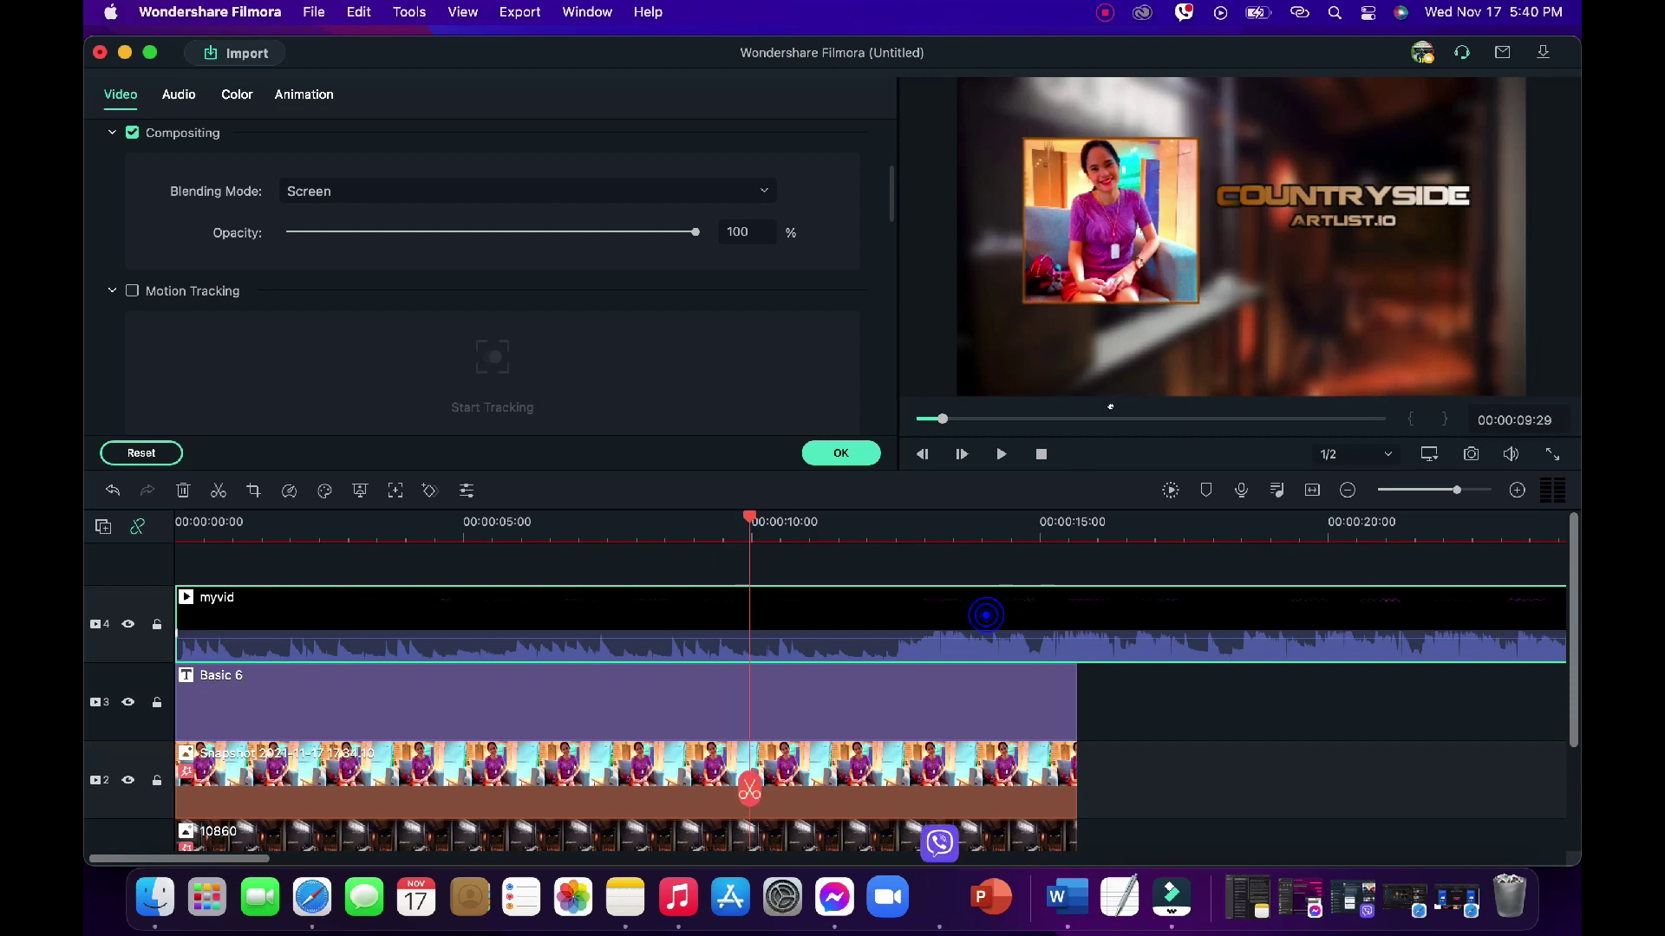
left_click(1072, 370)
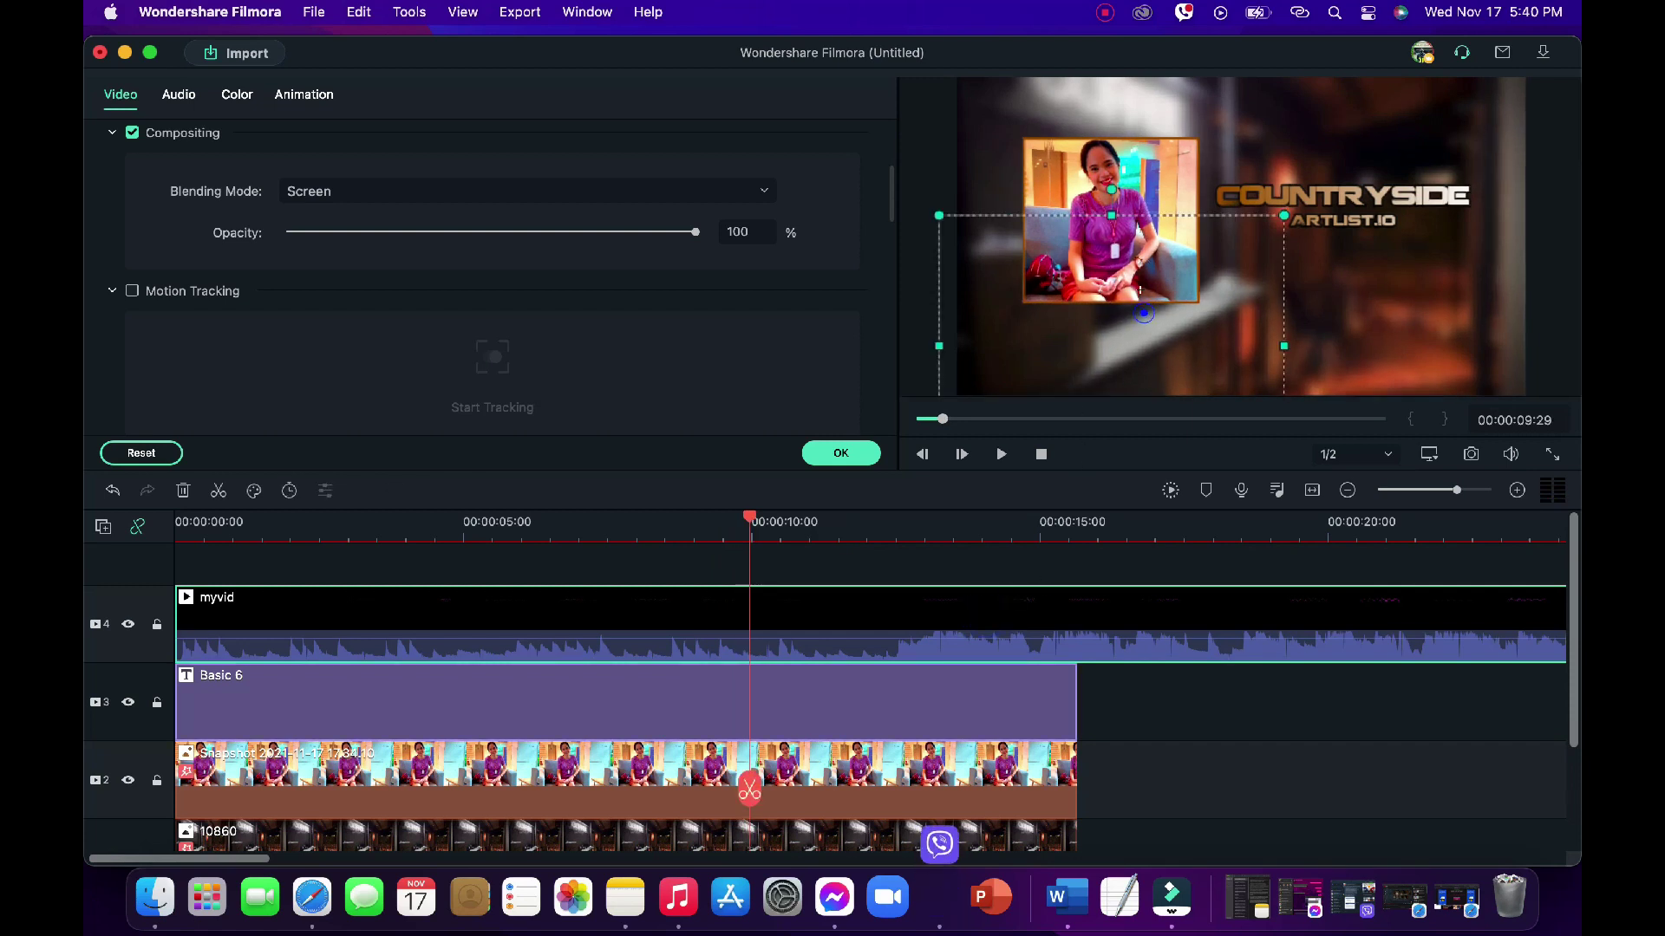
left_click_drag(1147, 263, 1139, 302)
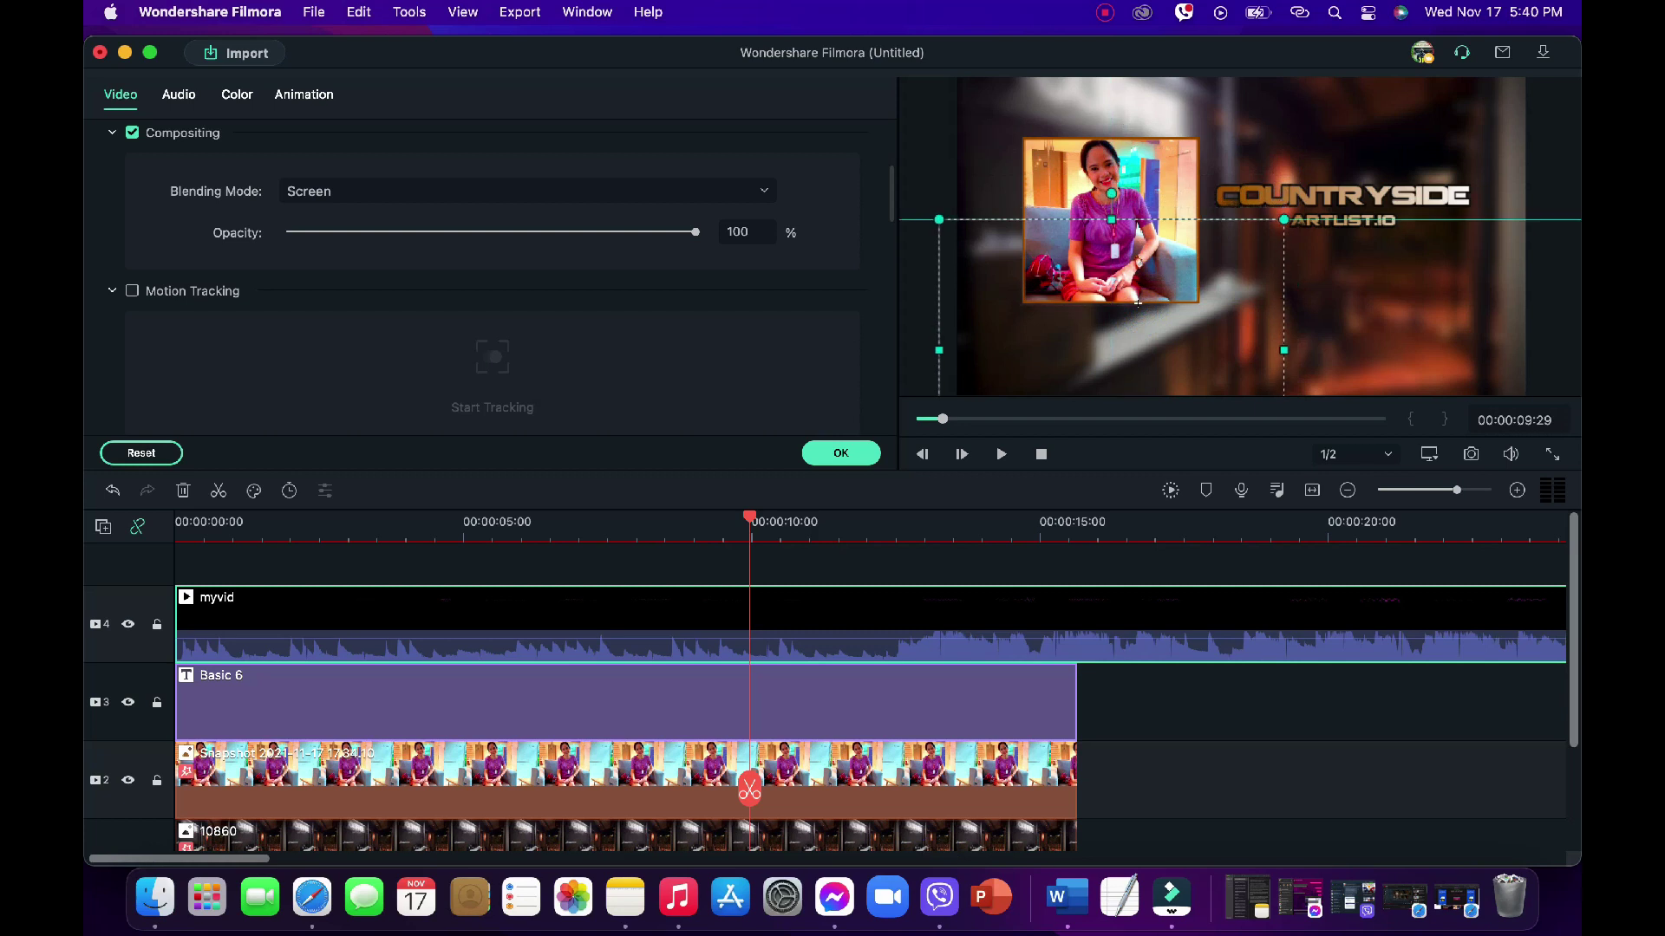
left_click_drag(1114, 221, 1114, 209)
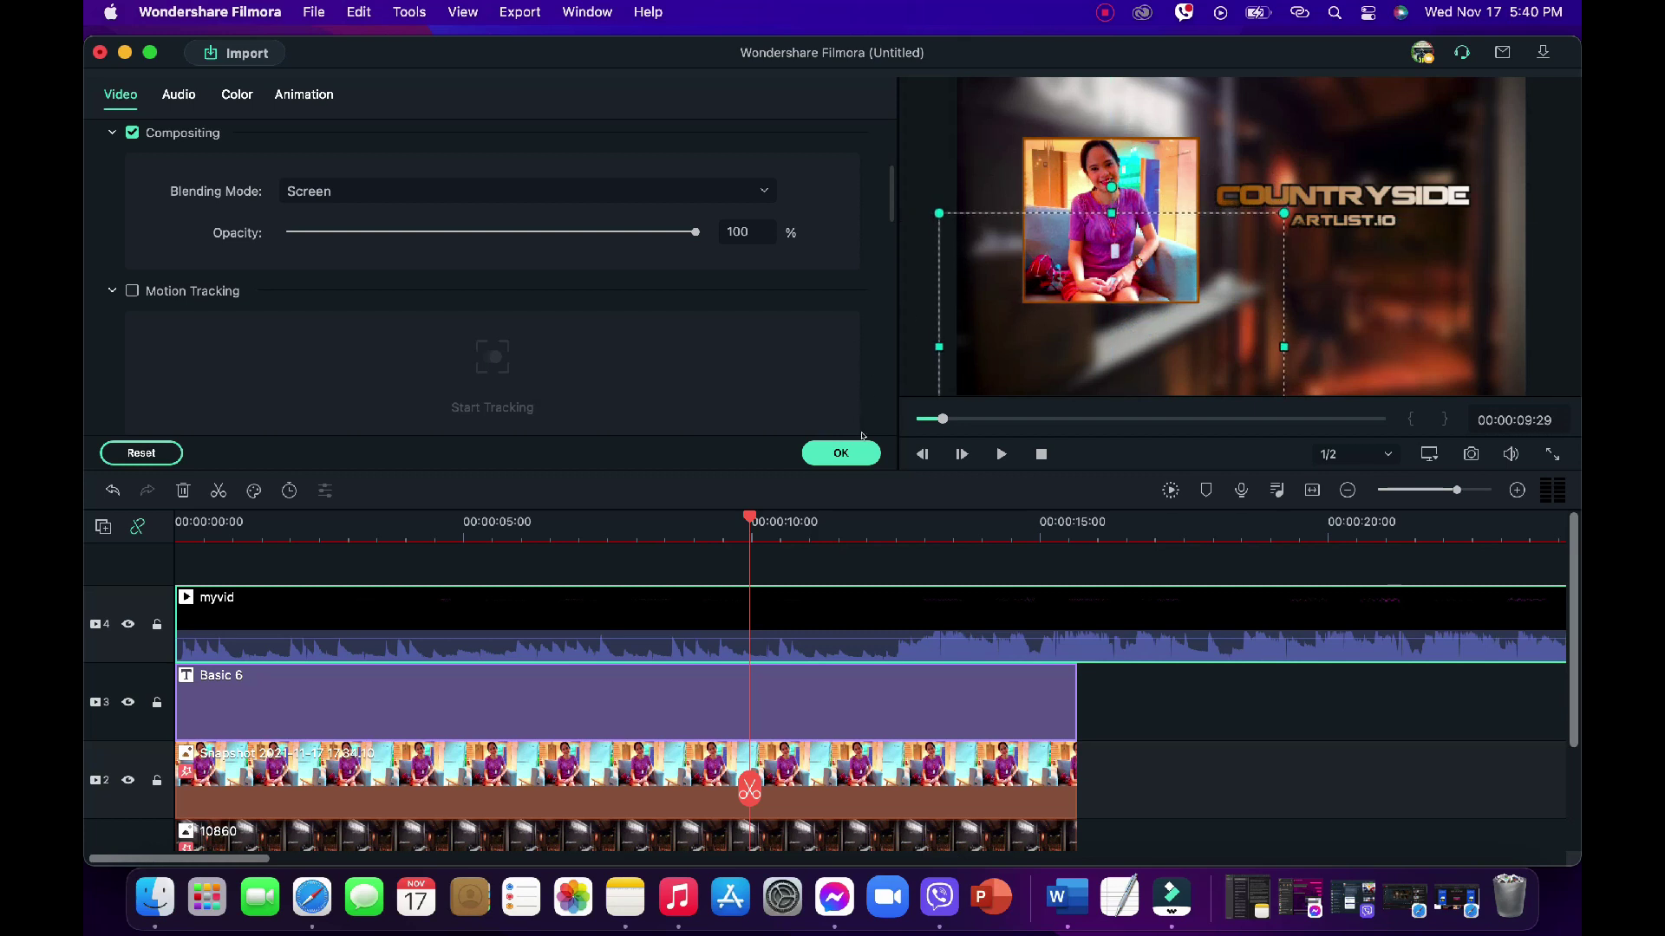
left_click(841, 452)
Play the opening seconds from 00:00:00:25 to check the wave's alignment under the portrait.
left_click_drag(750, 521, 218, 542)
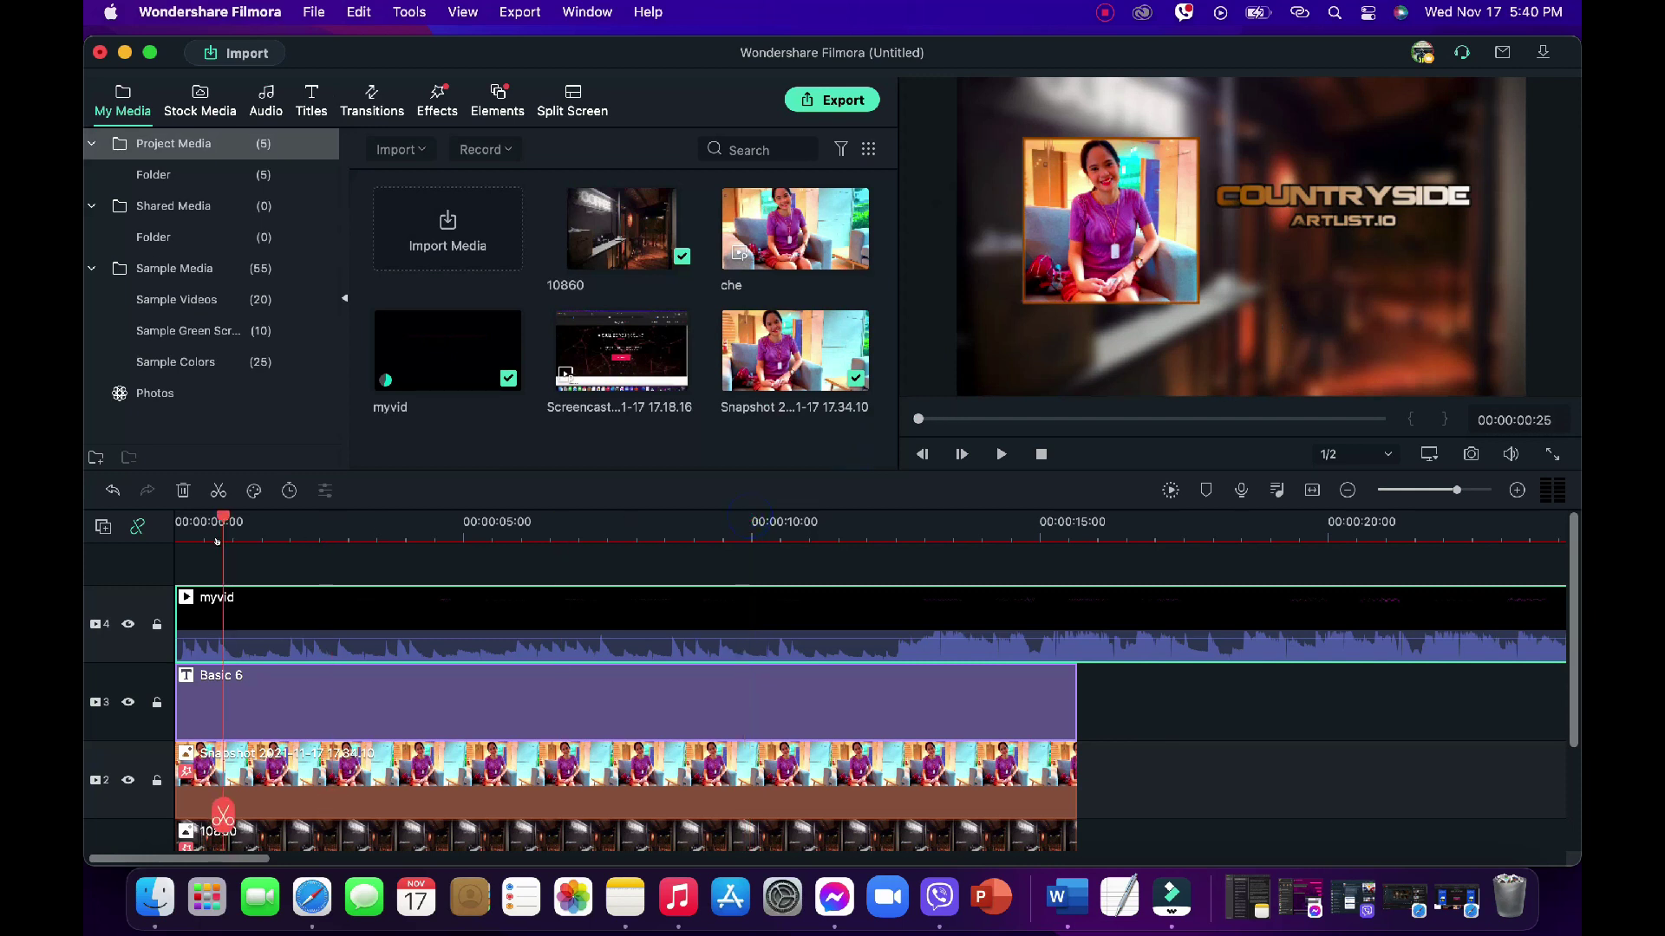
key("space")
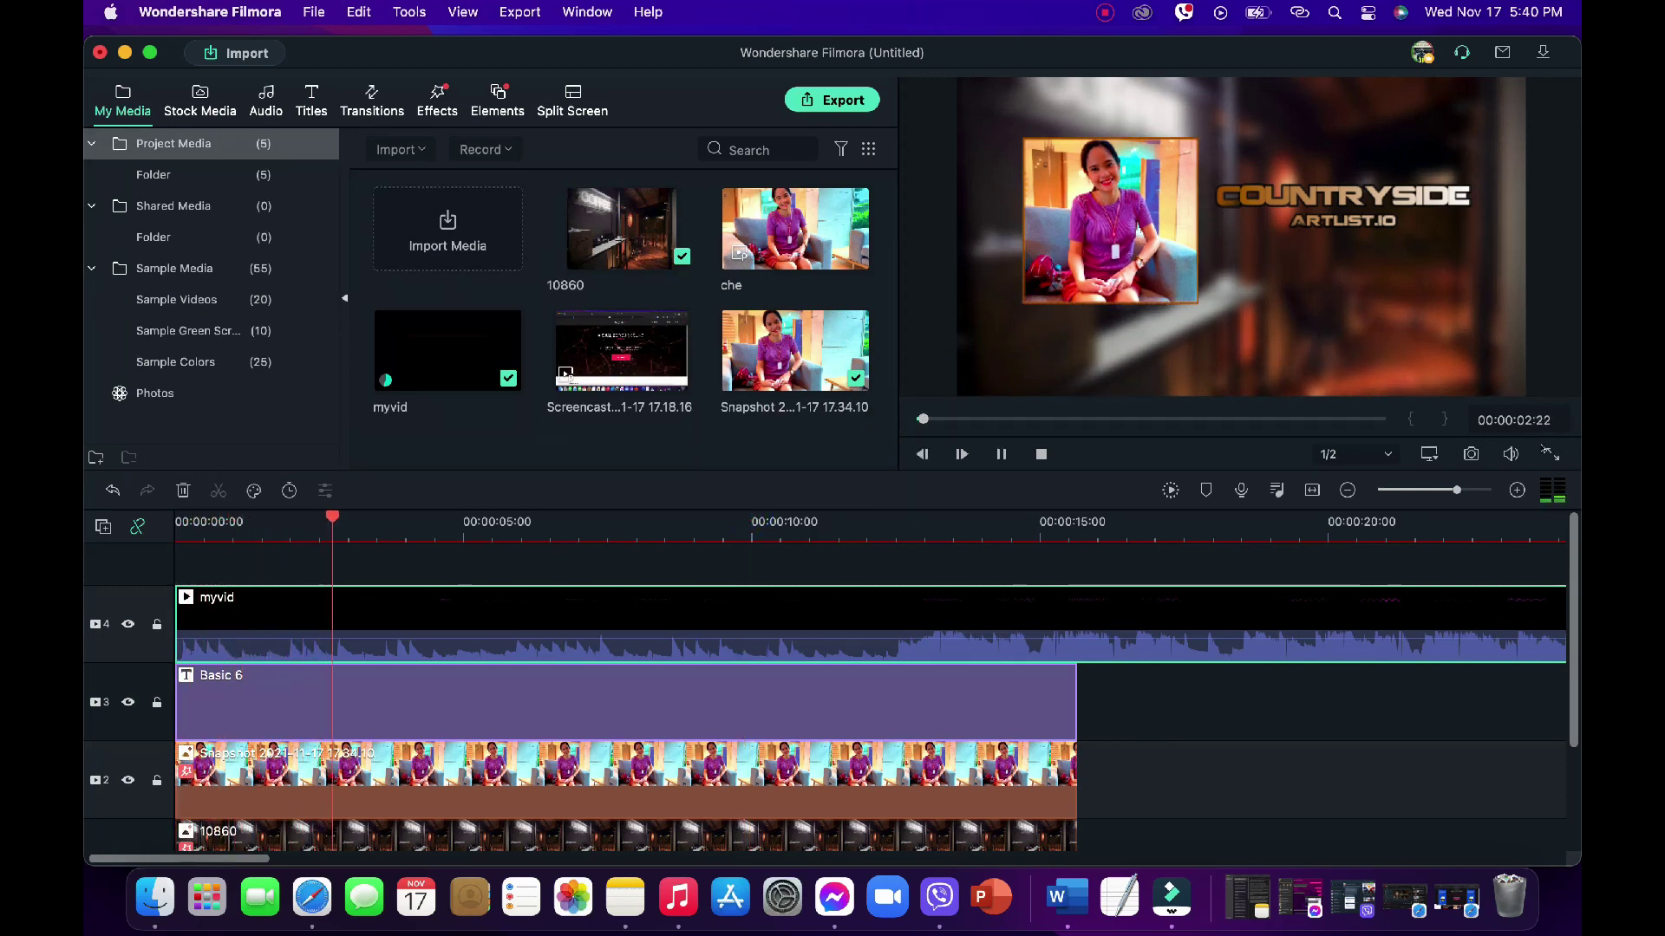
key("space")
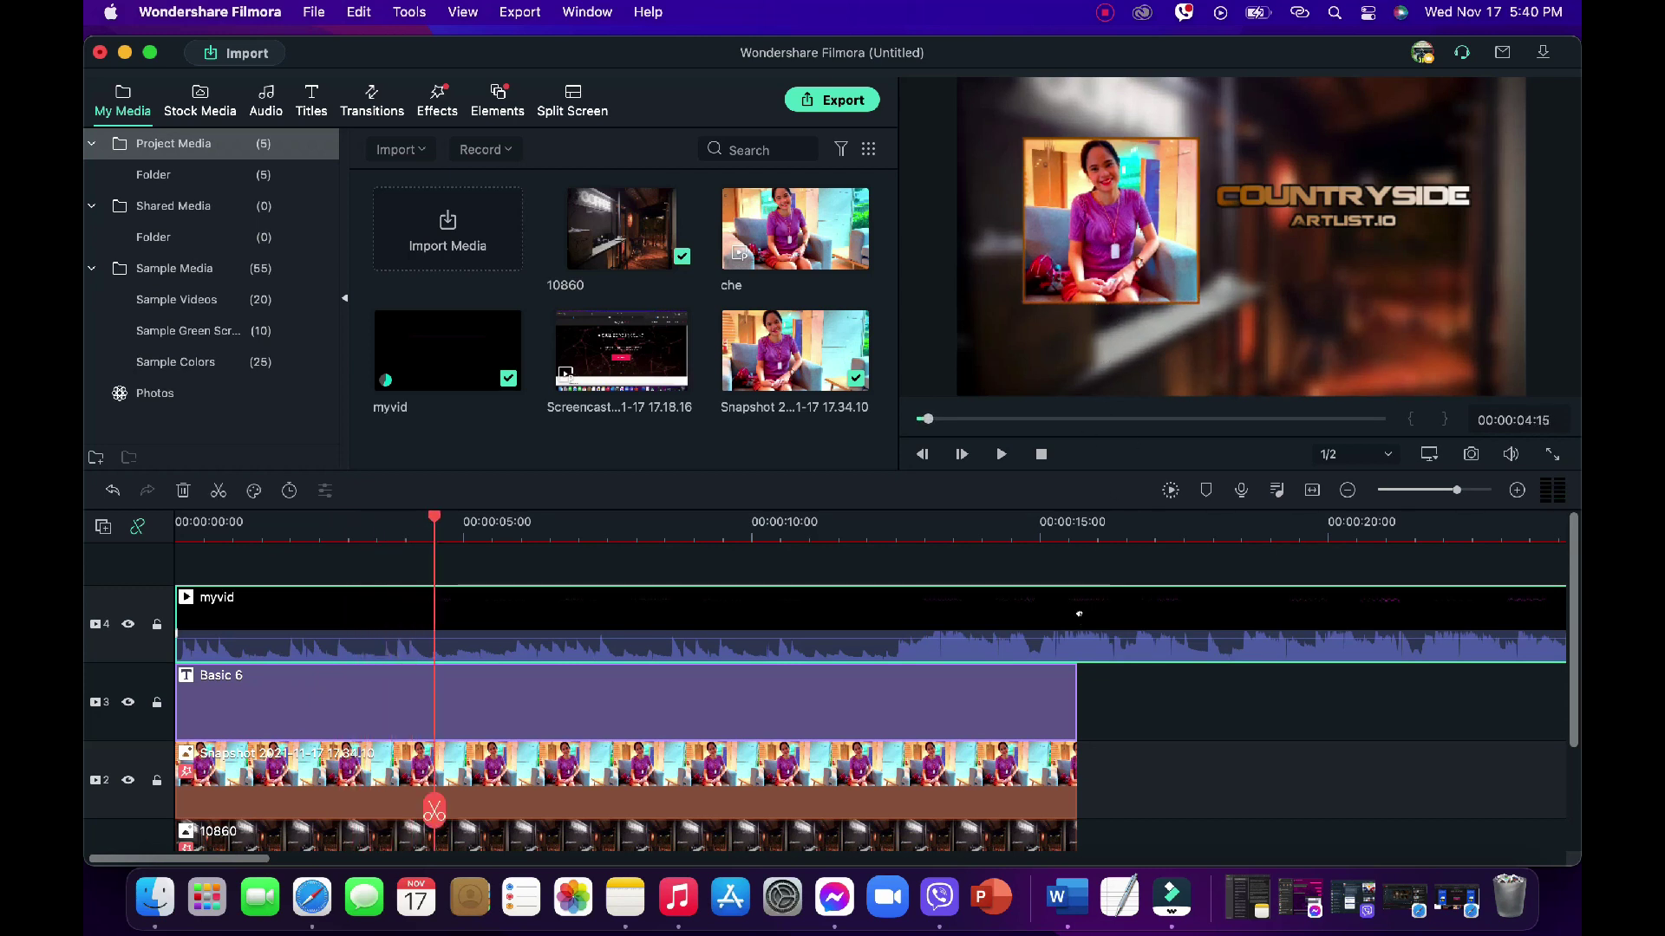
Fine-tune the myvid overlay by moving it slightly up and pulling both side edges inward to fit the portrait's width, and apply.
double_click(1084, 615)
left_click(840, 455)
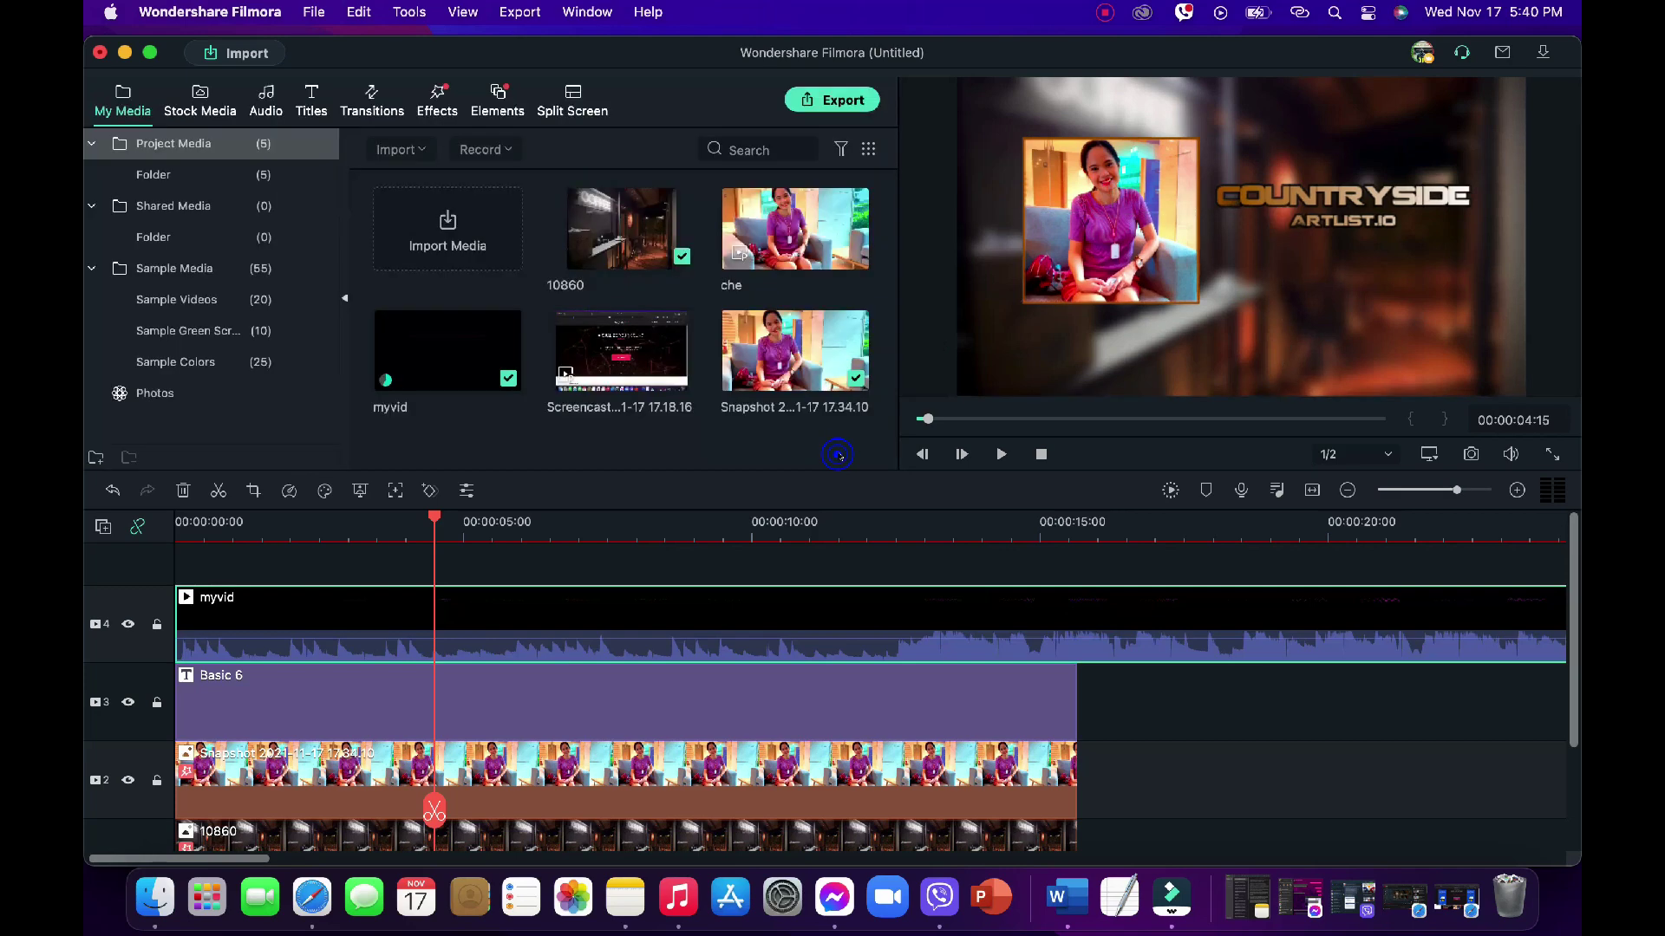
double_click(1023, 616)
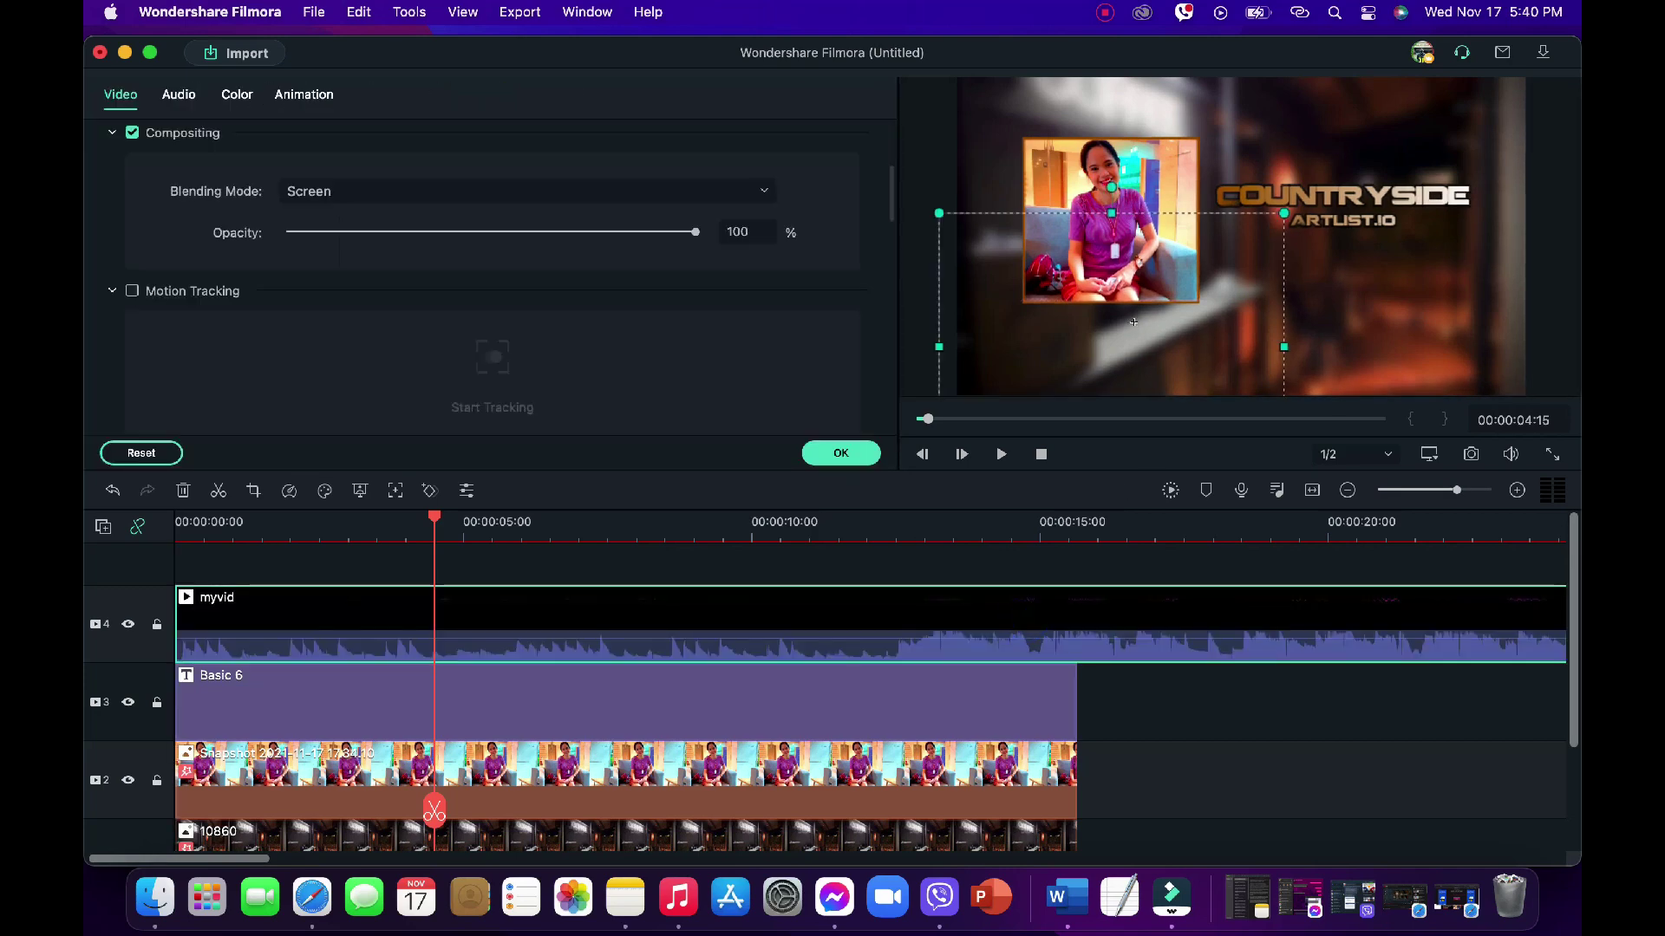
left_click_drag(1161, 210, 1162, 204)
left_click_drag(1275, 339, 1268, 338)
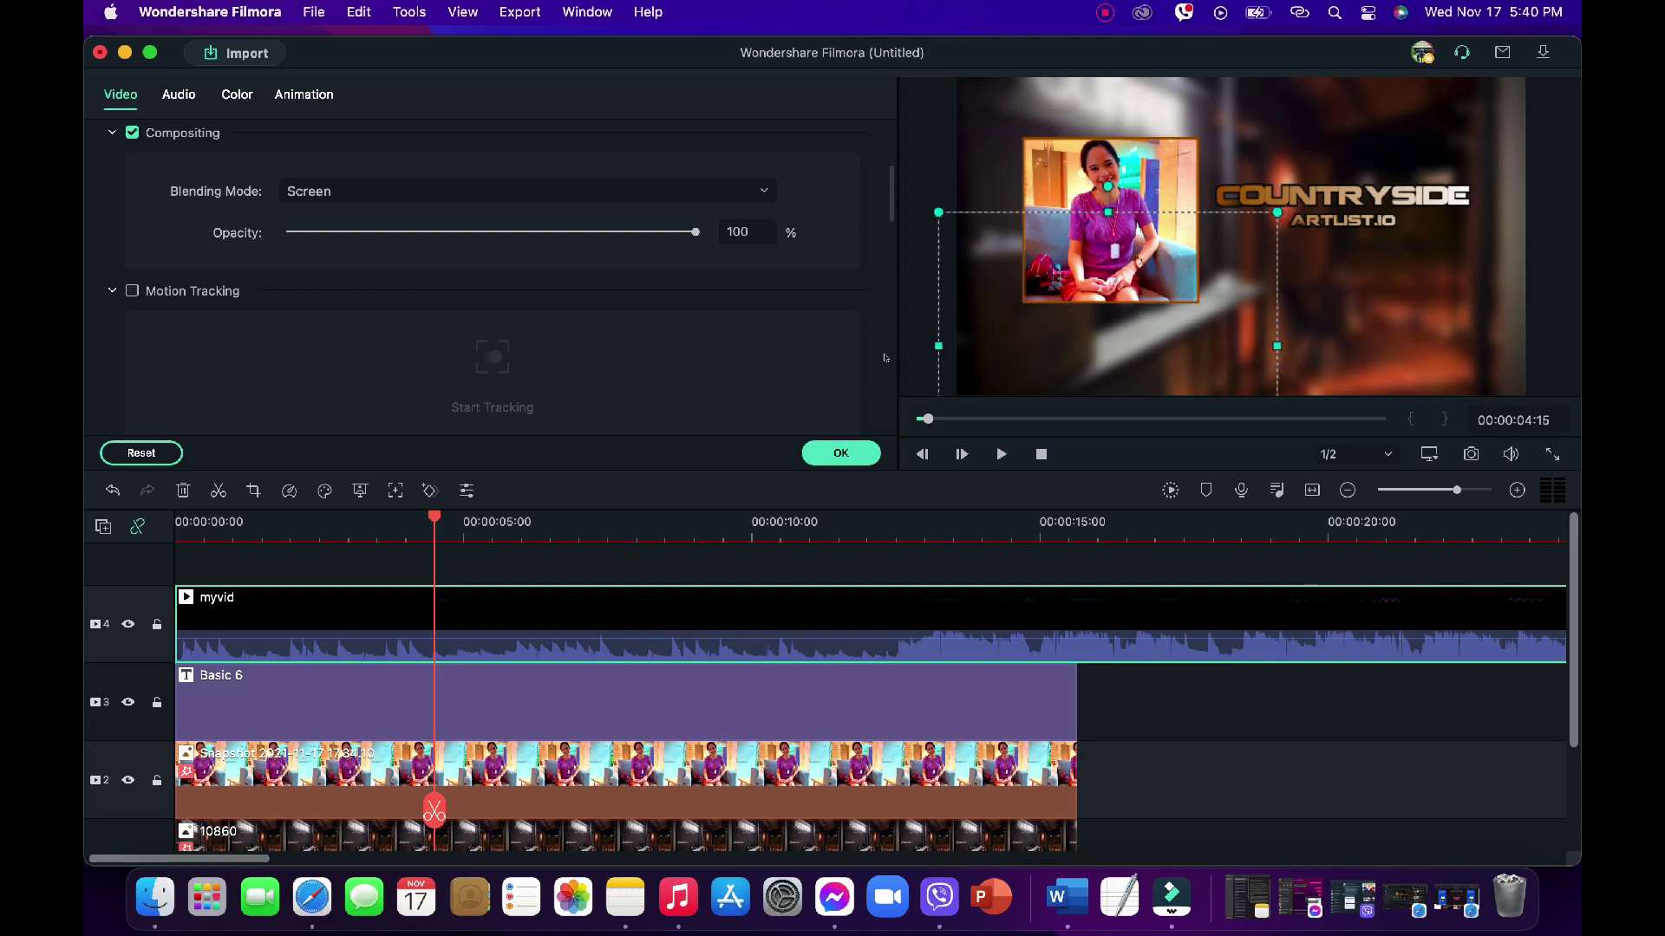
left_click_drag(934, 339, 947, 347)
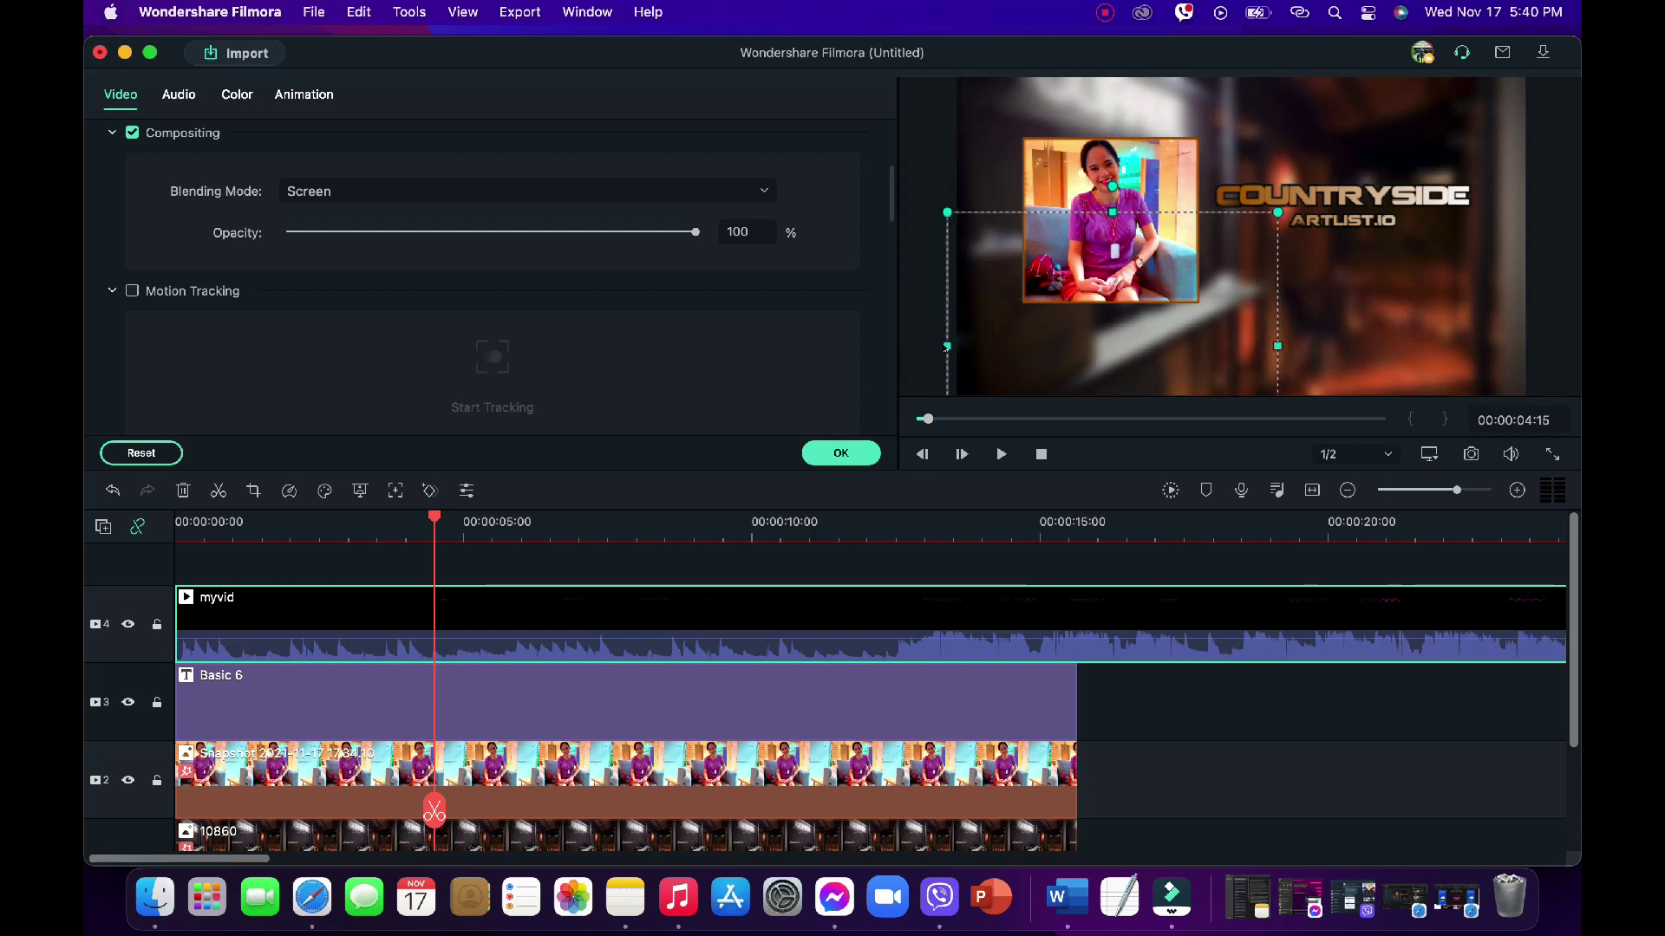
left_click(841, 456)
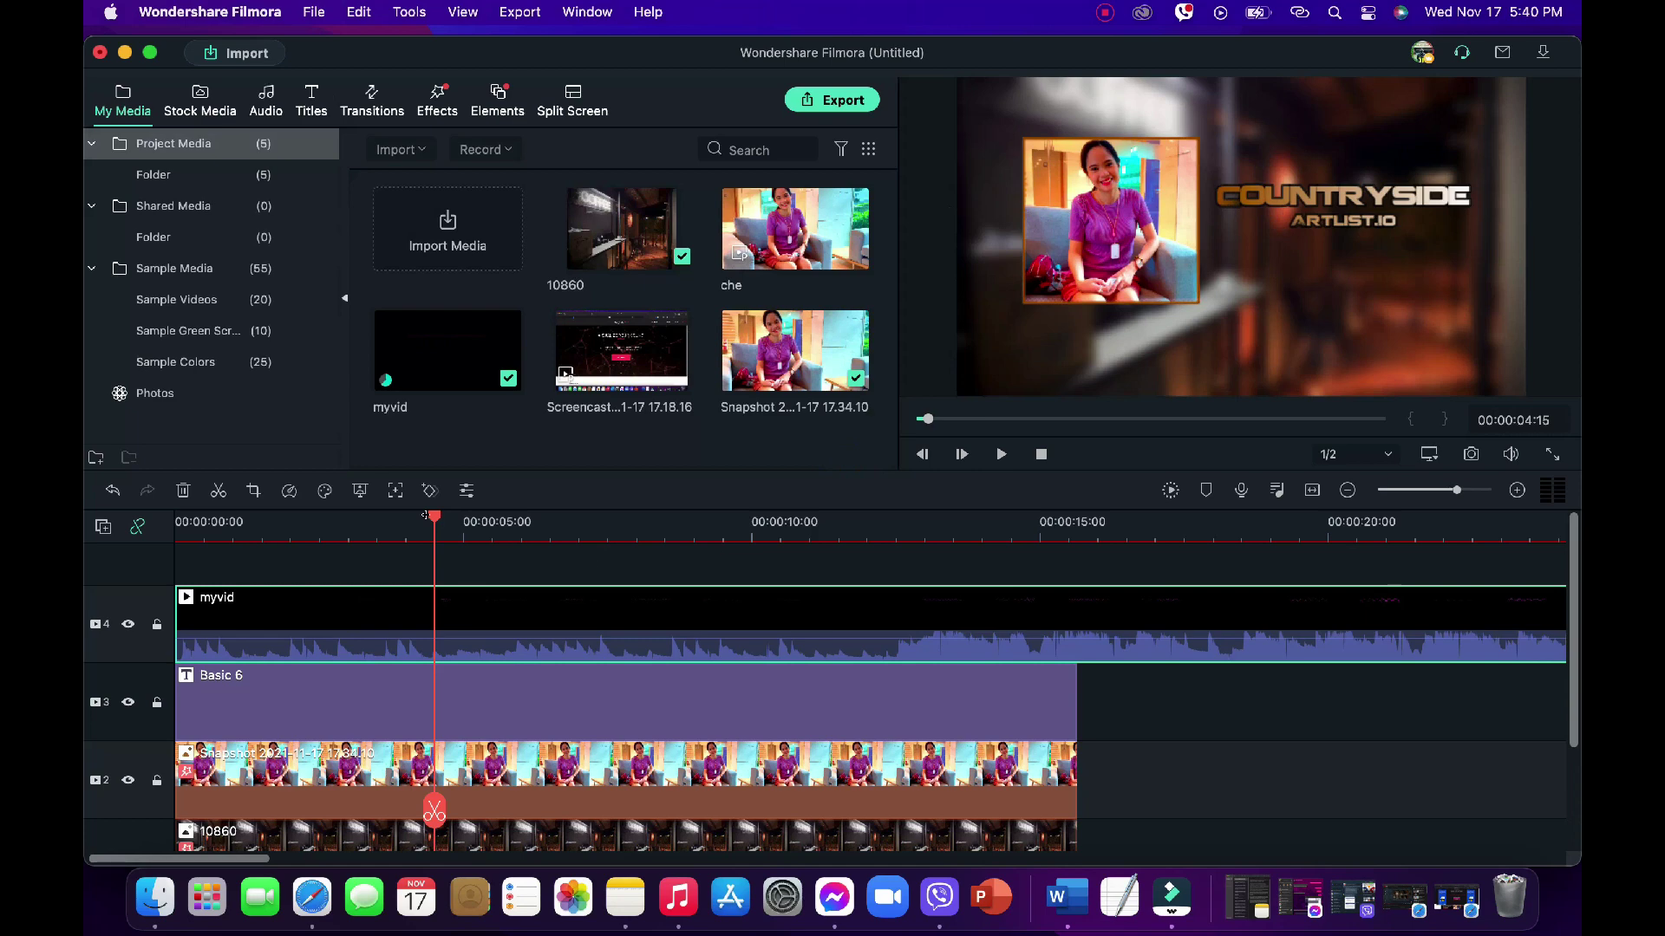
Play the composition from the start in full screen to check the portrait, title and wave, and stop after about 15 seconds.
left_click_drag(430, 518, 178, 517)
key("space")
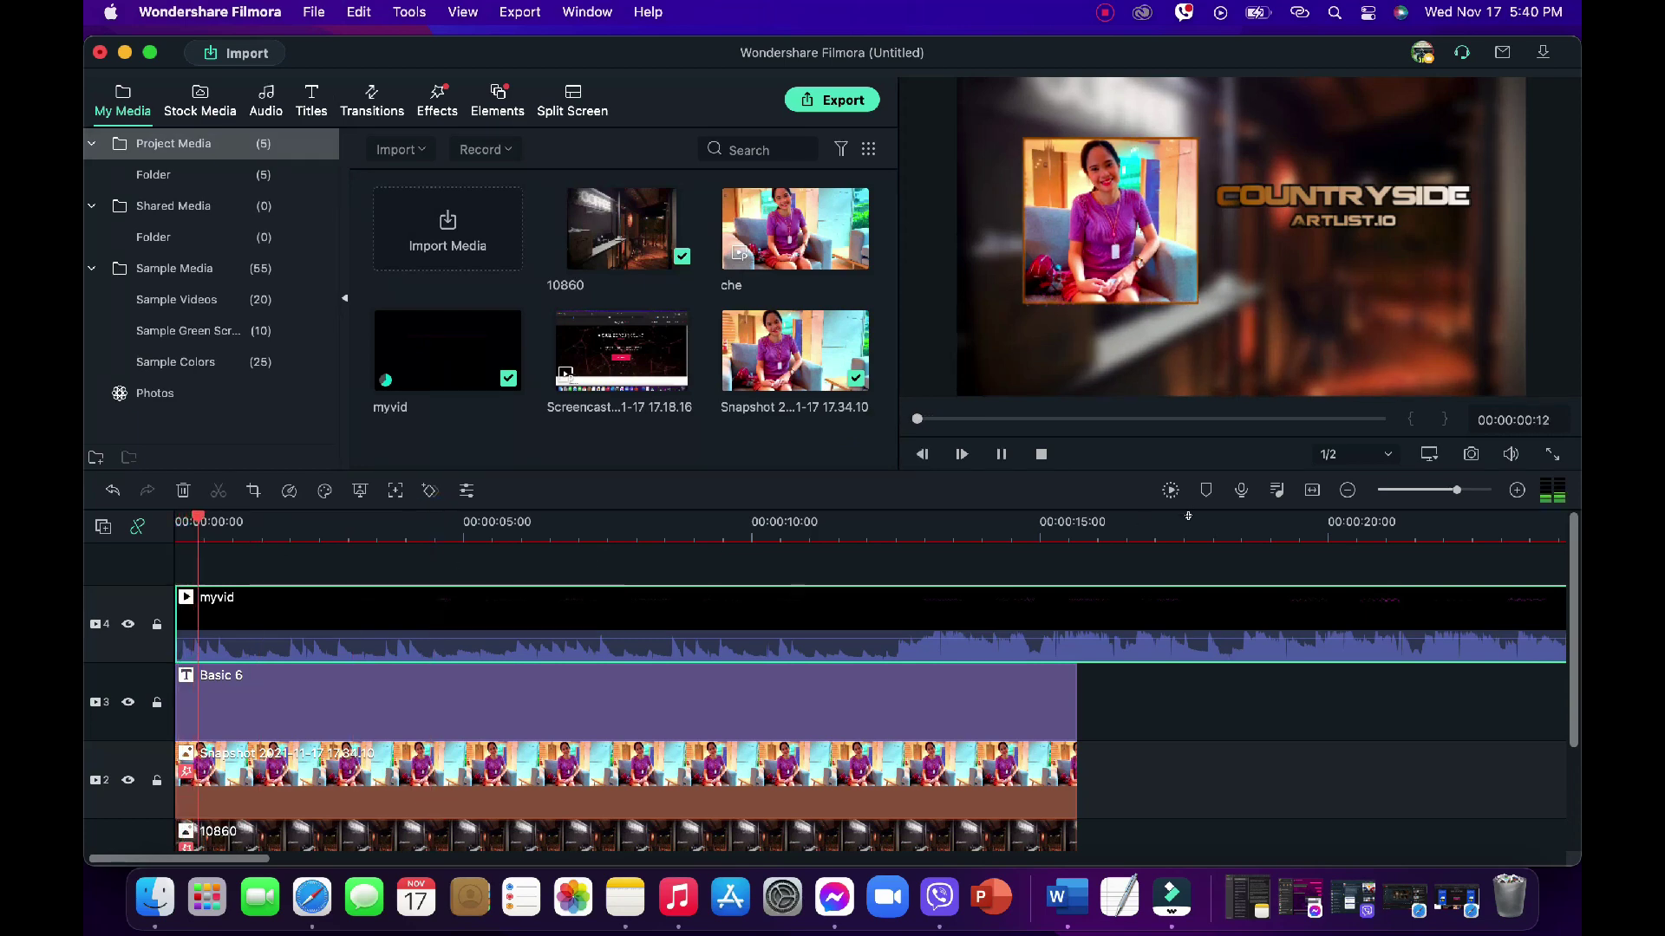
left_click(1552, 454)
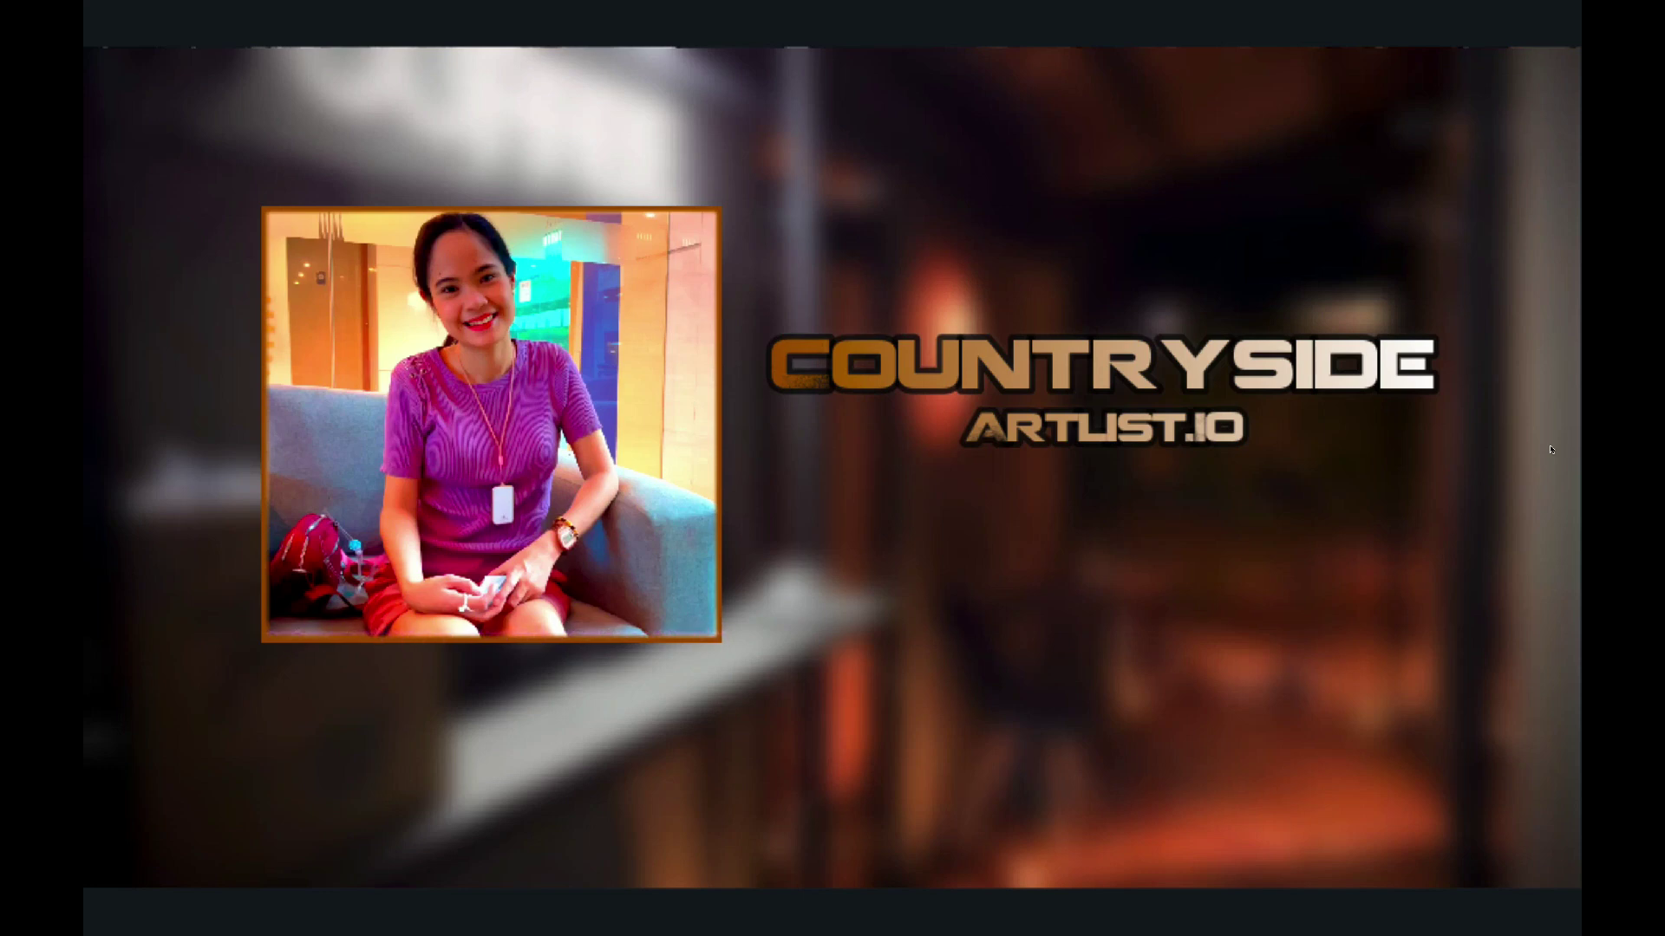
key("Escape")
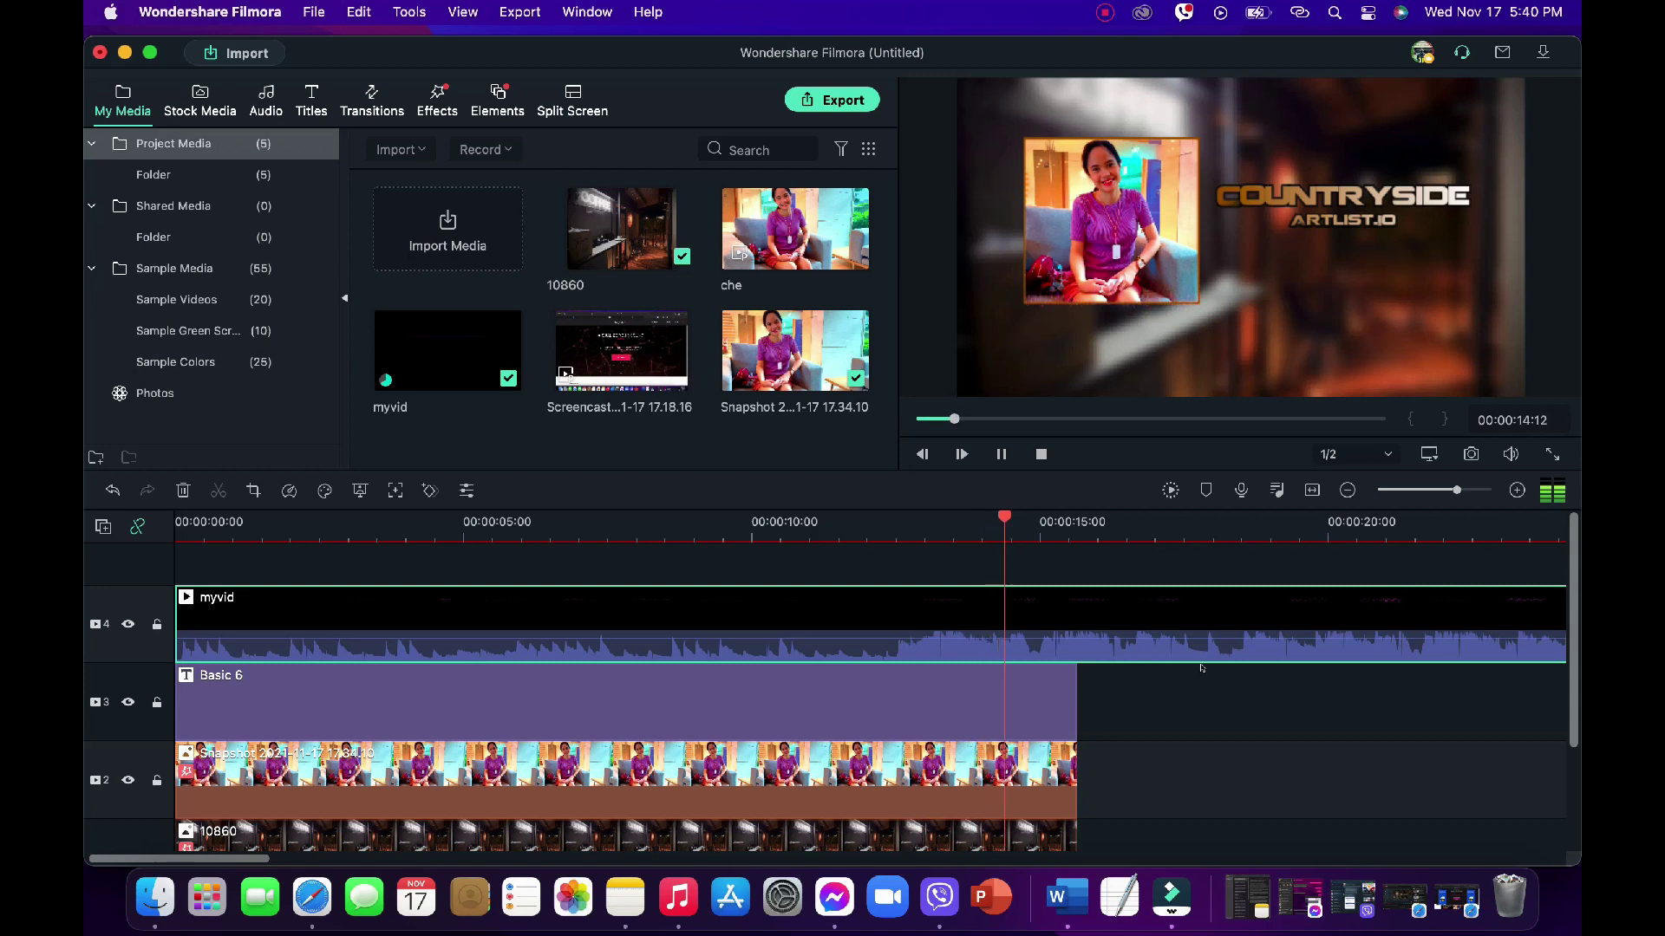
key("space")
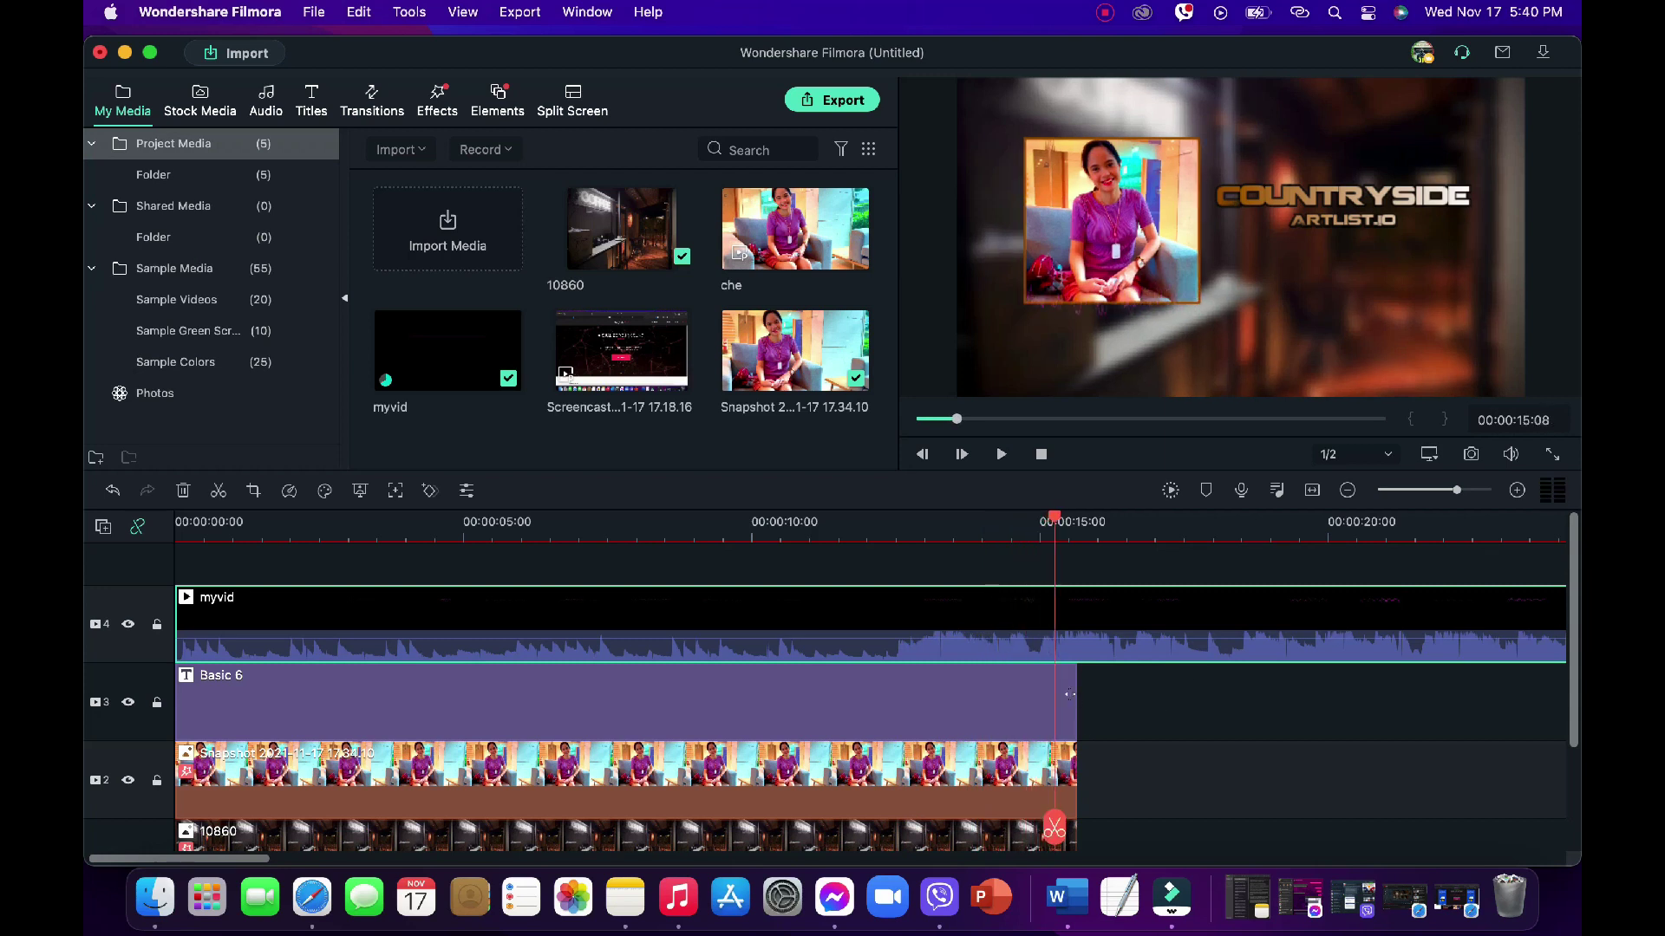
Split the myvid clip at 00:00:06:21, delete its first part, shift the remainder to the timeline start and play it back.
left_click_drag(1015, 513, 562, 569)
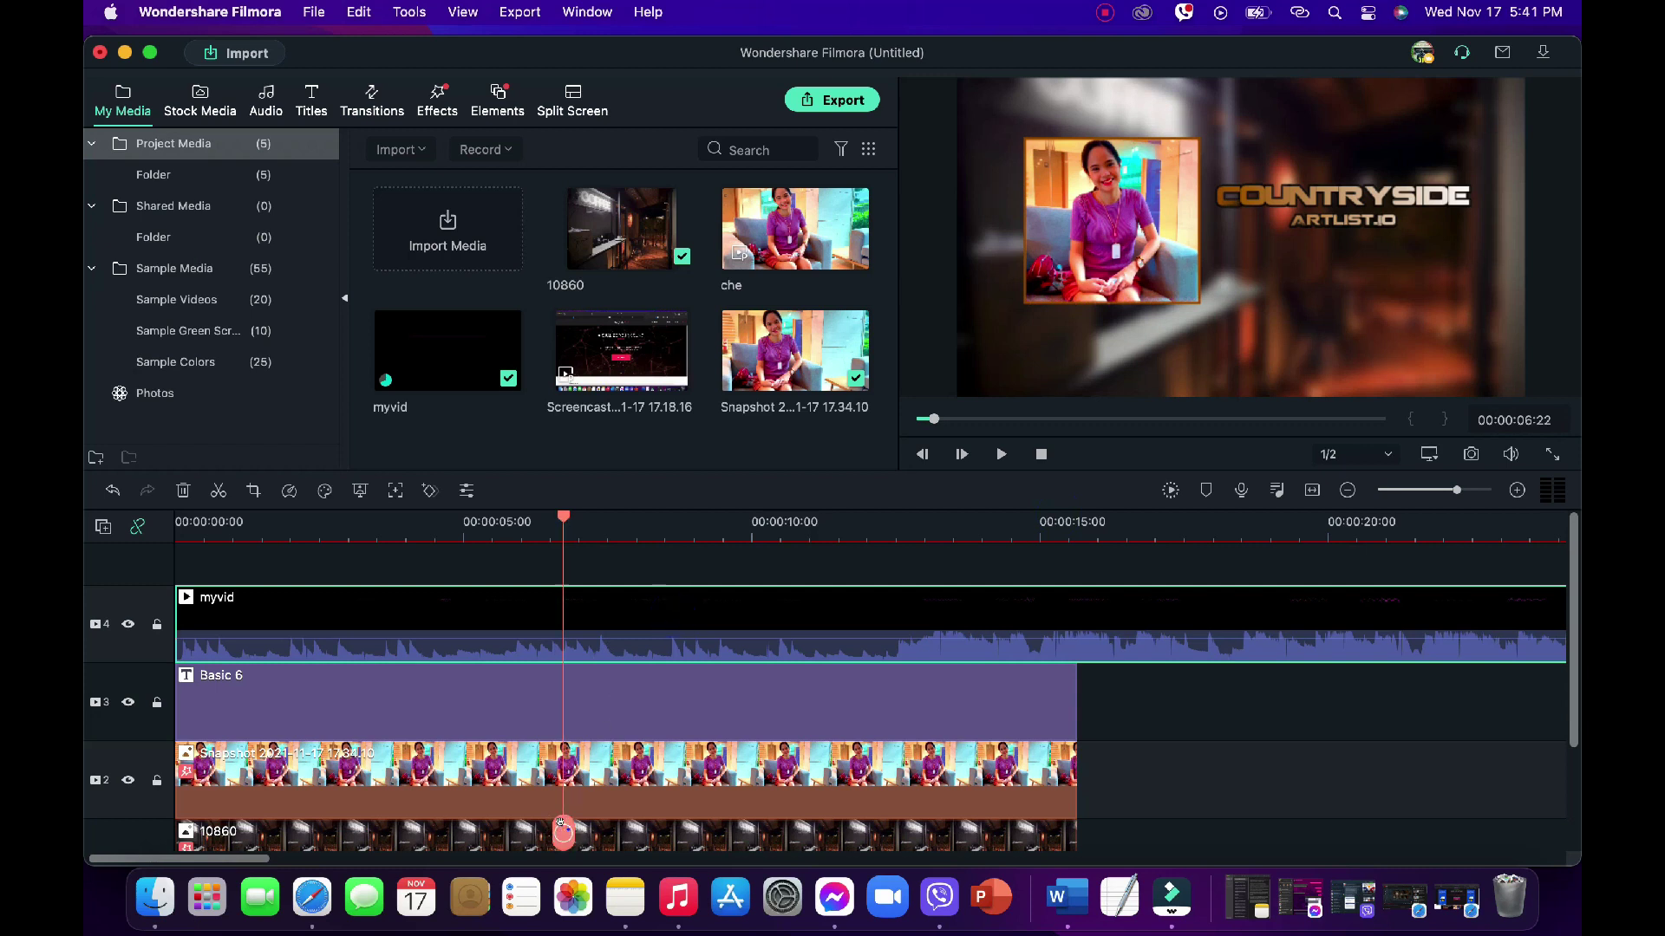
left_click_drag(562, 834, 552, 832)
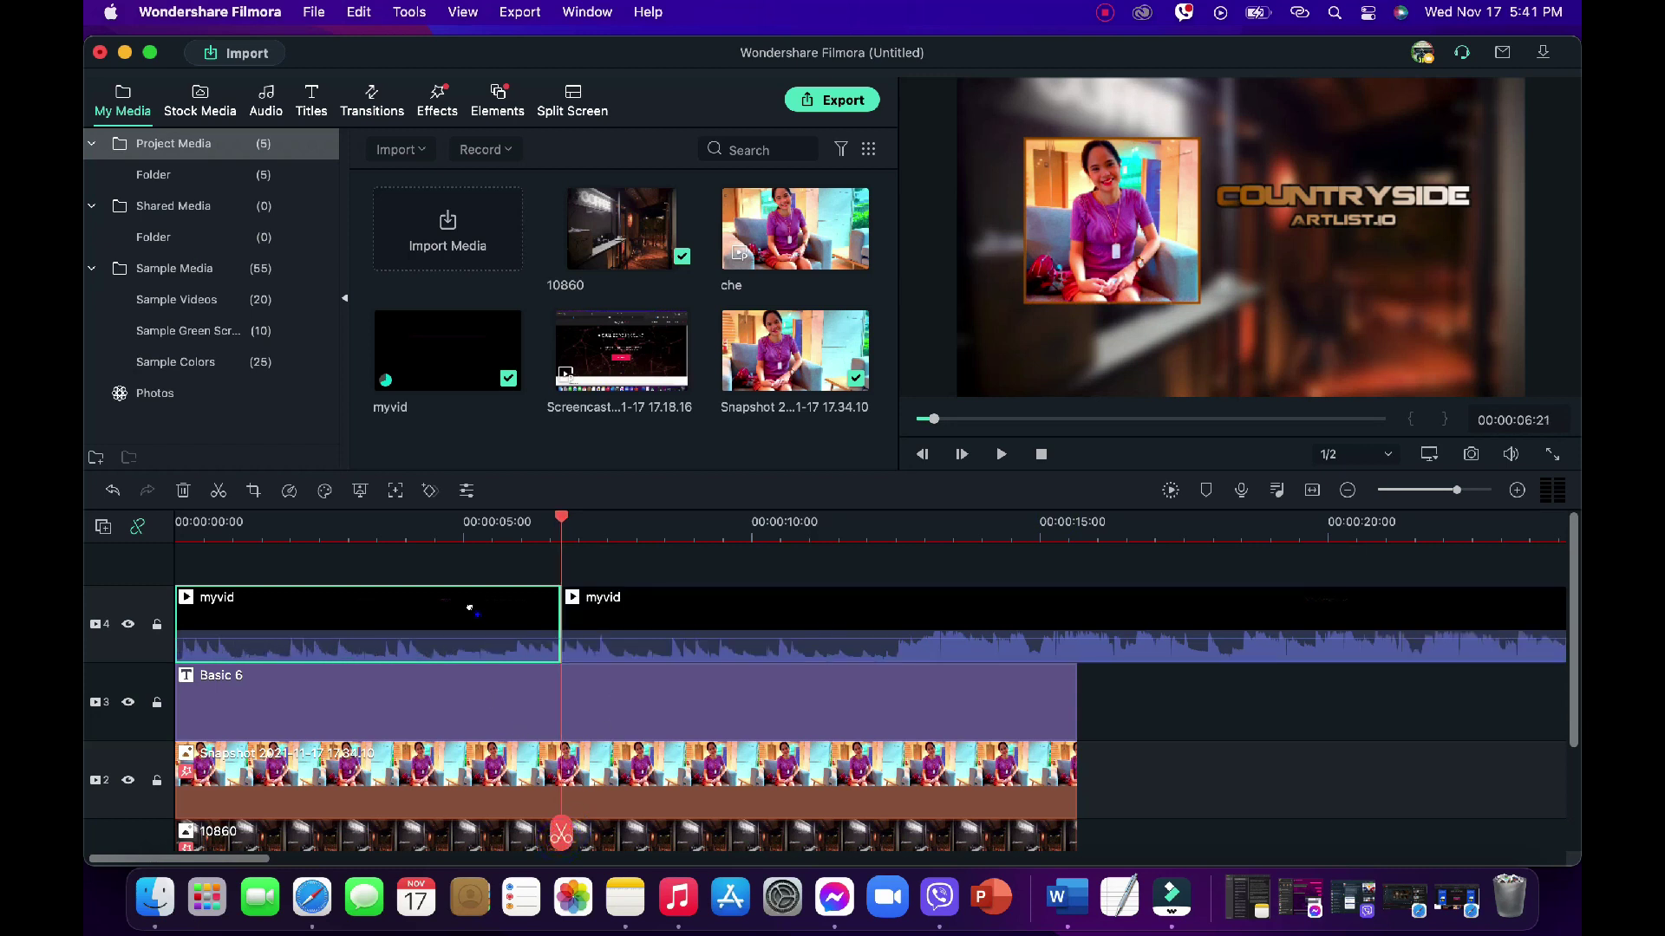
key("Delete")
left_click_drag(779, 601, 485, 611)
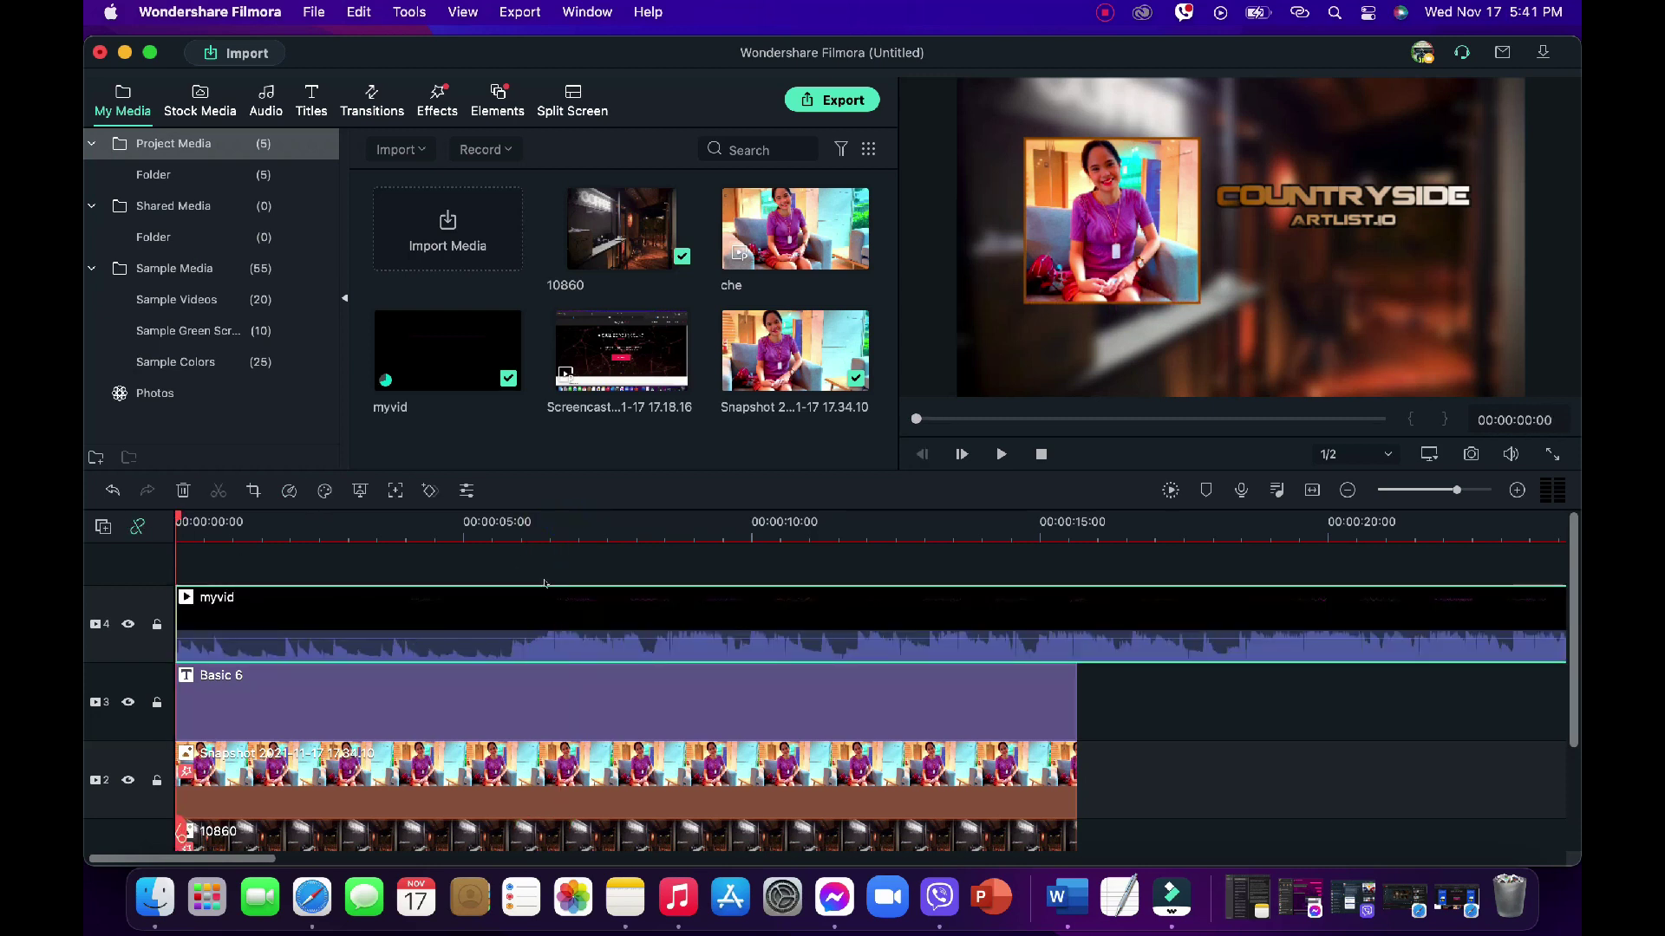
key("space")
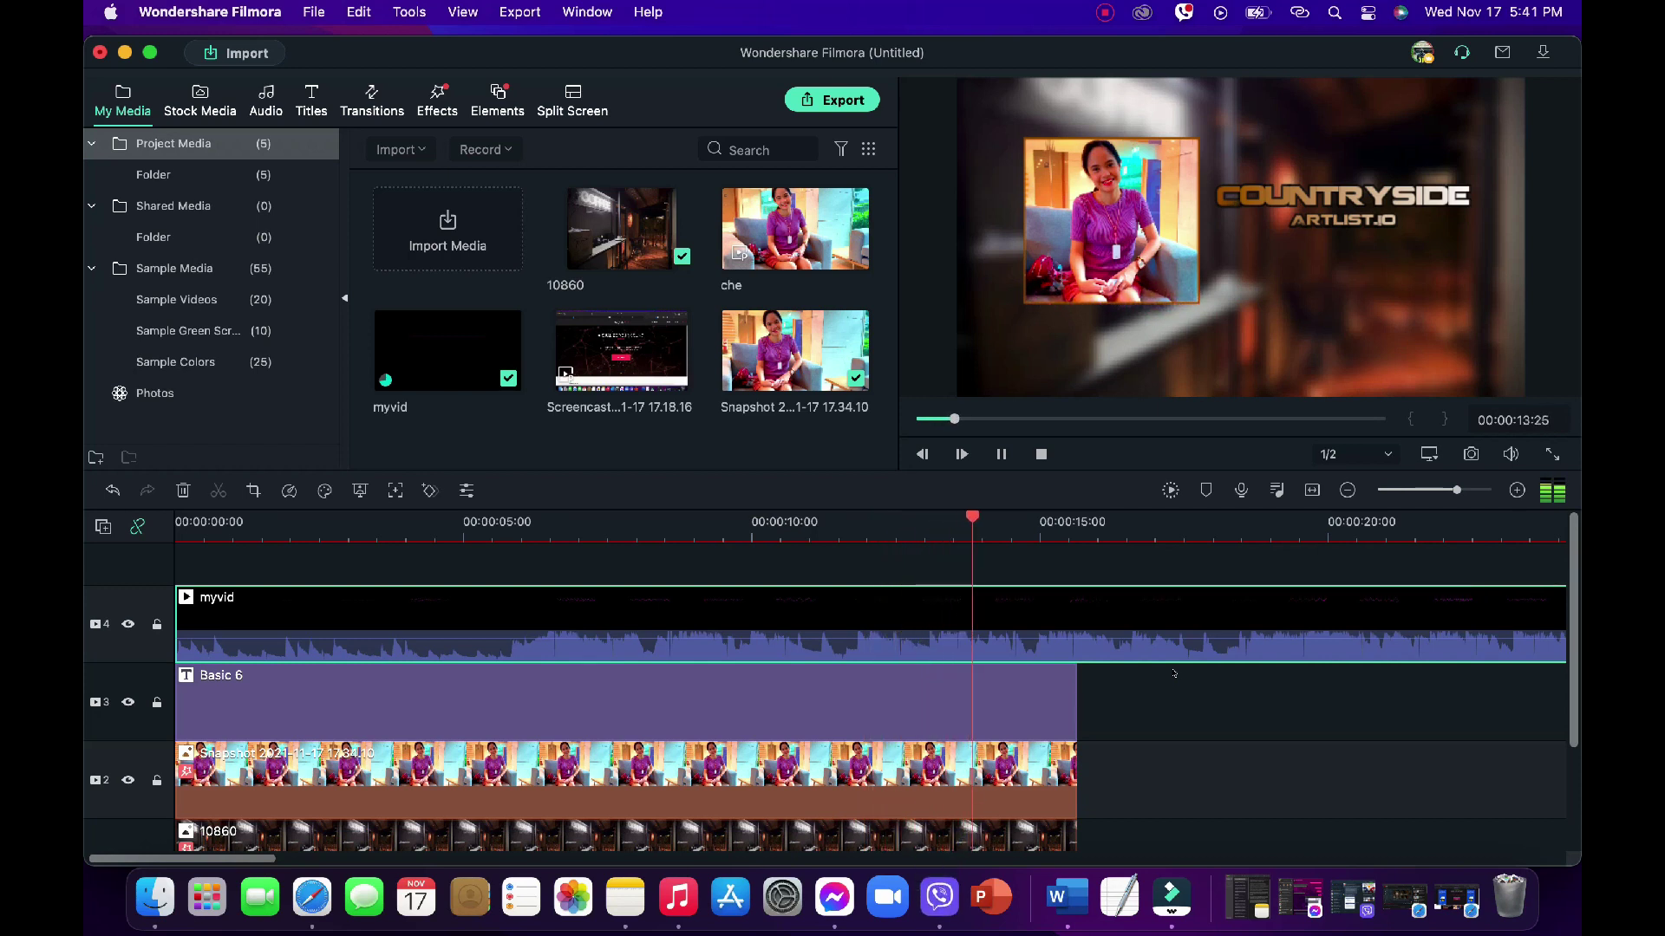
key("space")
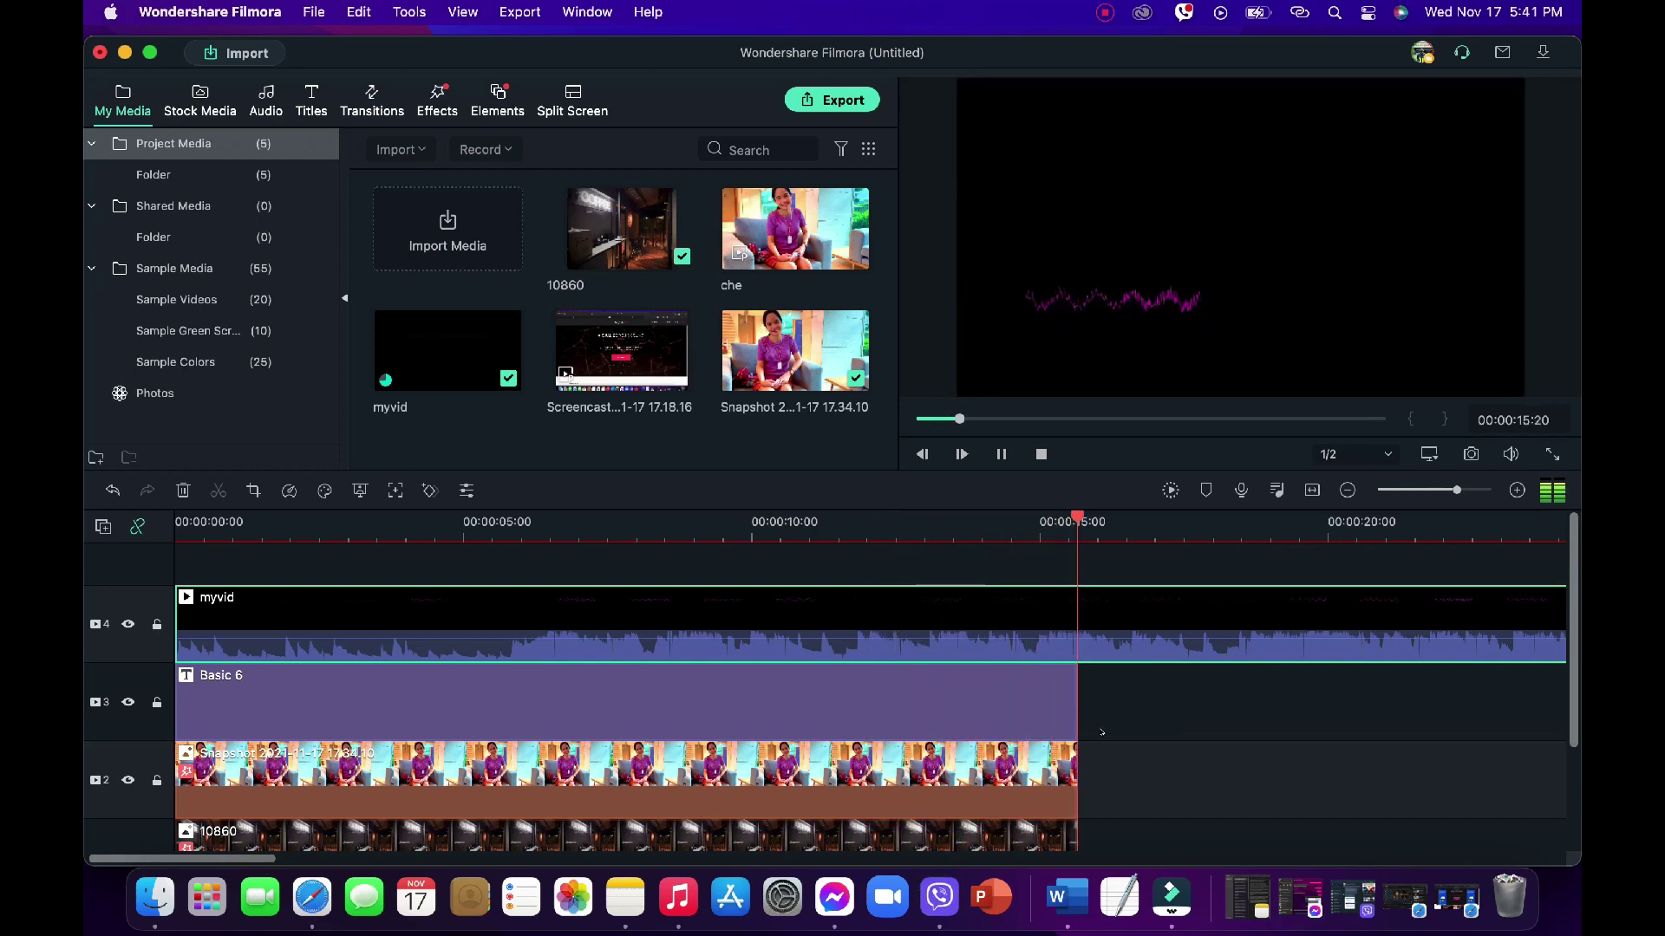
Extend the Basic 6 title, the Snapshot portrait and the 10860 background to one common end just past the 20-second mark.
left_click_drag(1078, 700, 1350, 700)
left_click(1352, 779)
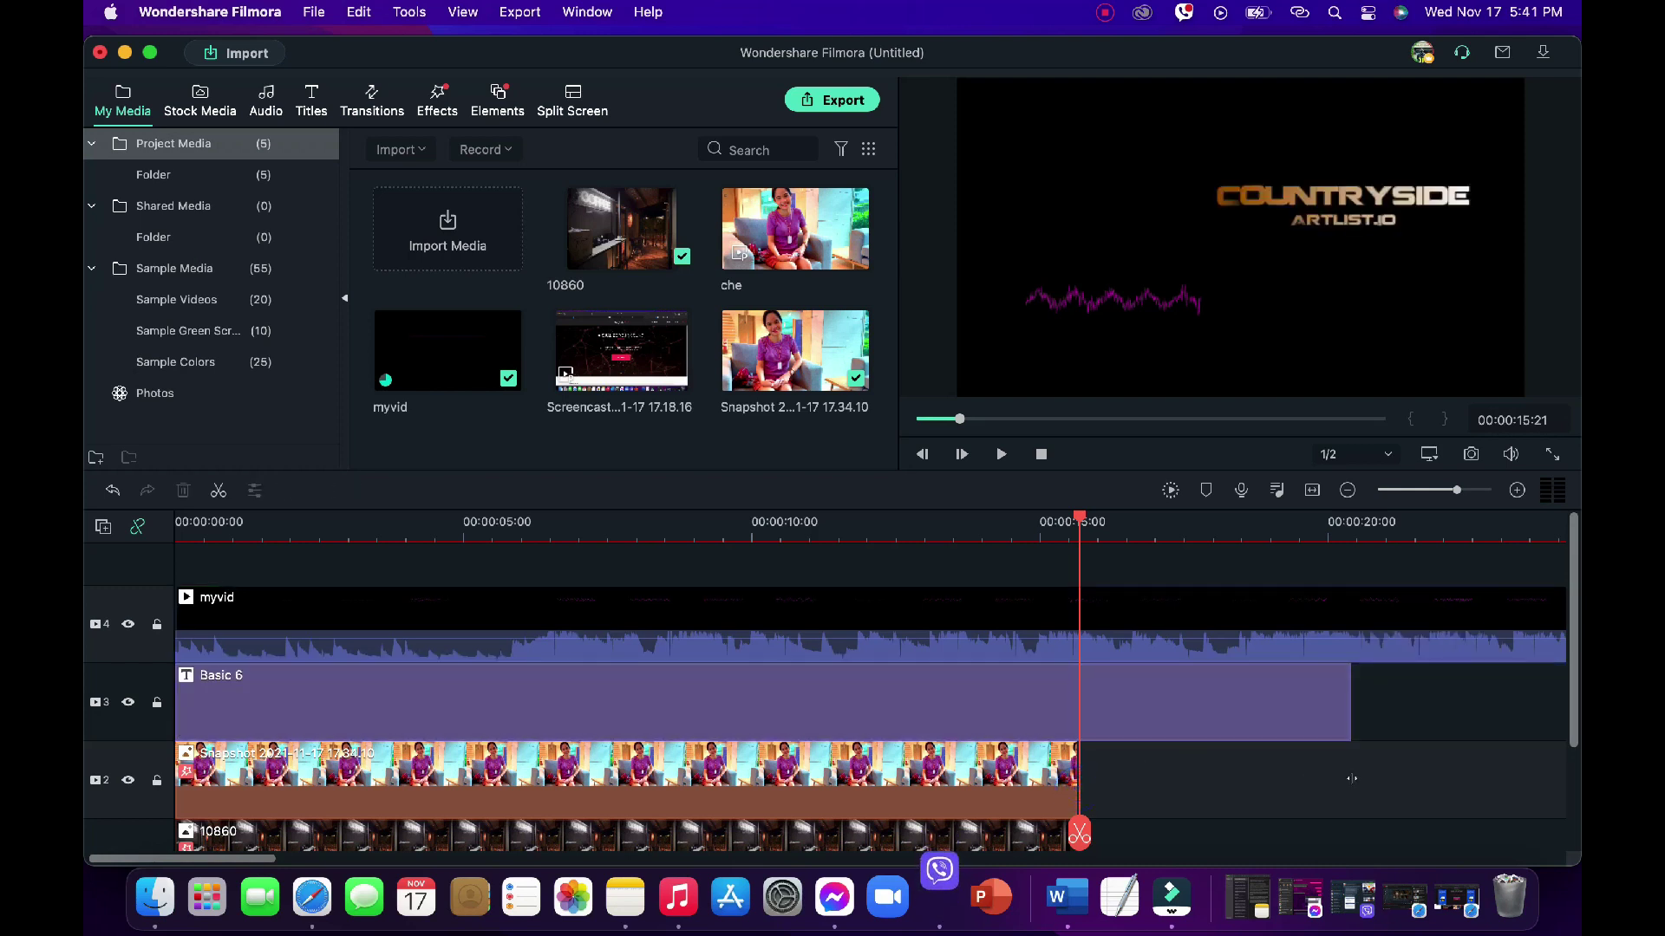
left_click(1067, 770)
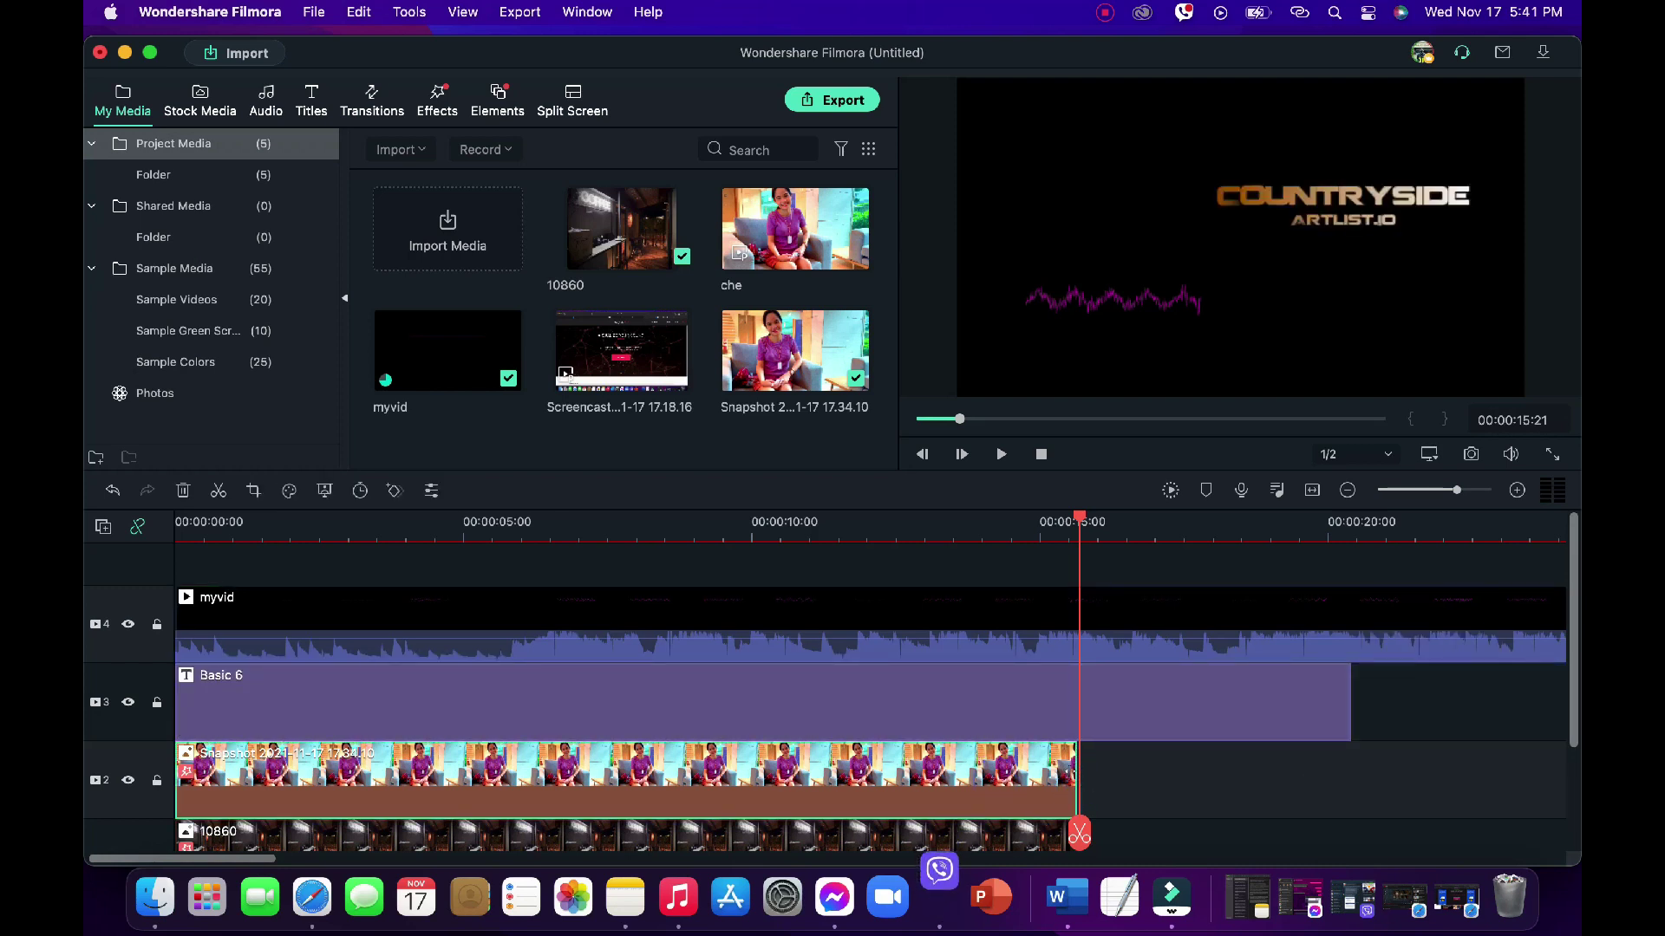
left_click_drag(1075, 776, 1353, 770)
left_click_drag(1160, 799, 1160, 800)
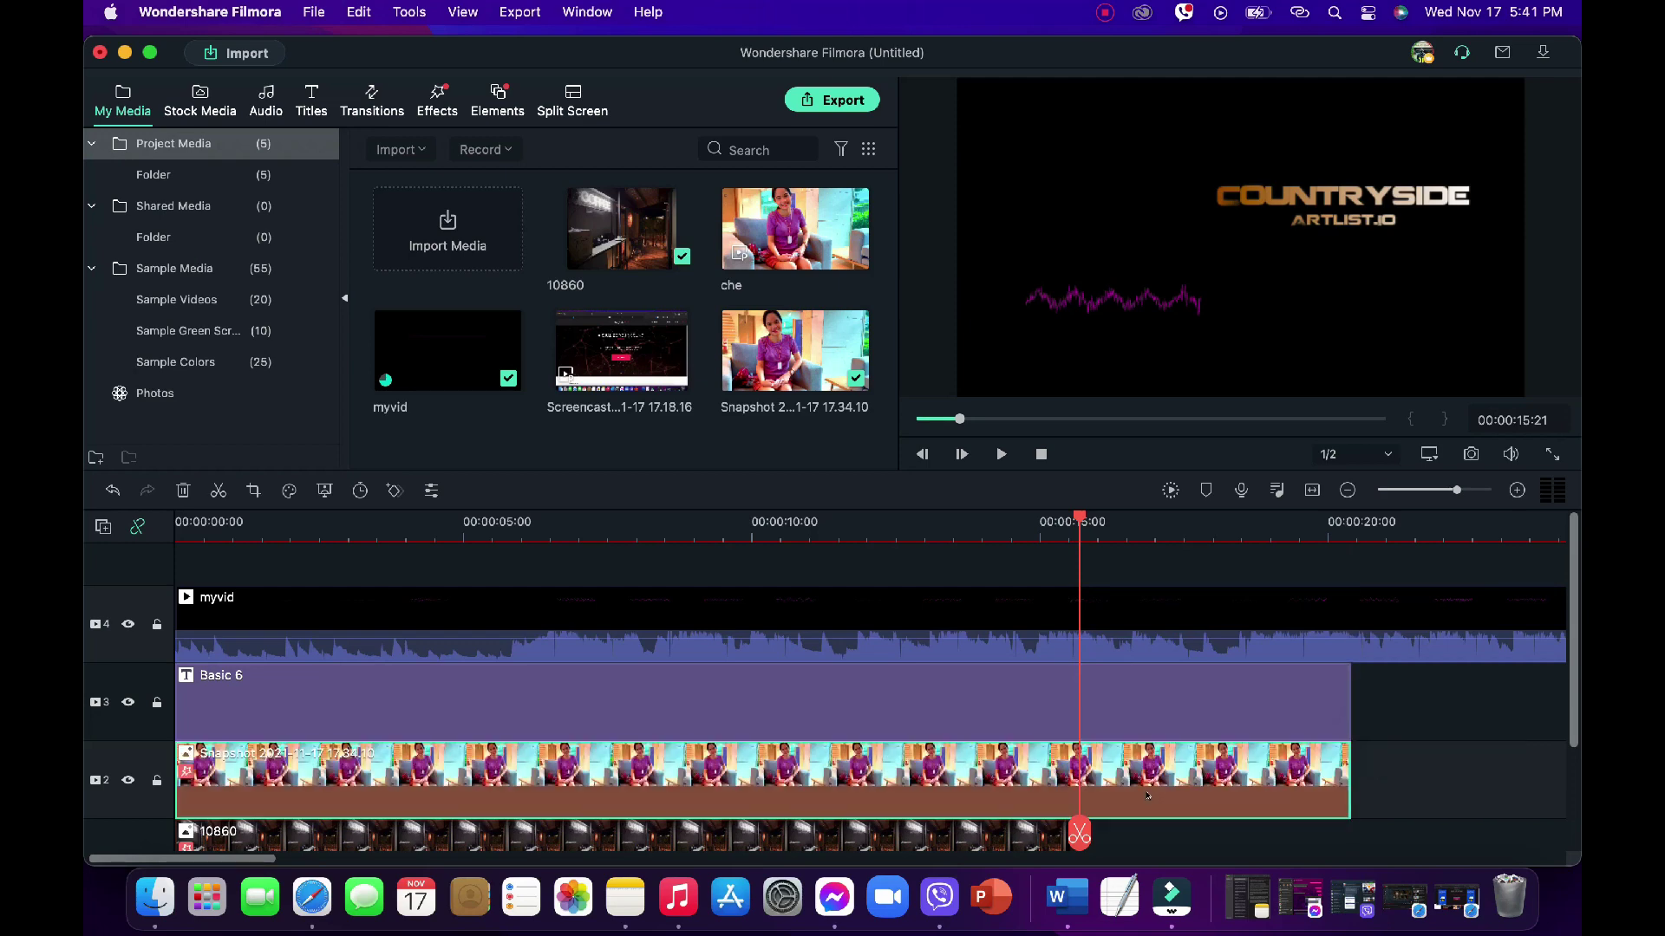
scroll(1005, 798, "down", 2)
left_click(1010, 800)
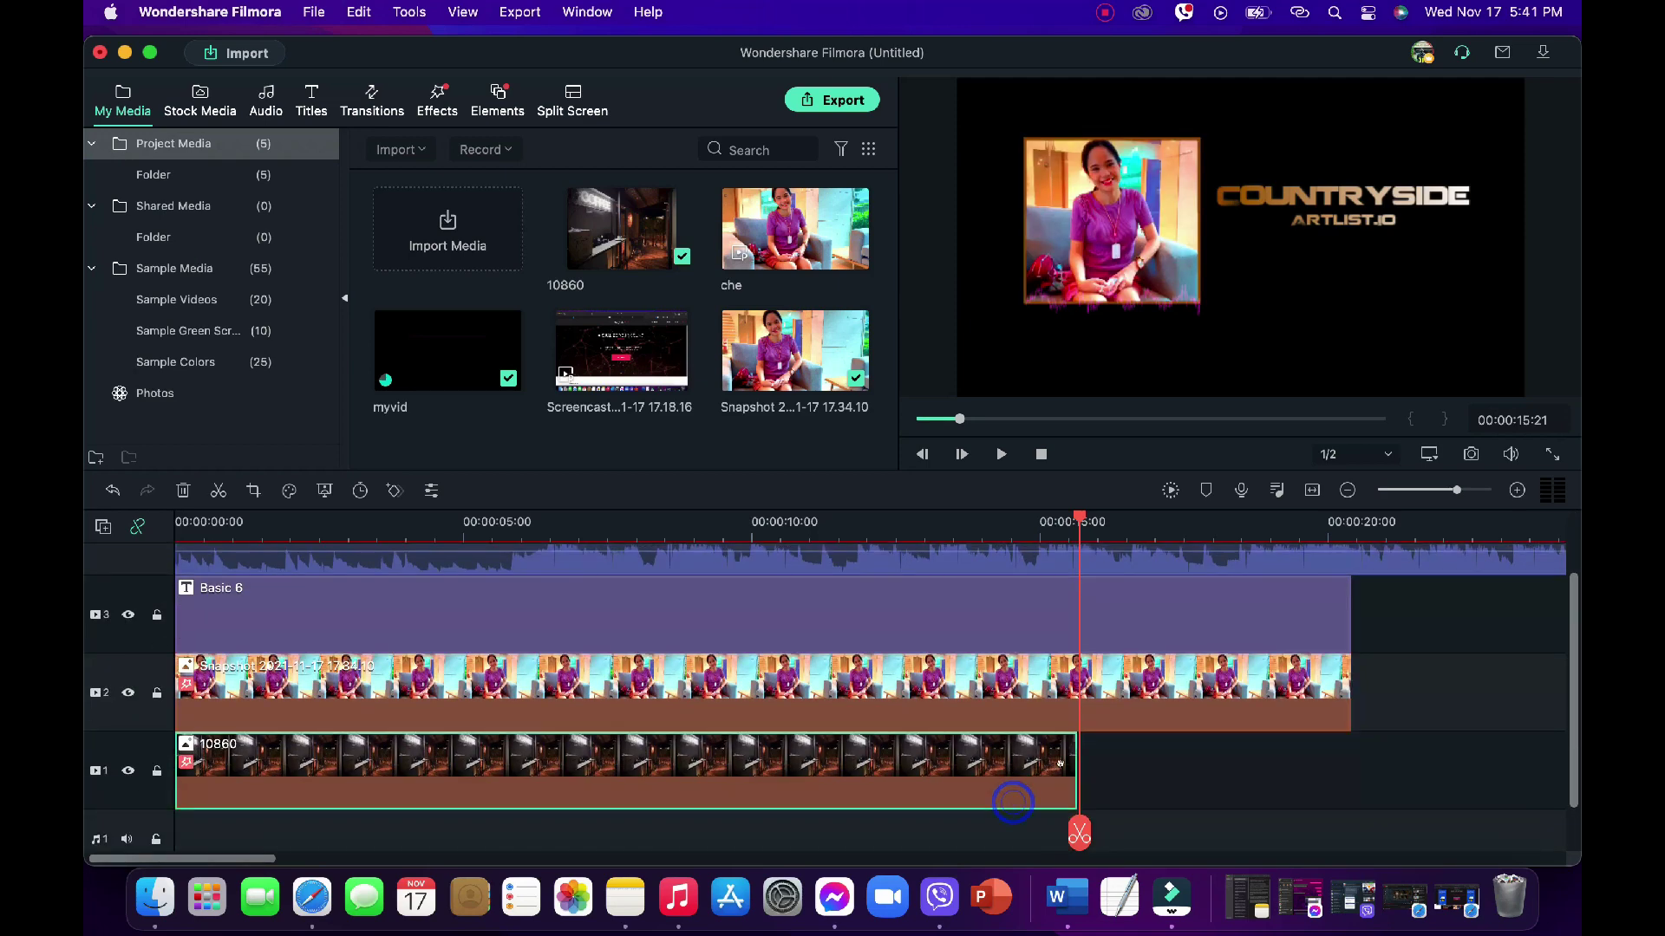
left_click_drag(1073, 772, 1350, 763)
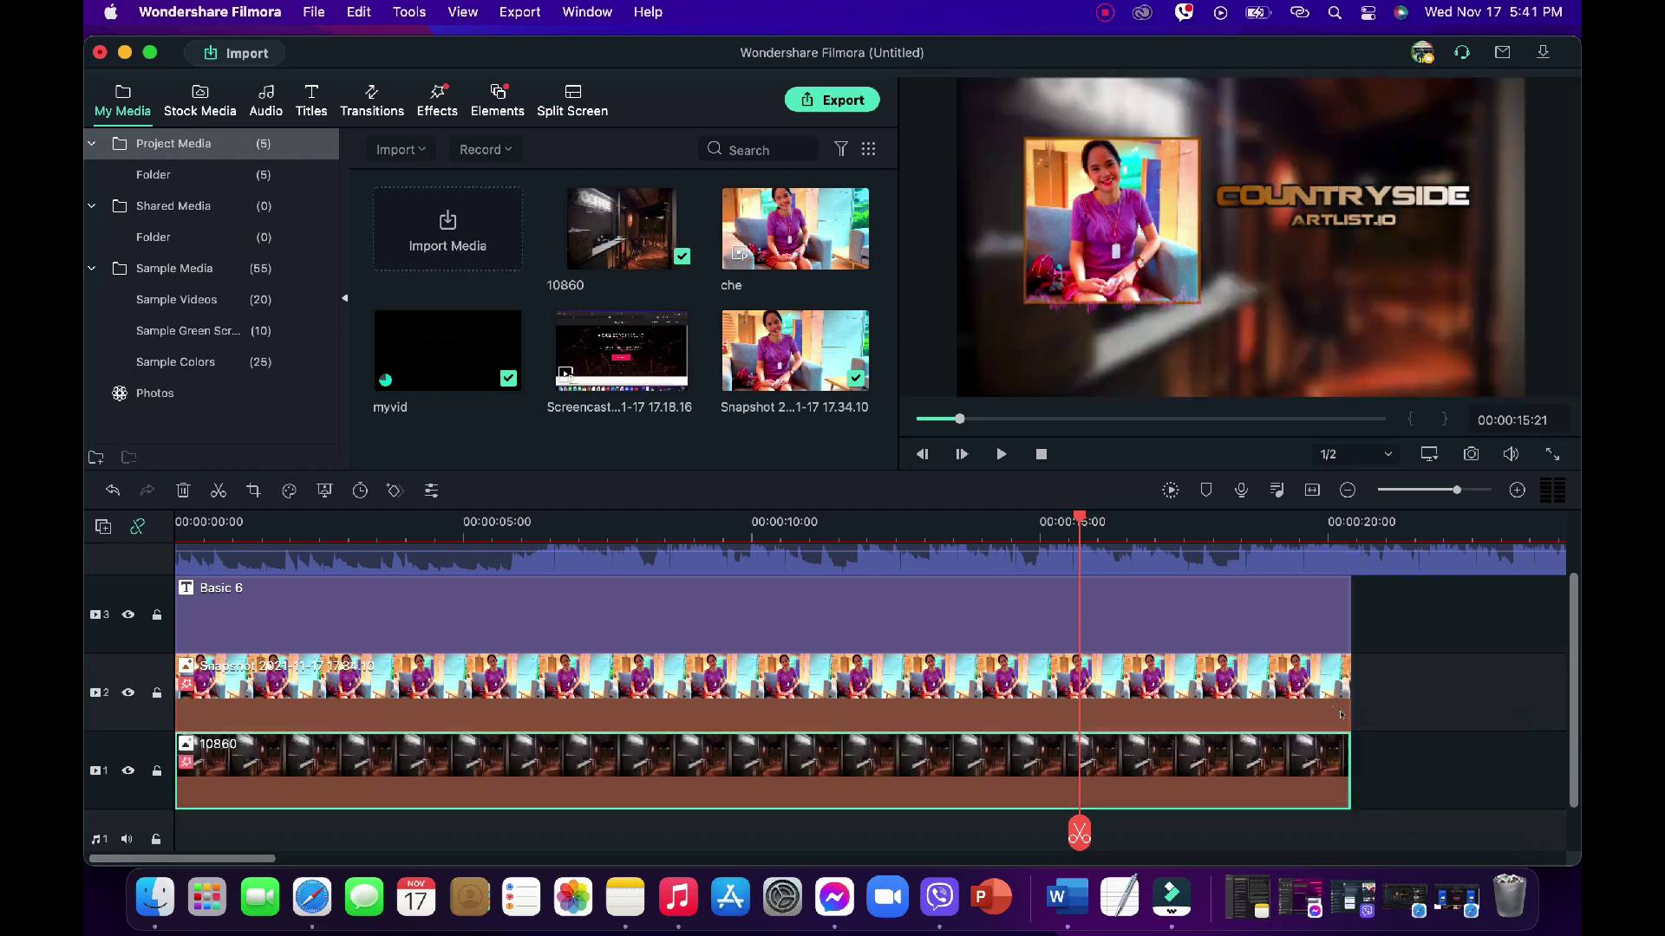
left_click(1104, 12)
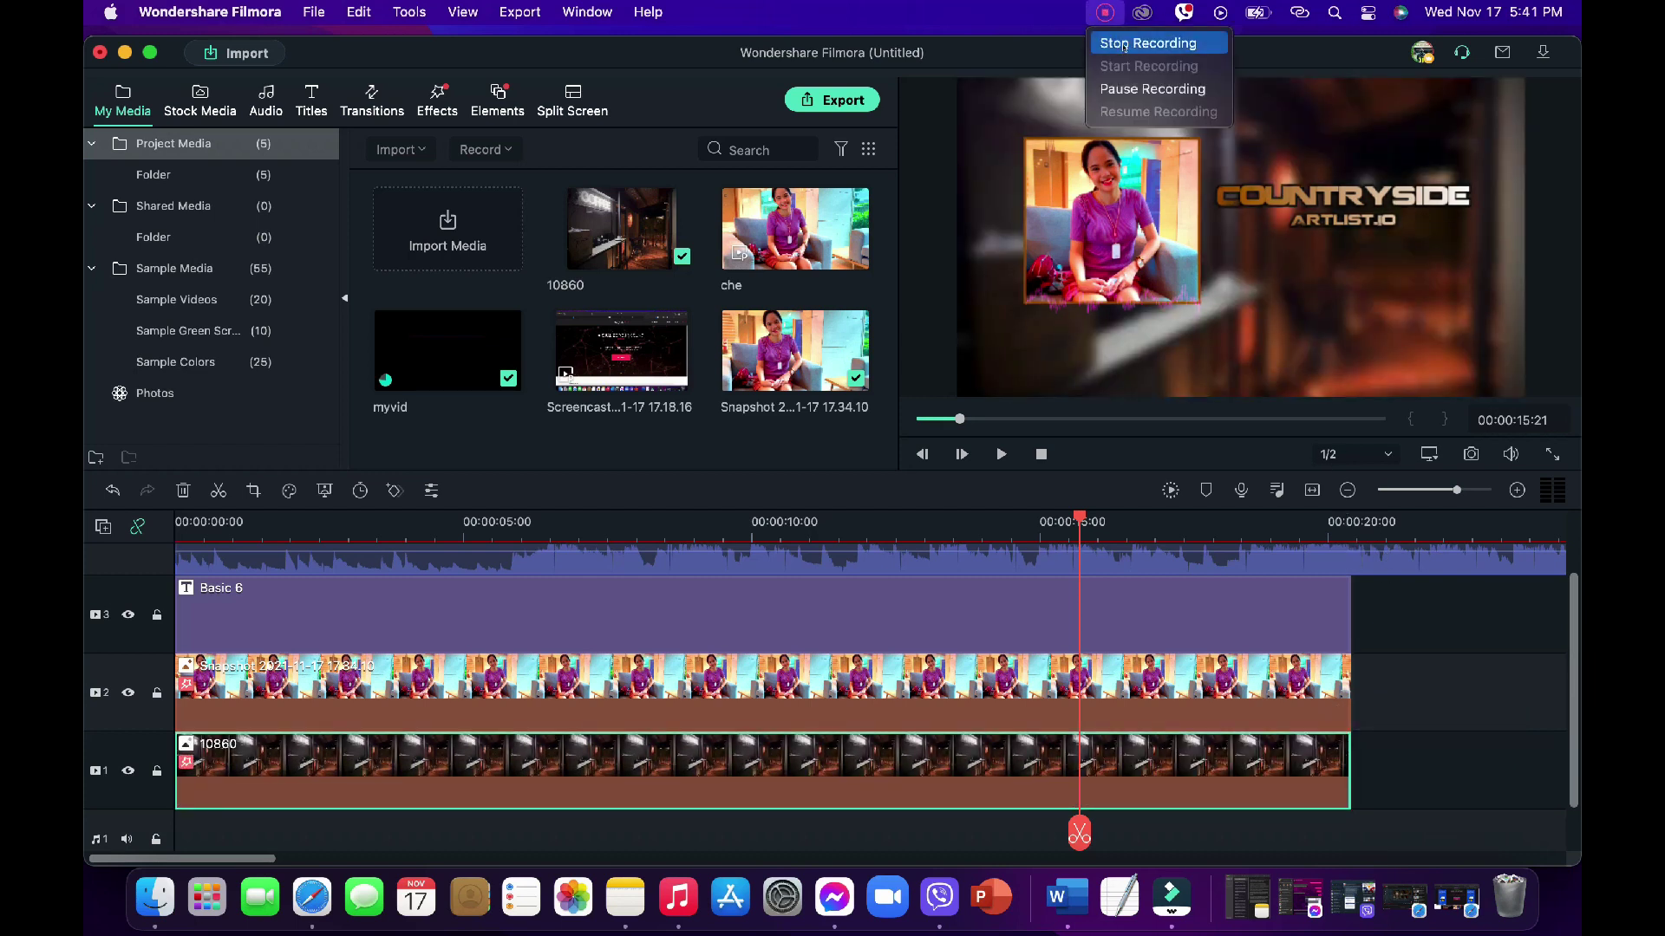